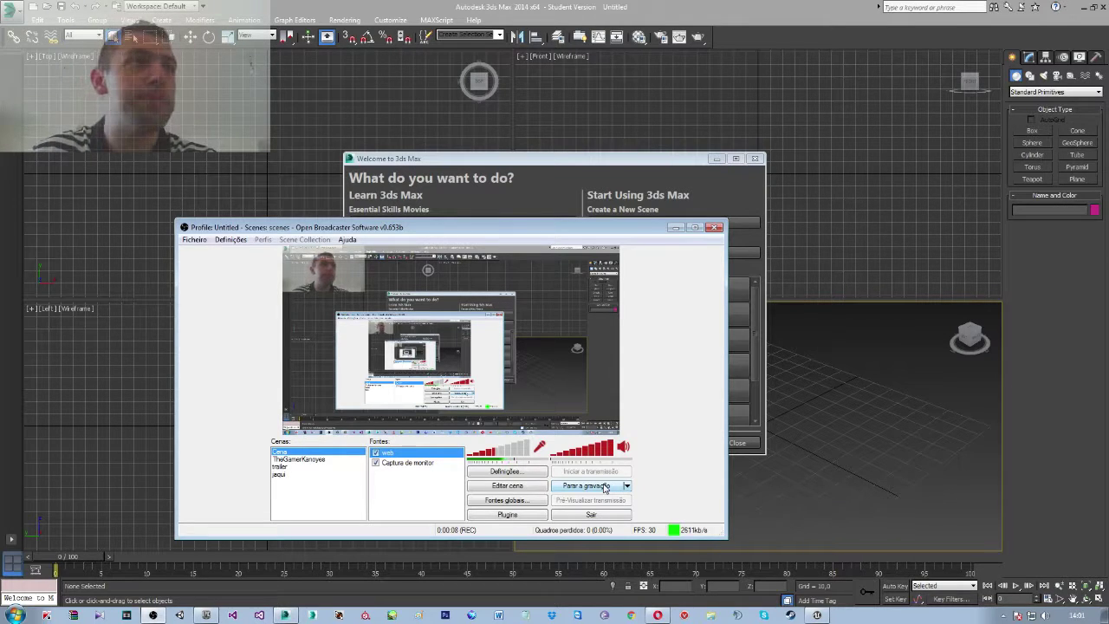
Move the OBS window aside, reposition the Welcome screen, and cancel the open-file dialog
click(676, 228)
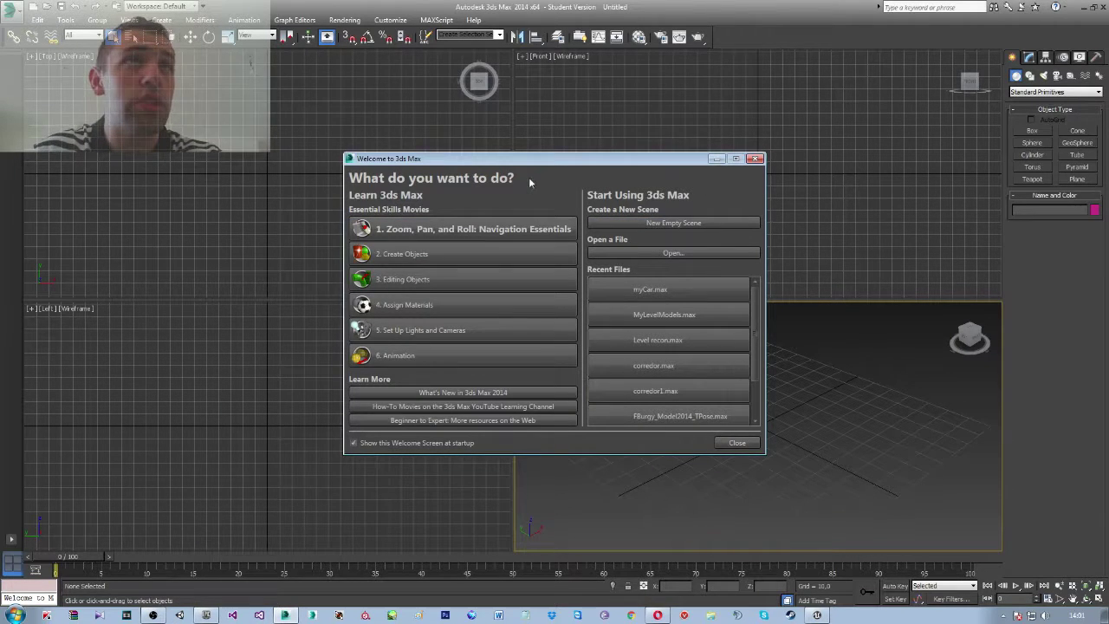
drag(537, 163, 564, 174)
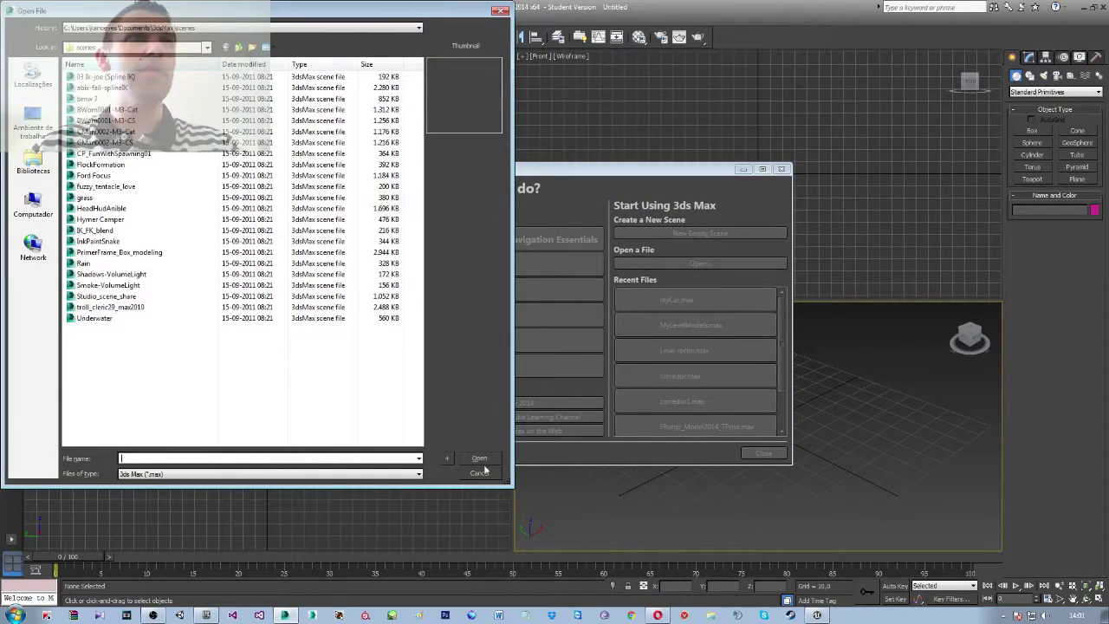
click(482, 472)
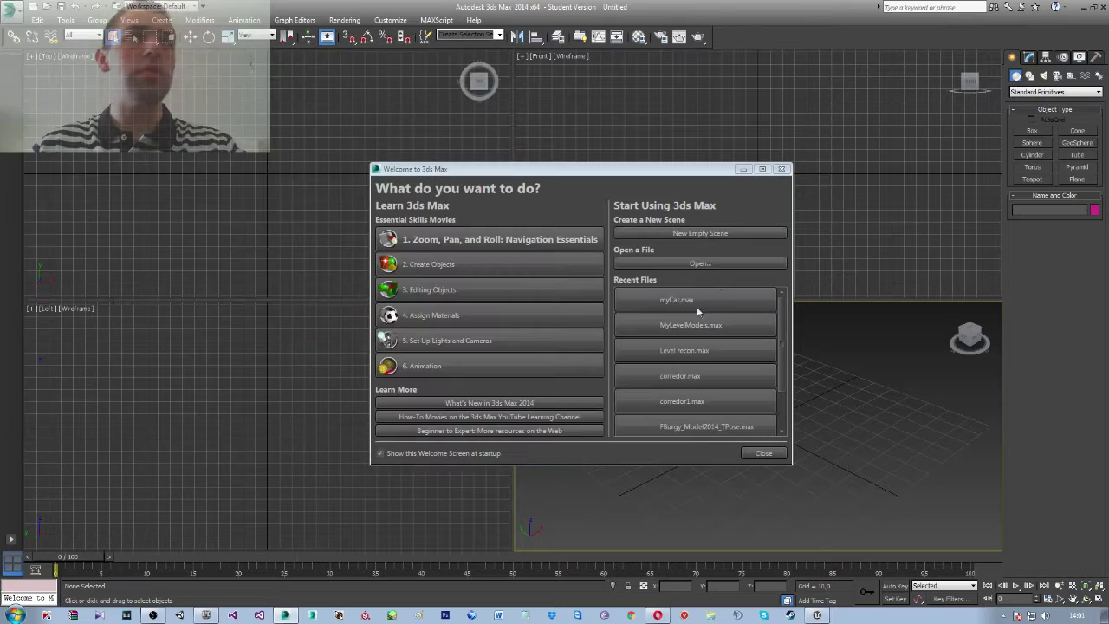
Start a new empty scene with a two-pane layout showing the Left and Front views
click(729, 232)
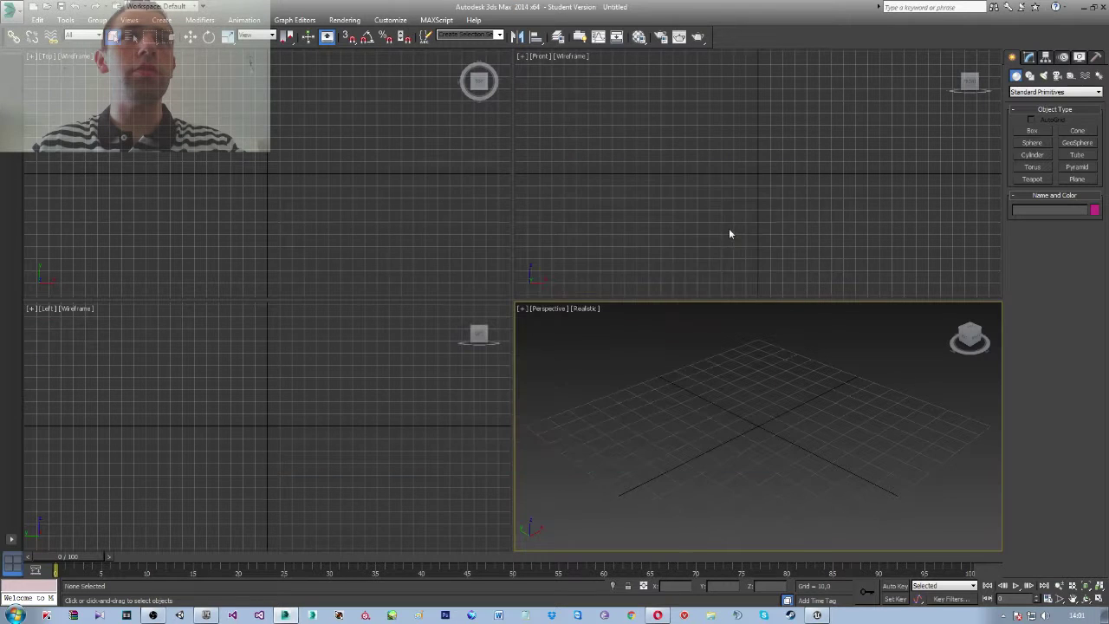
click(128, 19)
click(171, 65)
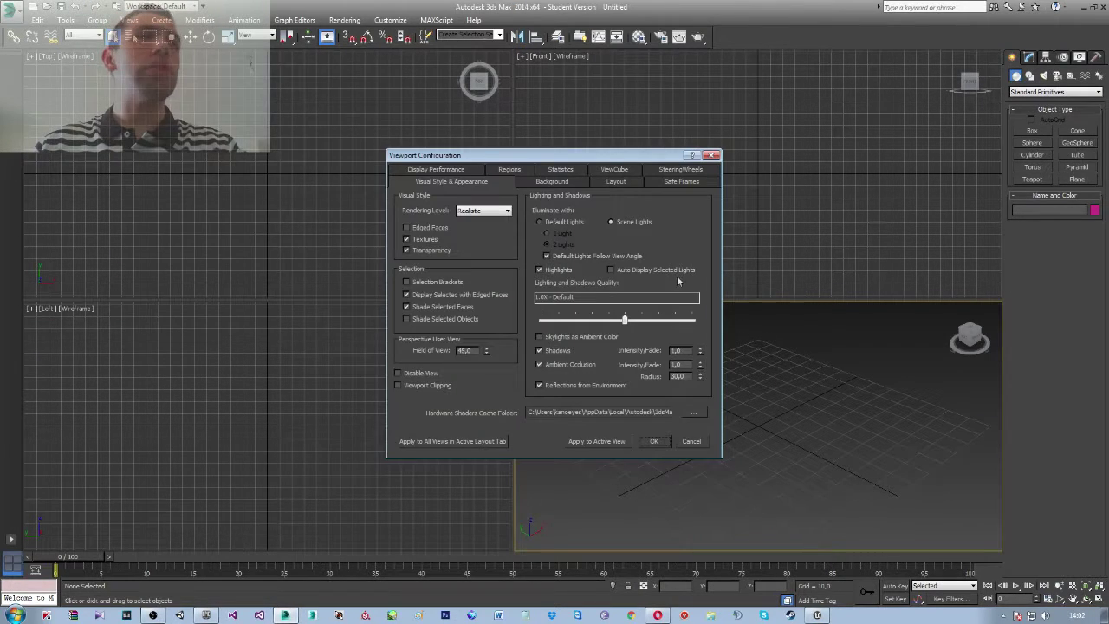
click(616, 183)
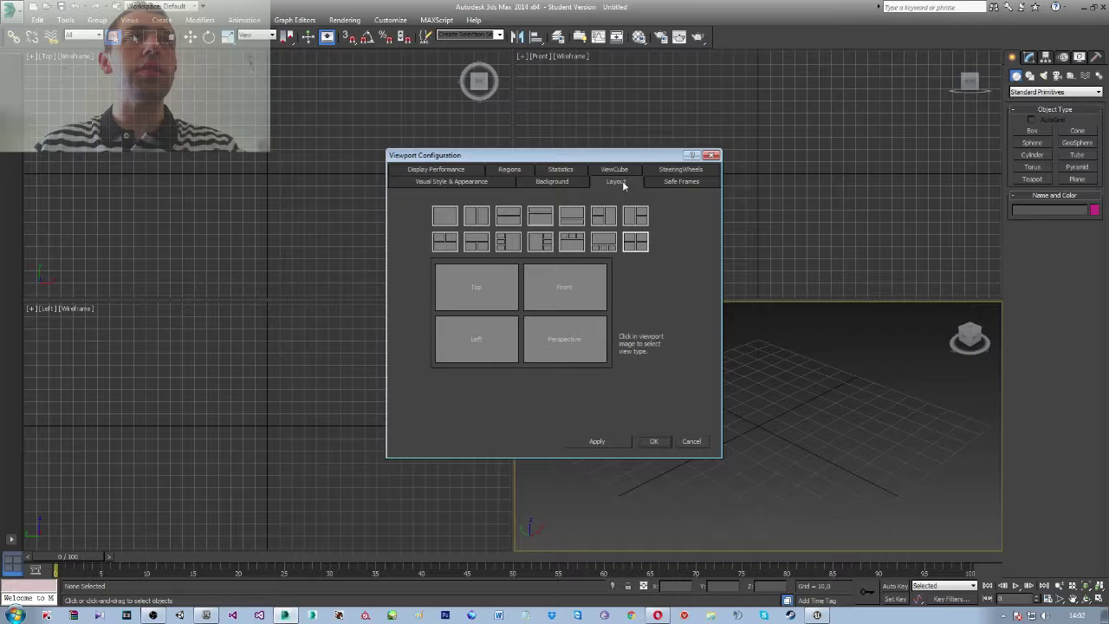
click(475, 223)
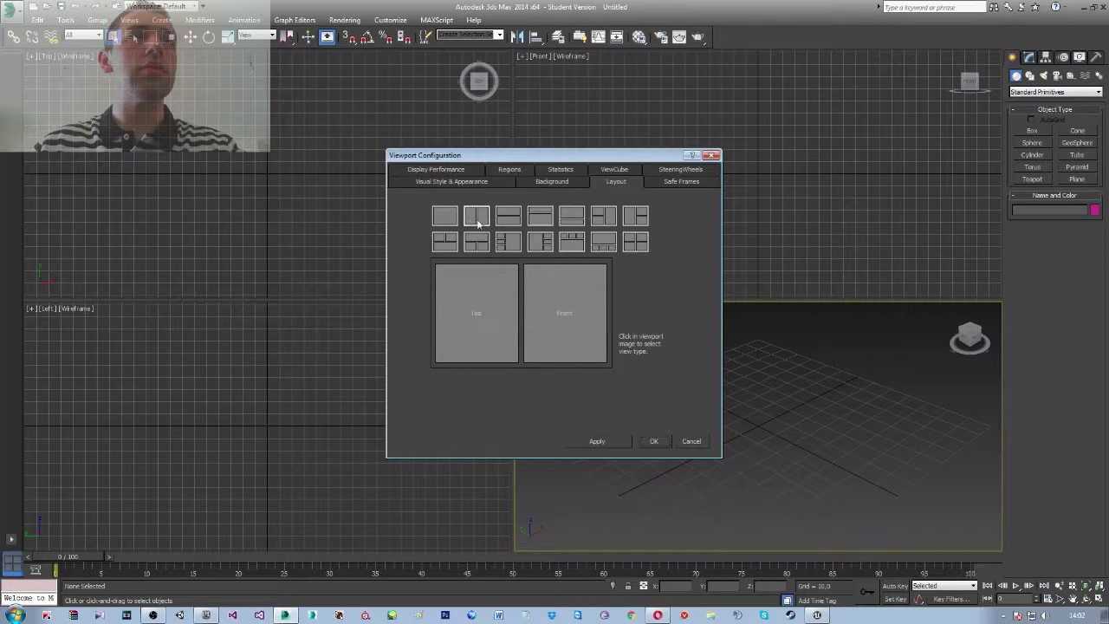
click(562, 319)
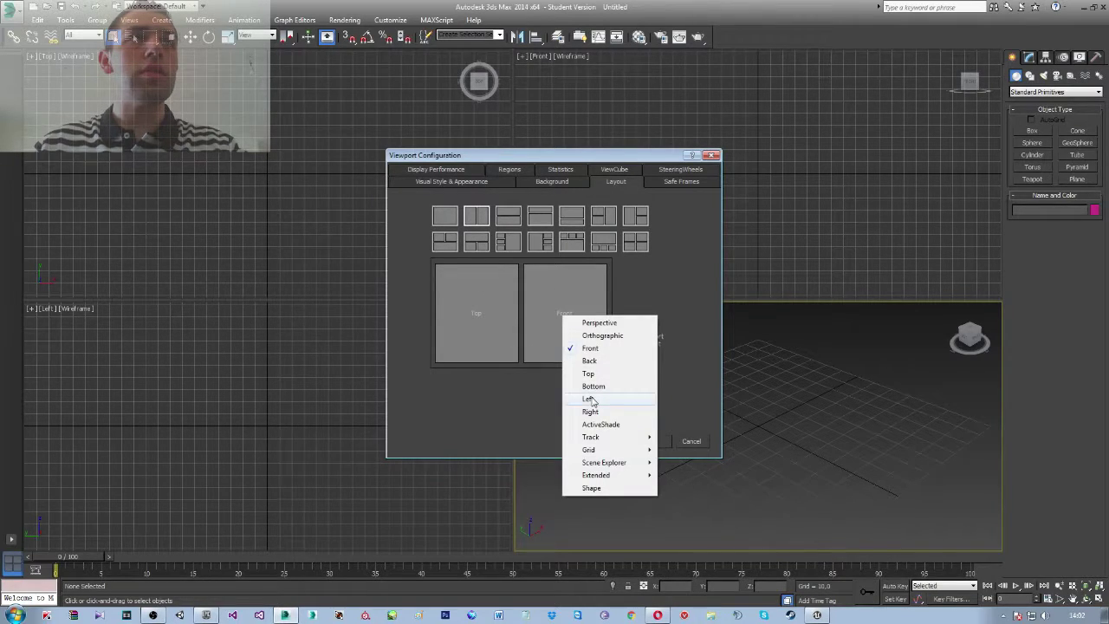
click(462, 313)
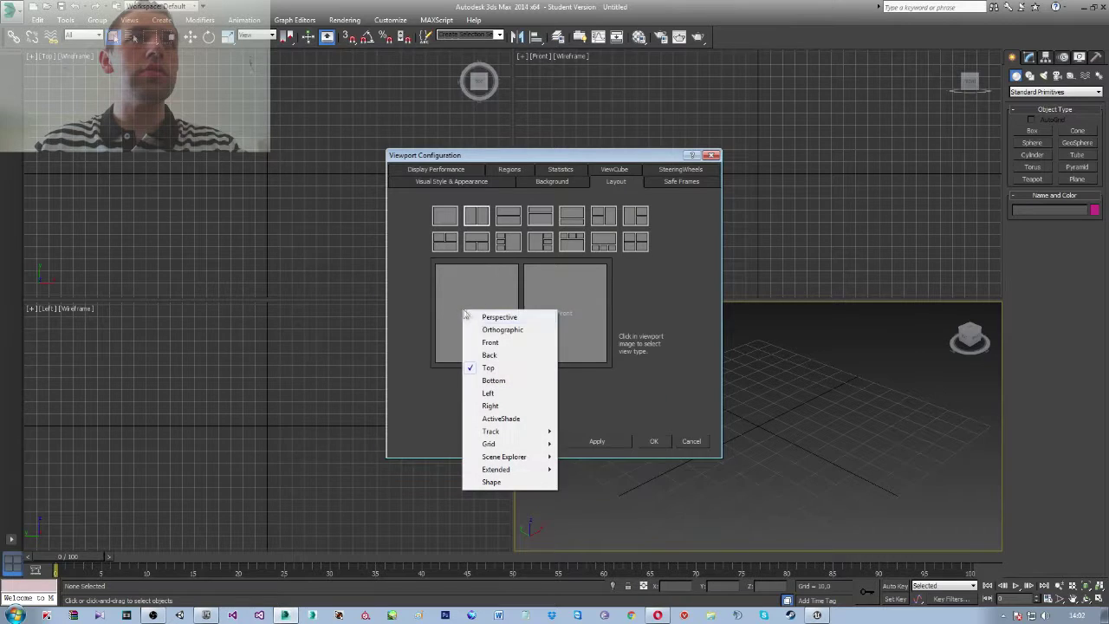
click(489, 394)
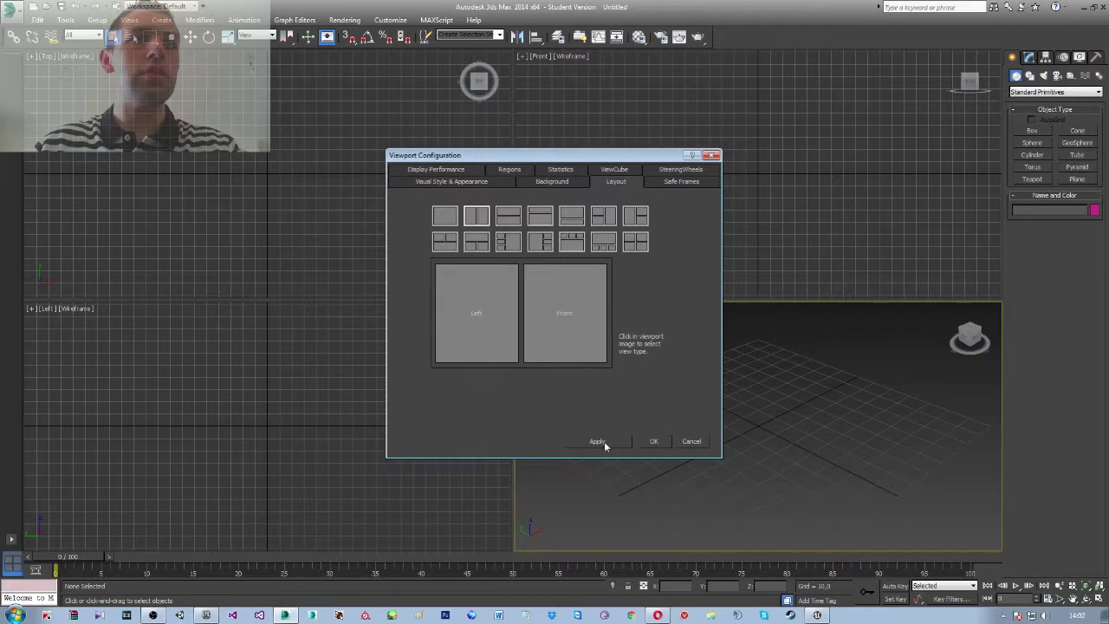
click(597, 442)
click(651, 442)
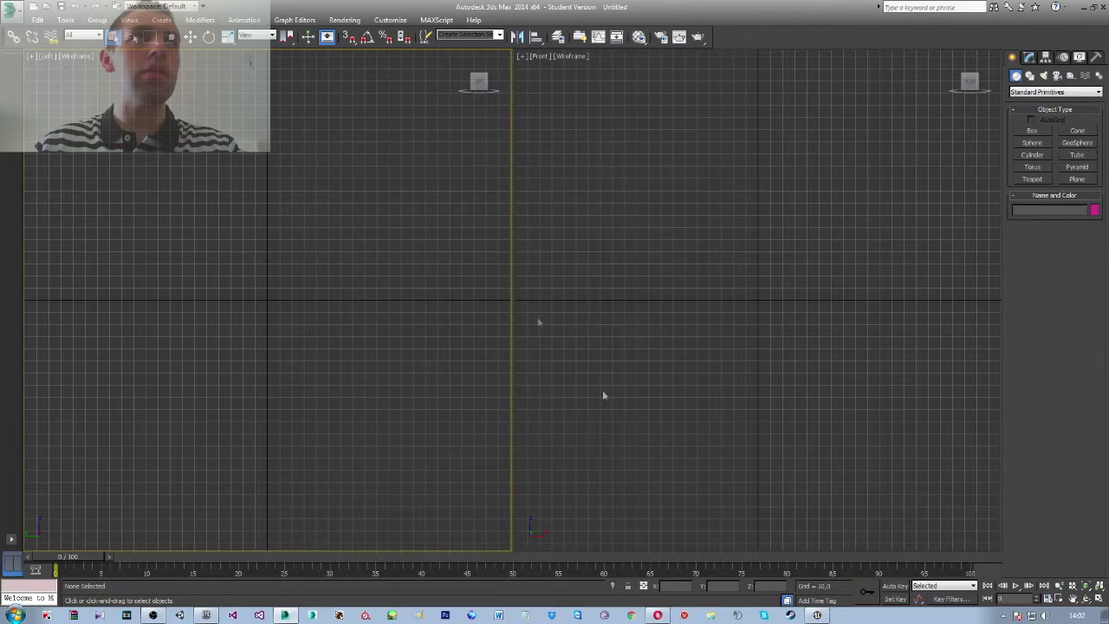
Set both the Front and Left viewports to Shaded + Edged Faces
click(576, 57)
click(611, 83)
click(575, 57)
click(613, 107)
click(77, 58)
click(102, 81)
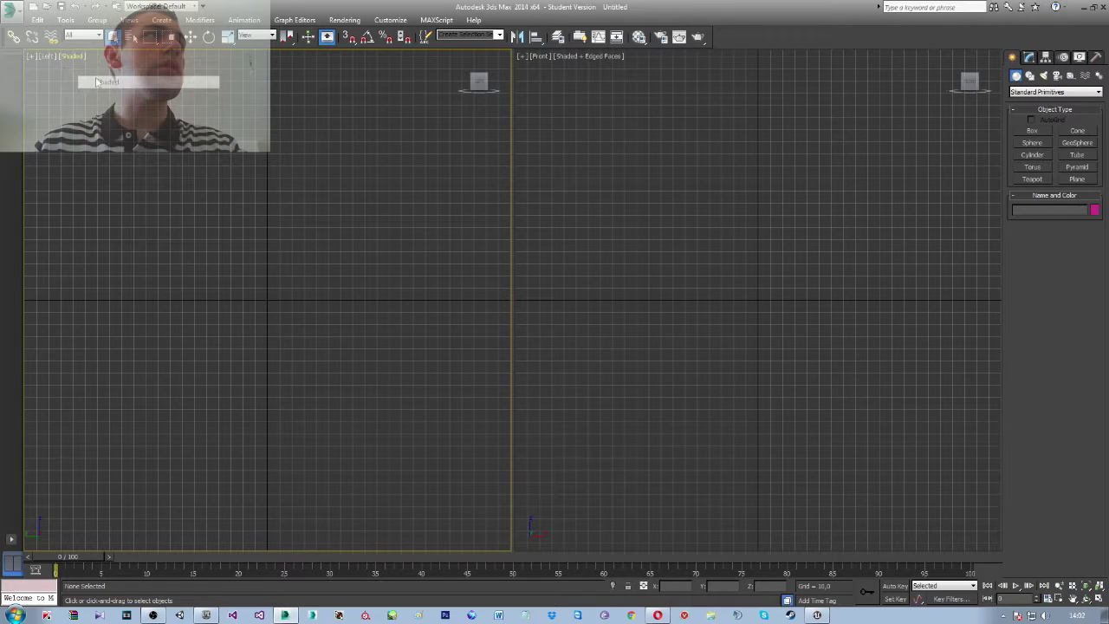
click(73, 56)
click(114, 107)
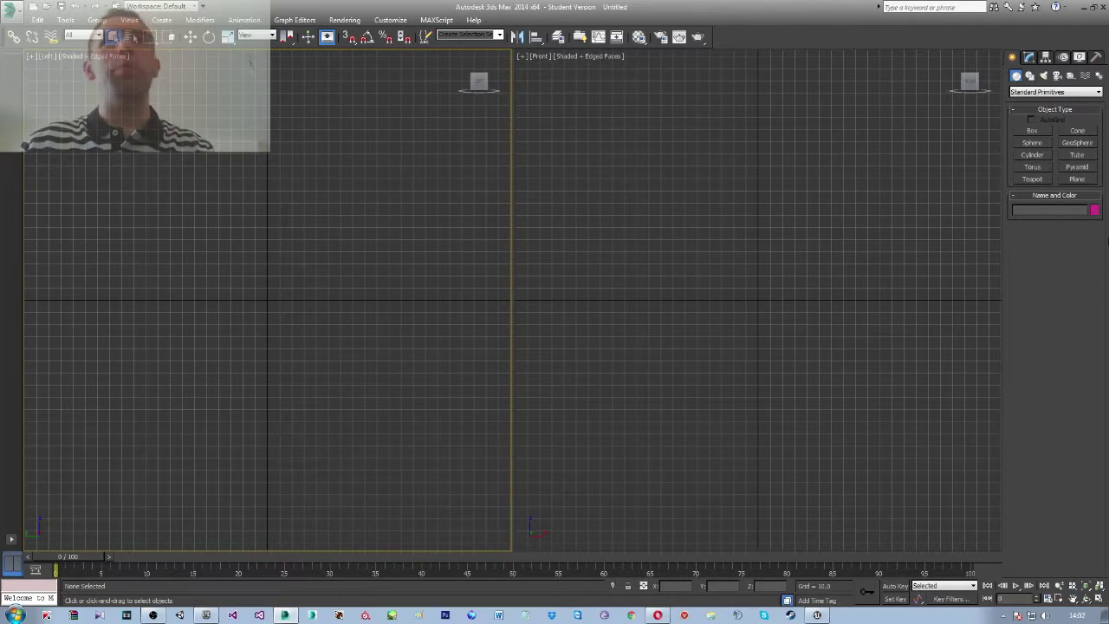
click(1032, 130)
Draw Box001 in the Front viewport and give it a height
drag(697, 217, 814, 325)
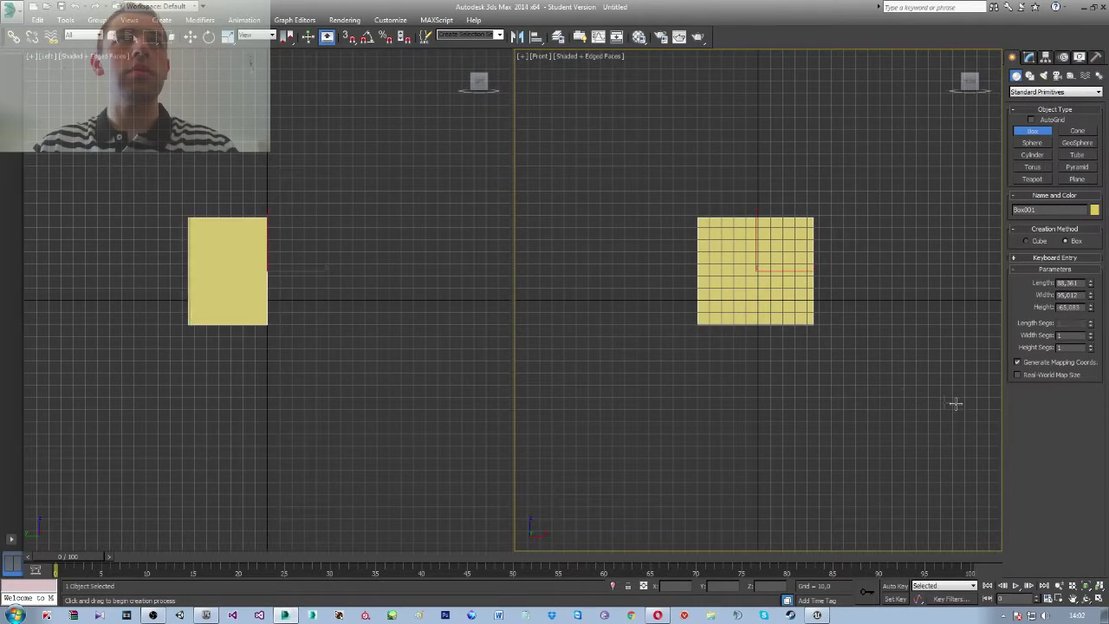
click(1028, 466)
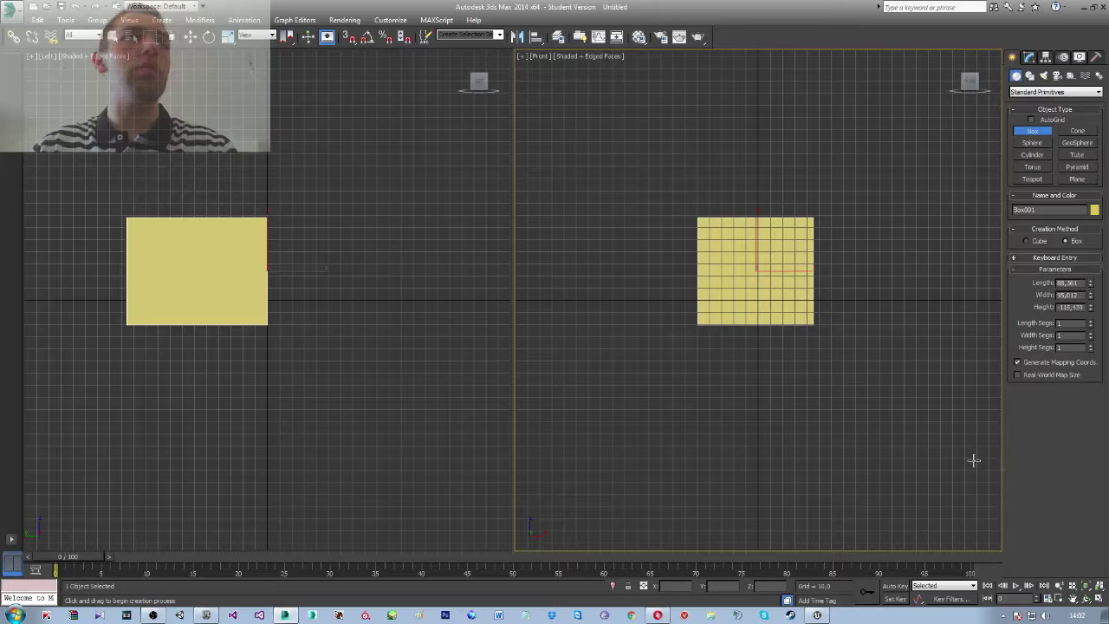
middle_drag(272, 254, 295, 238)
scroll(328, 259, down, 3)
click(328, 258)
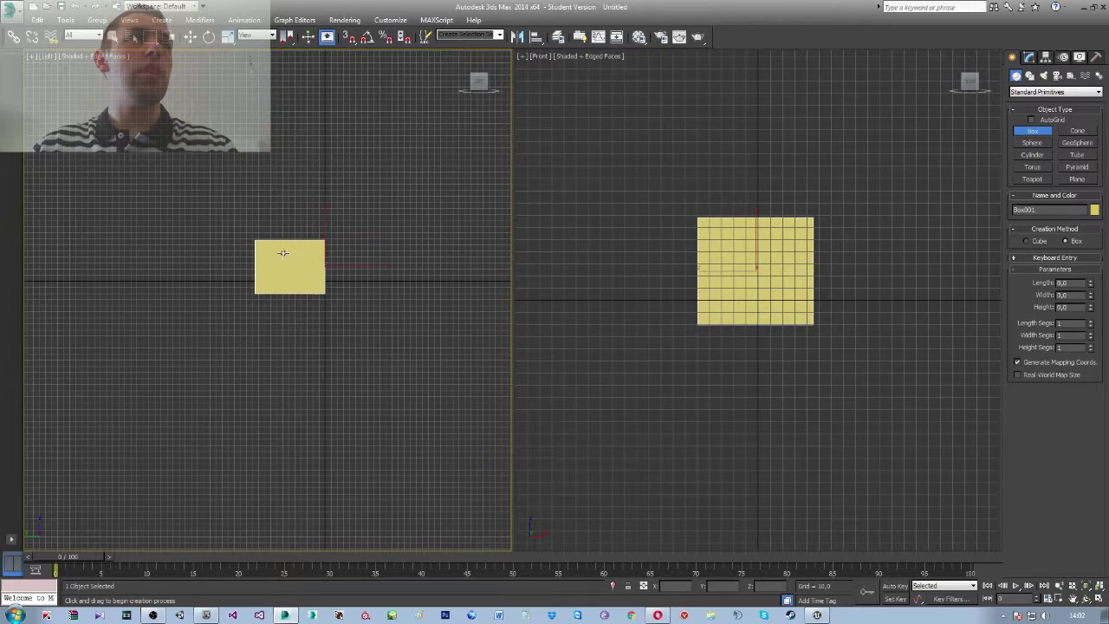
Orbit the right viewport into a three-quarter 3D view of Box001
alt+middle_drag(743, 280, 696, 291)
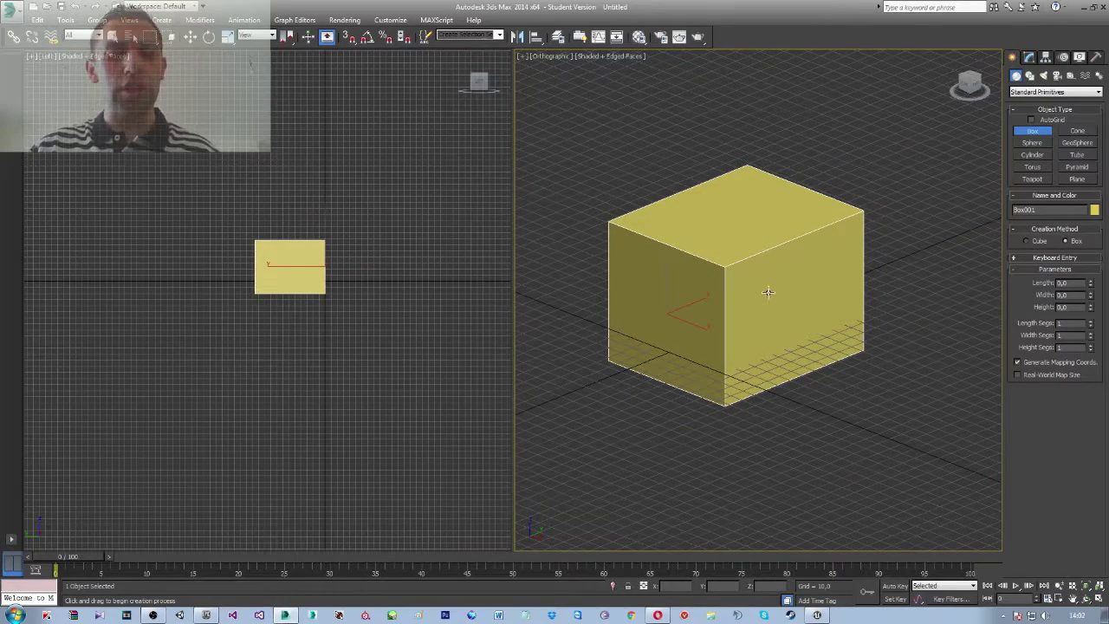
key(w)
alt+middle_drag(798, 298, 797, 312)
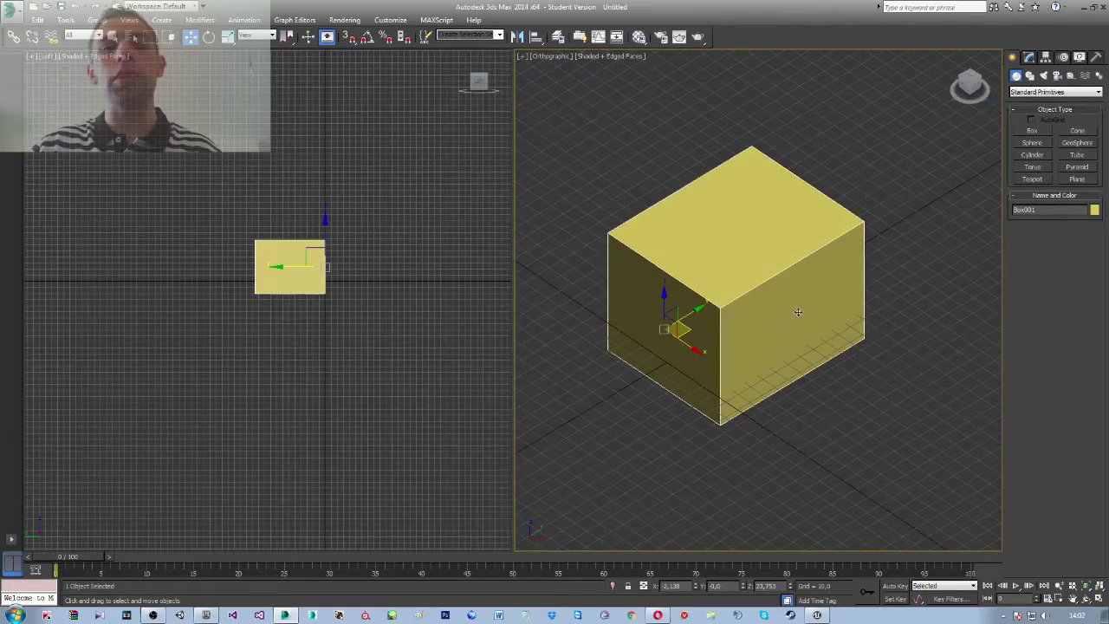
mouse_move(798, 312)
alt+middle_down()
mouse_move(791, 283)
mouse_move(762, 273)
mouse_move(785, 288)
alt+middle_up()
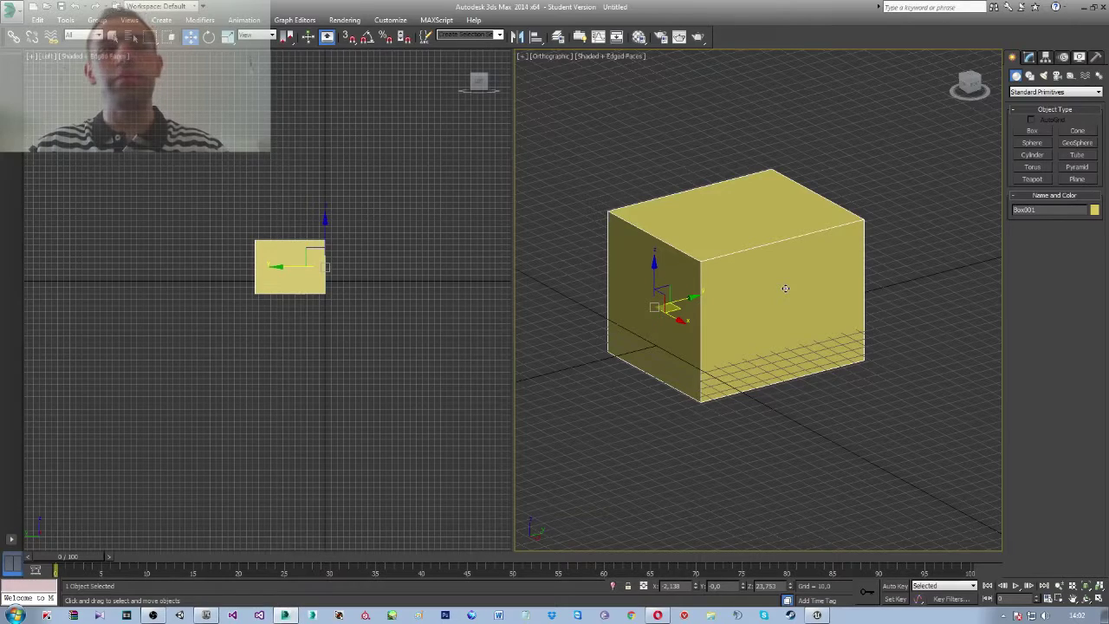
alt+middle_drag(810, 315, 820, 325)
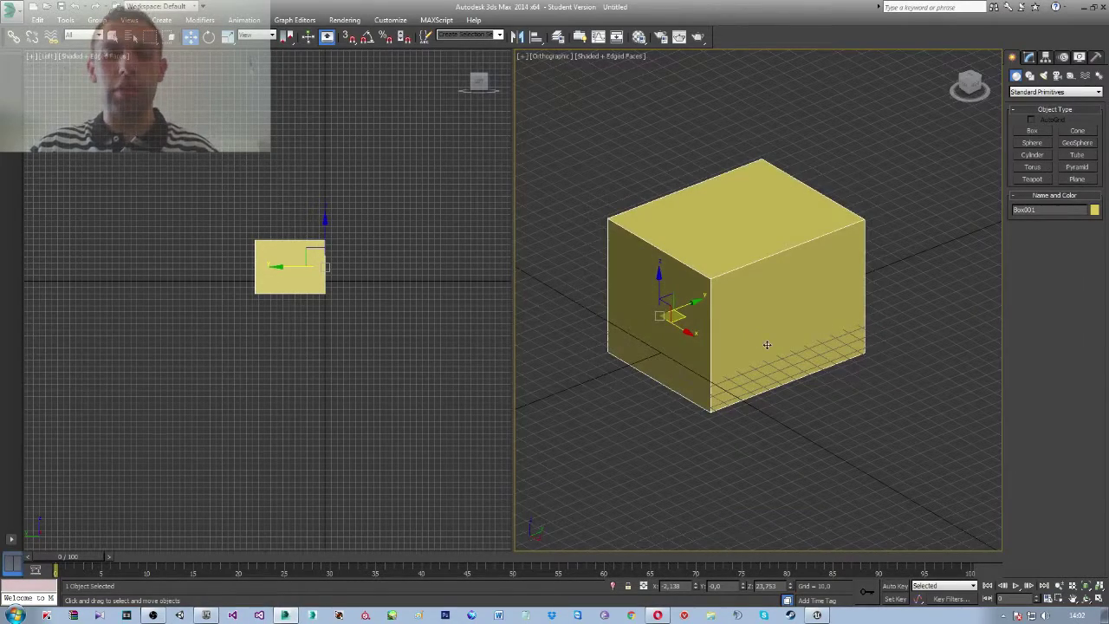
Hide the grids in both the left and right viewports
key(g)
right_click(386, 309)
key(t)
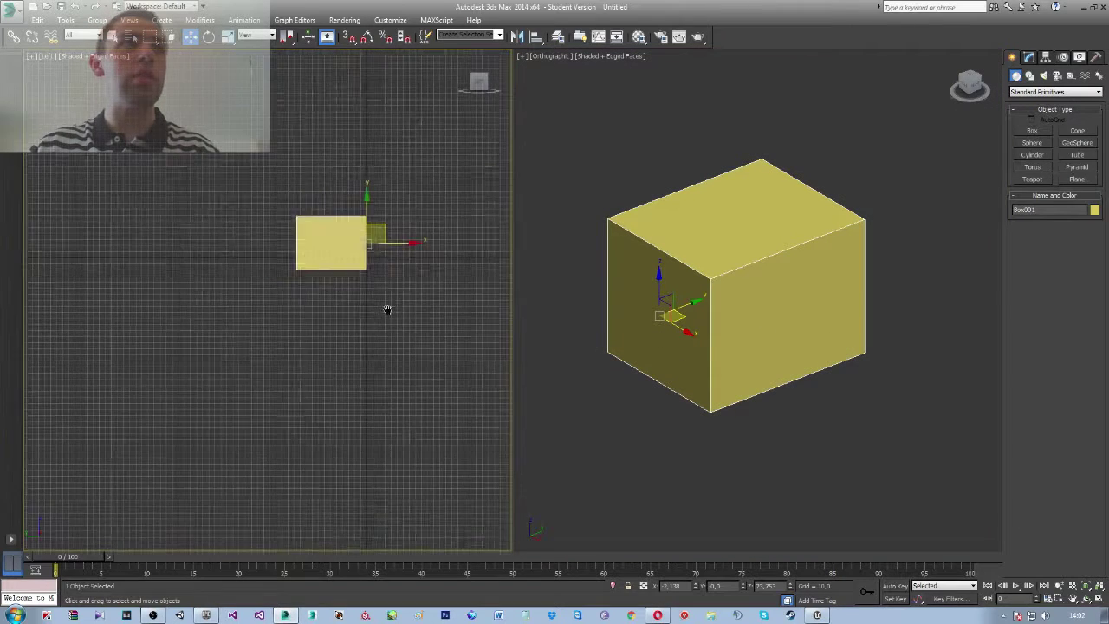
key(g)
alt+middle_drag(818, 331, 763, 314)
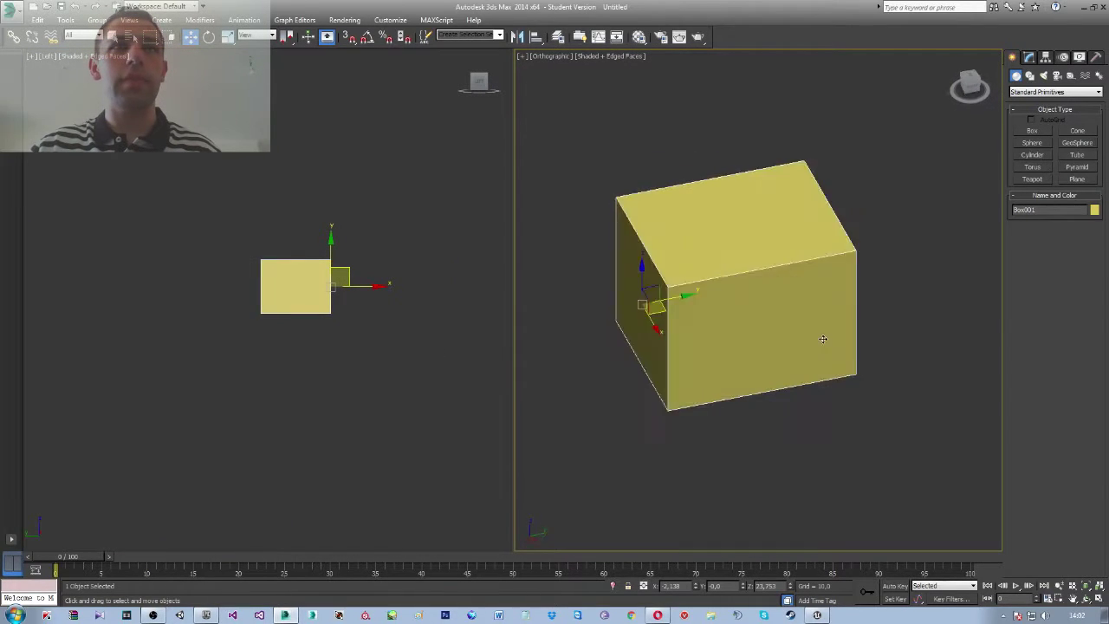
right_click(762, 313)
Convert Box001 to an Editable Poly and center its pivot with Affect Pivot Only
mouse_move(804, 415)
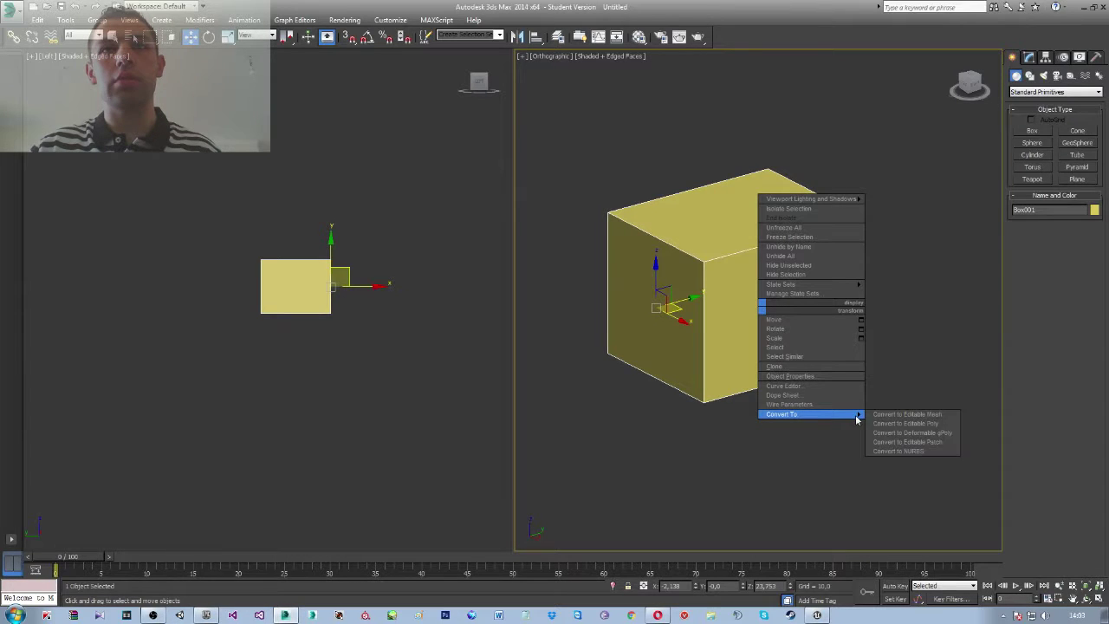
click(900, 423)
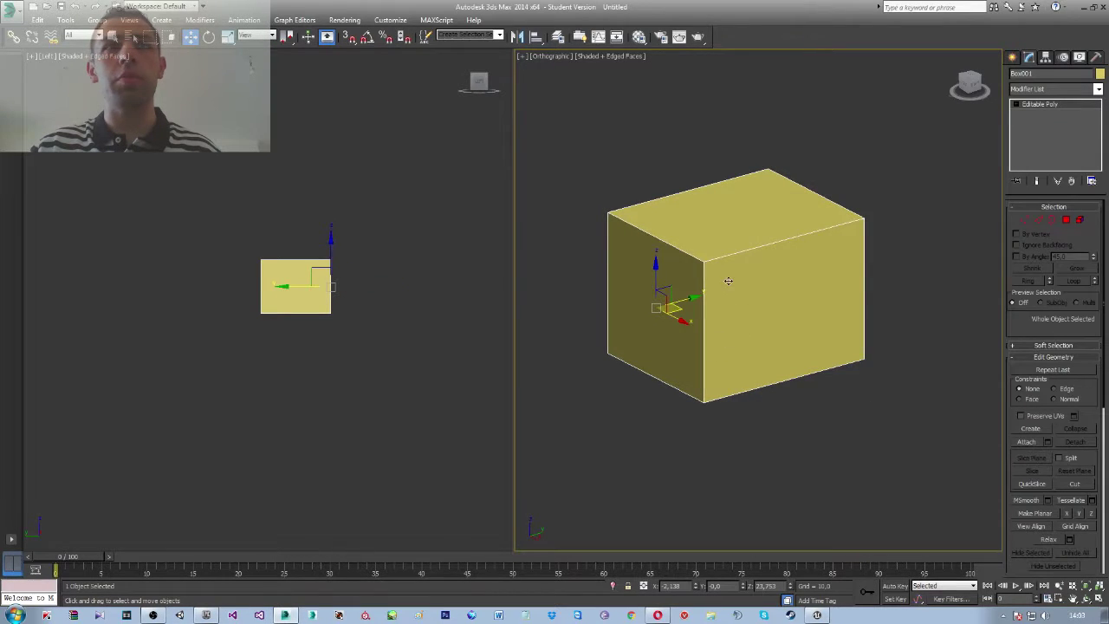
alt+middle_drag(728, 280, 799, 225)
click(1046, 57)
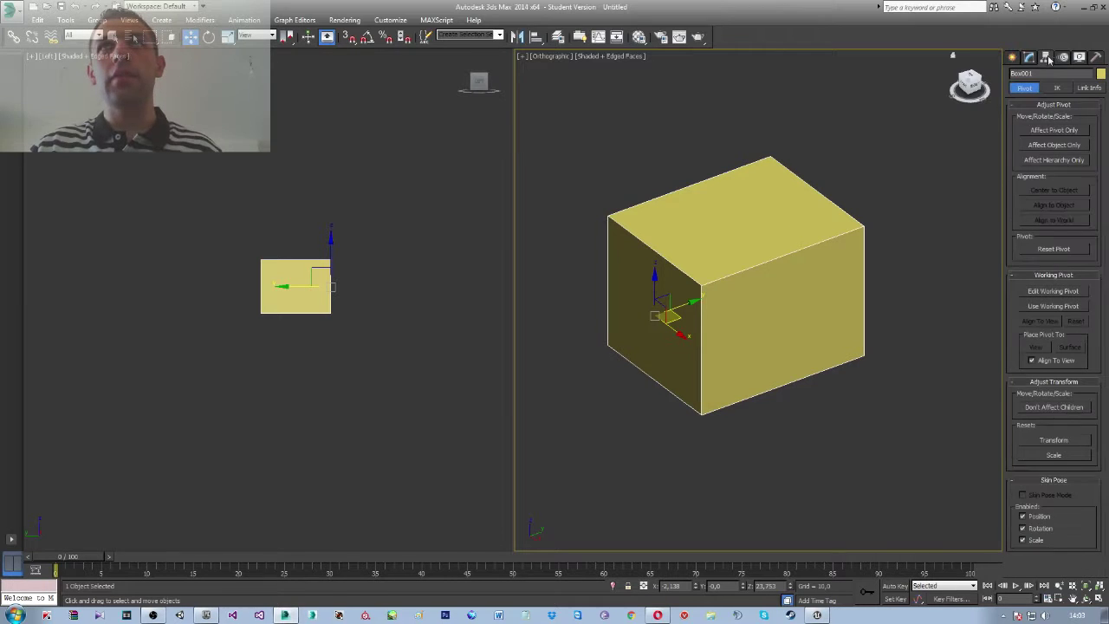
click(1047, 133)
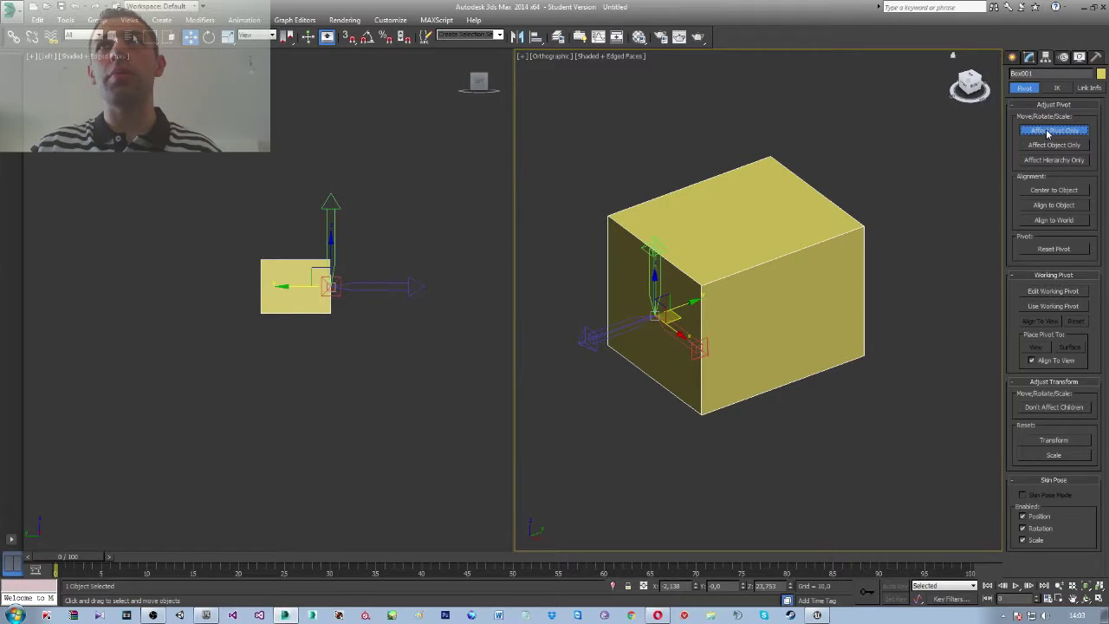
click(1055, 190)
In a straight front view, move the pivot down to the box's bottom edge
alt+middle_drag(723, 230, 726, 226)
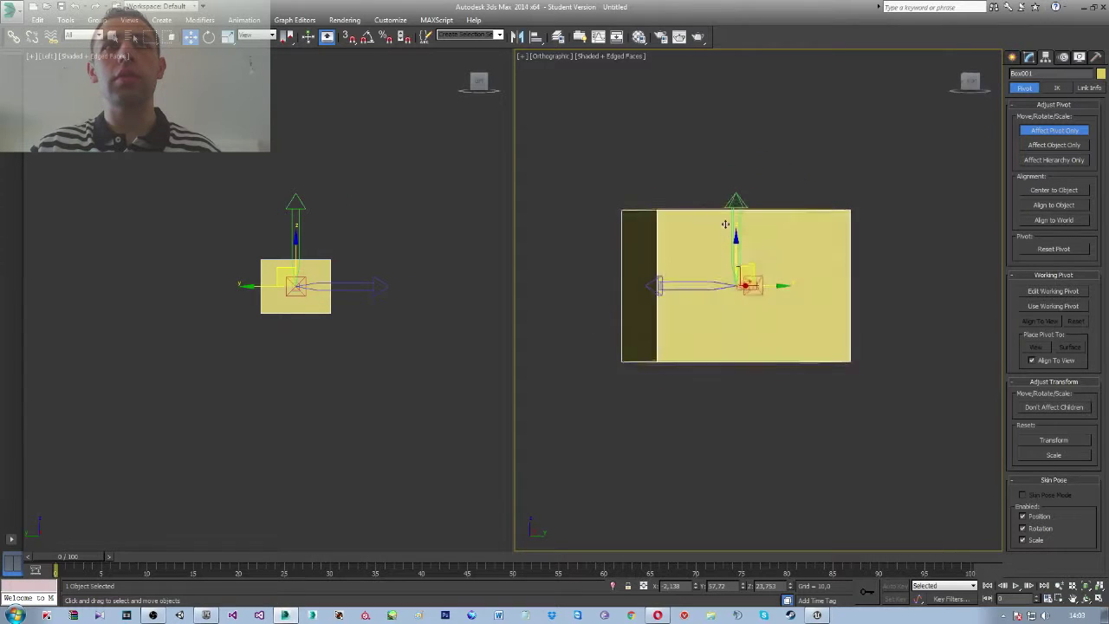
click(970, 82)
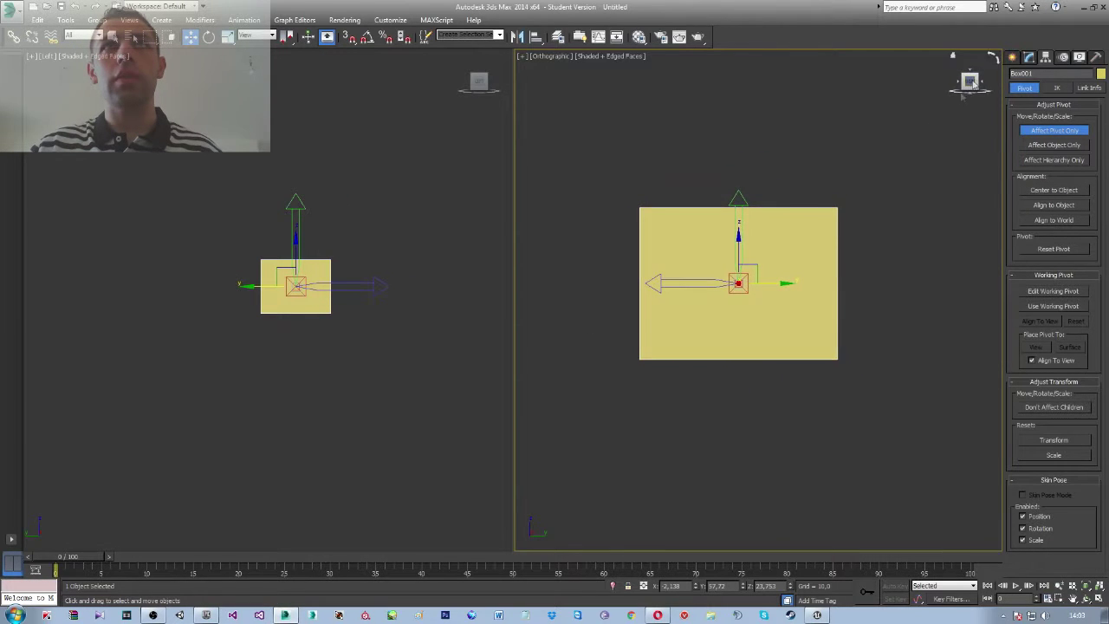
drag(738, 236, 749, 345)
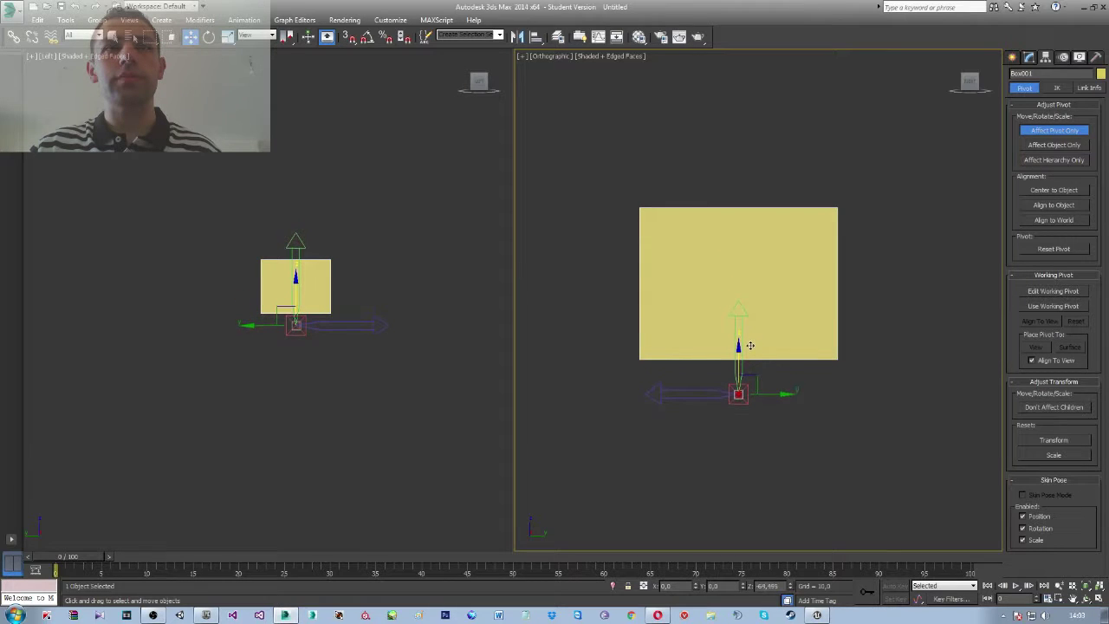
drag(749, 344, 750, 339)
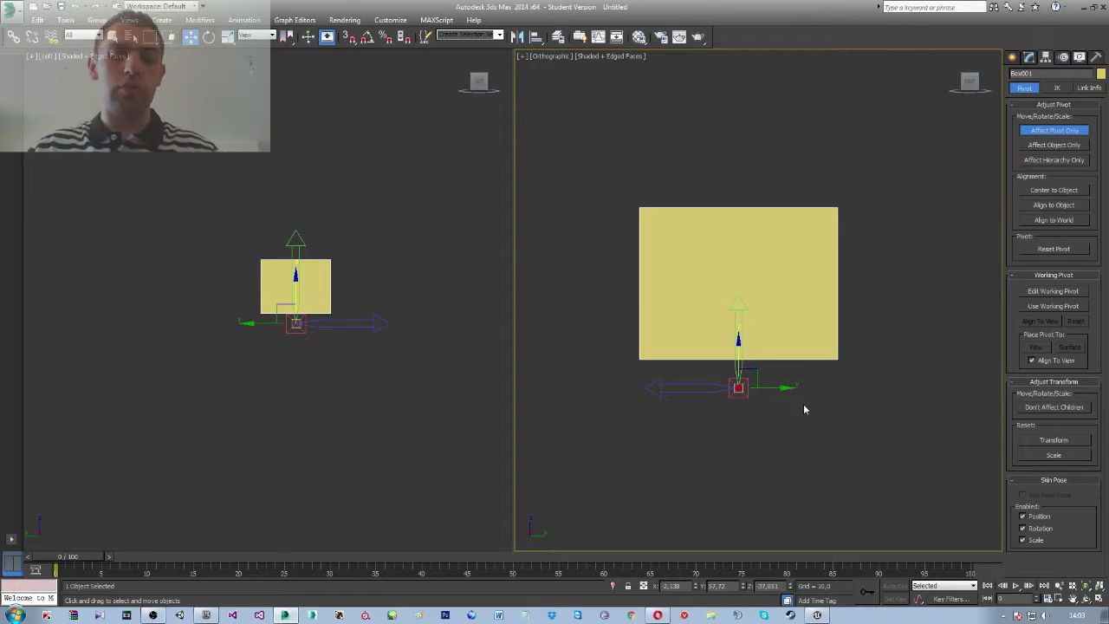
mouse_move(817, 403)
alt+middle_down()
mouse_move(745, 394)
mouse_move(720, 370)
mouse_move(736, 373)
alt+middle_up()
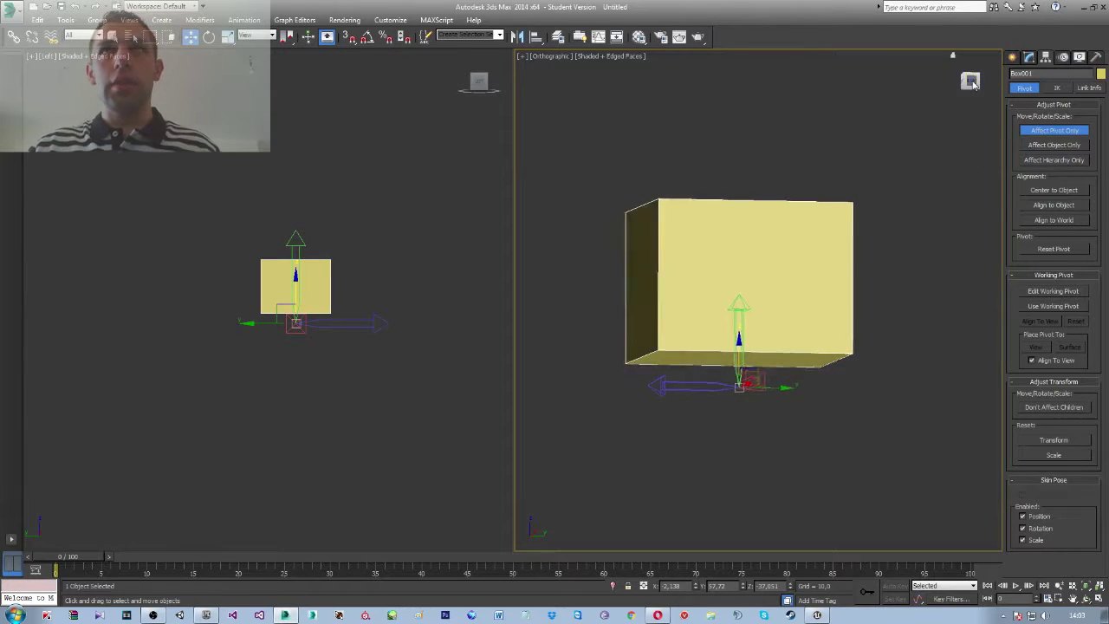
click(972, 83)
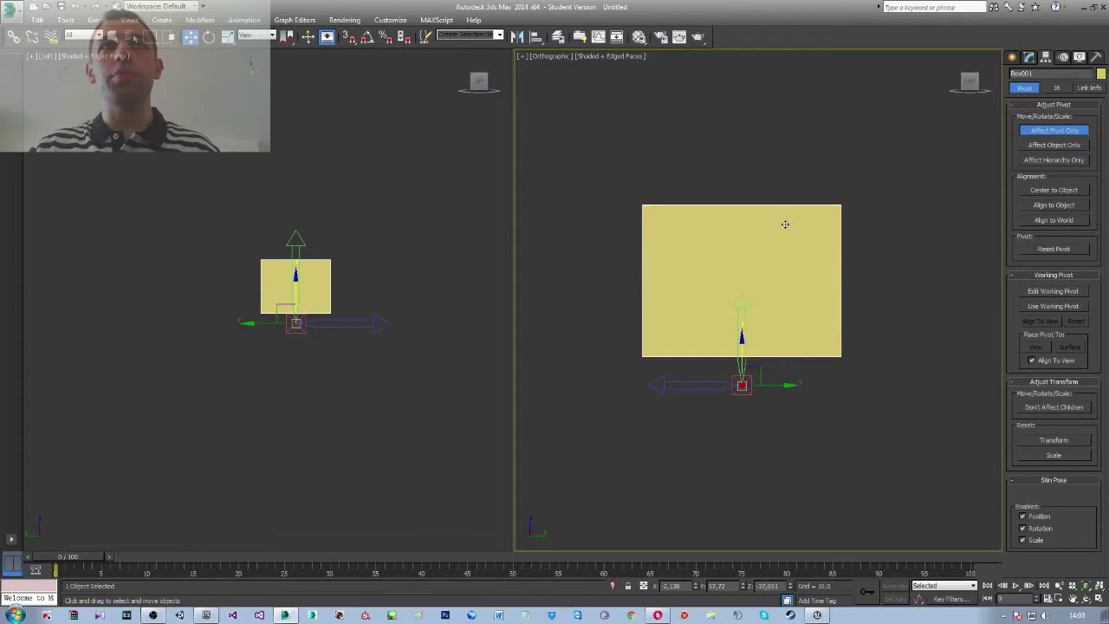
middle_drag(787, 222, 794, 251)
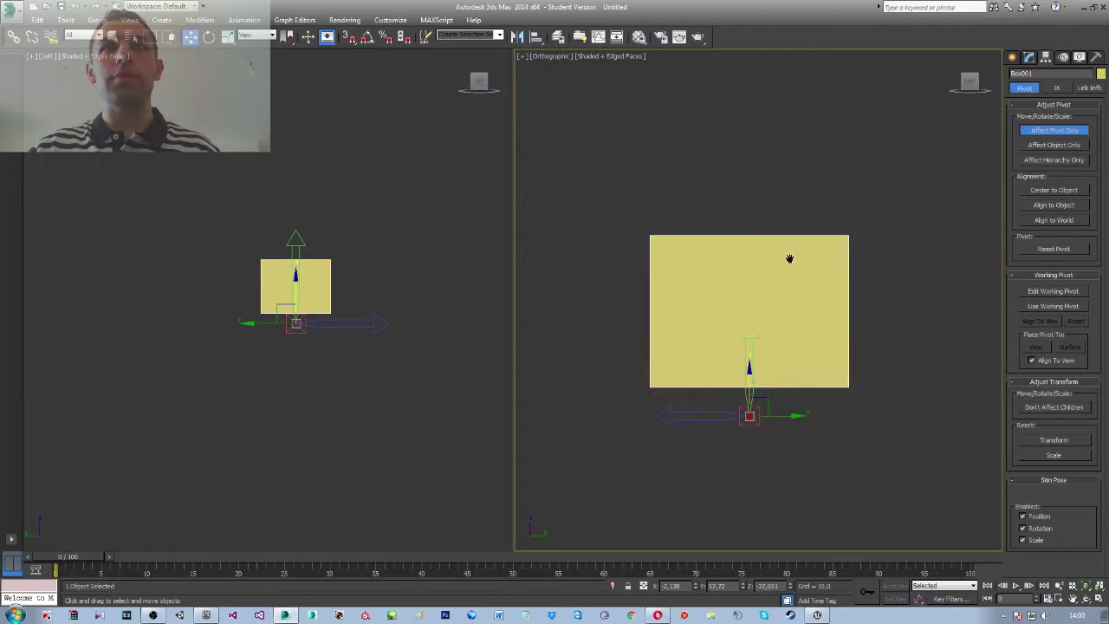
click(1013, 57)
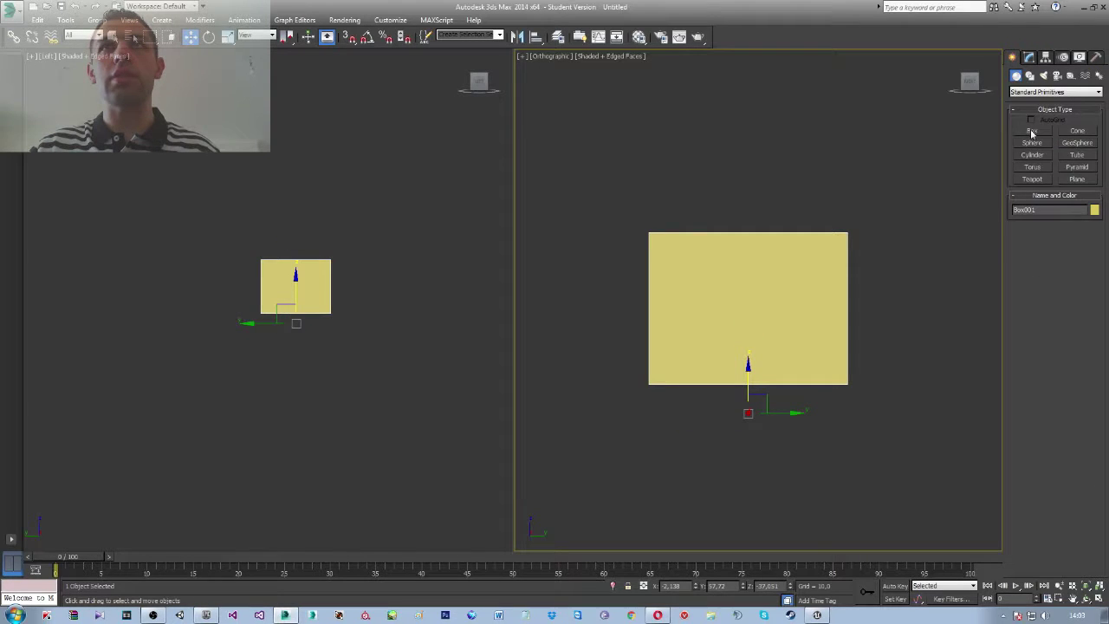
click(1028, 57)
Lower the top edges in Edge mode to give the box a sloped top
click(1038, 220)
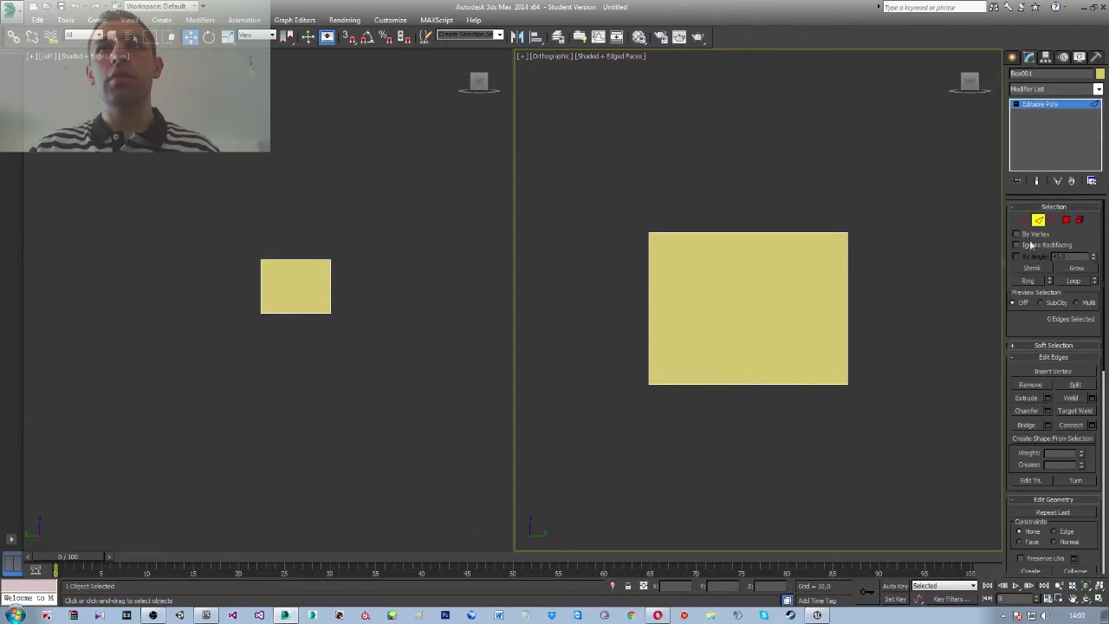
mouse_move(725, 280)
alt+middle_down()
mouse_move(812, 318)
mouse_move(656, 259)
alt+middle_up()
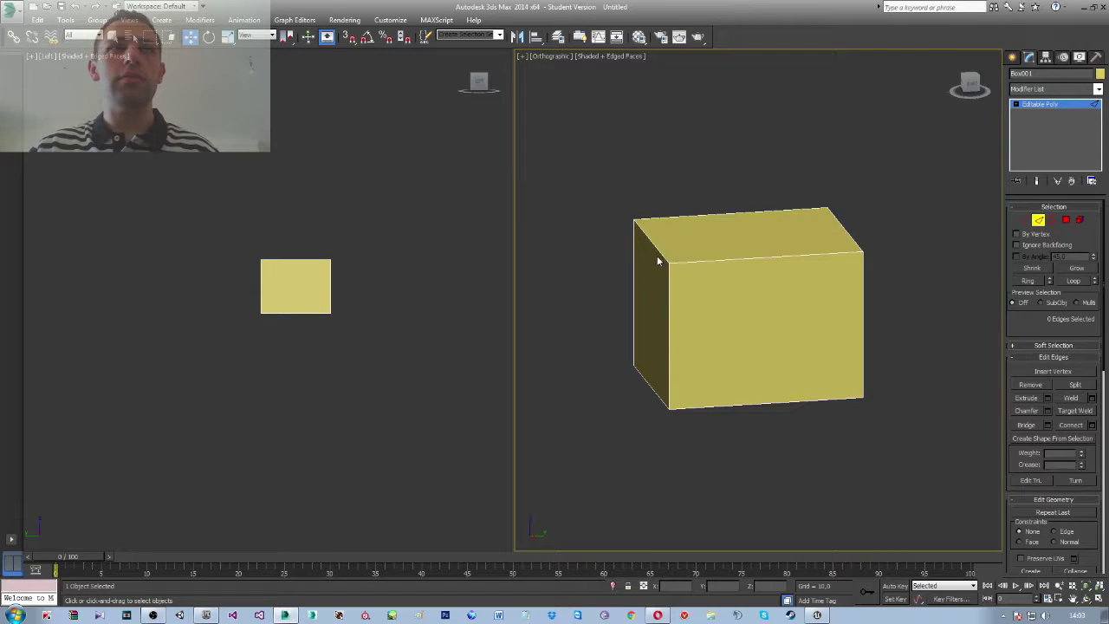
click(656, 248)
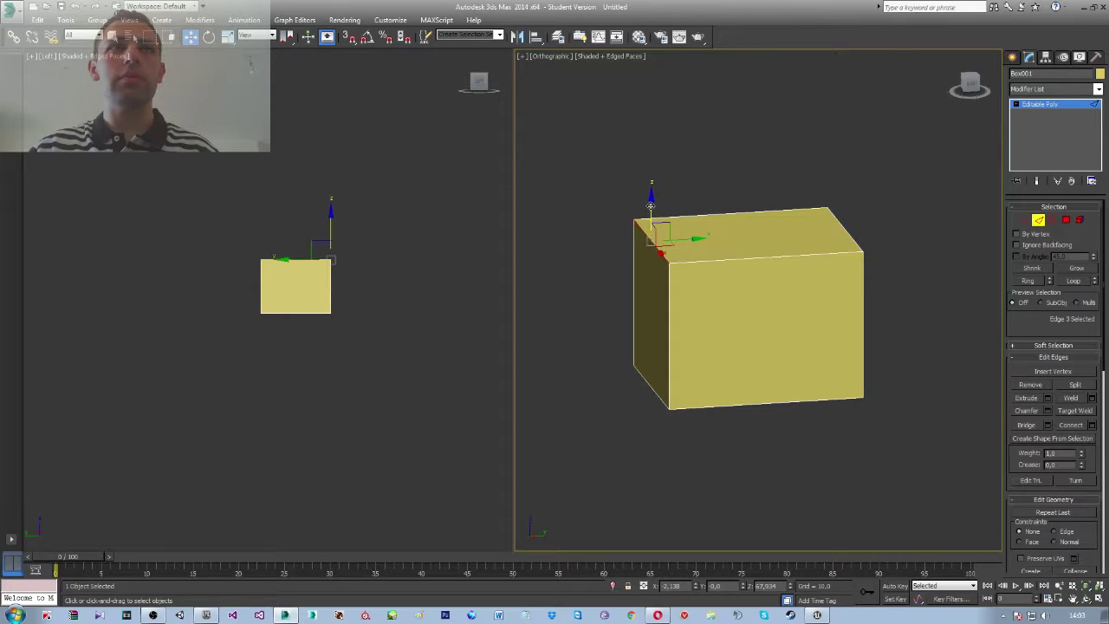
drag(656, 248, 661, 295)
mouse_move(895, 264)
alt+middle_down()
mouse_move(821, 279)
mouse_move(824, 317)
alt+middle_up()
click(814, 301)
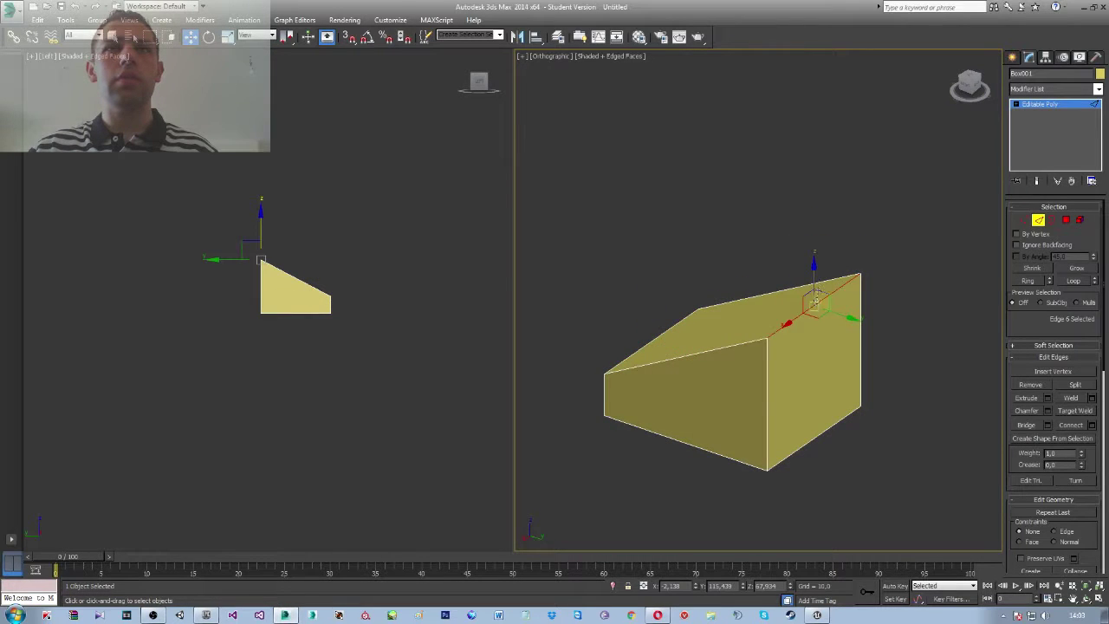
drag(814, 271, 725, 348)
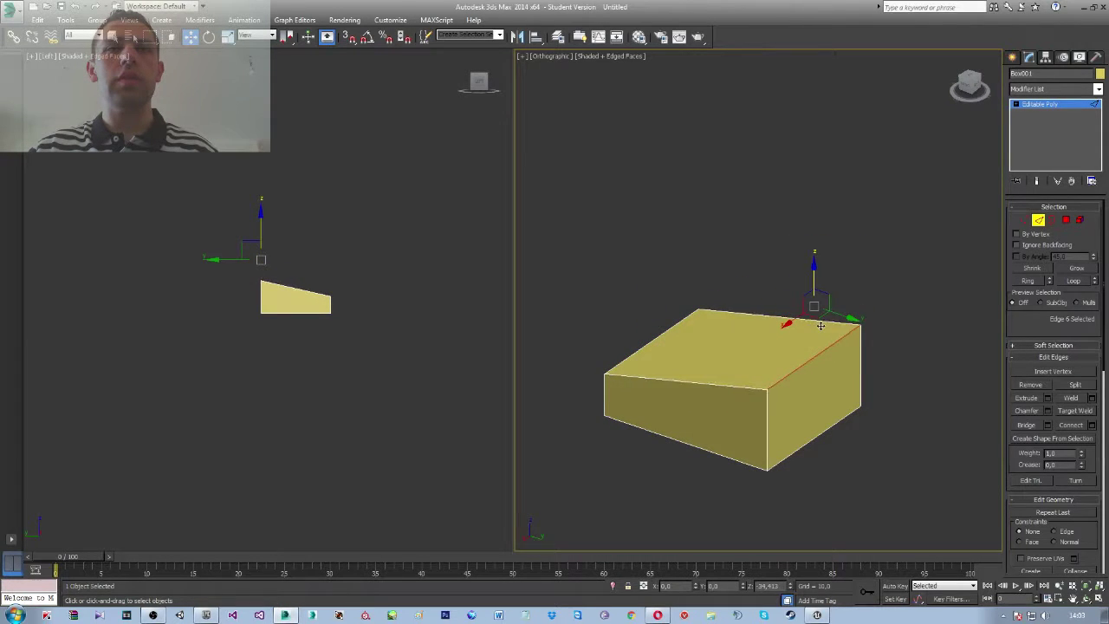
alt+middle_drag(725, 348, 725, 451)
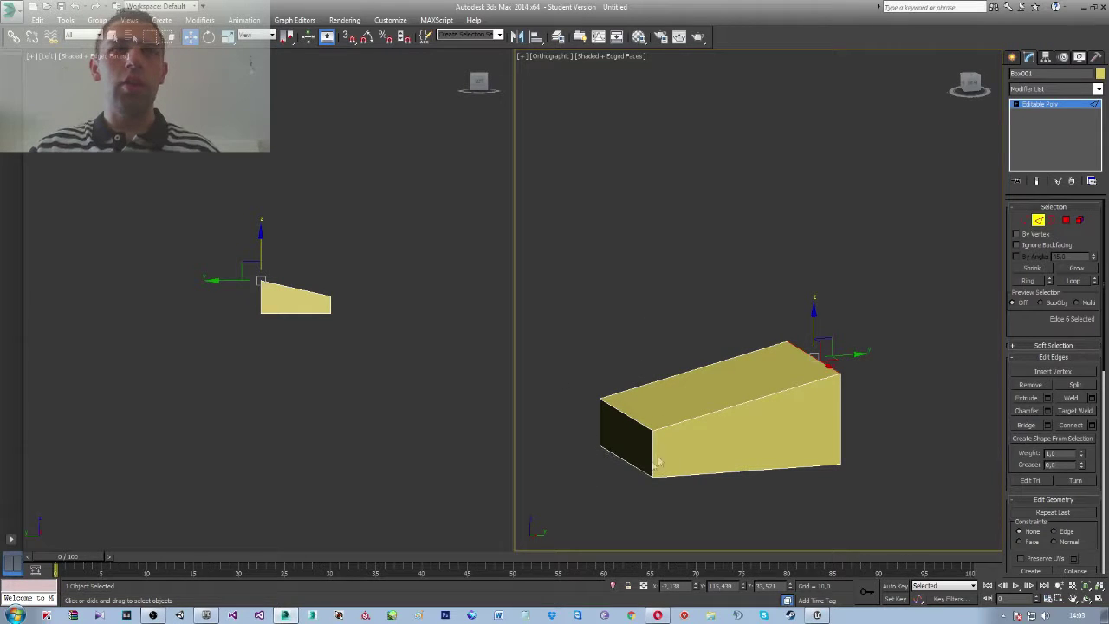
alt+middle_drag(665, 493, 737, 342)
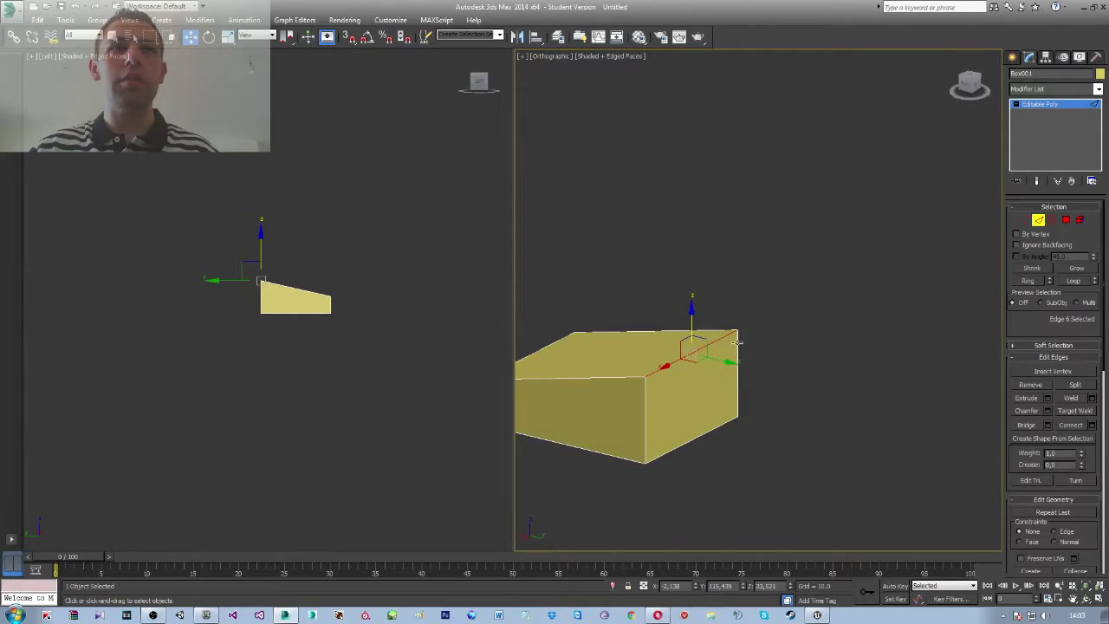
mouse_move(729, 433)
alt+middle_down()
mouse_move(720, 338)
mouse_move(784, 341)
alt+middle_up()
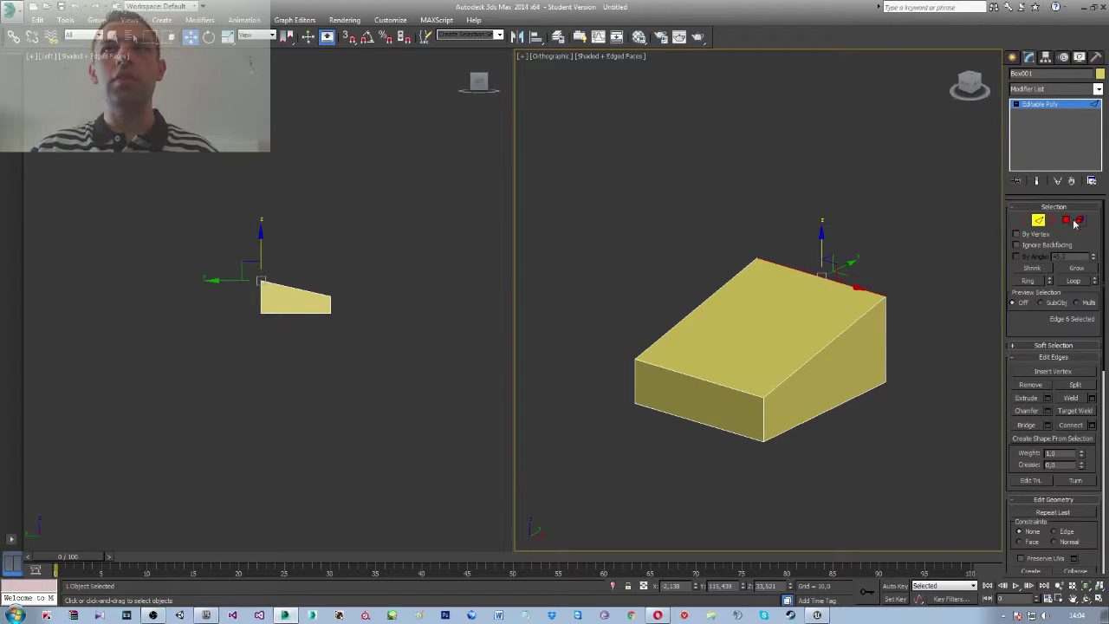
Pull the end face out along X in Polygon mode to lengthen the wedge
key(4)
click(726, 398)
alt+middle_drag(726, 398, 779, 405)
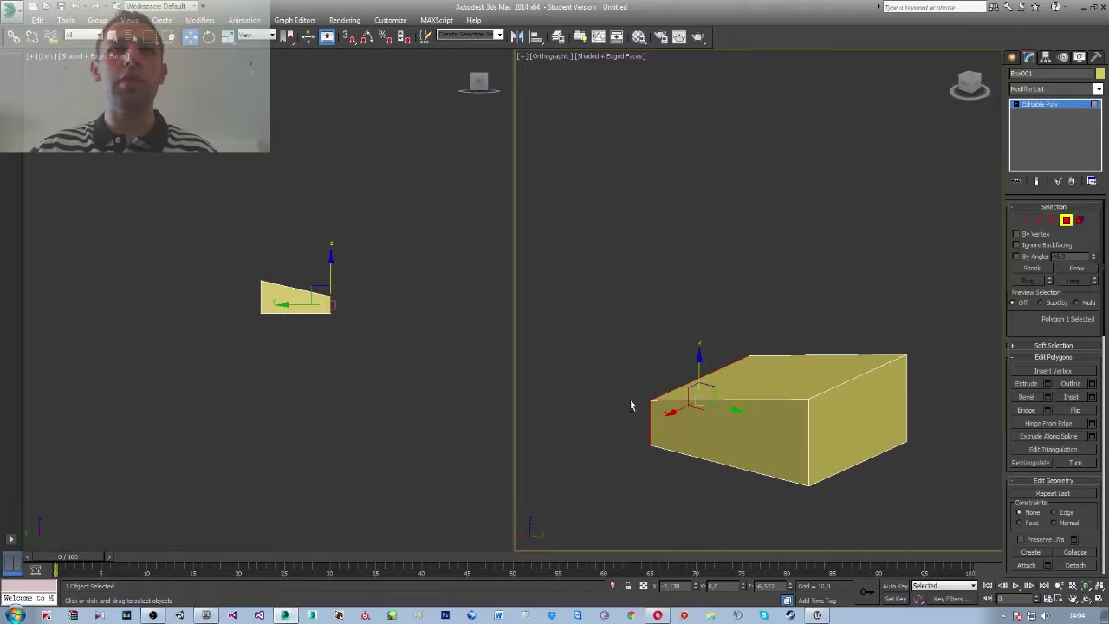
scroll(771, 398, down, 3)
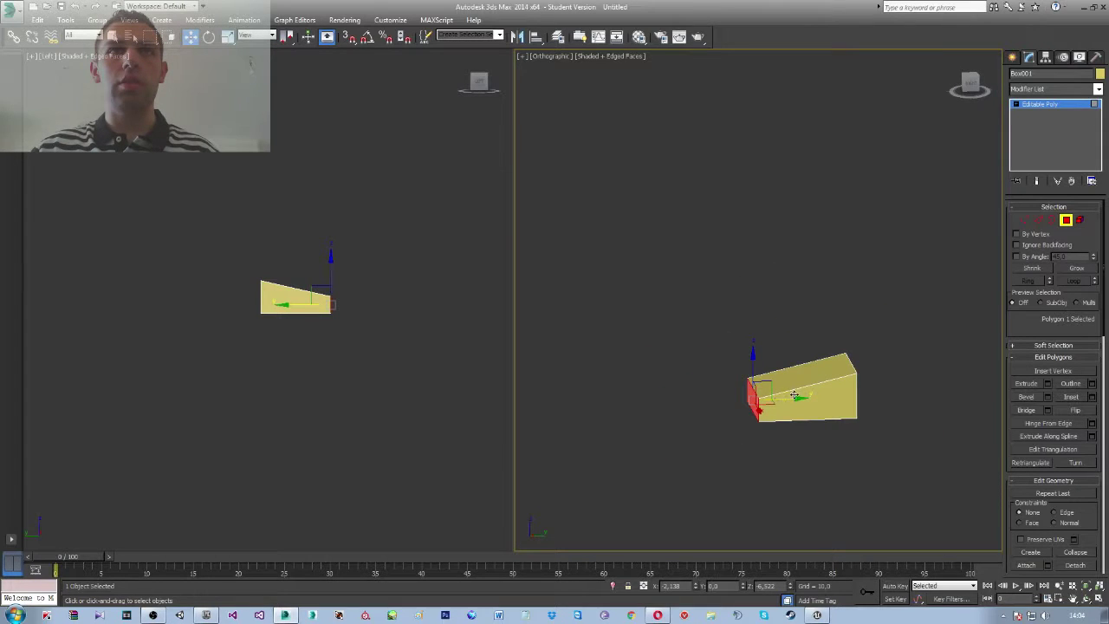
drag(793, 398, 722, 404)
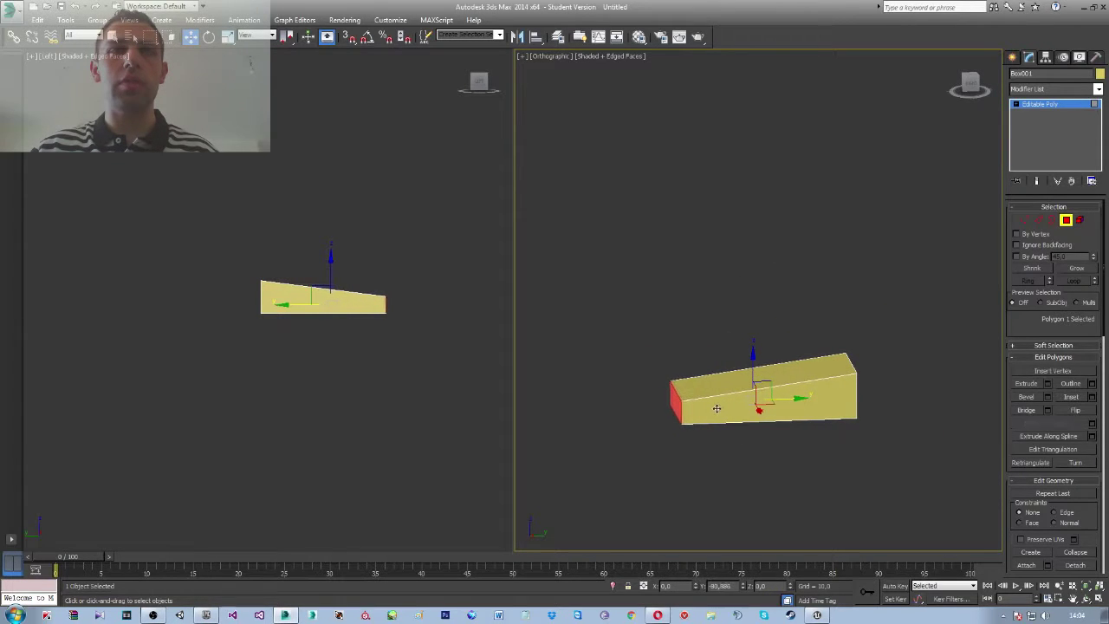
alt+middle_drag(722, 408, 660, 364)
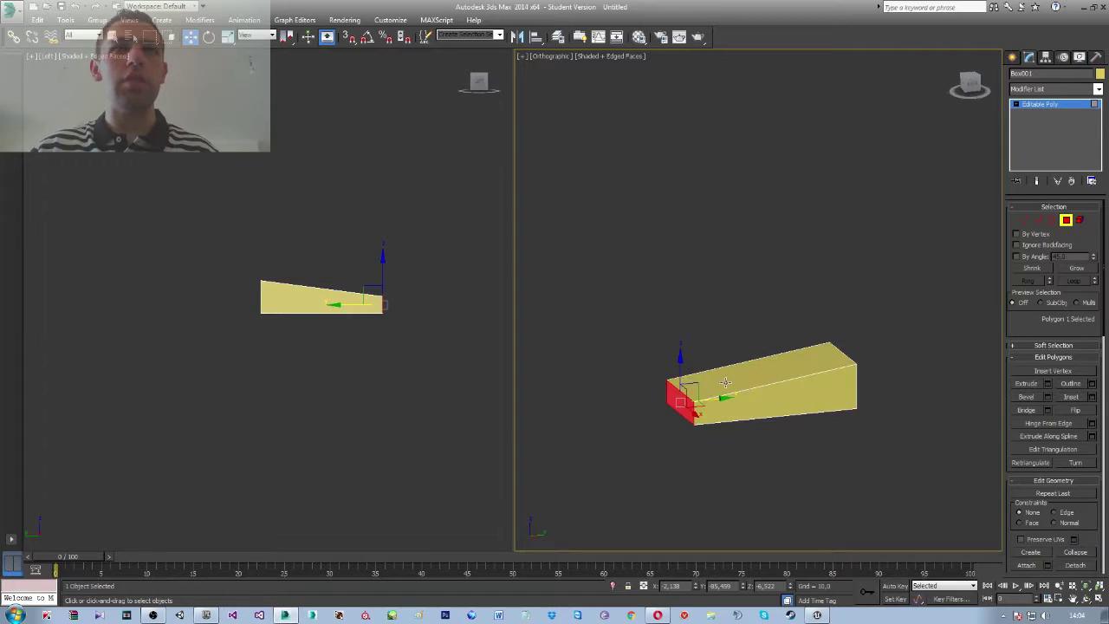
click(974, 90)
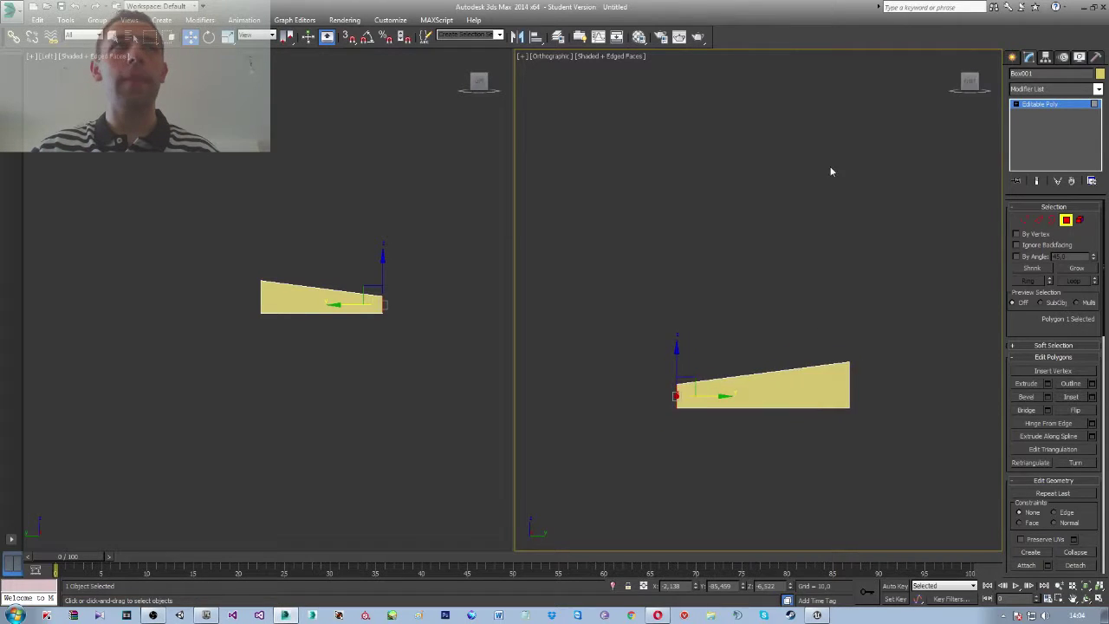
click(980, 80)
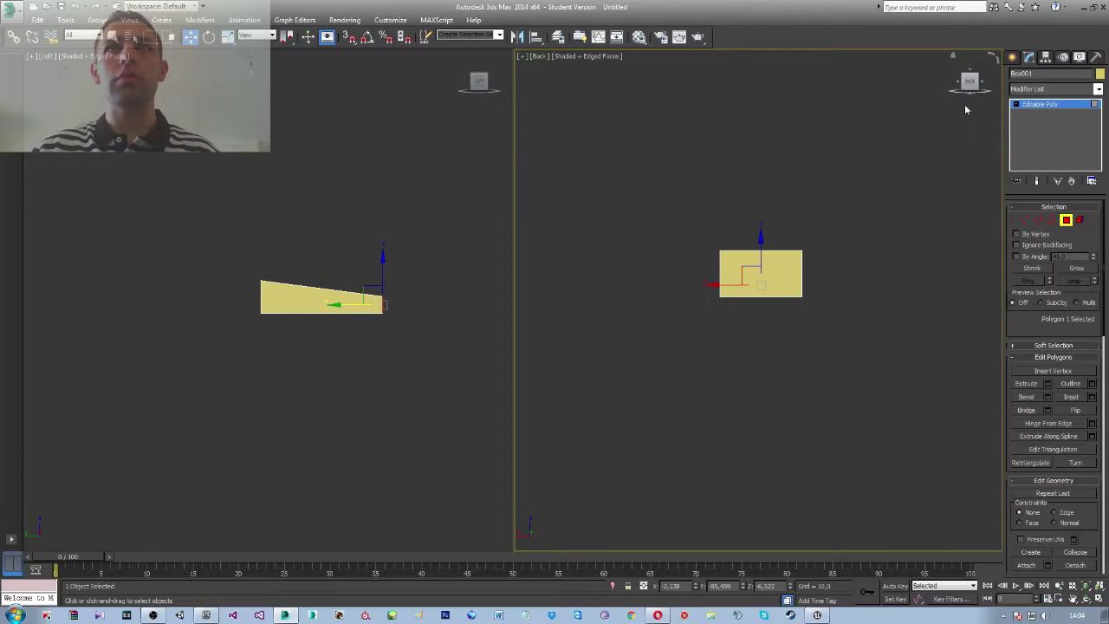
drag(968, 87, 949, 139)
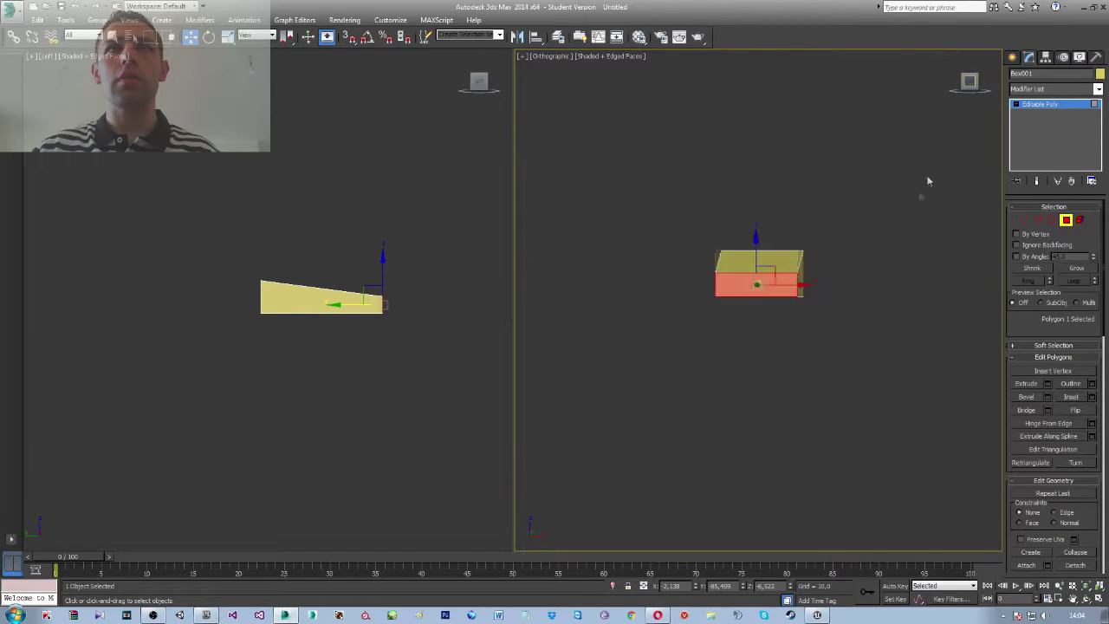
alt+middle_drag(948, 139, 745, 257)
middle_drag(377, 329, 371, 341)
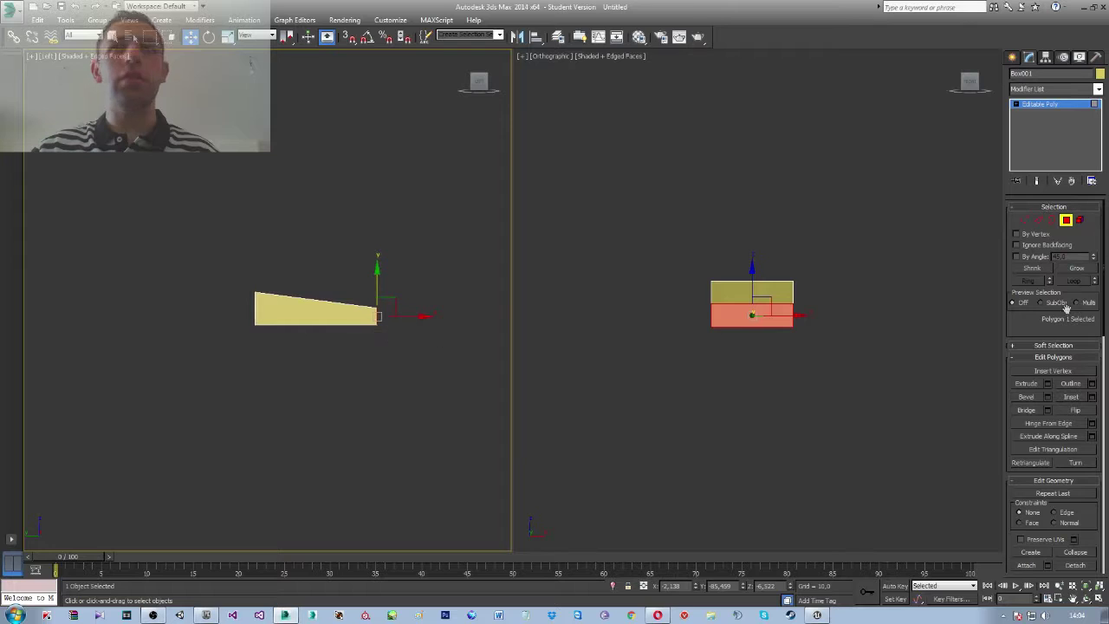
click(1015, 58)
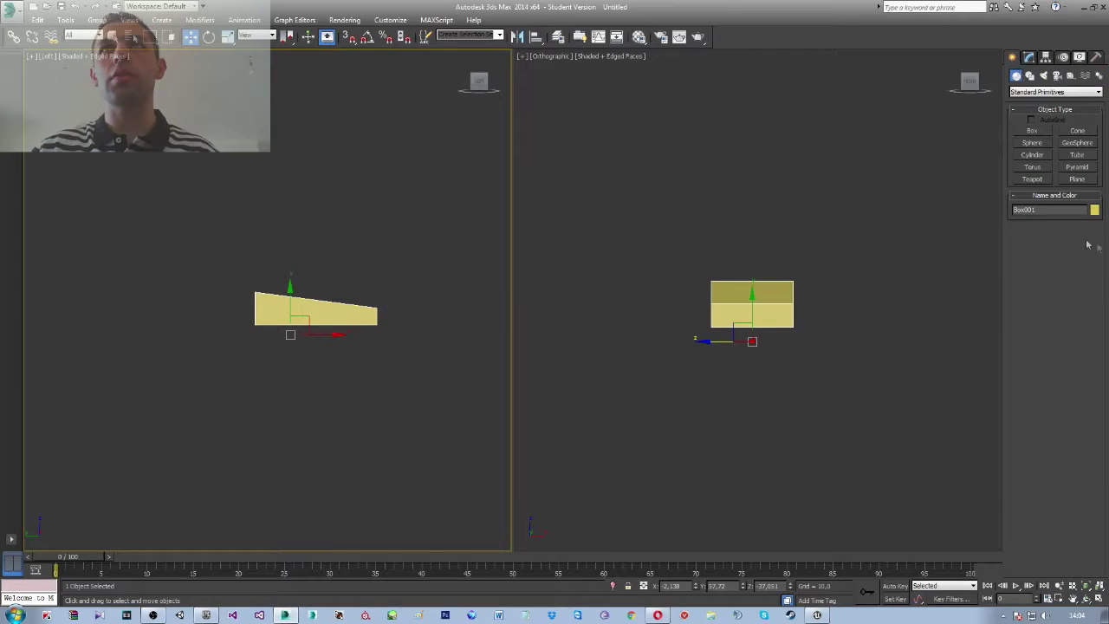
Create a cylinder beside the wedge with radius 55.205, negative height, and 1 height segment
click(1029, 168)
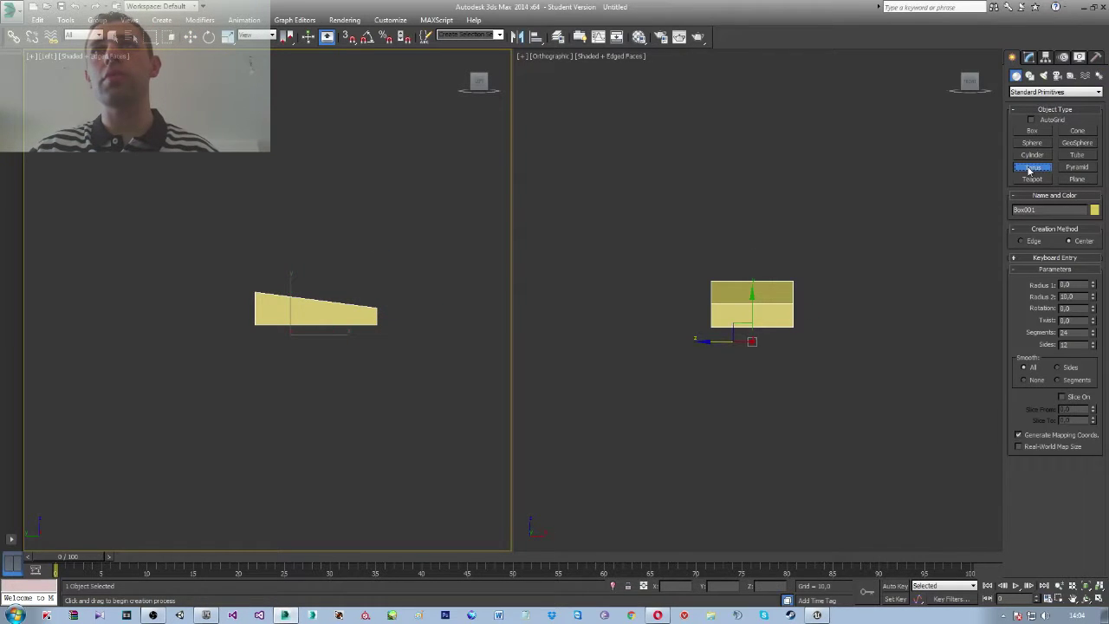
click(1030, 155)
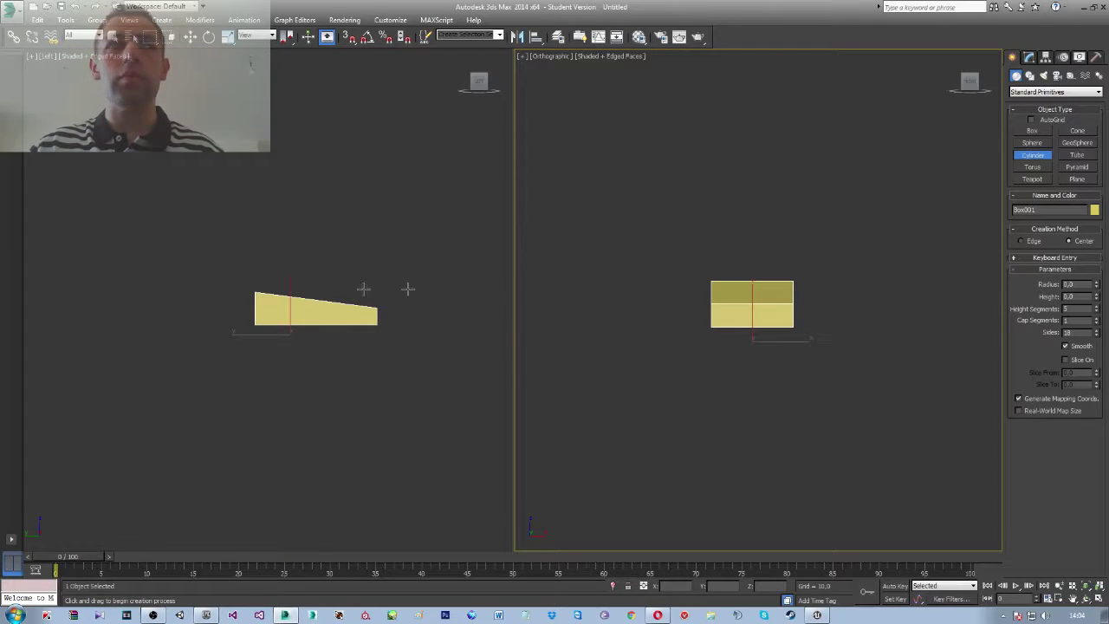
alt+middle_drag(327, 286, 324, 273)
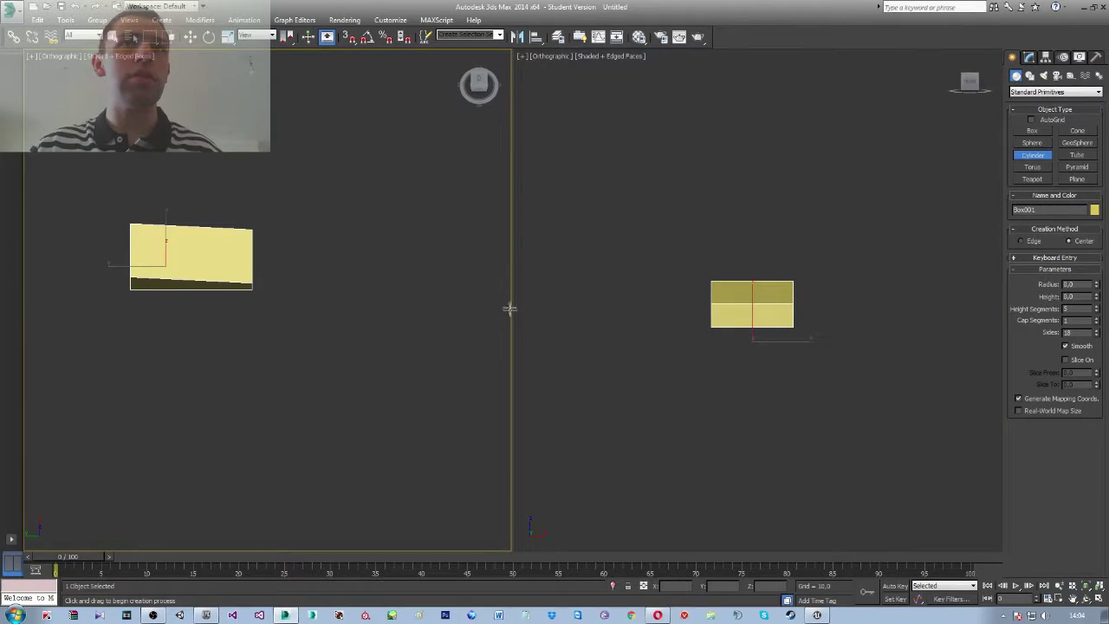
drag(301, 231, 334, 251)
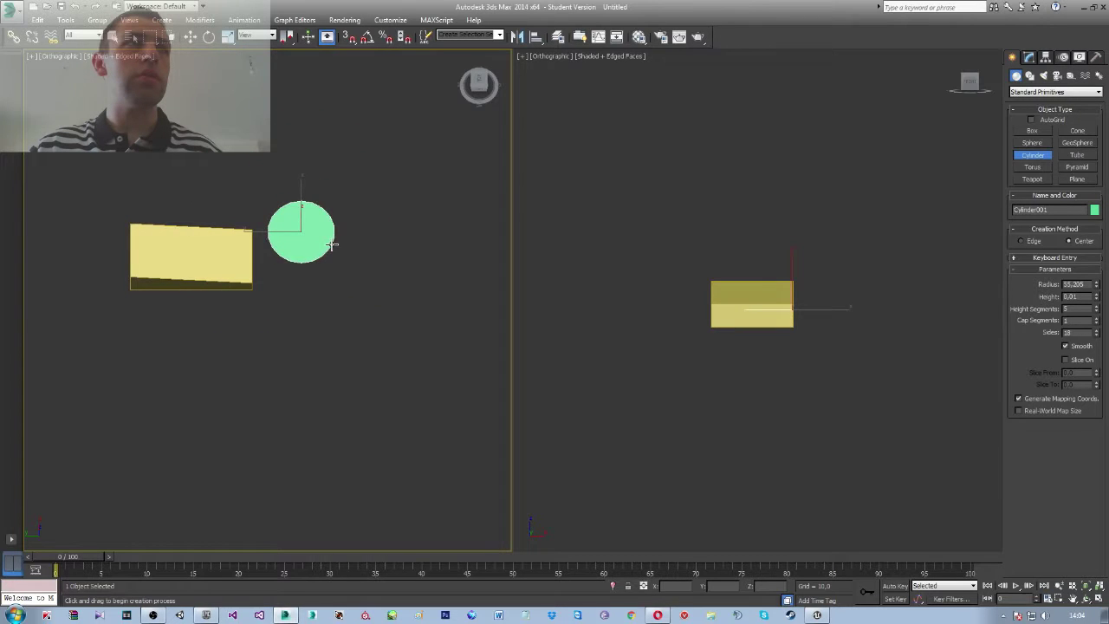
alt+middle_drag(333, 252, 292, 187)
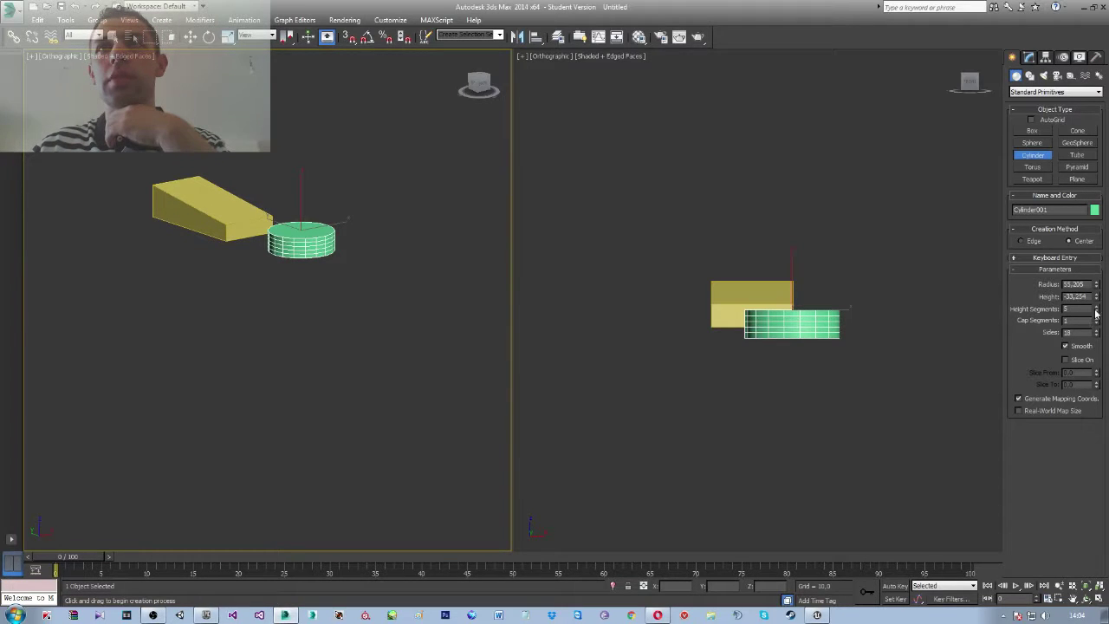
drag(1096, 316, 1096, 329)
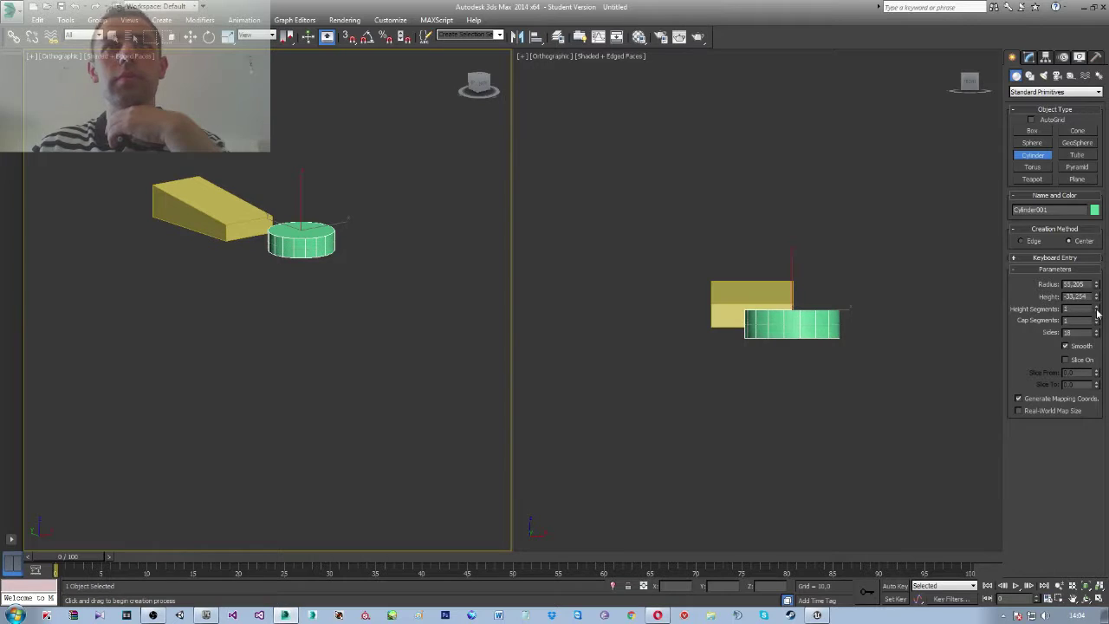
mouse_move(800, 302)
alt+middle_down()
mouse_move(707, 366)
mouse_move(797, 346)
alt+middle_up()
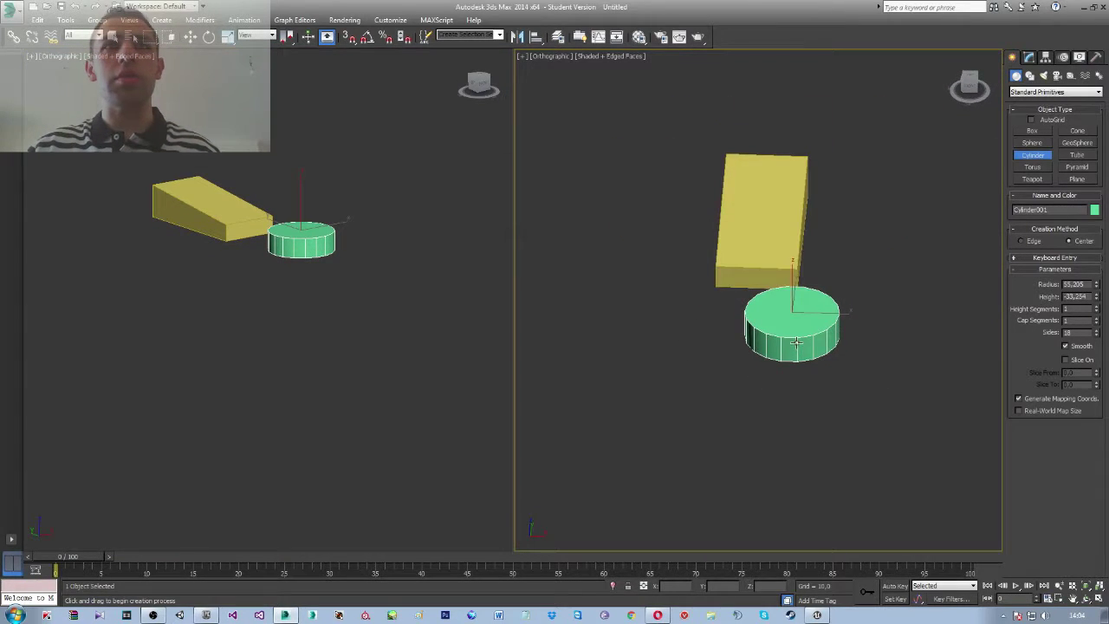
key(e)
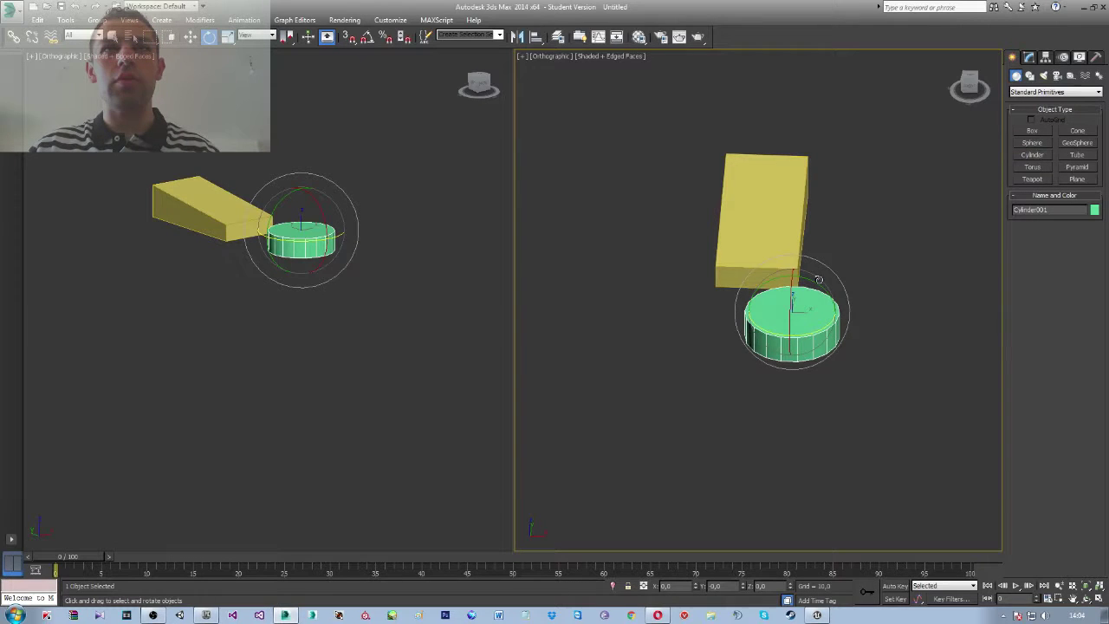
With Angle Snap on, rotate the cylinder exactly 90° so it stands upright like a wheel
drag(818, 280, 897, 346)
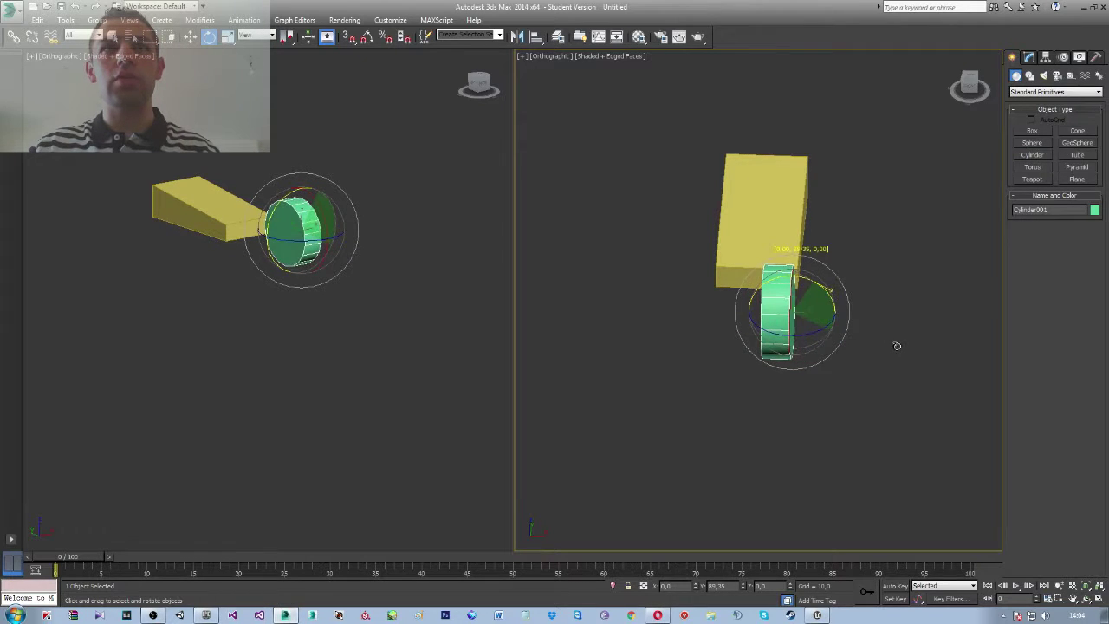
key(ctrl+z)
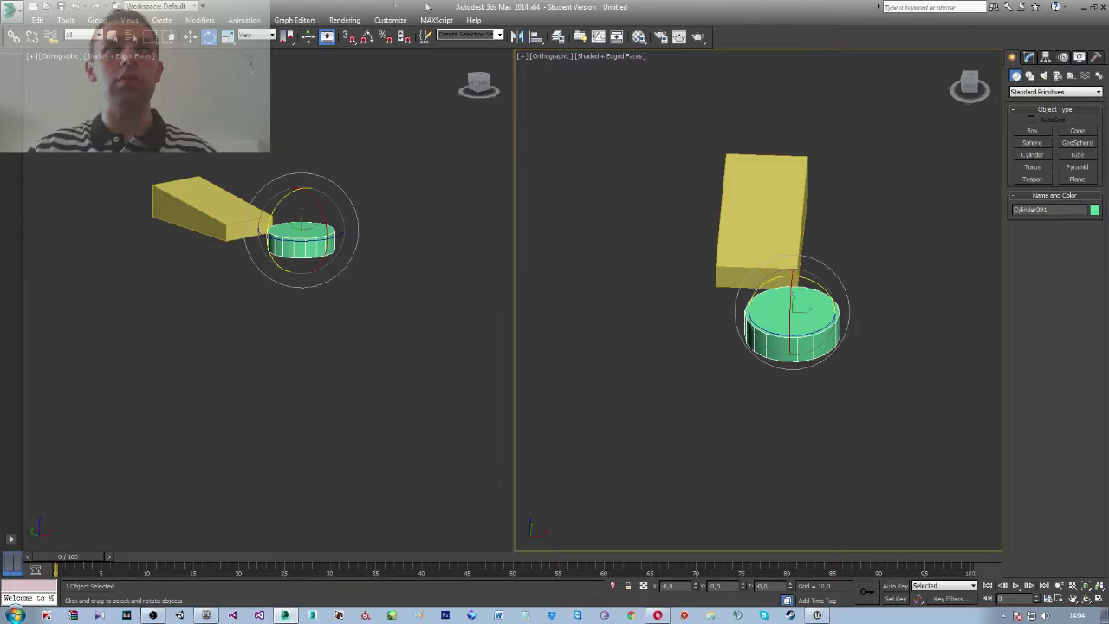
click(372, 38)
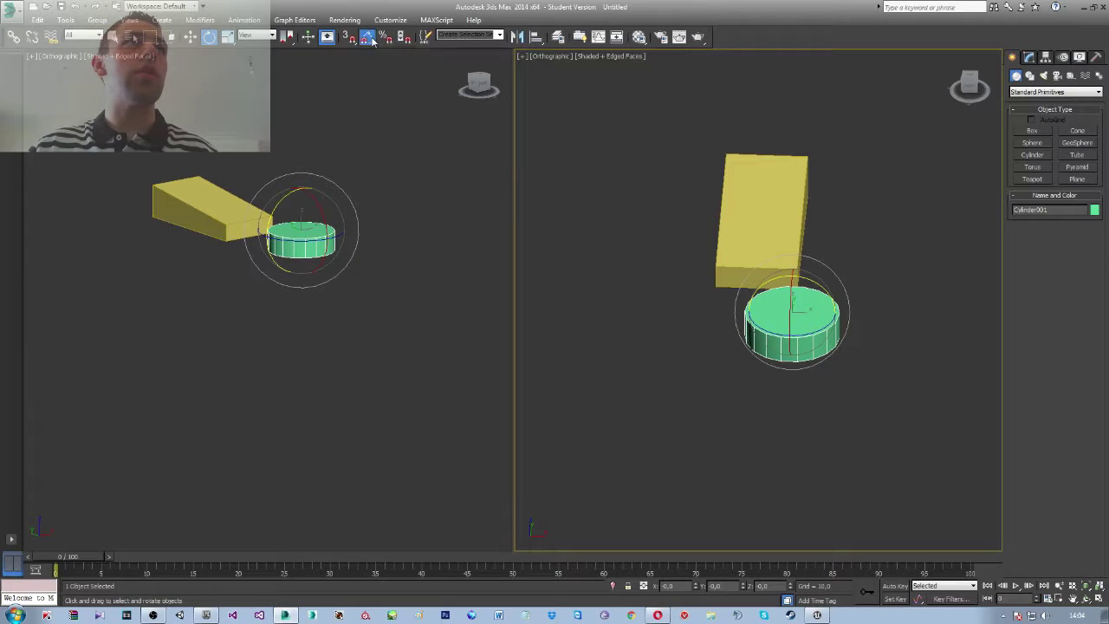
drag(806, 281, 847, 312)
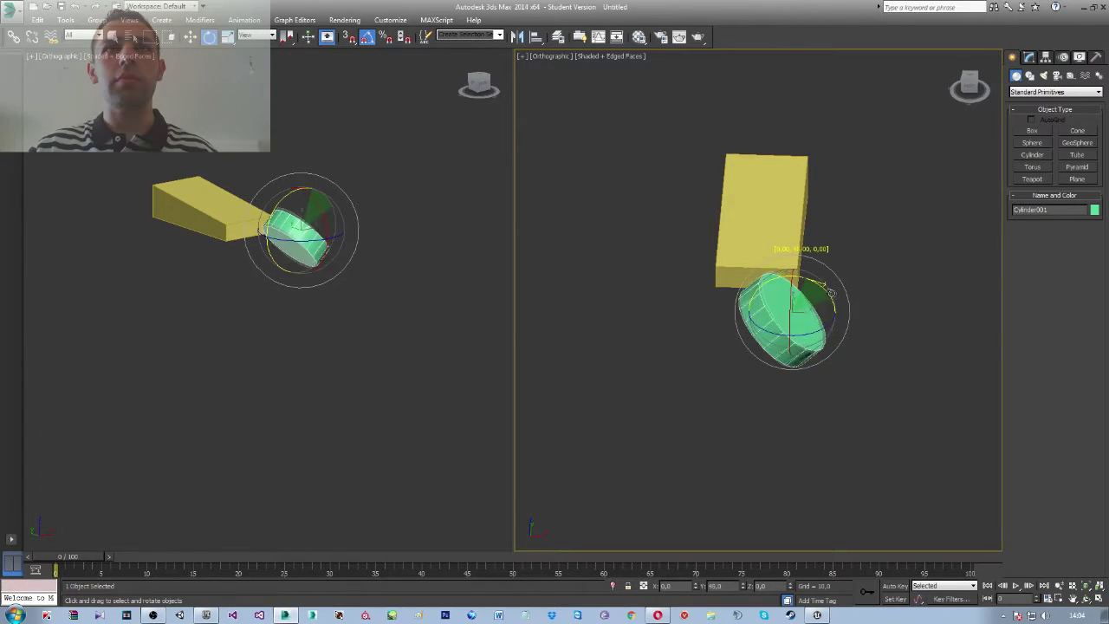
drag(847, 313, 850, 312)
mouse_move(850, 311)
alt+middle_down()
mouse_move(774, 281)
mouse_move(784, 272)
alt+middle_up()
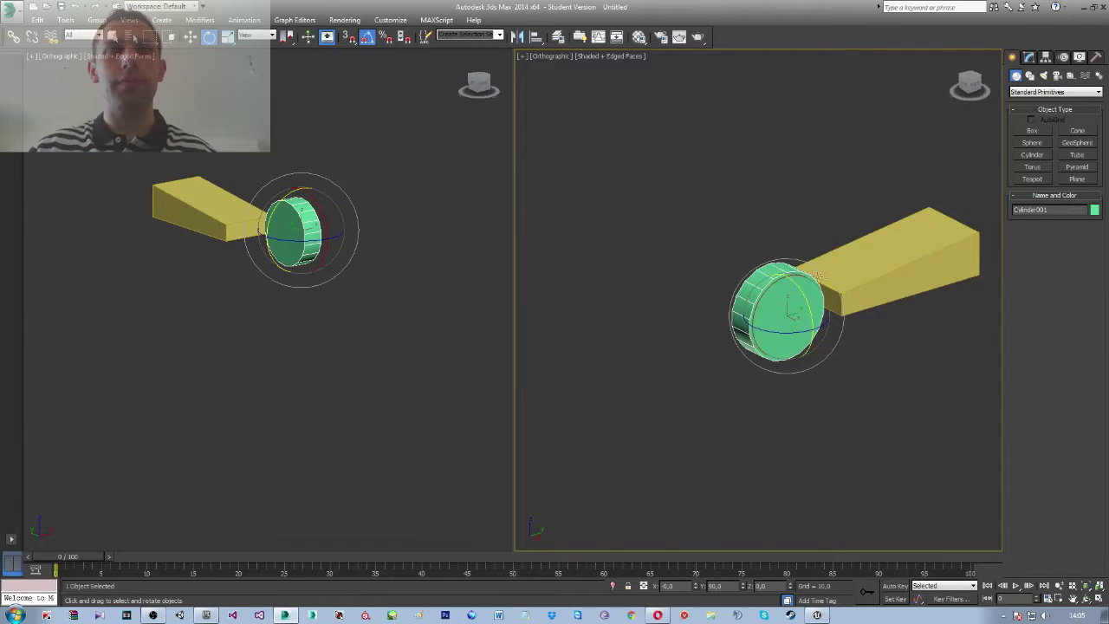
key(w)
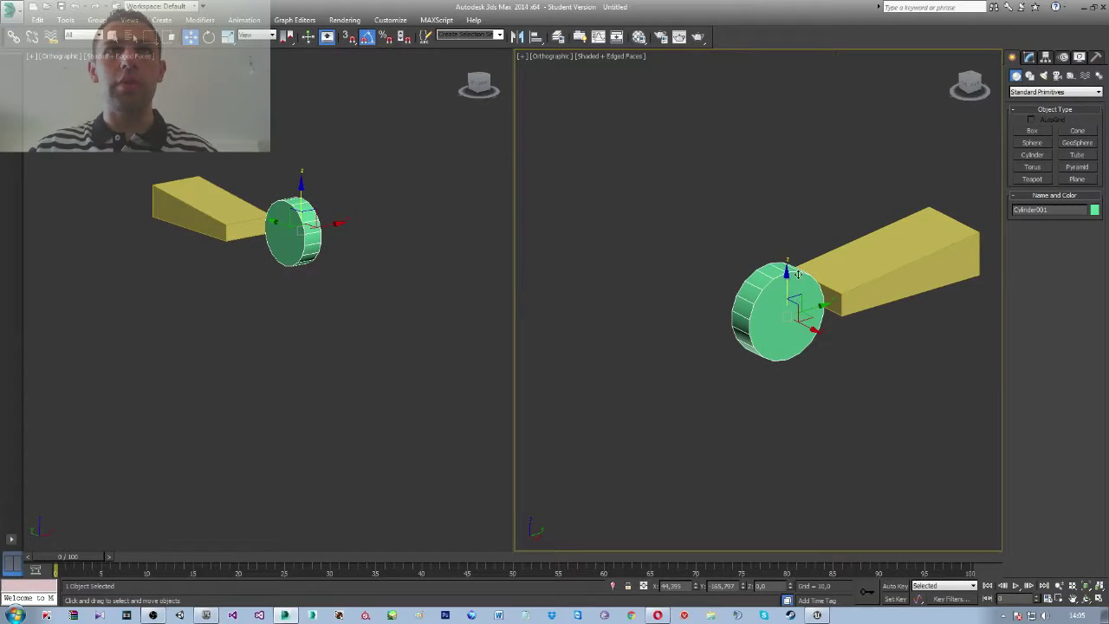
Move the cylinder out beside the box's end and raise it vertically
mouse_move(796, 300)
mouse_down()
mouse_move(813, 343)
mouse_move(871, 321)
mouse_up()
alt+middle_drag(870, 321, 887, 329)
scroll(874, 322, up, 3)
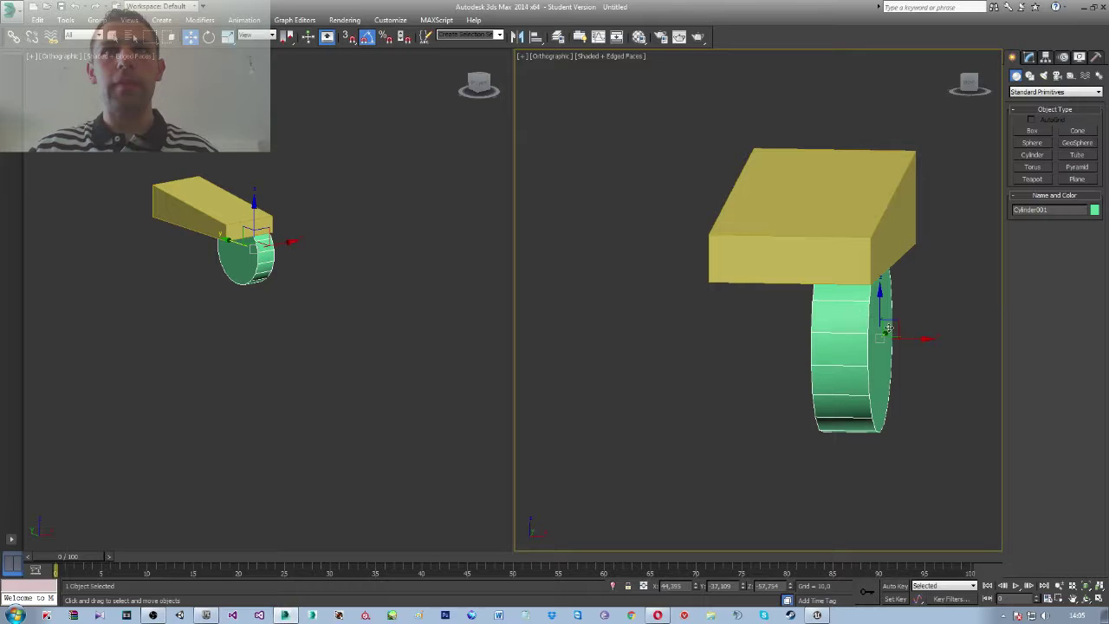
drag(914, 339, 975, 339)
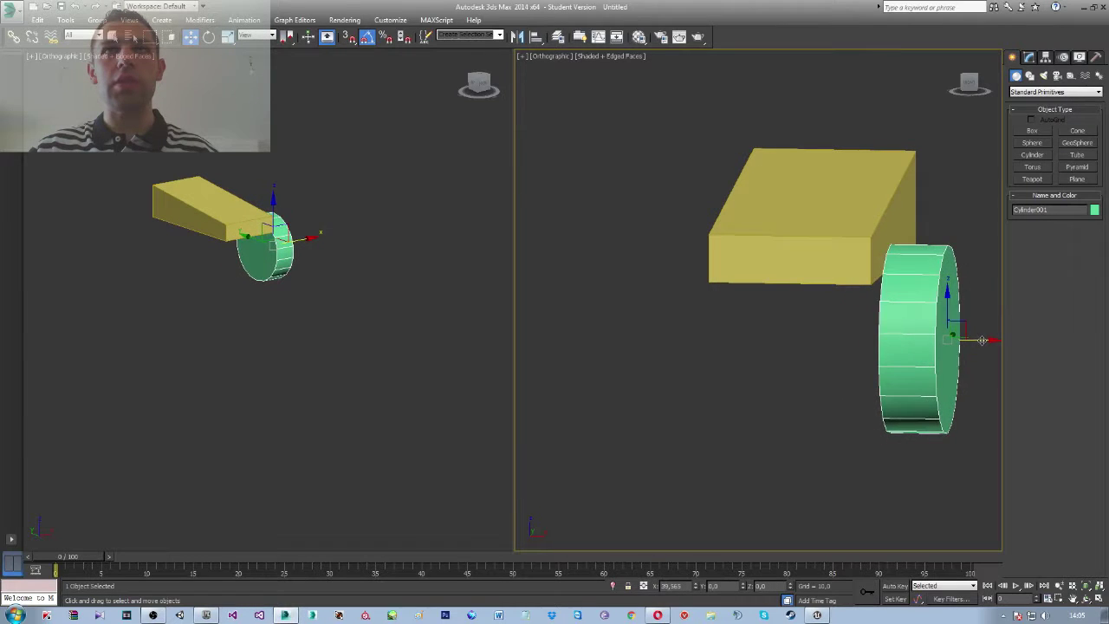
alt+middle_drag(974, 340, 840, 308)
drag(868, 310, 866, 277)
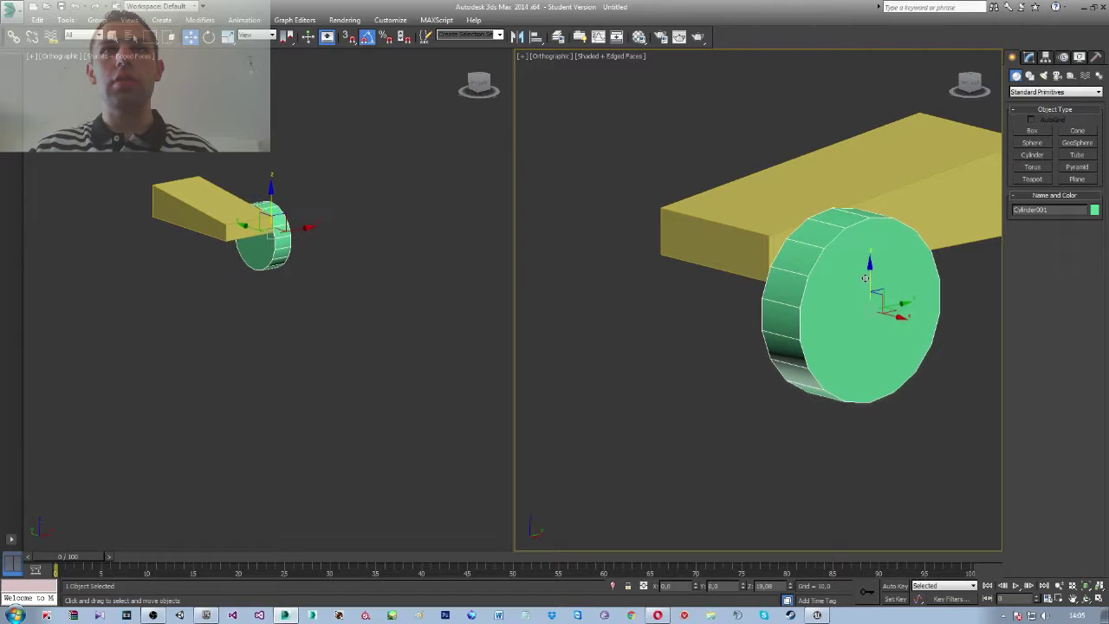
mouse_move(866, 278)
alt+middle_down()
mouse_move(940, 274)
mouse_move(923, 258)
mouse_move(869, 280)
mouse_move(852, 256)
alt+middle_up()
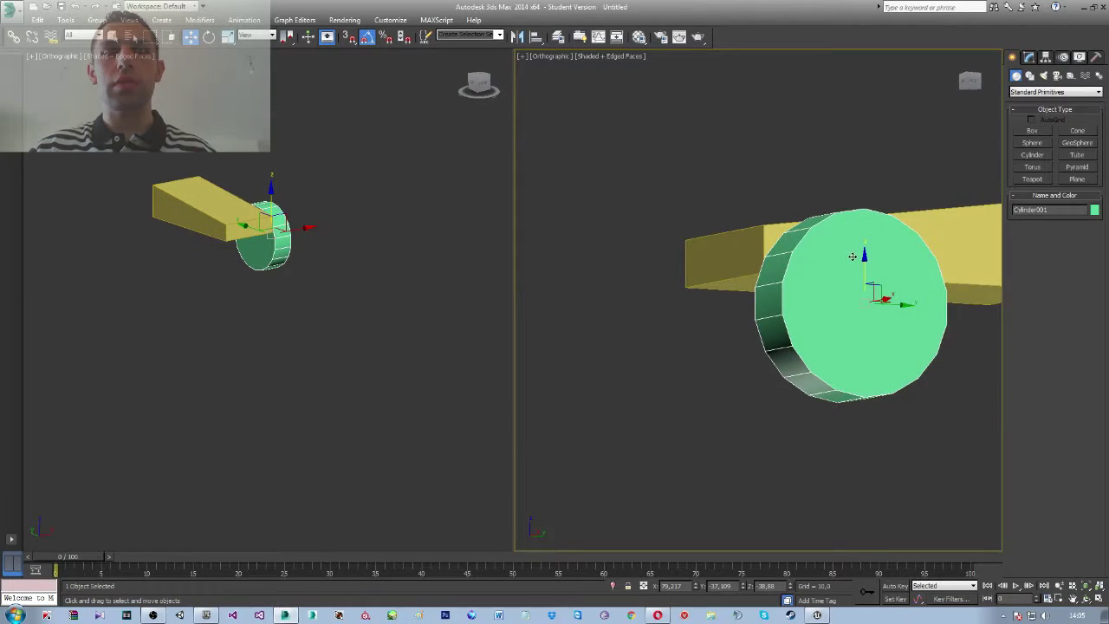
Shrink the cylinder to wheel size and place it under the box's end
key(r)
drag(863, 311, 851, 357)
mouse_move(851, 357)
alt+middle_down()
mouse_move(923, 361)
mouse_move(903, 364)
alt+middle_up()
key(w)
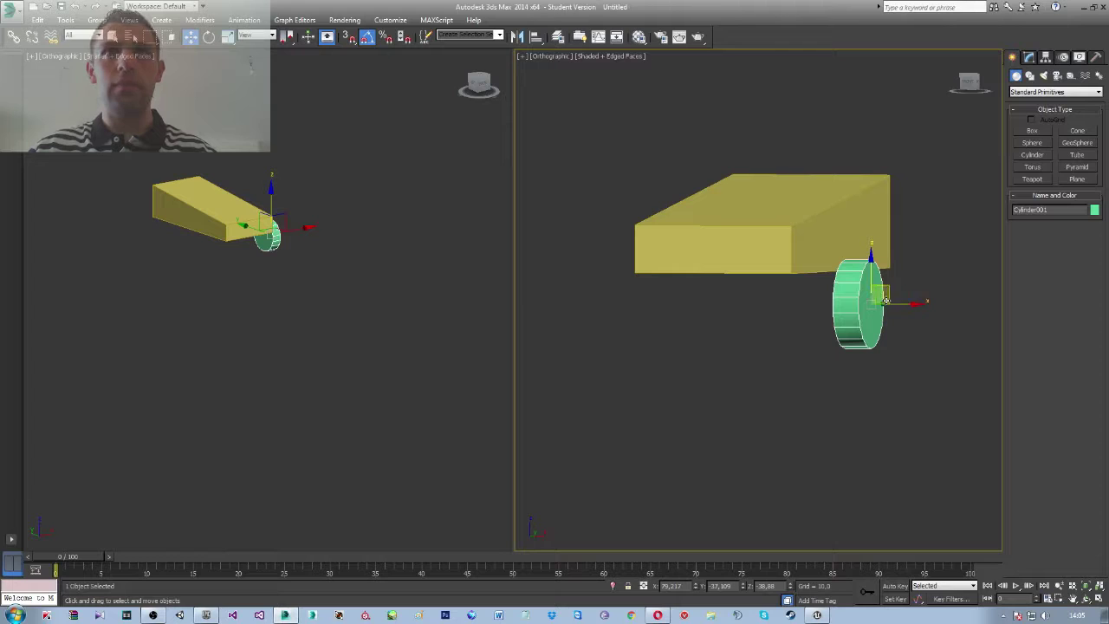
drag(887, 302, 872, 308)
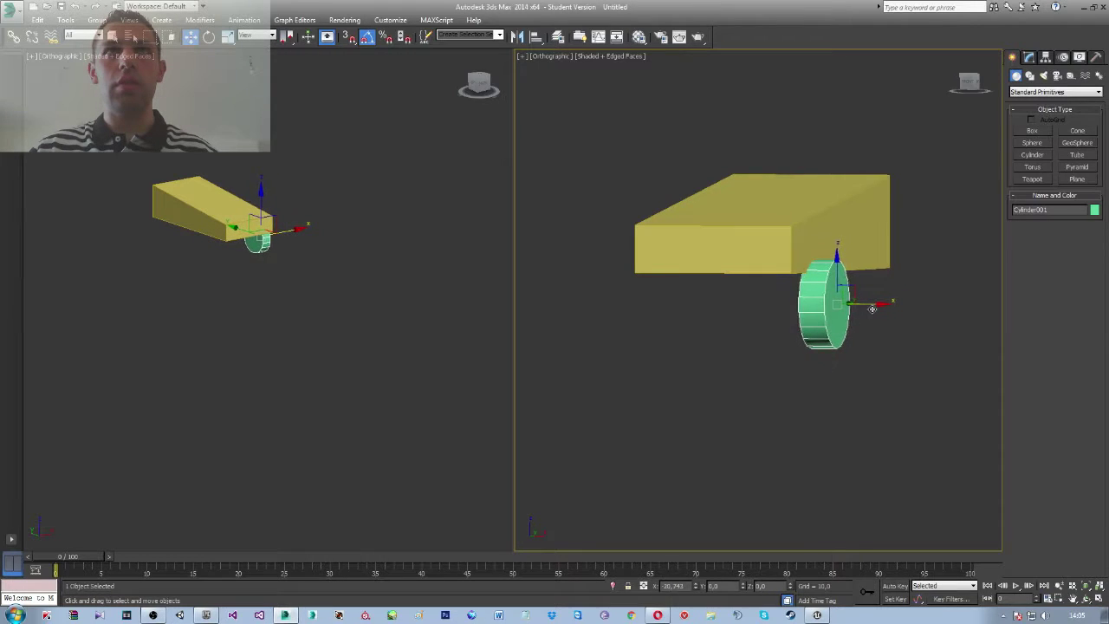
alt+middle_drag(872, 308, 824, 269)
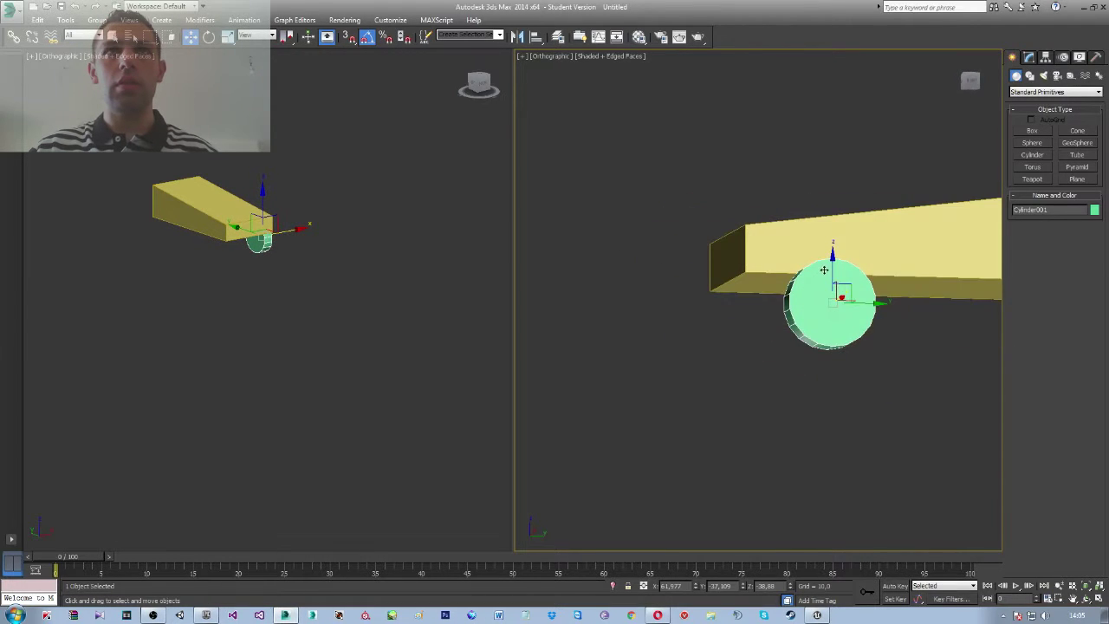
drag(832, 264, 834, 229)
mouse_move(834, 230)
alt+middle_down()
mouse_move(782, 277)
mouse_move(921, 256)
mouse_move(792, 295)
alt+middle_up()
Shift-clone the wheel along Y to the box's other end as Cylinder002
click(756, 296)
click(748, 293)
shift+drag(747, 295, 955, 281)
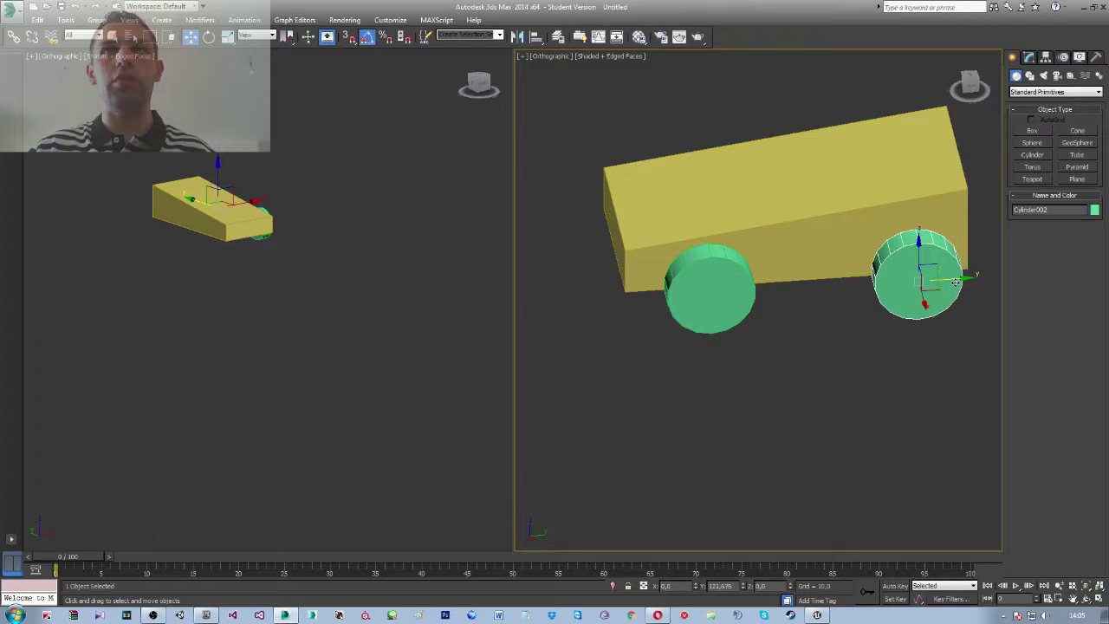
click(556, 356)
alt+middle_drag(762, 286, 806, 290)
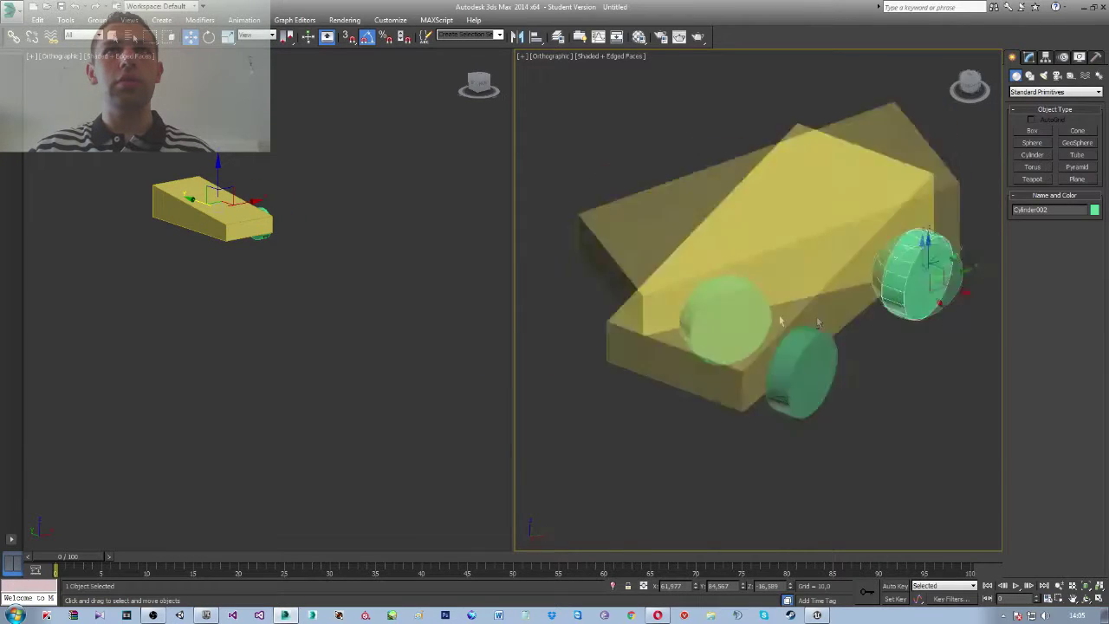
ctrl+click(826, 313)
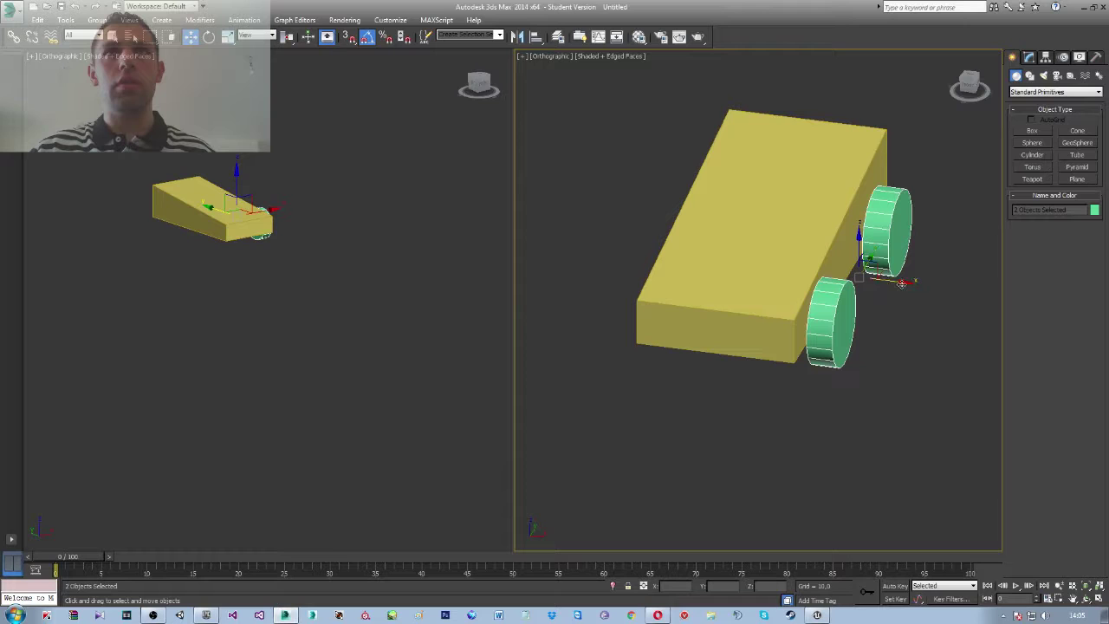
Clone both wheels along X to the body's far side, making four wheels
shift+drag(901, 284, 706, 240)
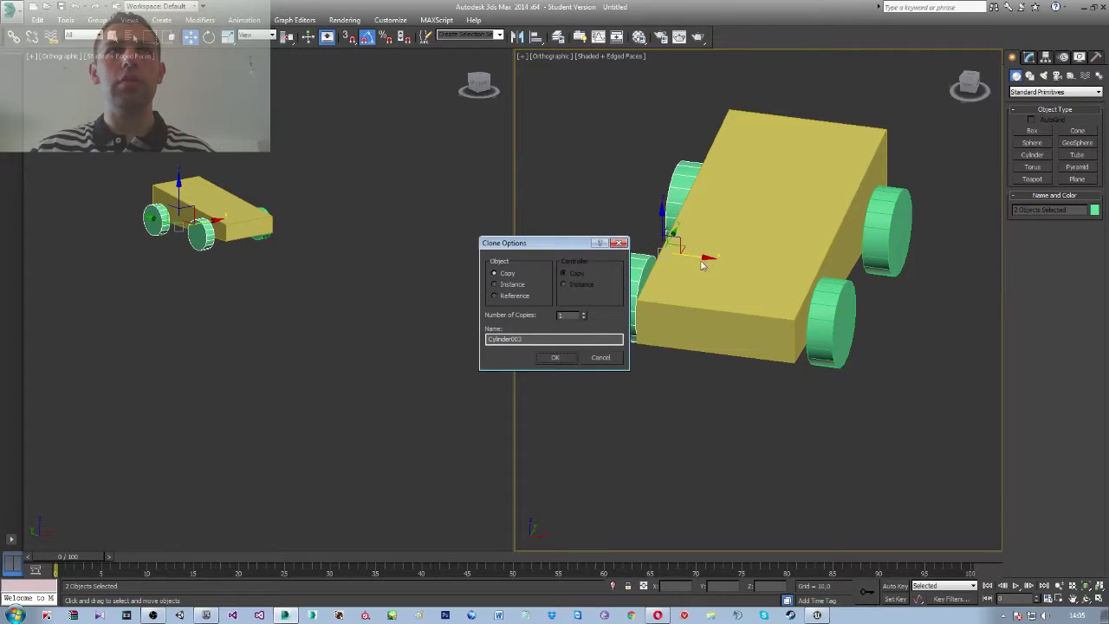
click(555, 357)
mouse_move(551, 359)
alt+middle_down()
mouse_move(784, 329)
mouse_move(713, 329)
mouse_move(692, 284)
alt+middle_up()
drag(704, 250, 716, 250)
mouse_move(715, 250)
alt+middle_down()
mouse_move(782, 227)
mouse_move(621, 207)
alt+middle_up()
scroll(782, 227, down, 3)
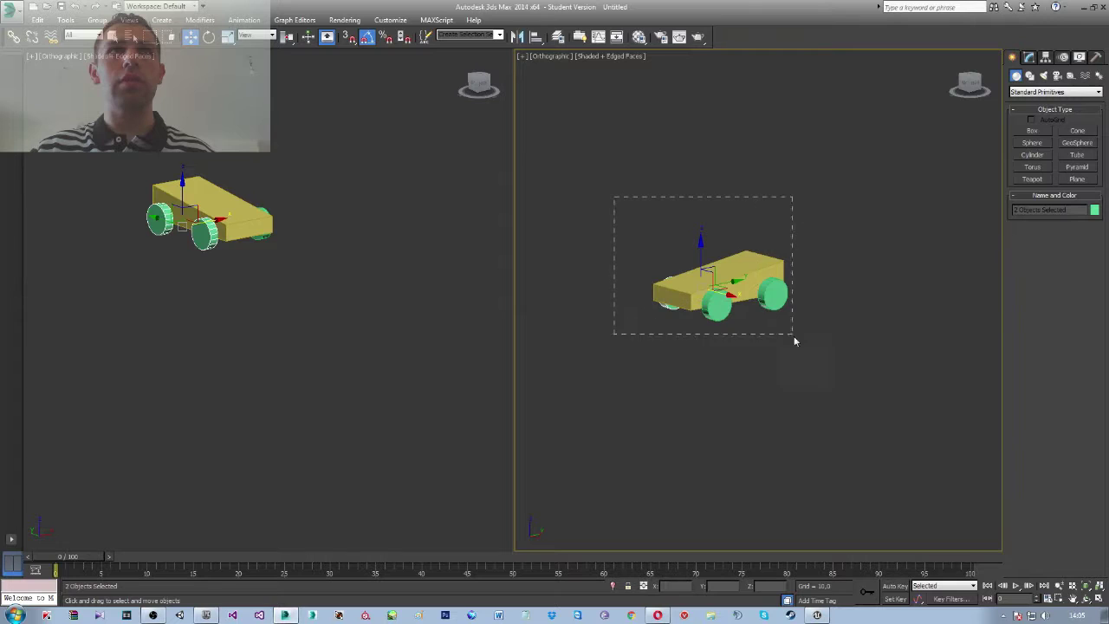
Orbit around the car and select the Box001 body
drag(790, 337, 792, 338)
alt+middle_drag(756, 307, 767, 294)
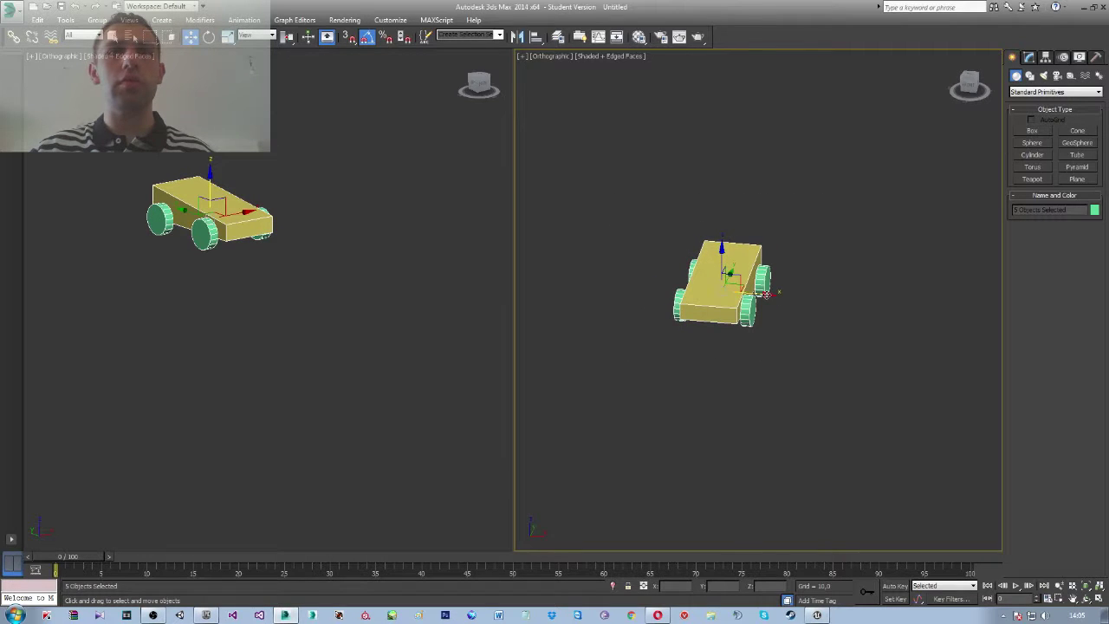
mouse_move(886, 215)
alt+middle_down()
mouse_move(854, 245)
mouse_move(797, 247)
mouse_move(738, 272)
alt+middle_up()
scroll(738, 272, up, 5)
scroll(727, 331, down, 2)
click(692, 314)
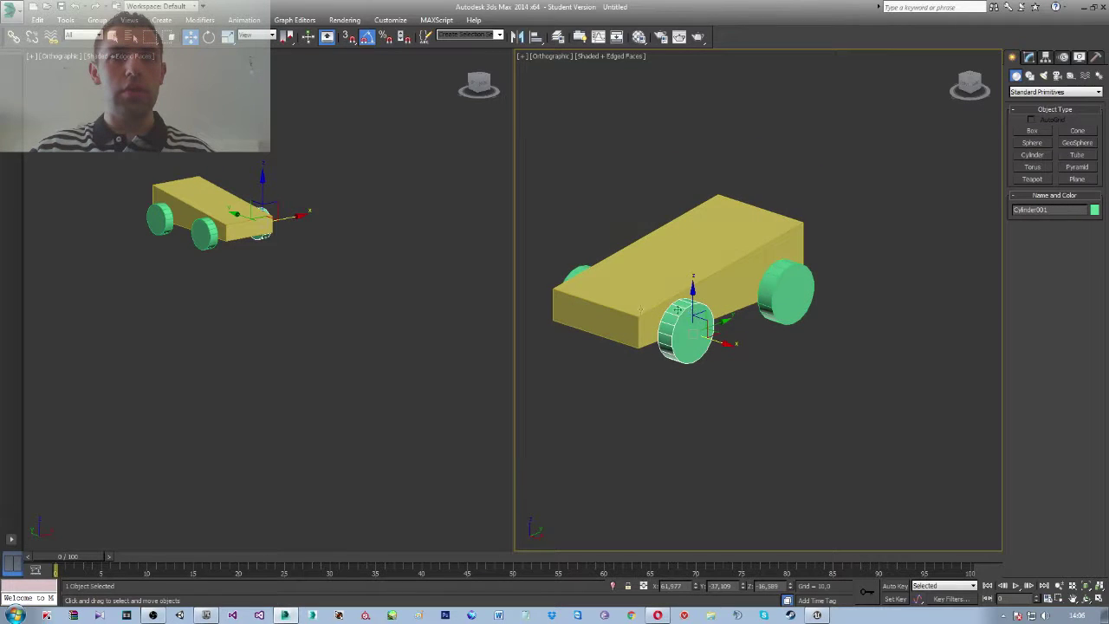
middle_drag(692, 314, 725, 327)
click(679, 304)
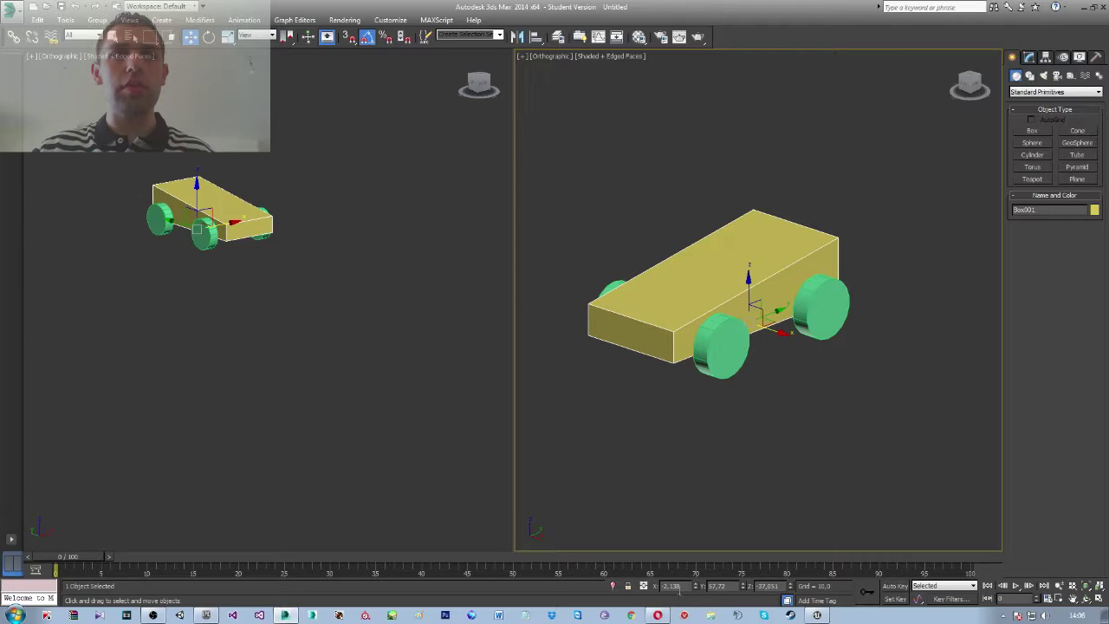
Set Box001's X, Y and Z position to 0, 0, 0
text(0)
key(Return)
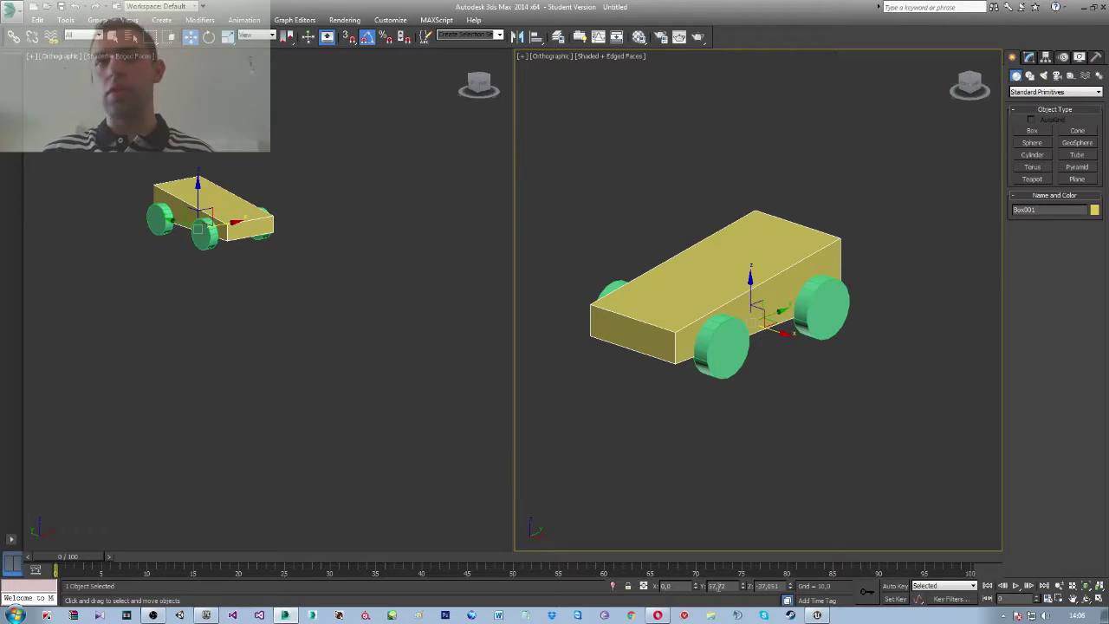
text(0)
key(Return)
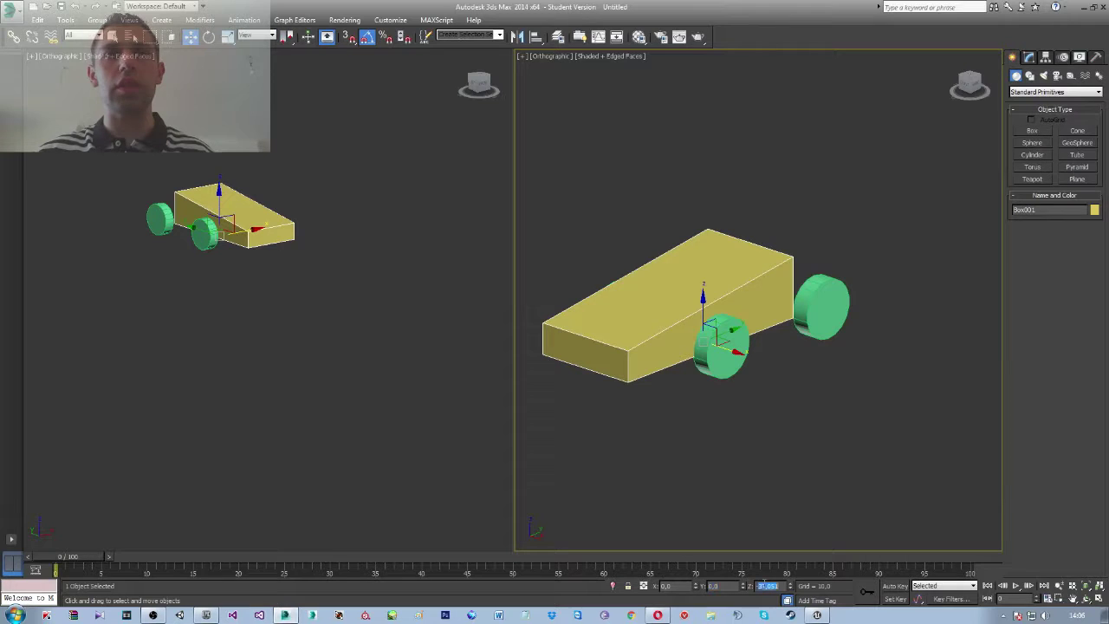
text(0)
key(Return)
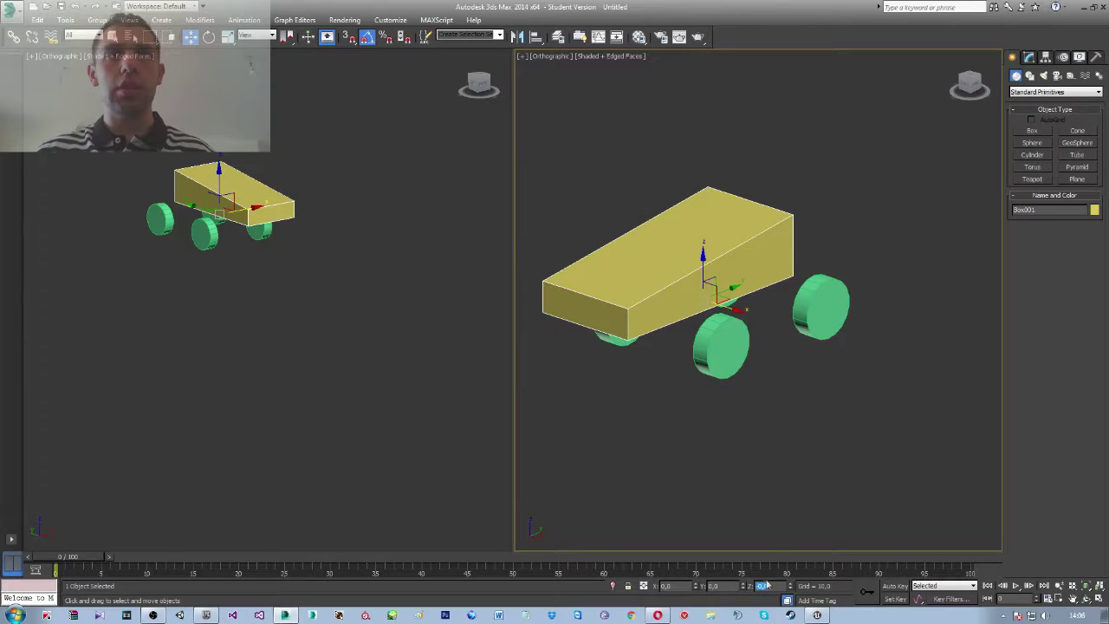
mouse_move(711, 405)
alt+middle_down()
mouse_move(634, 378)
mouse_move(649, 379)
alt+middle_up()
click(698, 343)
Add the other three wheels to the selection and orbit for a side view
ctrl+click(669, 319)
ctrl+click(817, 302)
ctrl+click(830, 339)
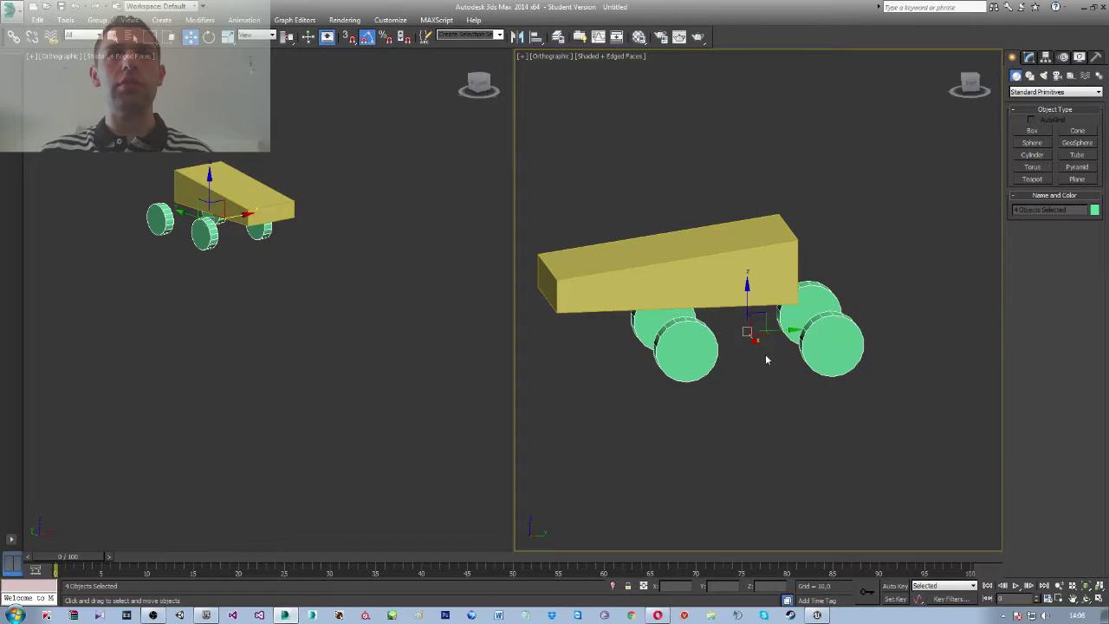
alt+middle_drag(766, 354, 753, 354)
mouse_move(706, 434)
alt+middle_down()
mouse_move(779, 425)
mouse_move(768, 401)
mouse_move(864, 408)
mouse_move(706, 405)
alt+middle_up()
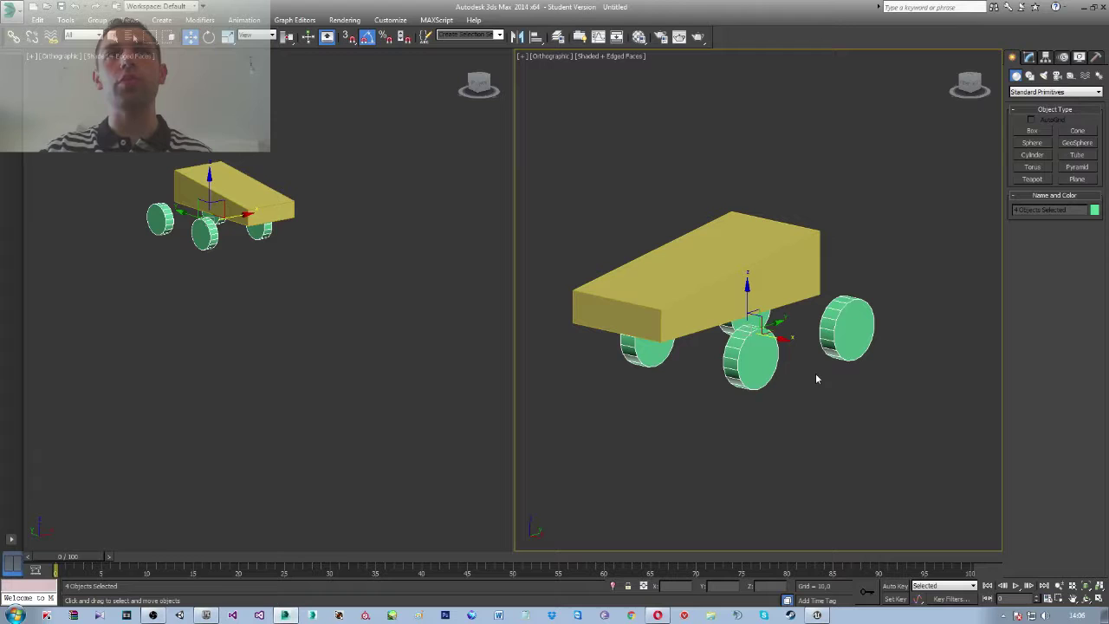
Snap to a straight side view and raise all four wheels toward the car body
mouse_move(871, 406)
alt+middle_down()
mouse_move(811, 398)
mouse_move(835, 400)
alt+middle_up()
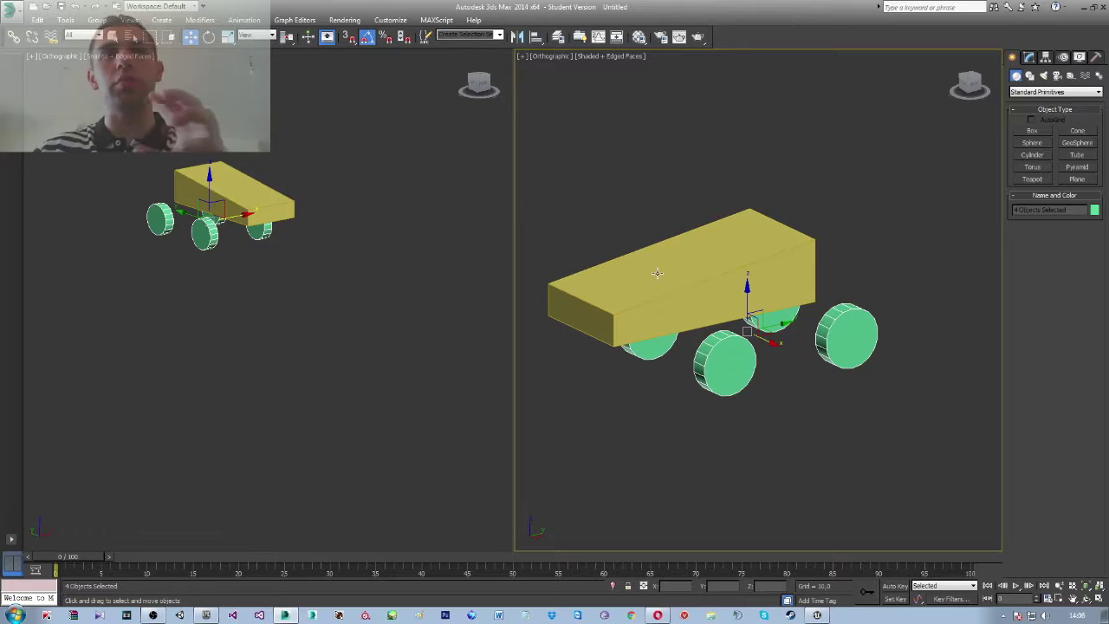
alt+middle_drag(797, 399, 769, 371)
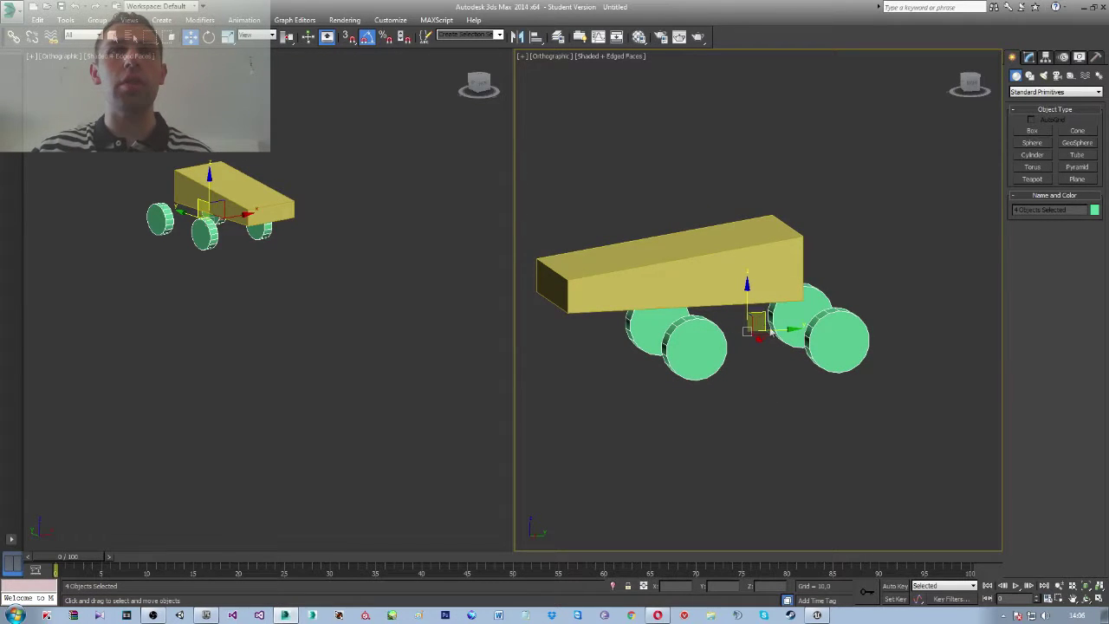
alt+middle_drag(750, 334, 747, 299)
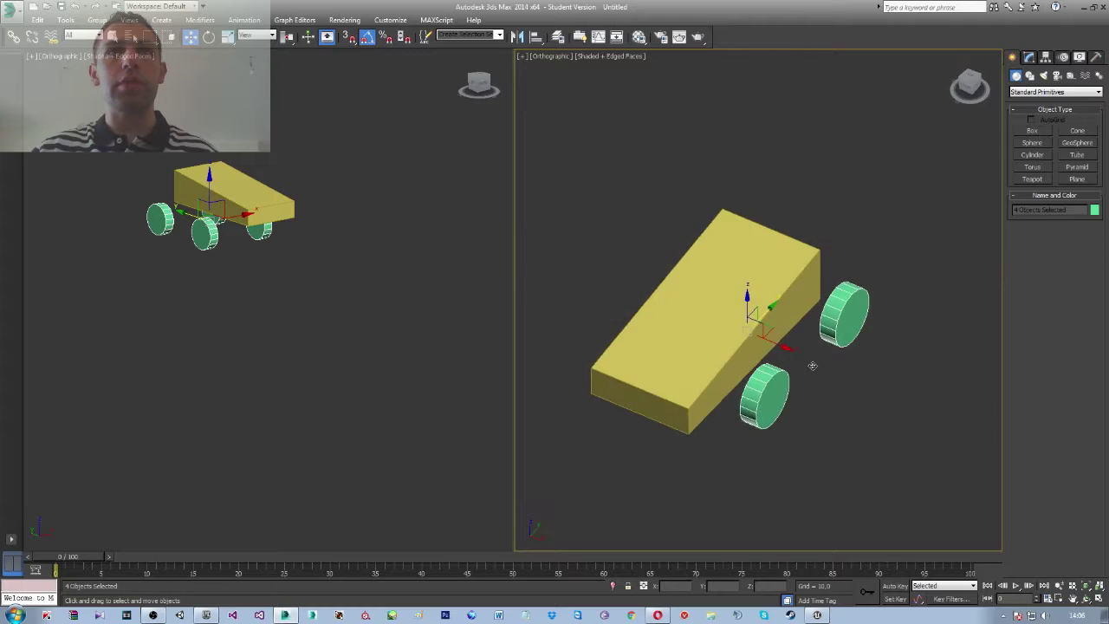
click(972, 86)
mouse_move(750, 279)
mouse_down()
mouse_move(745, 260)
mouse_move(704, 289)
mouse_up()
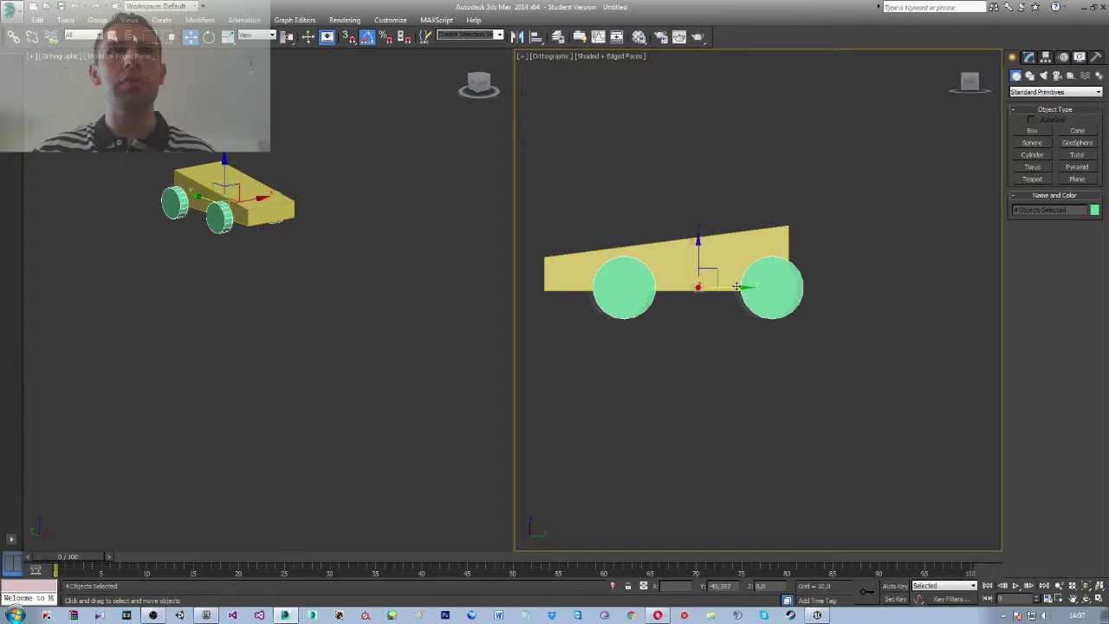
In the Front view, shift the selected objects slightly along X, then select Box001
mouse_move(955, 84)
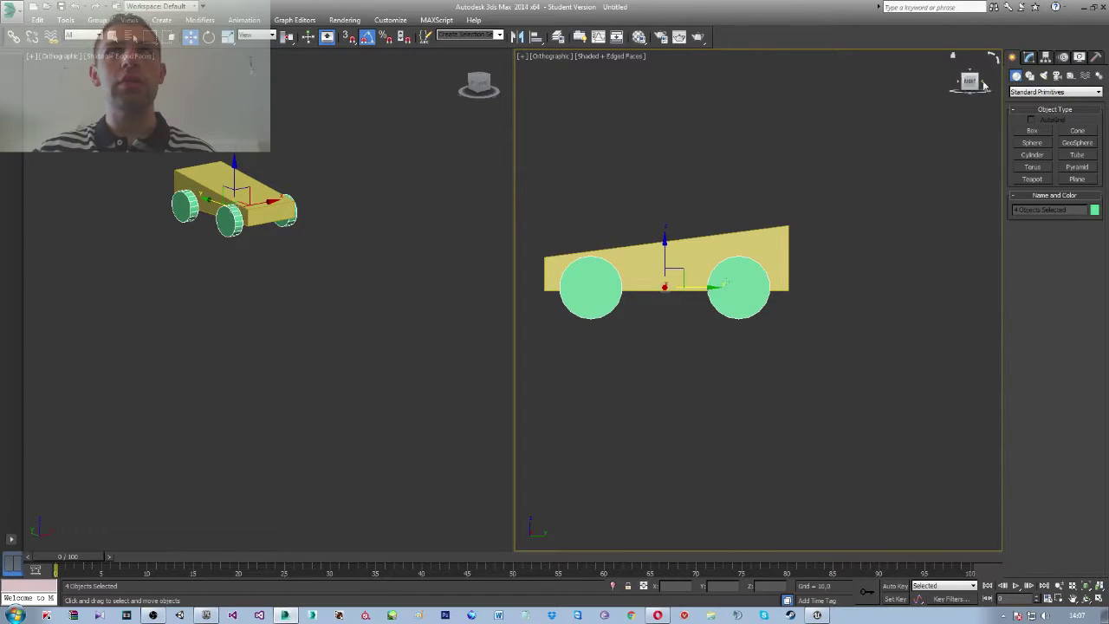
click(959, 83)
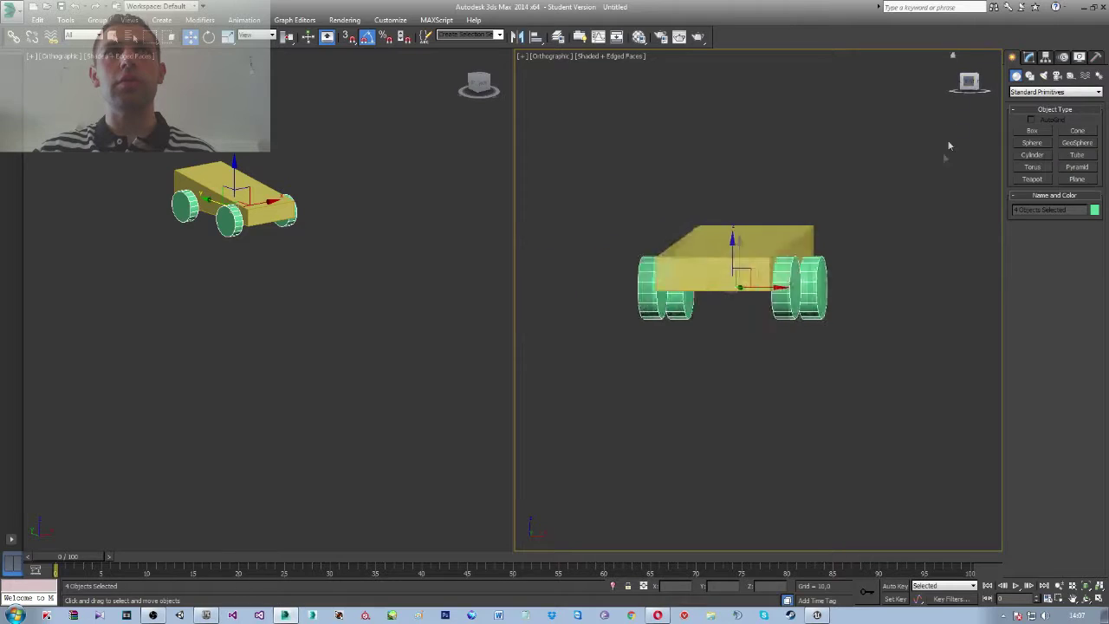
drag(794, 286, 795, 286)
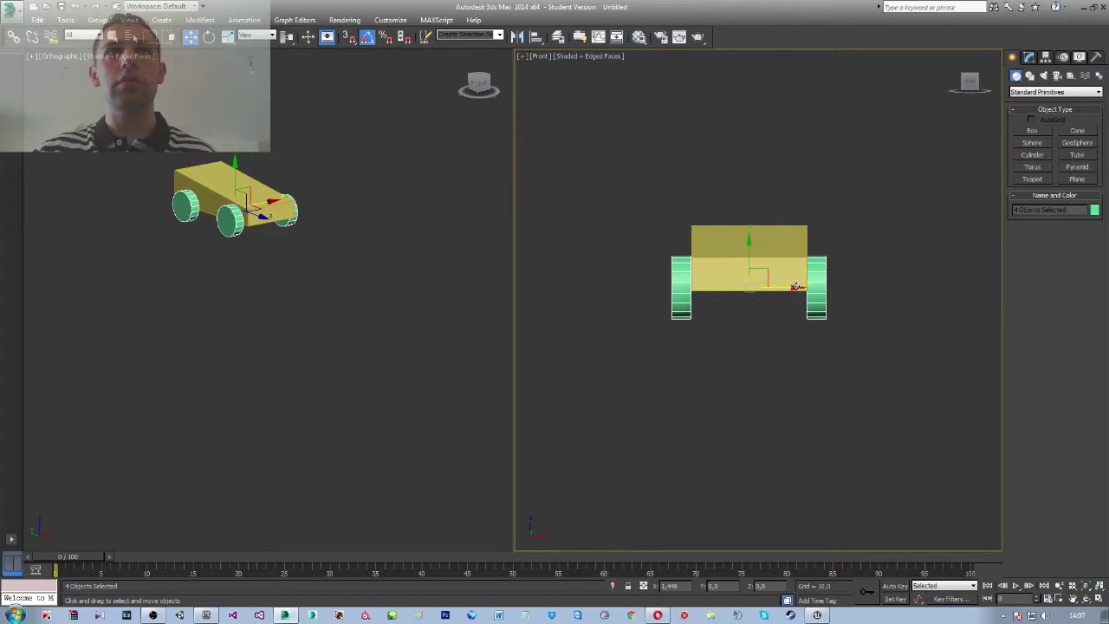
mouse_move(796, 287)
alt+middle_down()
mouse_move(768, 342)
mouse_move(755, 238)
alt+middle_up()
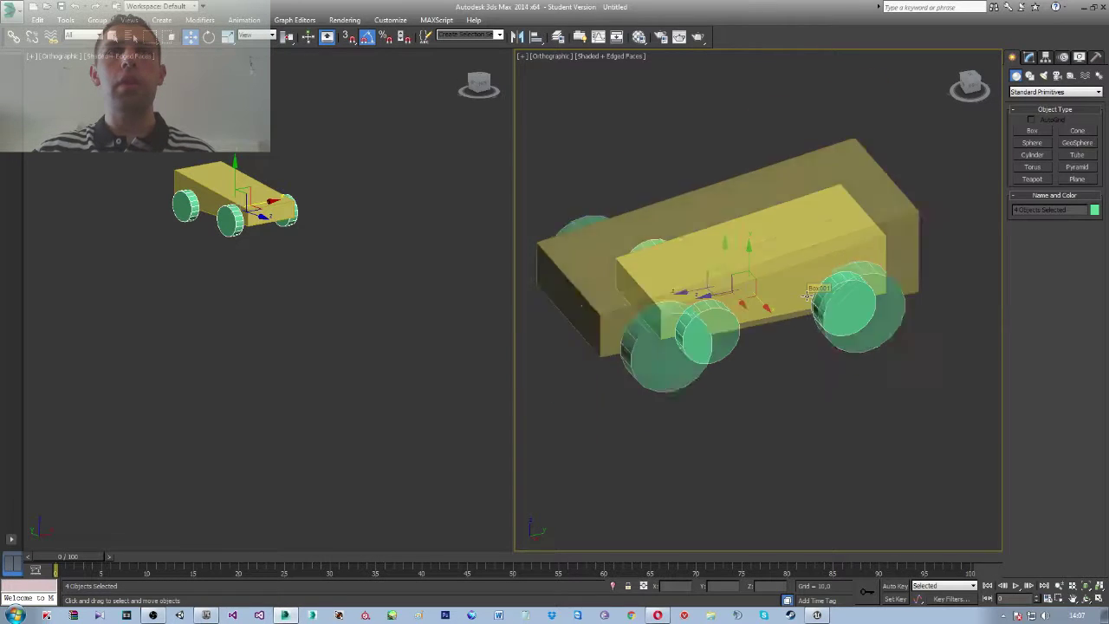
click(759, 235)
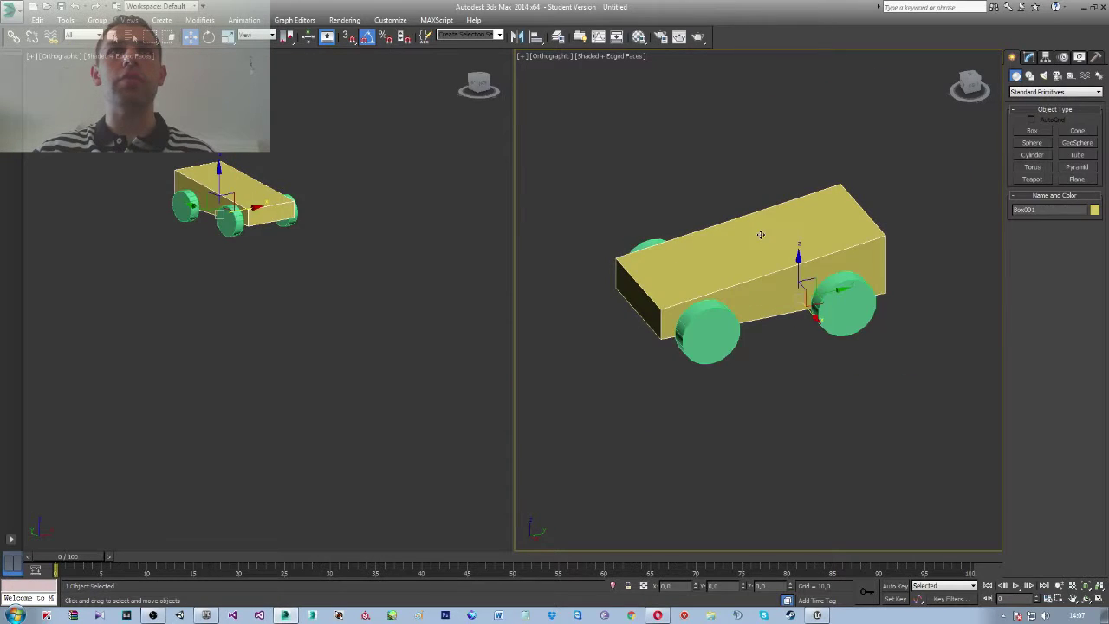
Turn on Affect Pivot Only and zero the Box001 pivot's rotation so Z points up
click(1048, 57)
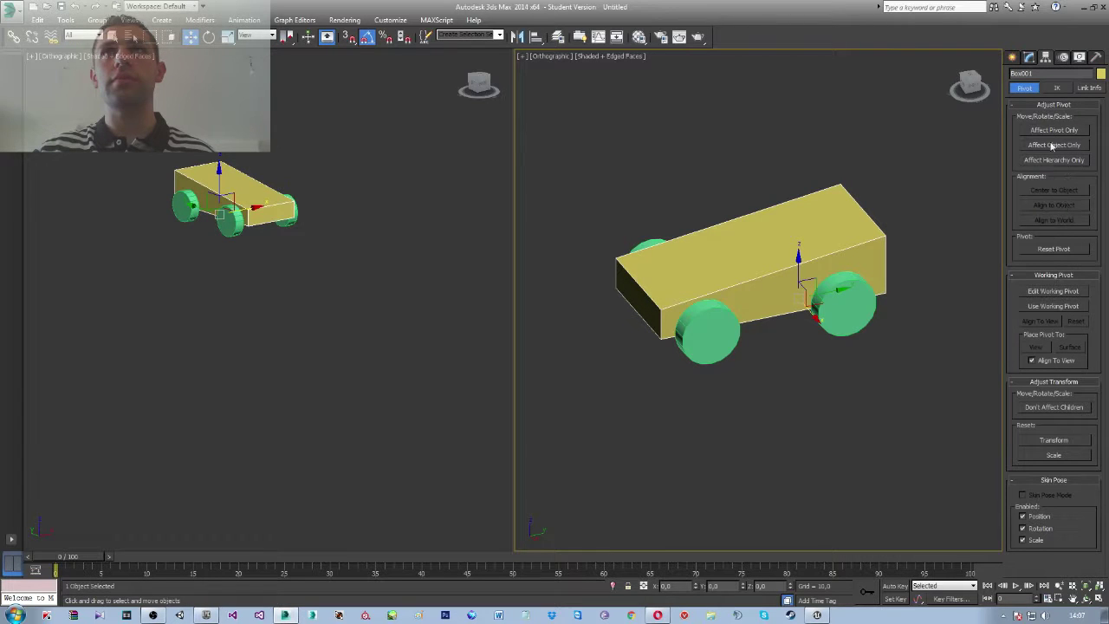
click(1053, 130)
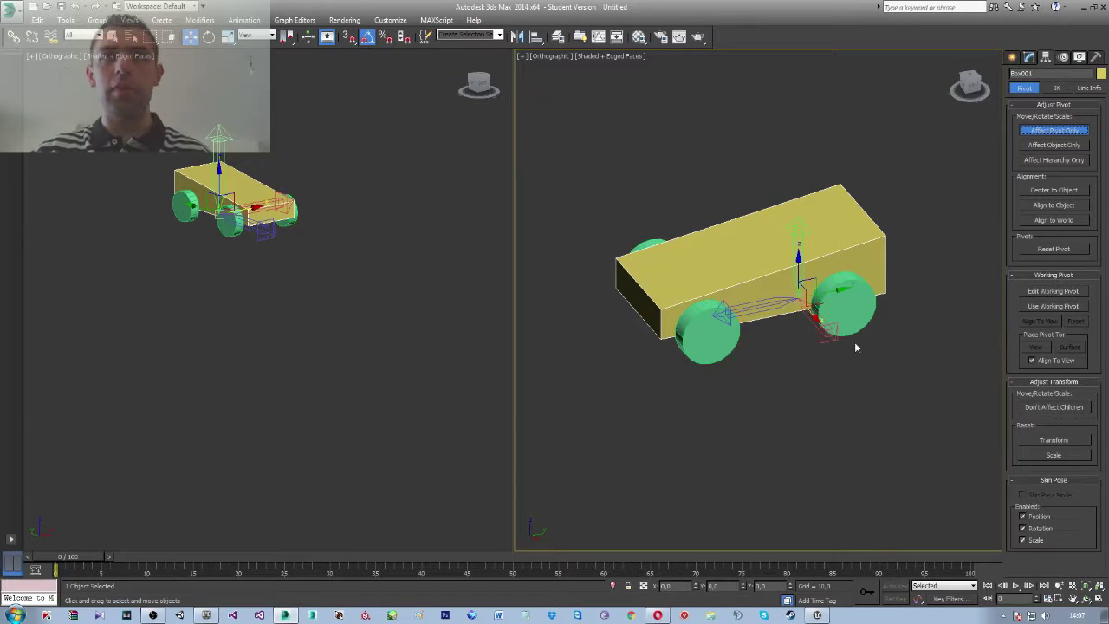
key(e)
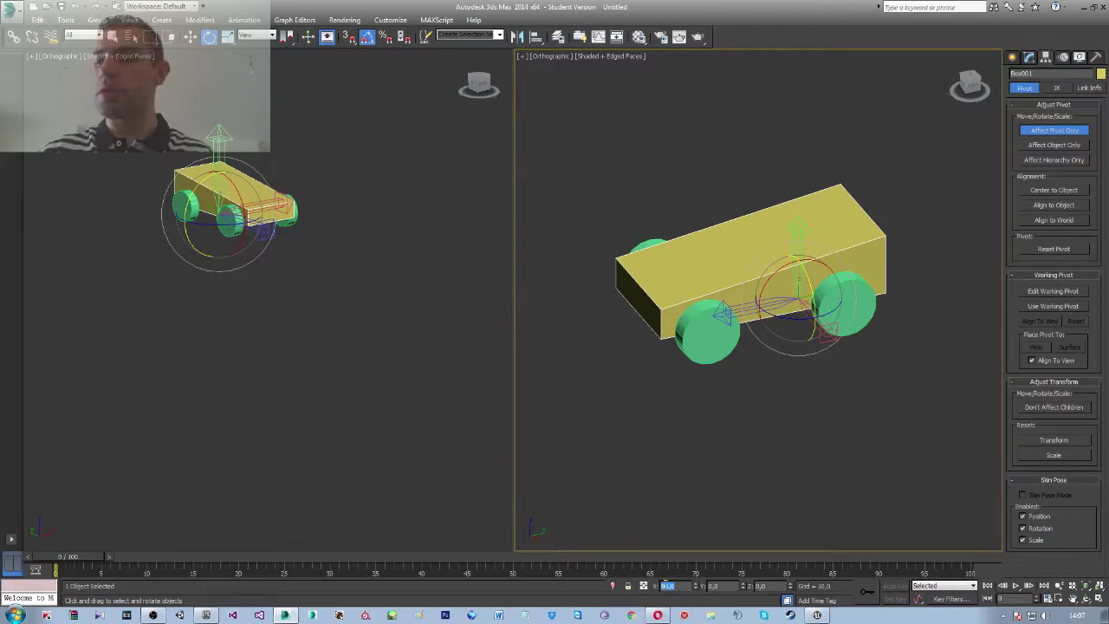
text(0)
key(Return)
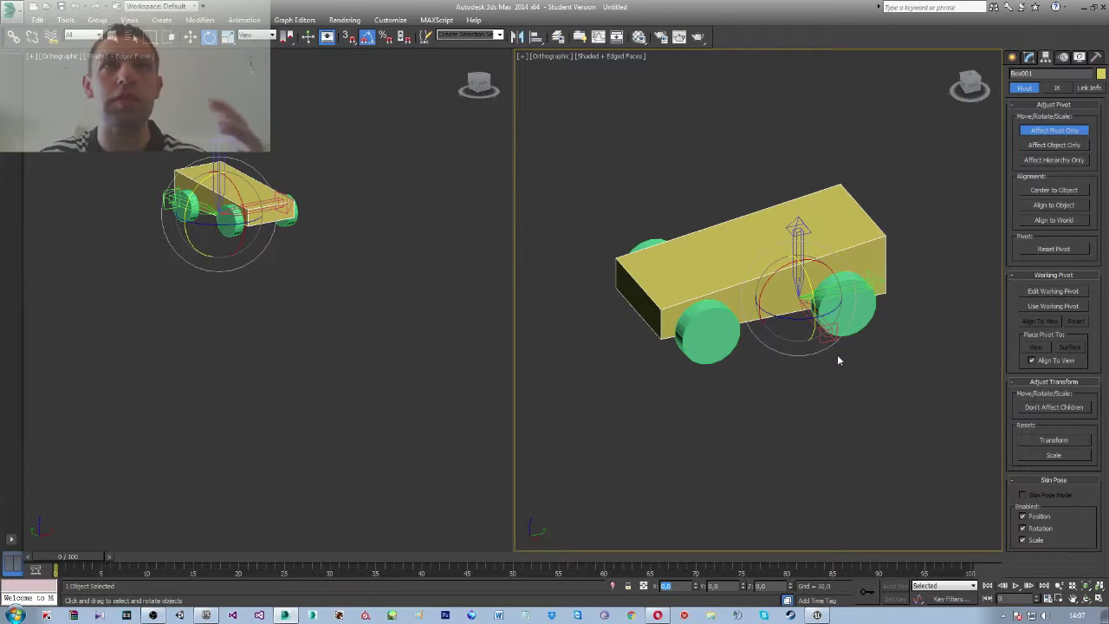
Set the pivot Y rotation of wheels Cylinder001 and Cylinder002 to 0
mouse_move(836, 356)
alt+middle_down()
mouse_move(779, 330)
mouse_move(848, 362)
alt+middle_up()
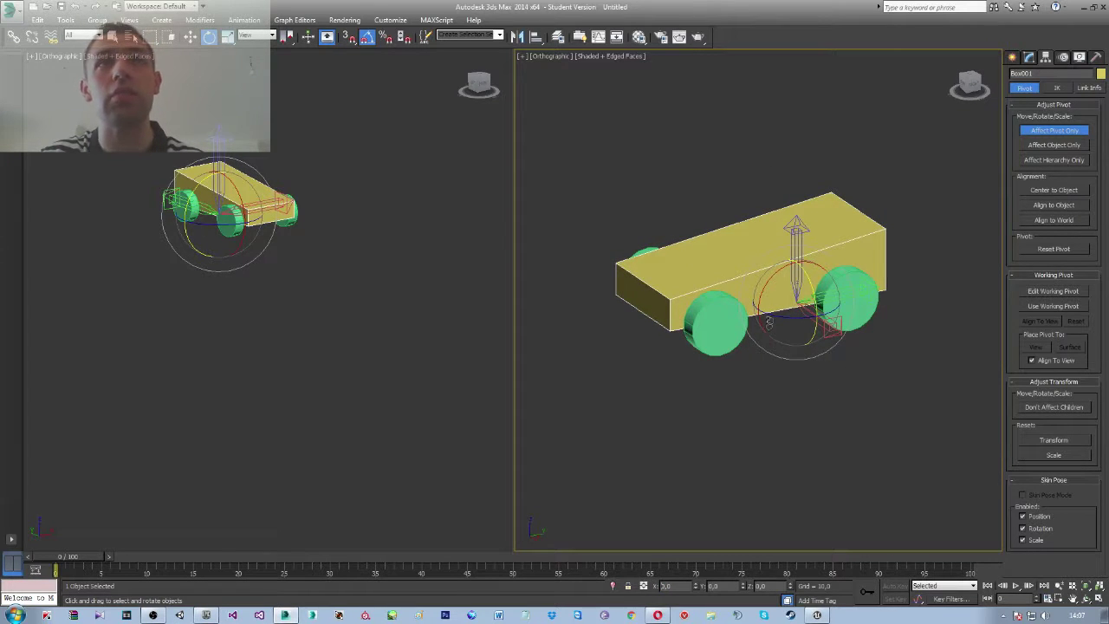
click(728, 319)
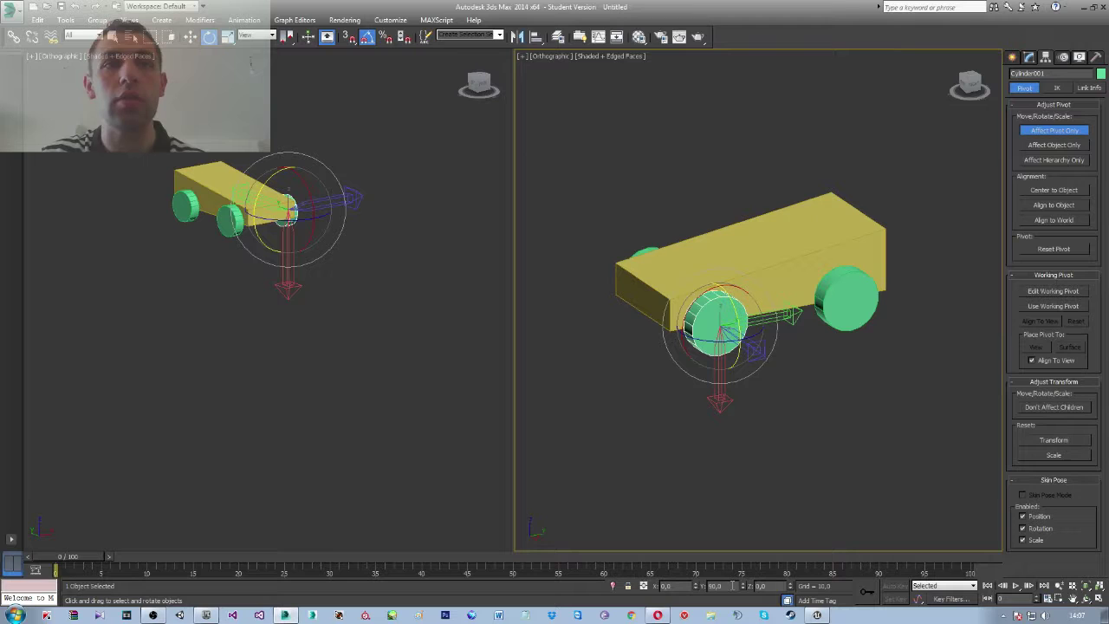
text(0)
key(Return)
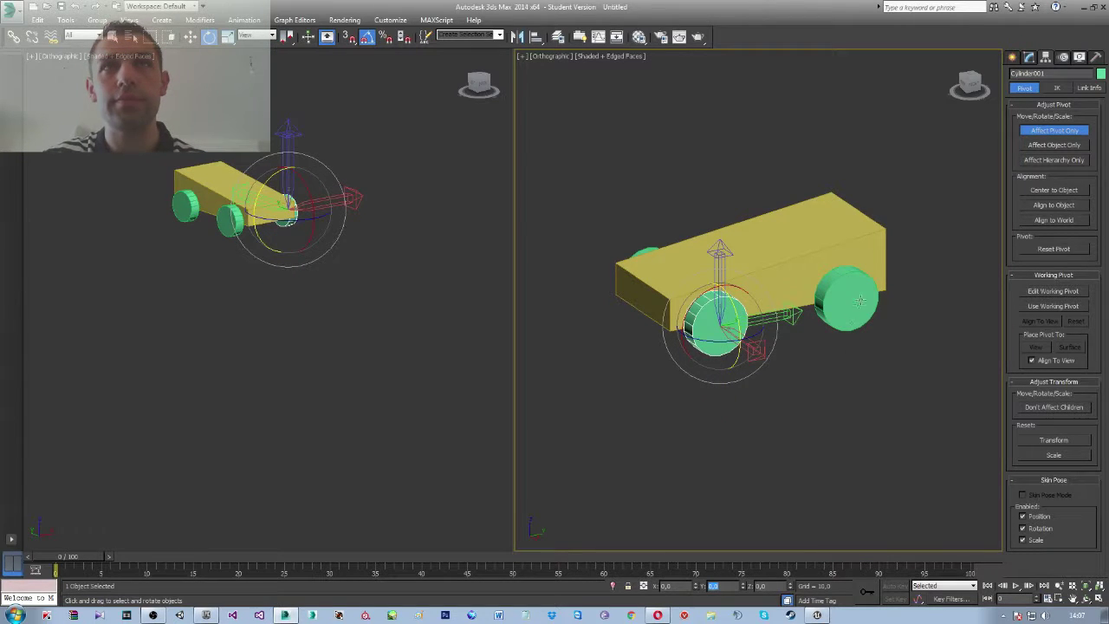
click(860, 301)
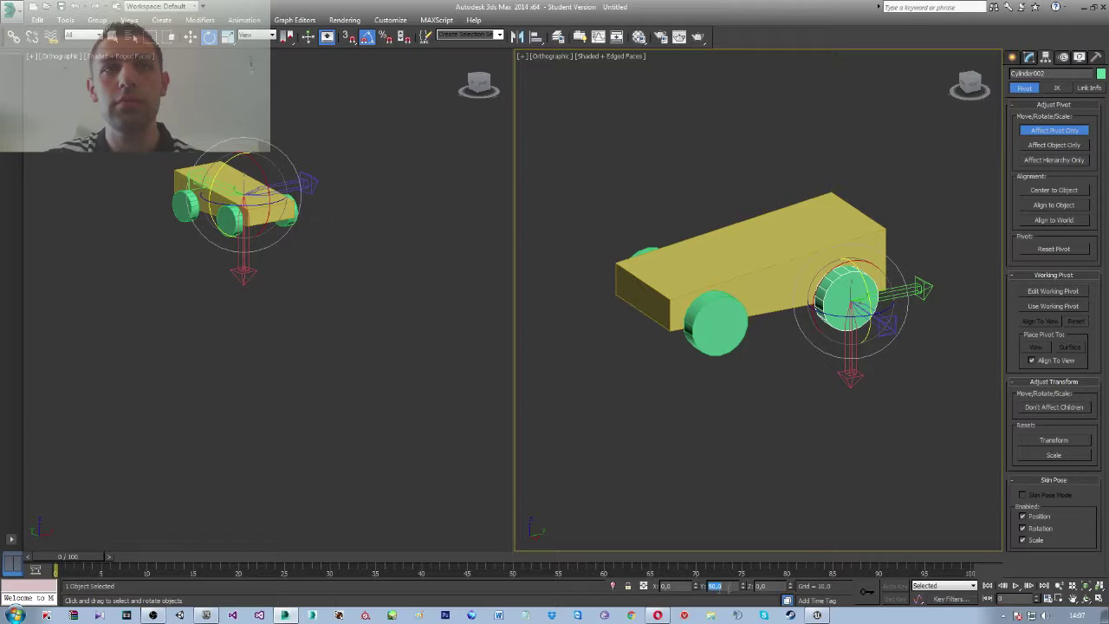
key(Return)
mouse_move(717, 525)
alt+middle_down()
mouse_move(800, 453)
mouse_move(841, 443)
alt+middle_up()
Zero the pivot Y rotation of Cylinder003 and Cylinder004, then turn off Affect Pivot Only
click(791, 366)
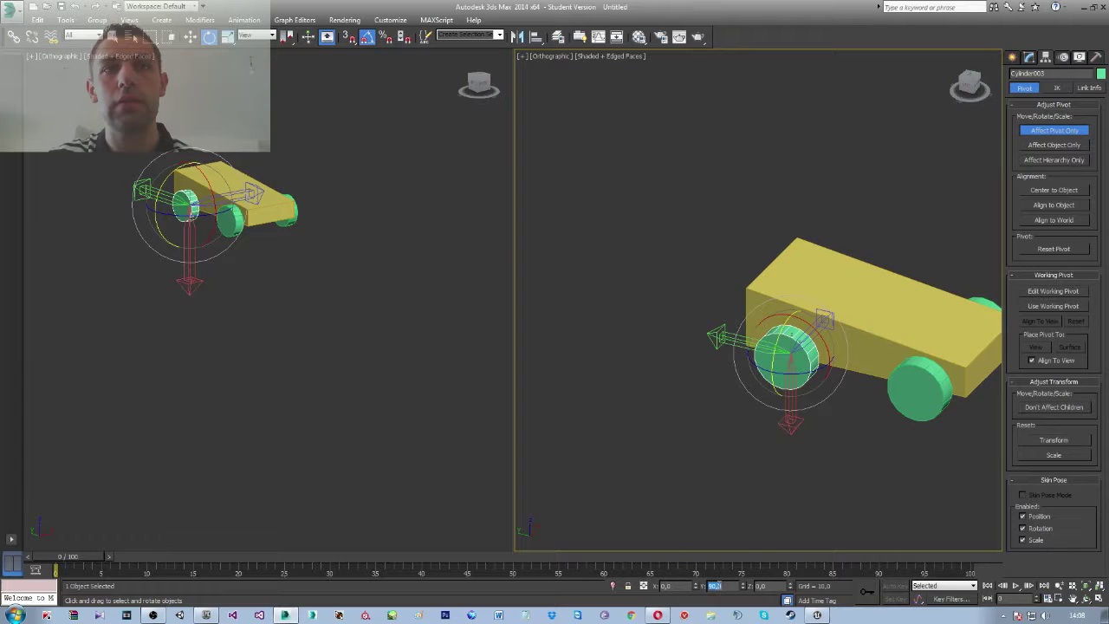
text(0)
key(Return)
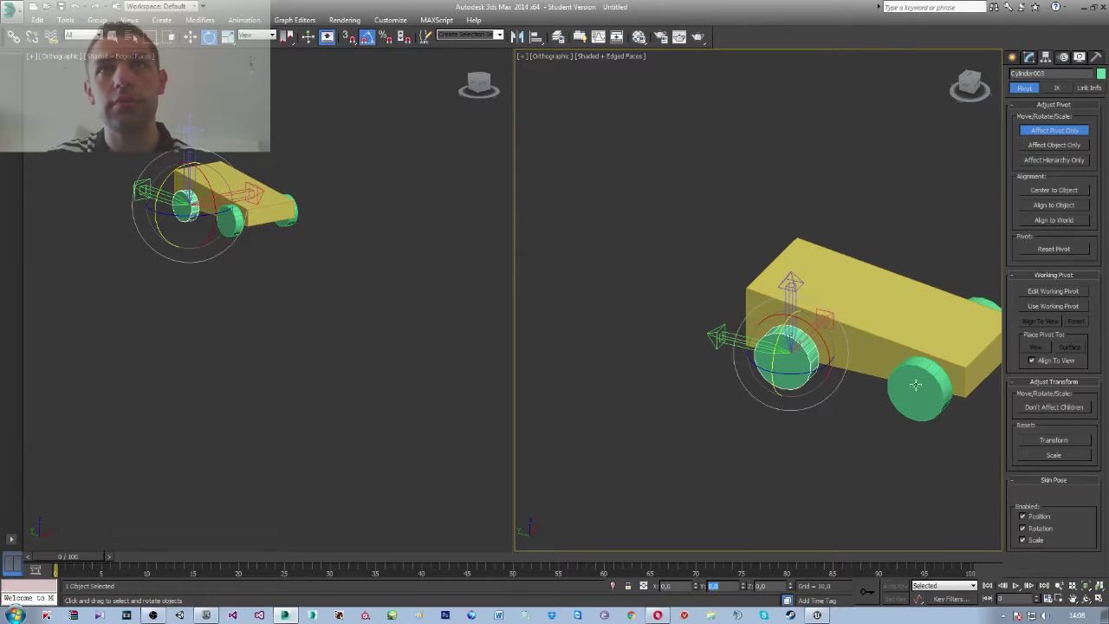
click(915, 384)
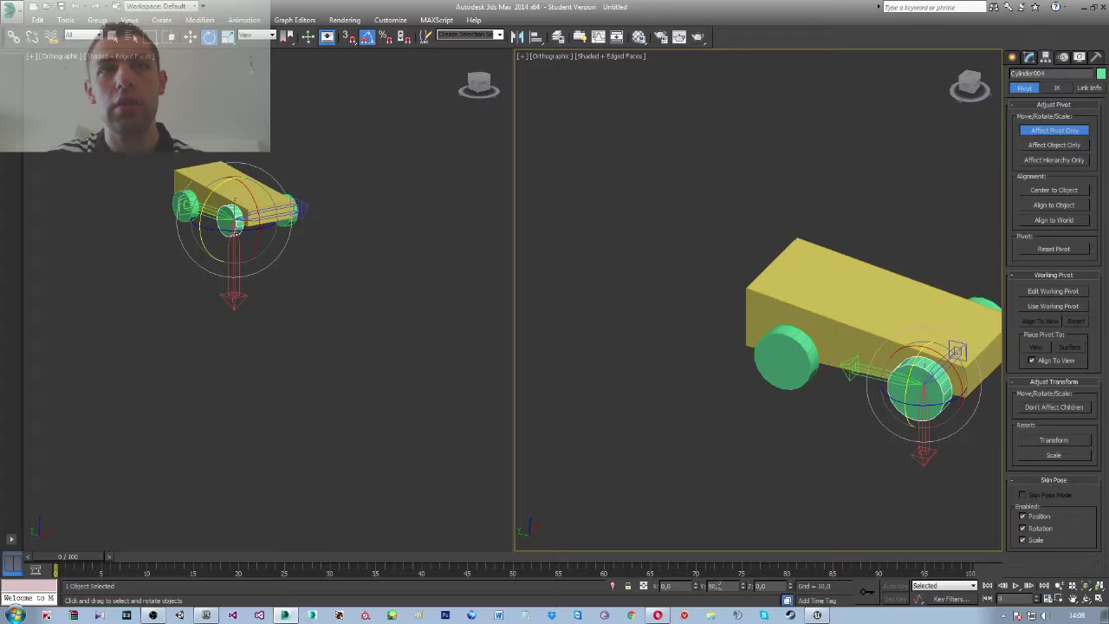
key(Return)
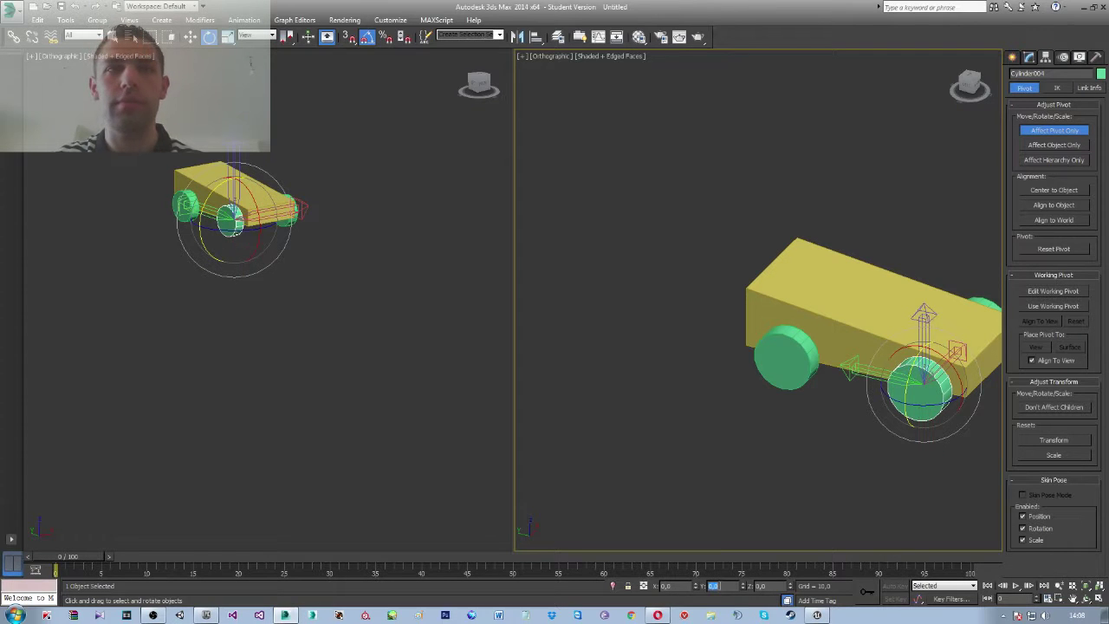
mouse_move(910, 441)
alt+middle_down()
mouse_move(701, 435)
mouse_move(660, 386)
alt+middle_up()
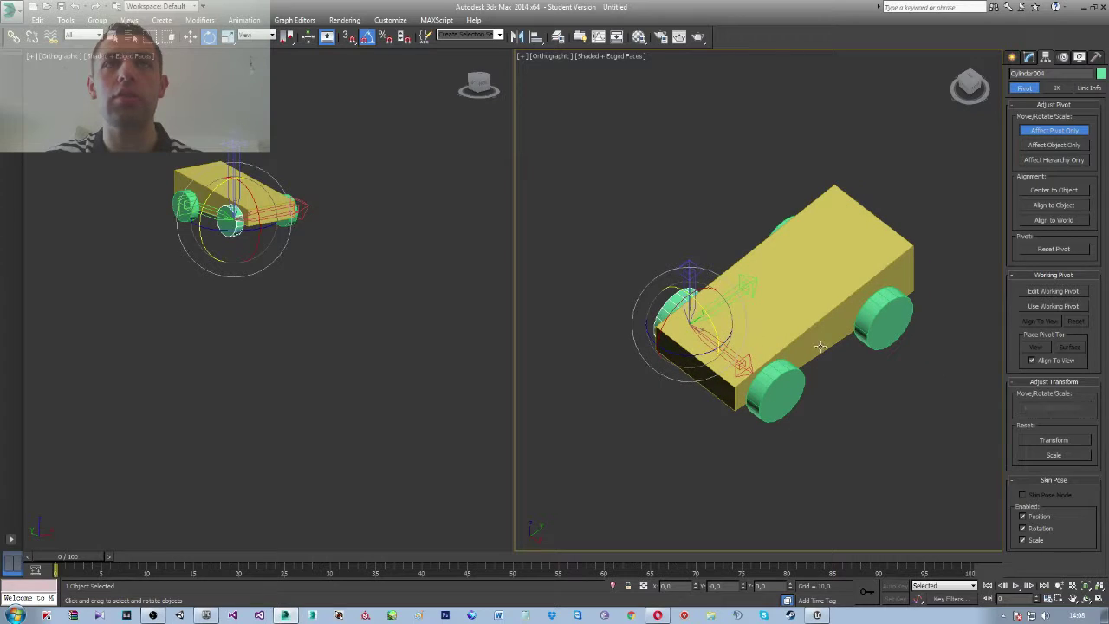
click(1069, 132)
alt+middle_drag(682, 349, 814, 435)
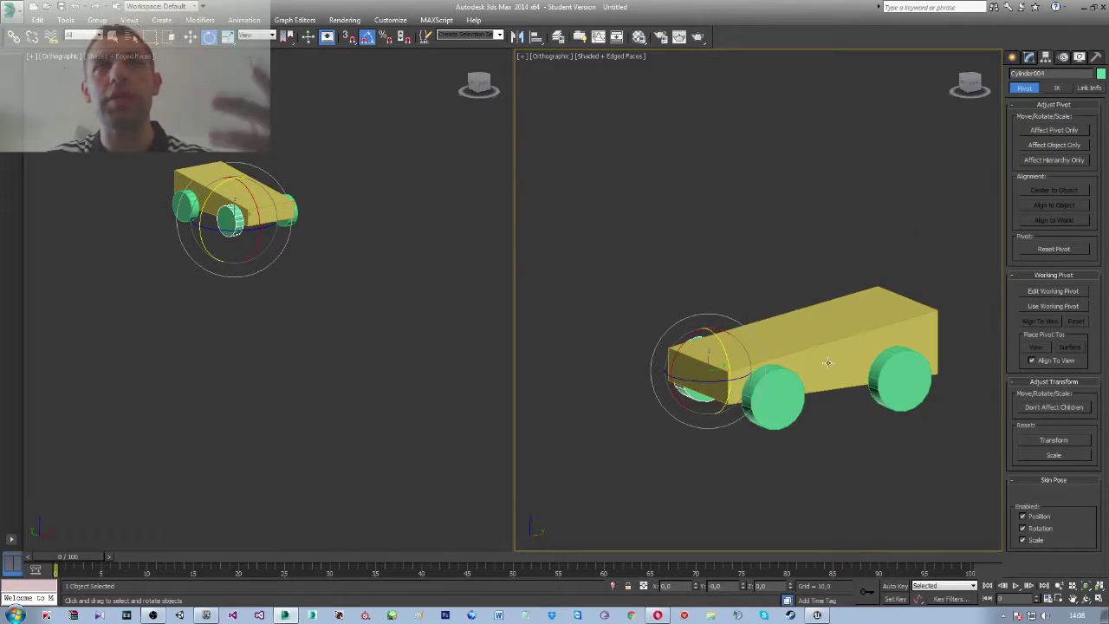
Select Cylinder001, then the car body Box001, orbiting around the car
click(783, 406)
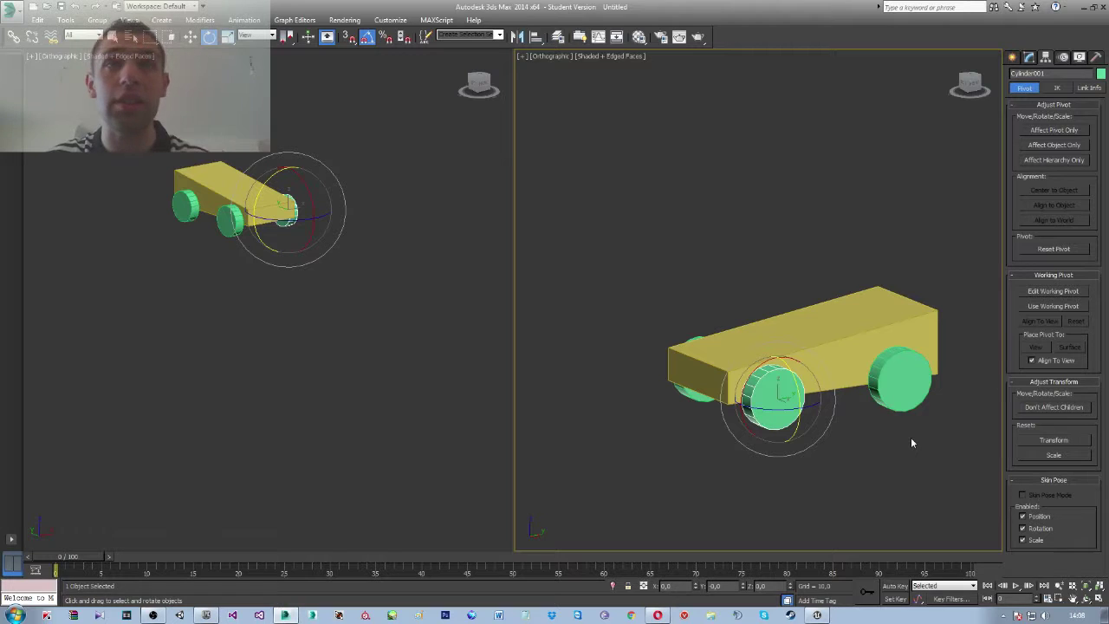
mouse_move(881, 416)
alt+middle_down()
mouse_move(853, 462)
mouse_move(776, 305)
alt+middle_up()
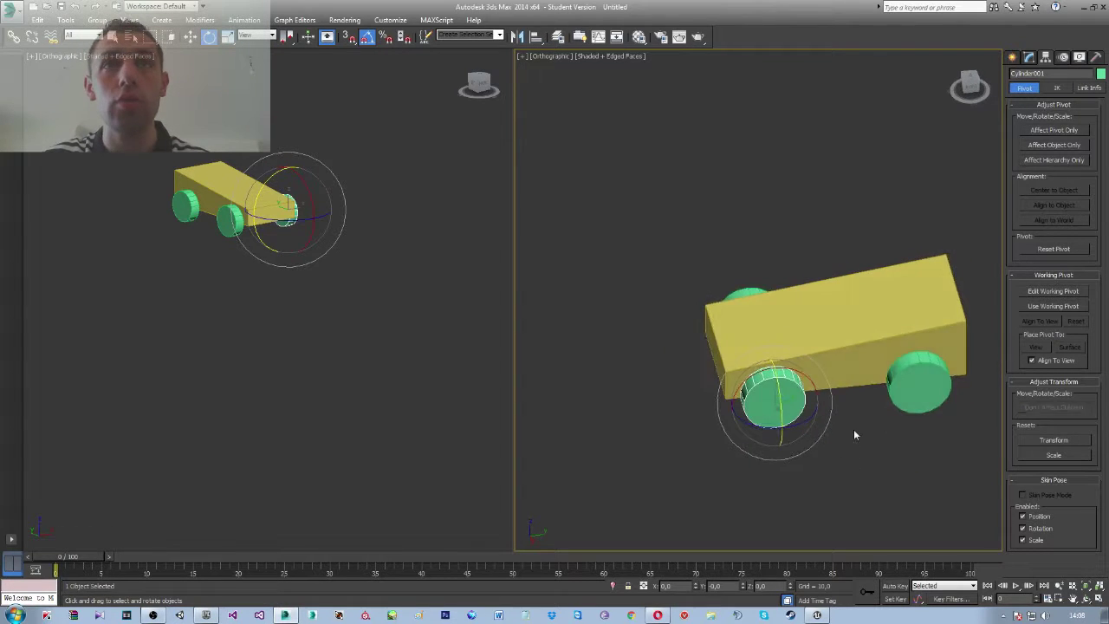
click(782, 323)
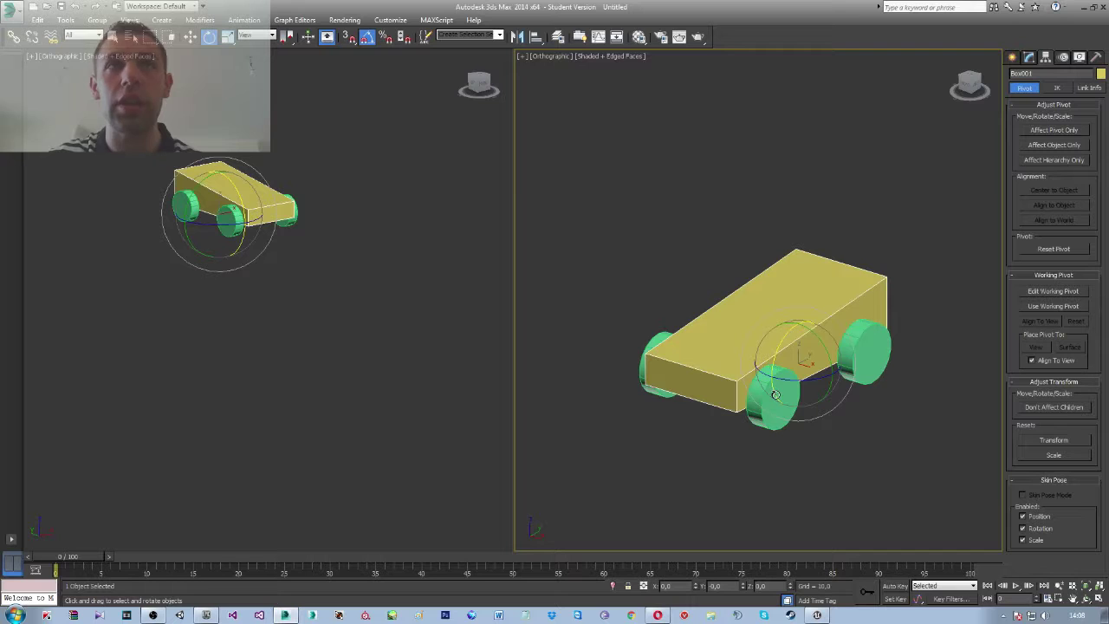
mouse_move(800, 420)
alt+middle_down()
mouse_move(737, 413)
mouse_move(878, 415)
alt+middle_up()
Select all four wheel cylinders and turn on the Select and Link tool
click(724, 395)
ctrl+click(853, 386)
ctrl+click(709, 463)
ctrl+click(619, 403)
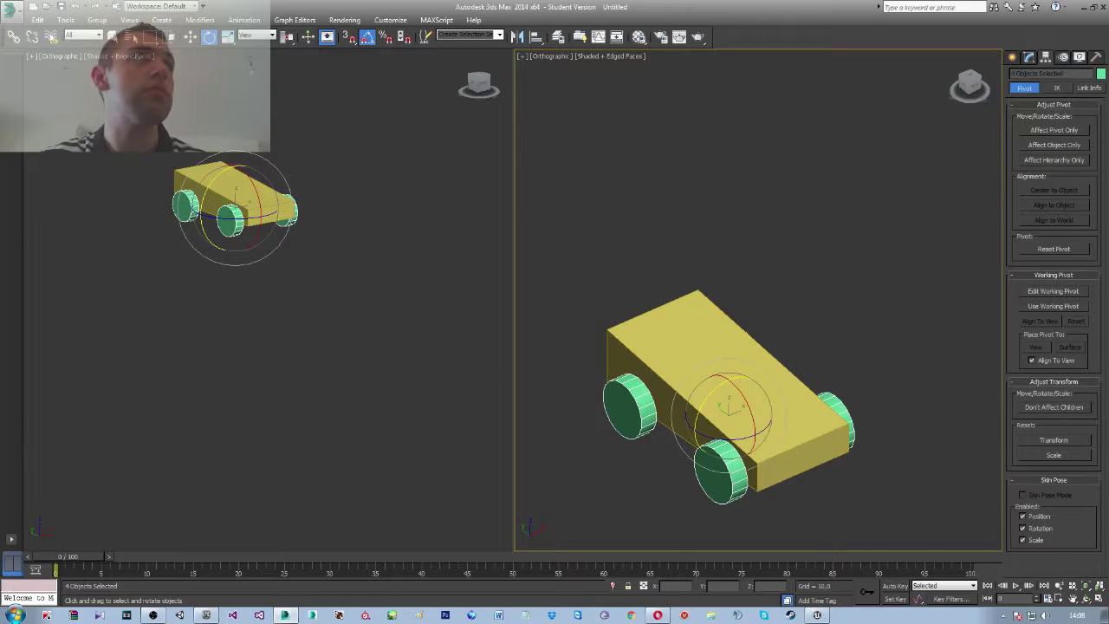
click(13, 37)
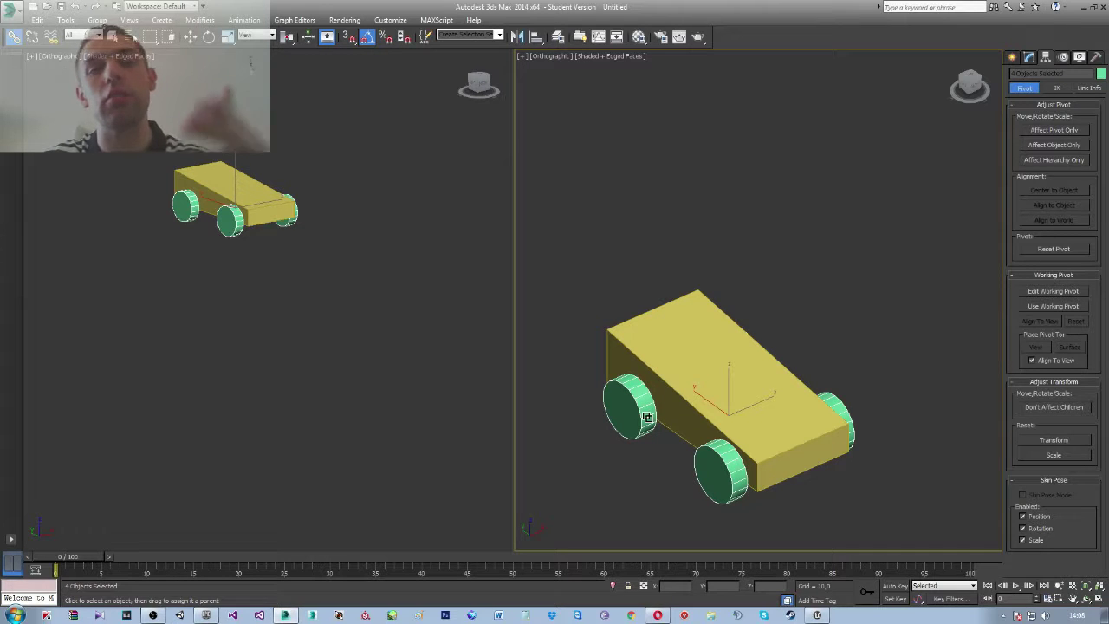
Drag from the selected wheels onto Box001, then press H to list parent choices
drag(647, 417, 705, 371)
mouse_move(824, 384)
alt+middle_down()
mouse_move(680, 376)
mouse_move(872, 371)
mouse_move(666, 389)
mouse_move(740, 428)
alt+middle_up()
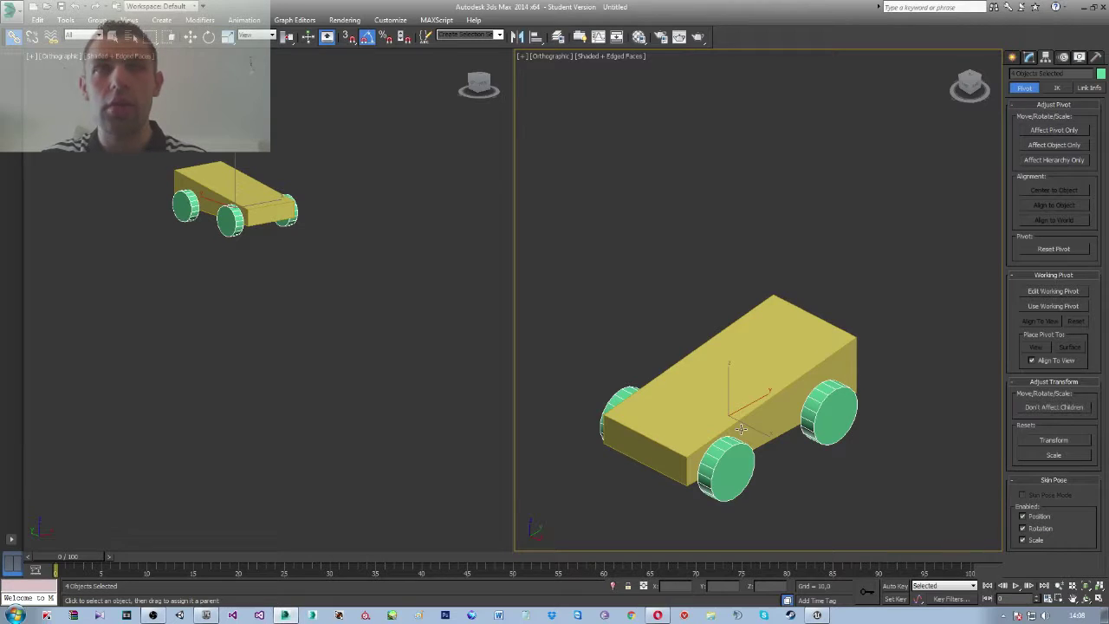
key(h)
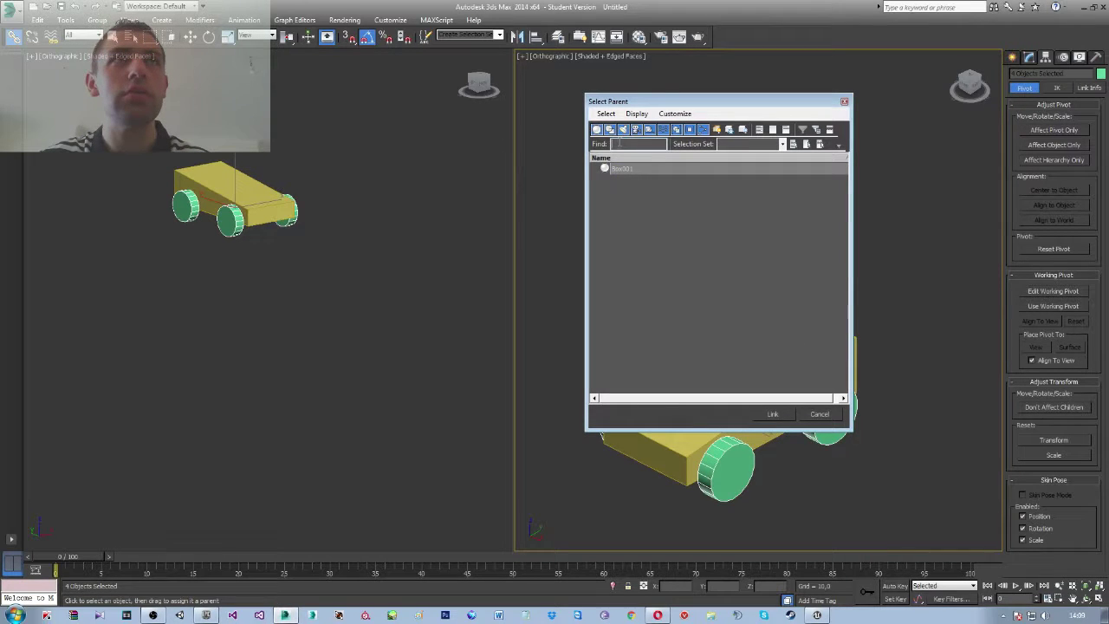
Toggle Display Children in the Select Parent list and highlight Box001
click(605, 113)
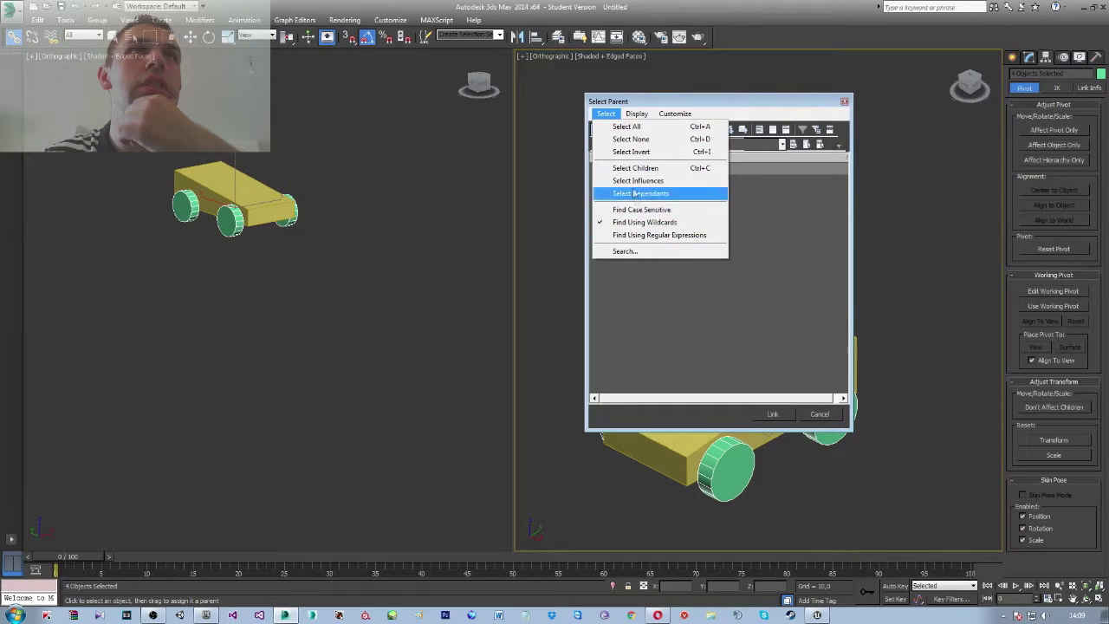
mouse_move(625, 118)
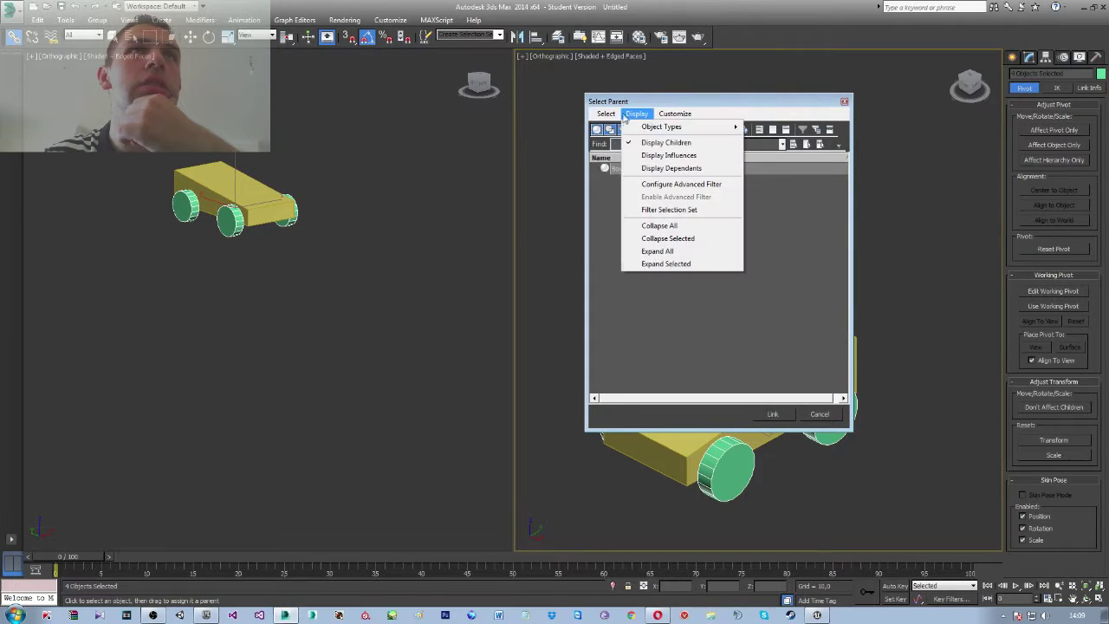
click(658, 142)
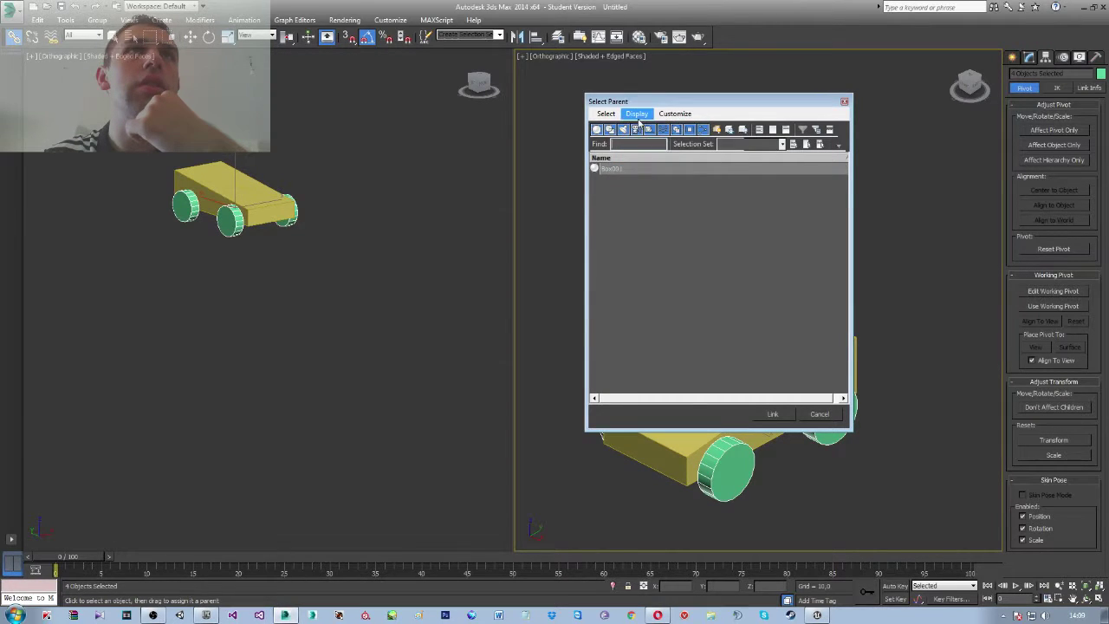
click(639, 114)
click(658, 143)
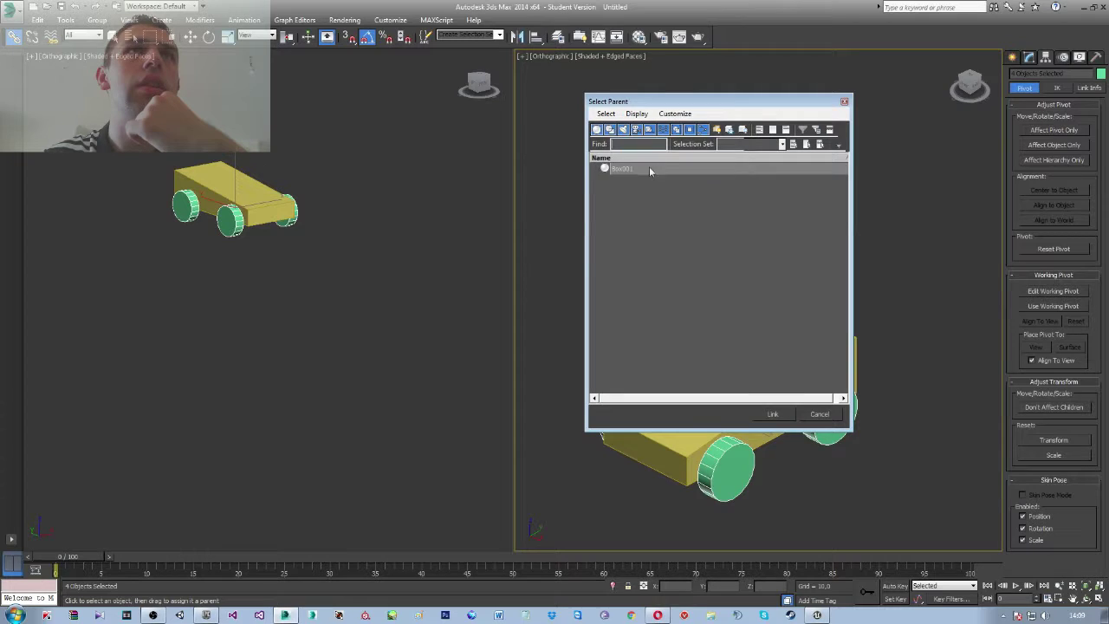
click(599, 169)
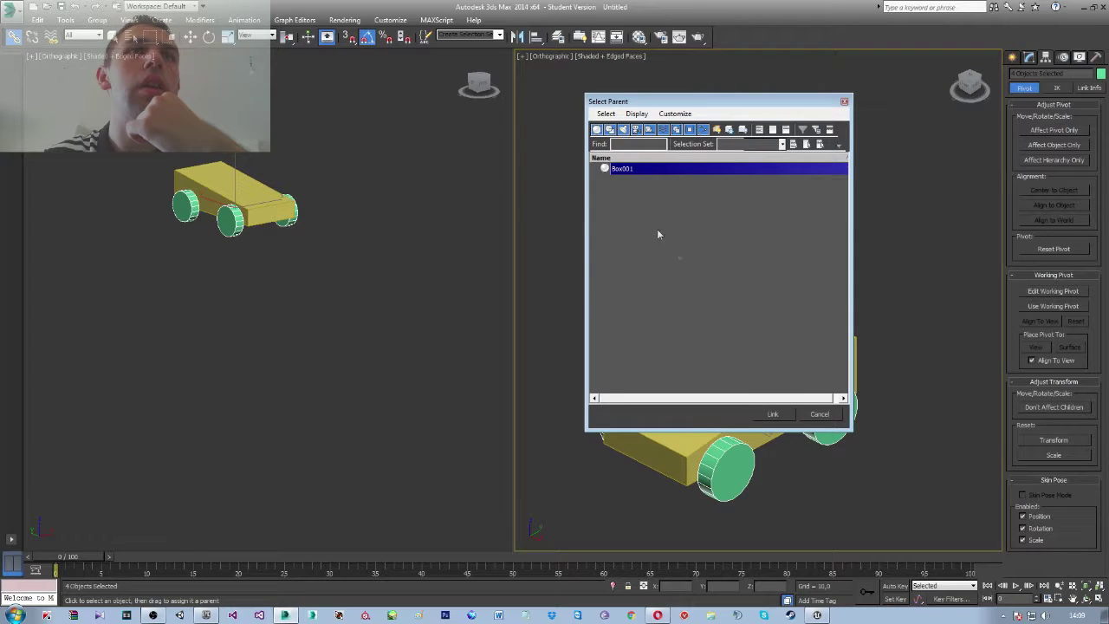
Toggle Display Dependants a few times, then close Select Parent without linking
click(637, 114)
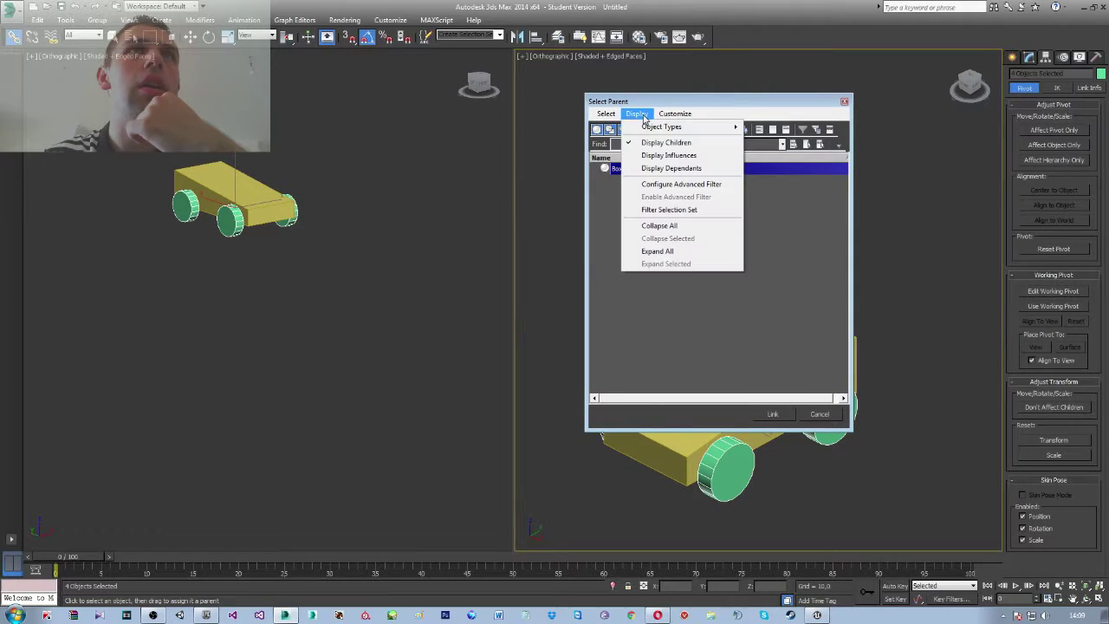
click(653, 170)
click(638, 114)
click(653, 170)
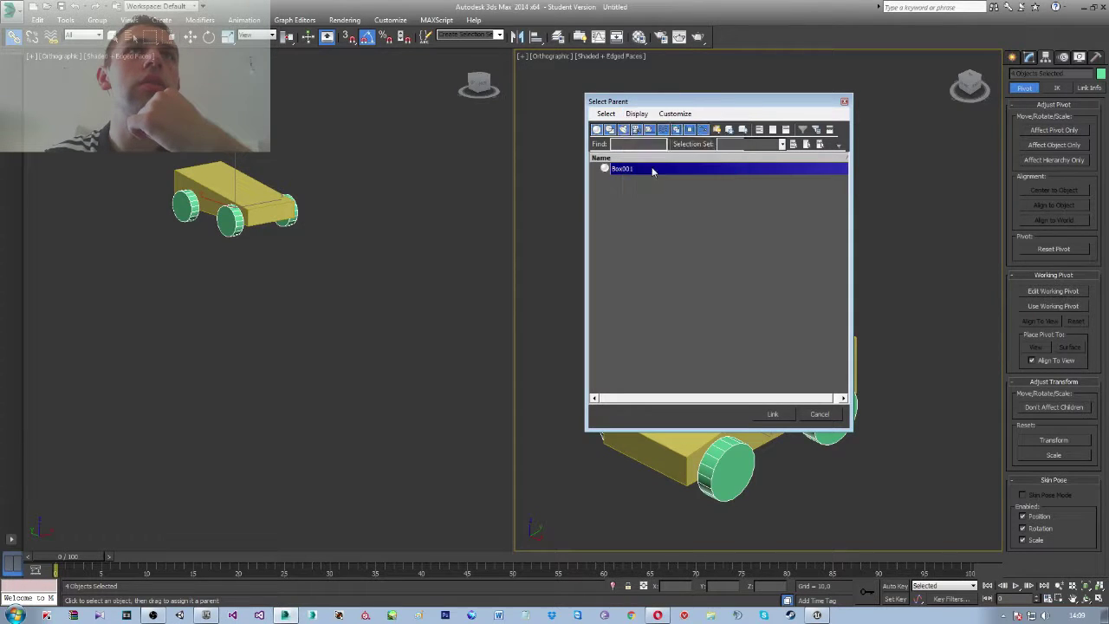
click(638, 113)
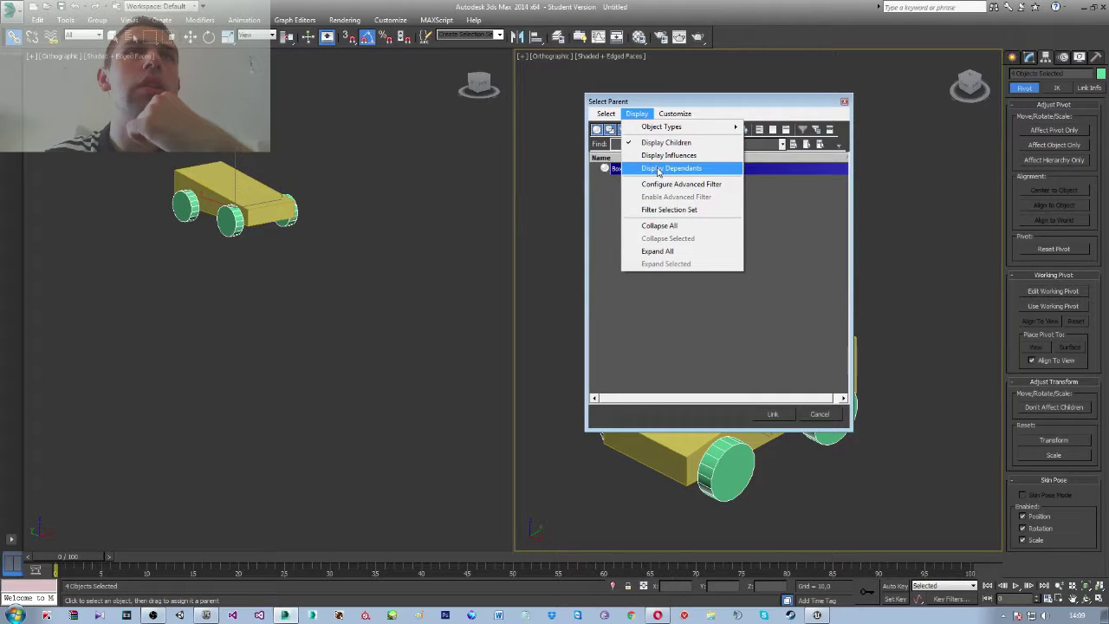
click(657, 170)
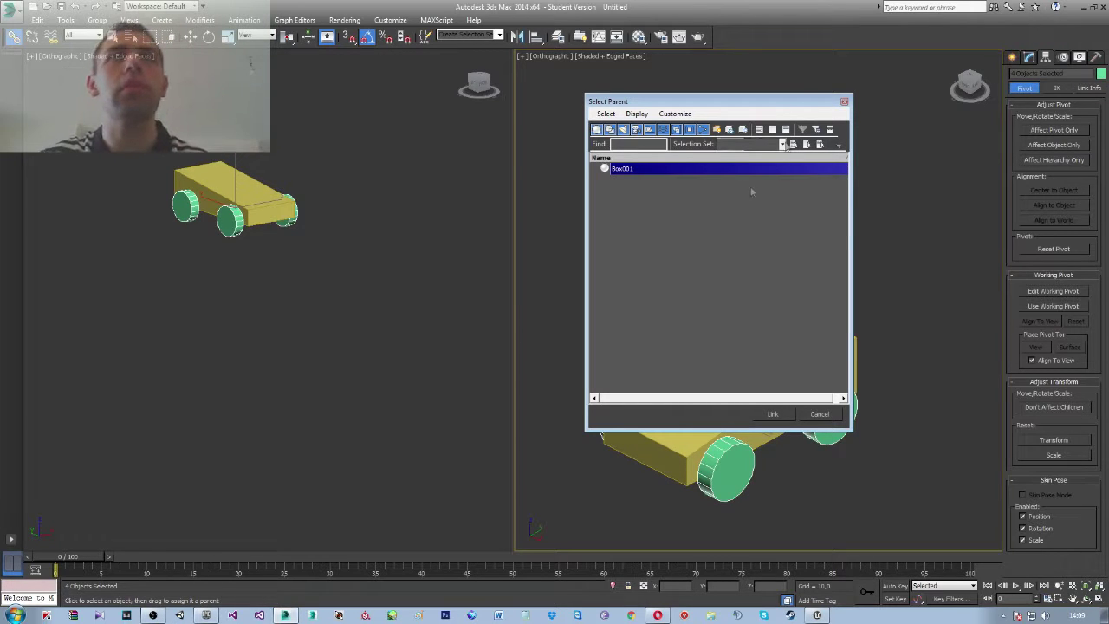
click(844, 104)
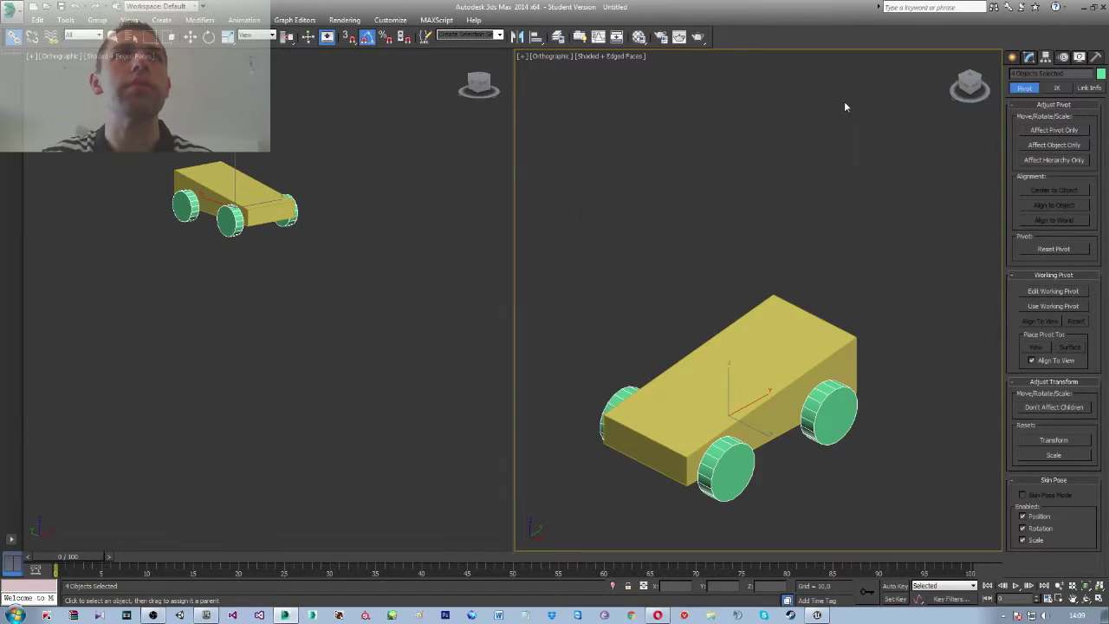
Orbit to a side-on view of the car, enable Select and Link, and open the application menu
alt+middle_drag(823, 397, 774, 341)
scroll(774, 341, up, 6)
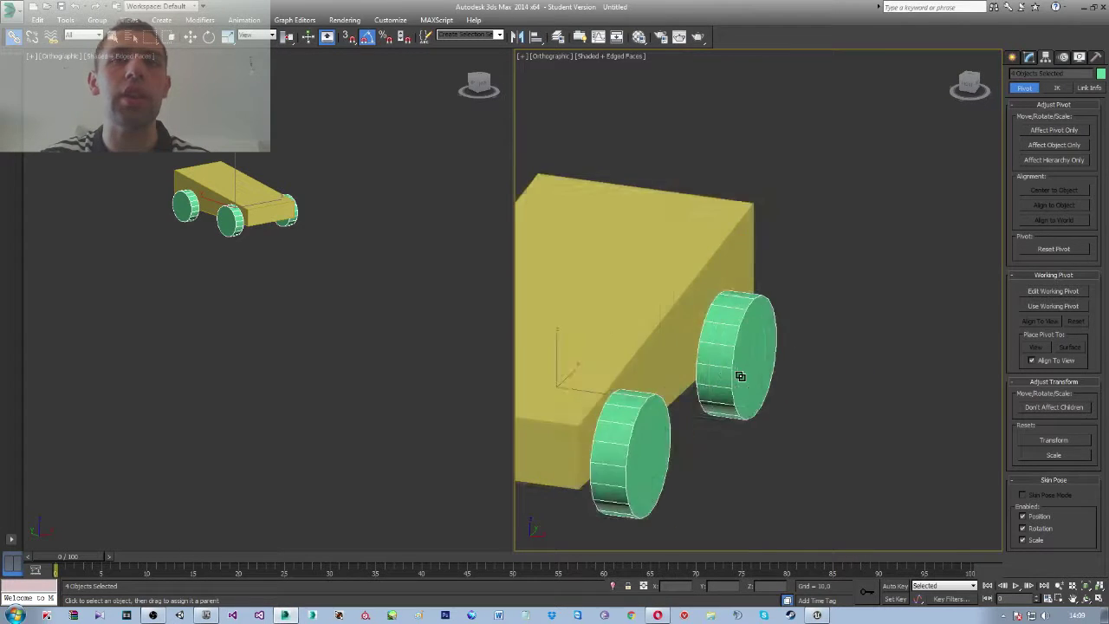
alt+middle_drag(853, 375, 804, 381)
scroll(822, 381, down, 5)
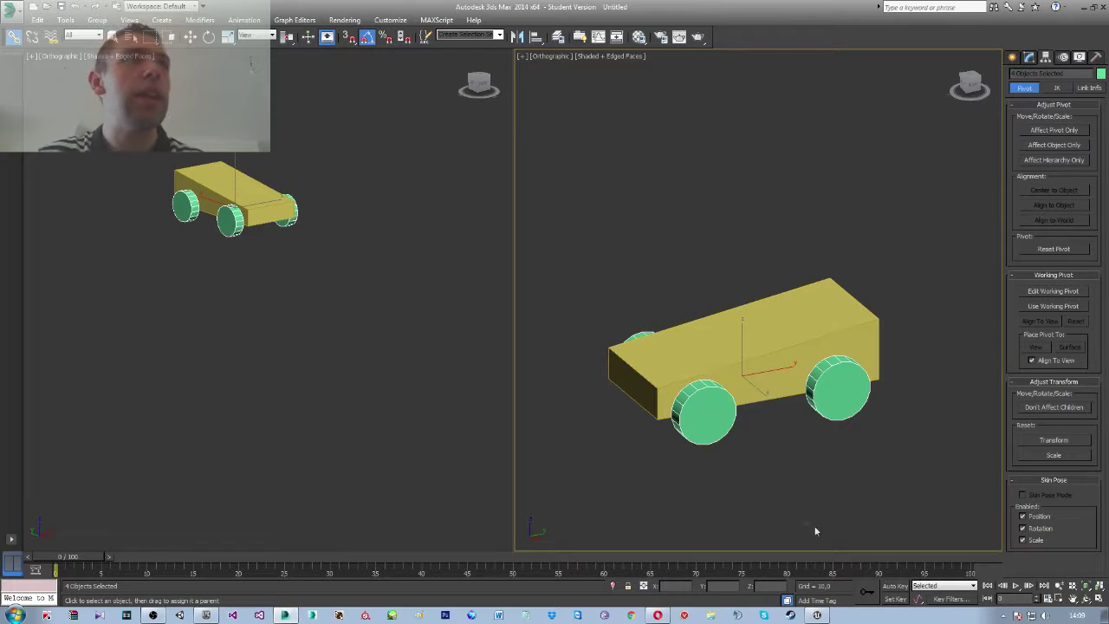
click(5, 36)
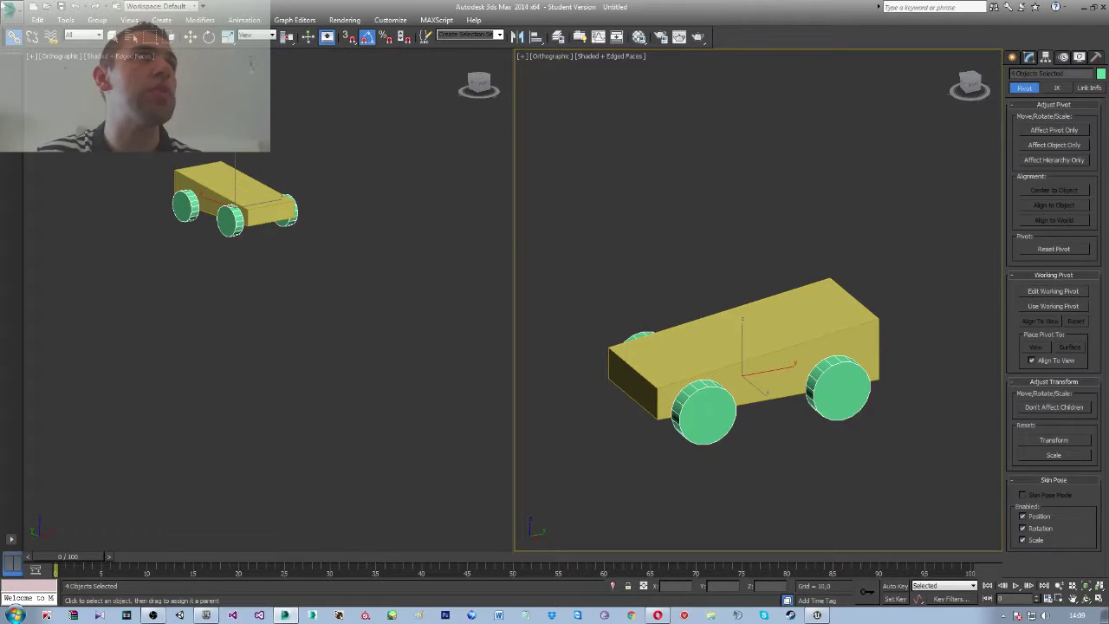
click(12, 10)
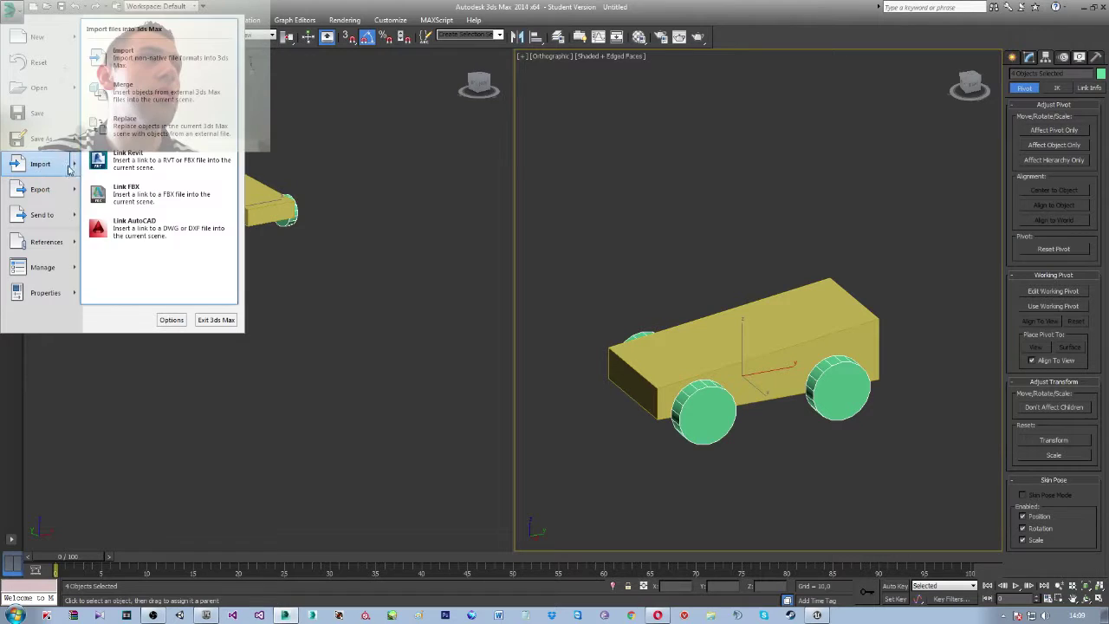
Start Export Selected, then cancel the export file window
mouse_move(69, 190)
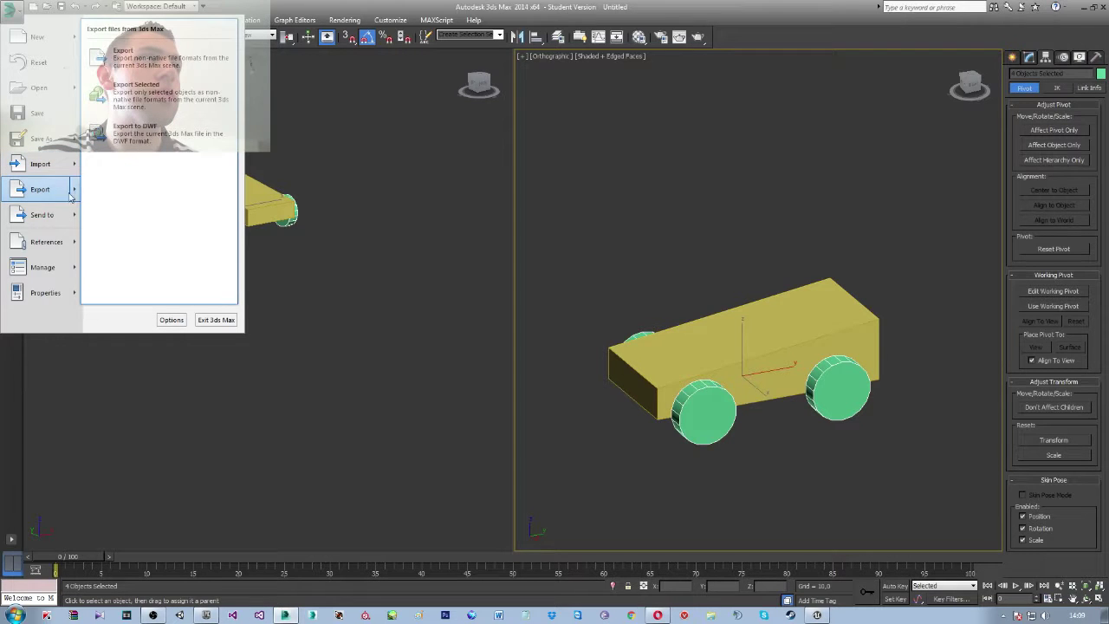
click(146, 90)
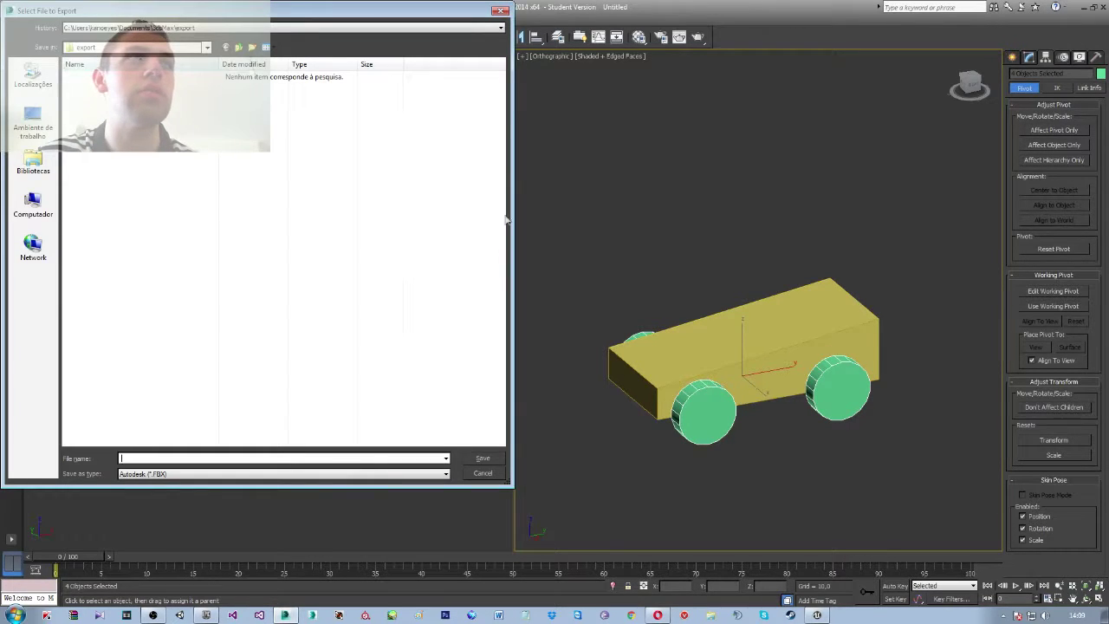
click(500, 12)
Box-select the car body and wheels and Export Selected to the Desktop as TutCar
ctrl+drag(813, 436, 912, 497)
click(9, 8)
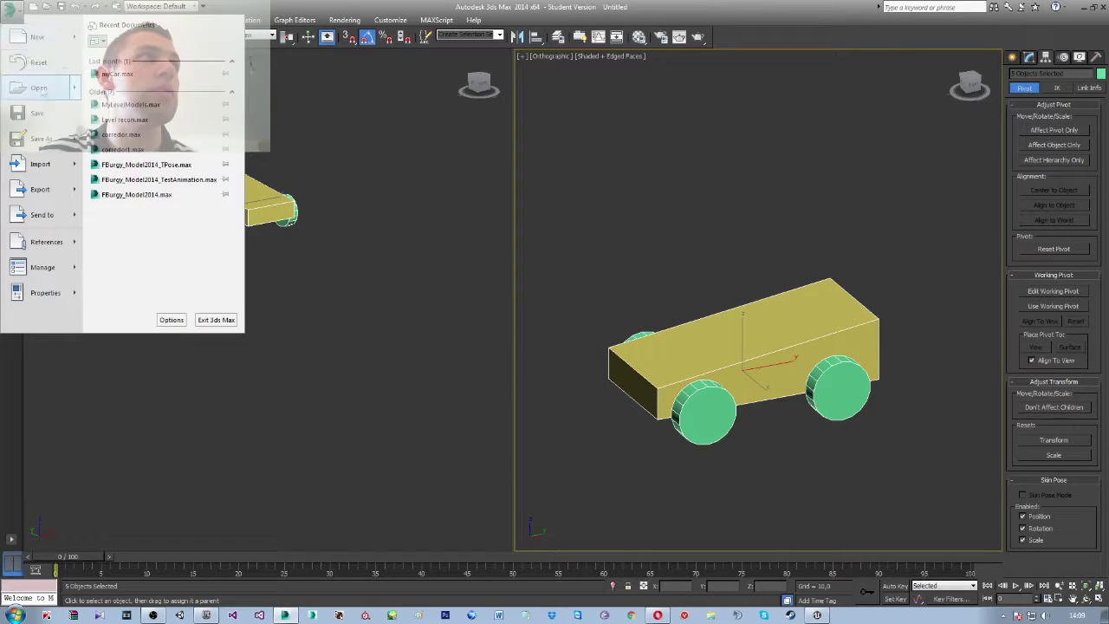
mouse_move(47, 195)
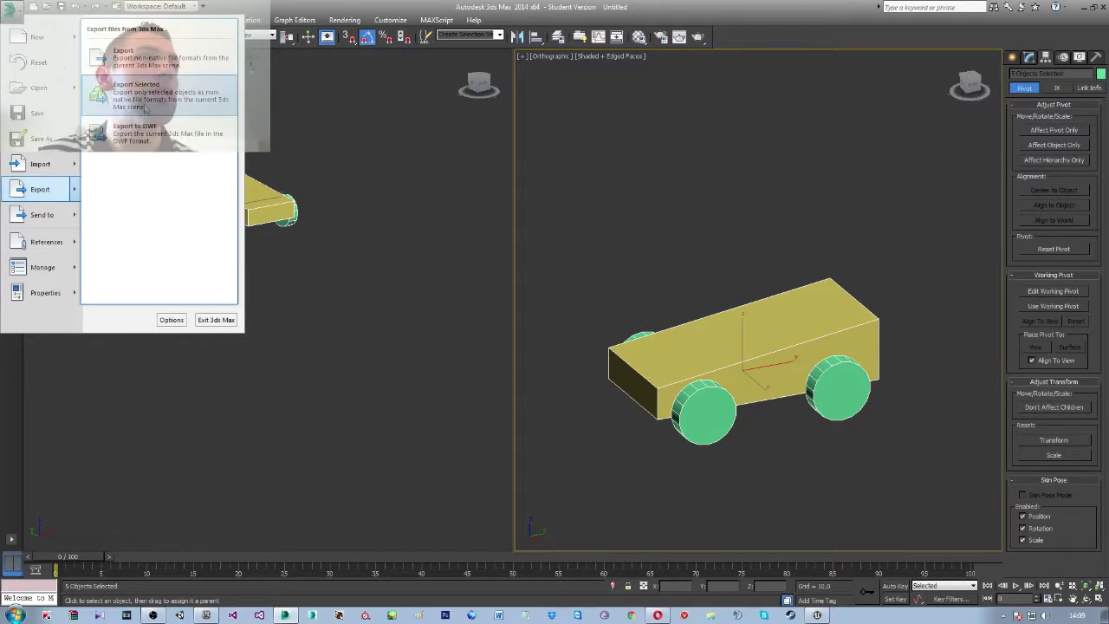
click(144, 107)
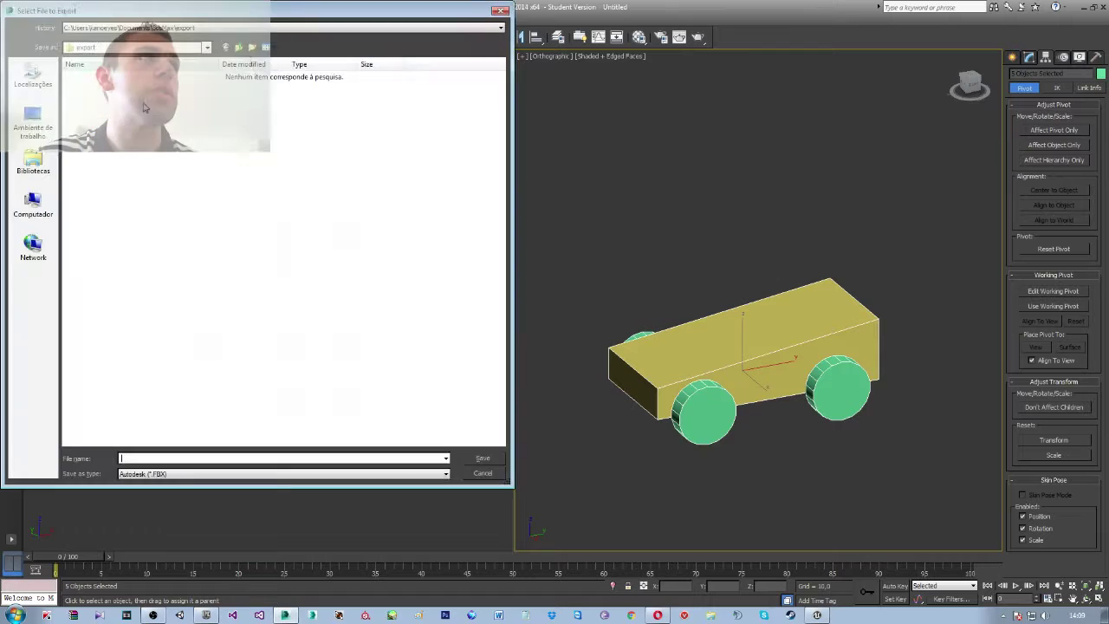
click(35, 128)
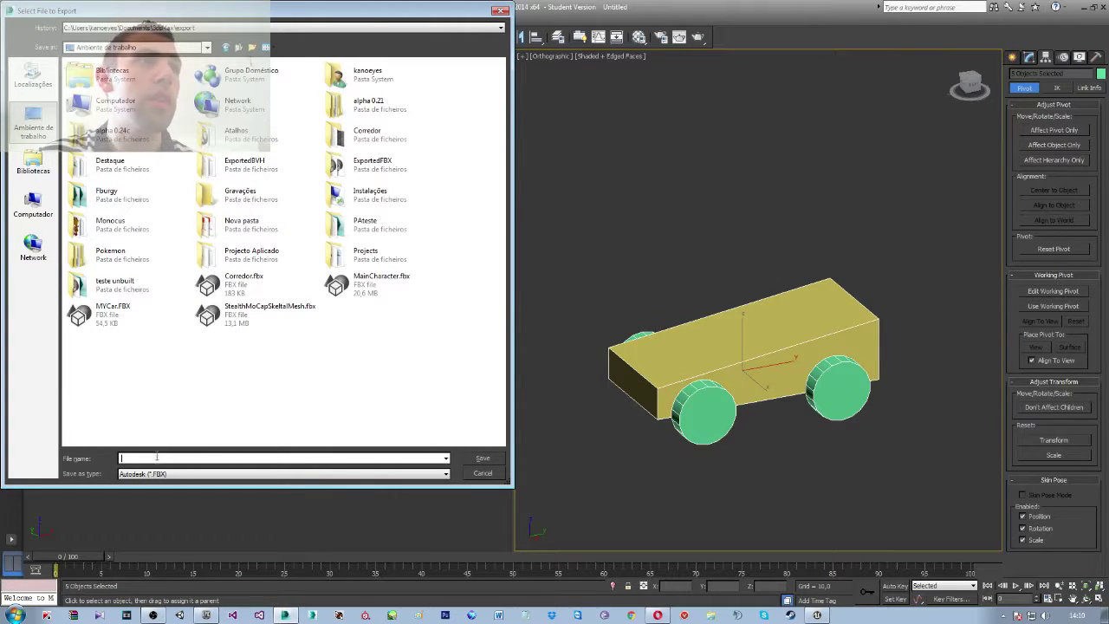
text(TutCar)
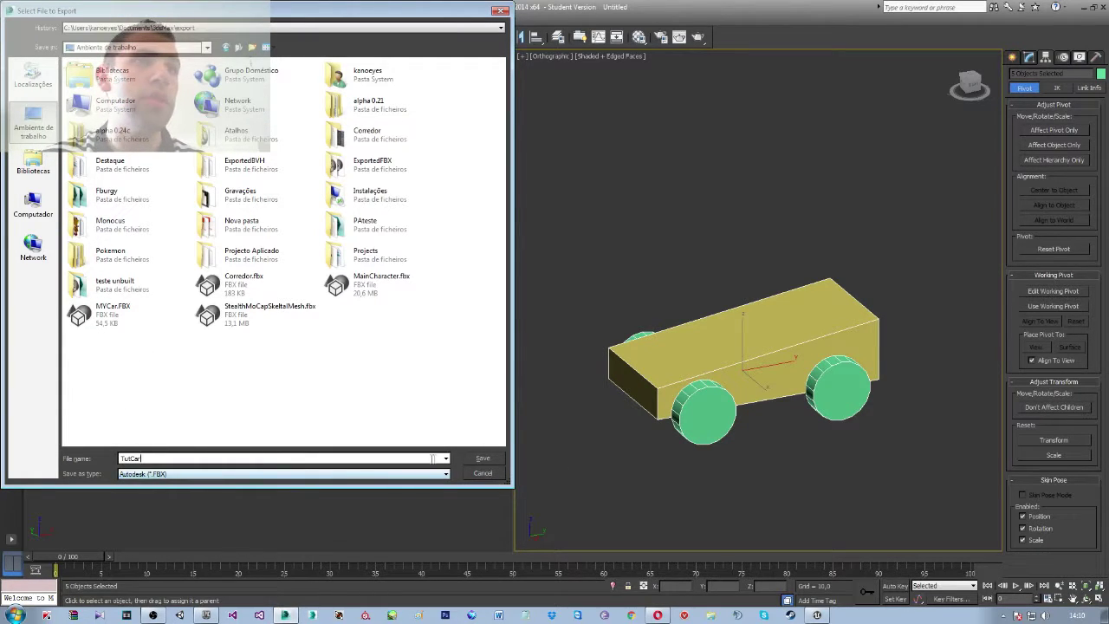
click(469, 461)
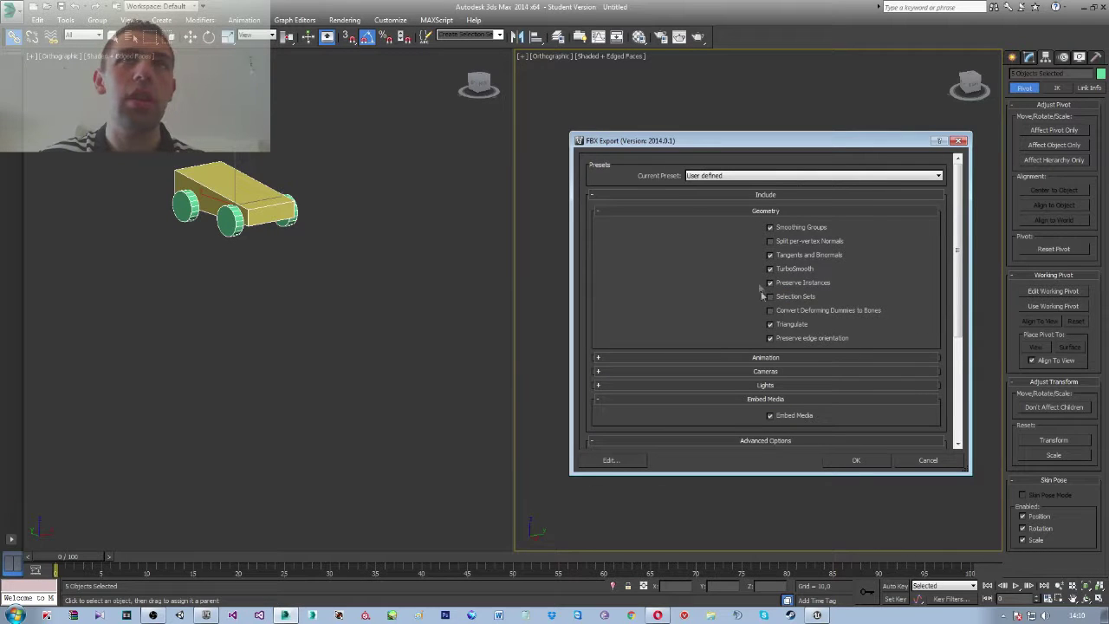
Scroll through the FBX Export options and glance at the Animation settings
scroll(805, 292, down, 2)
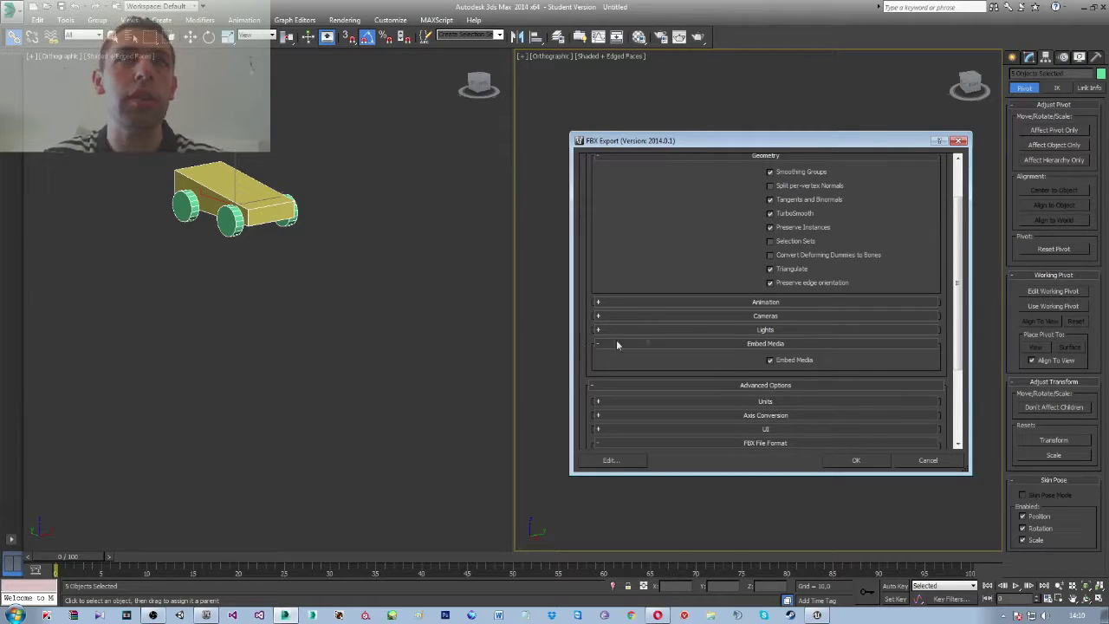
scroll(750, 337, up, 3)
scroll(750, 337, down, 5)
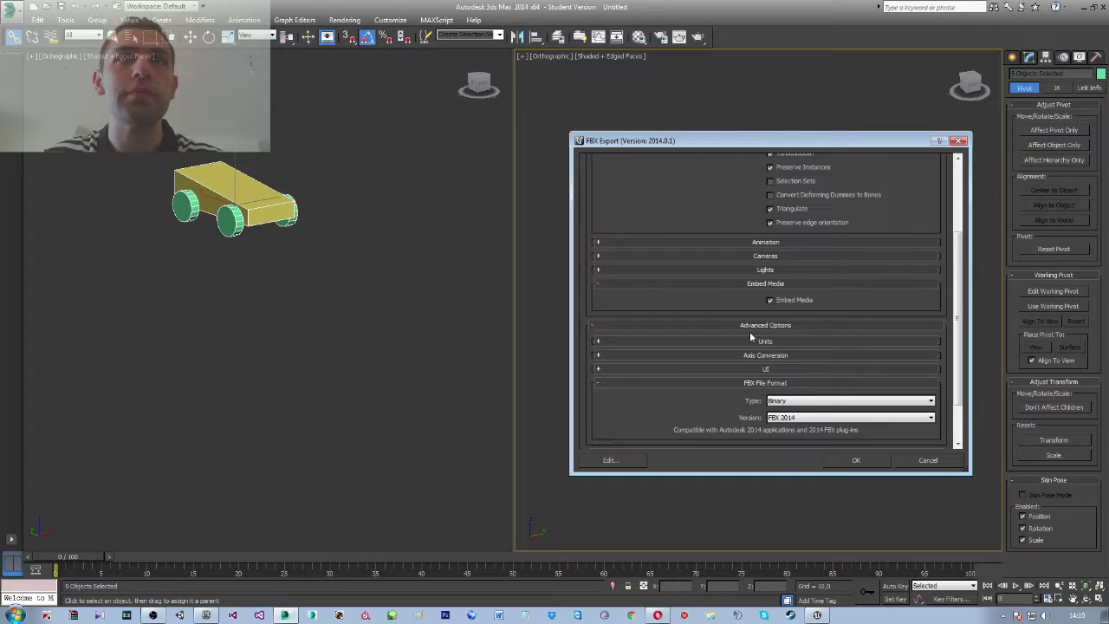
scroll(751, 337, down, 3)
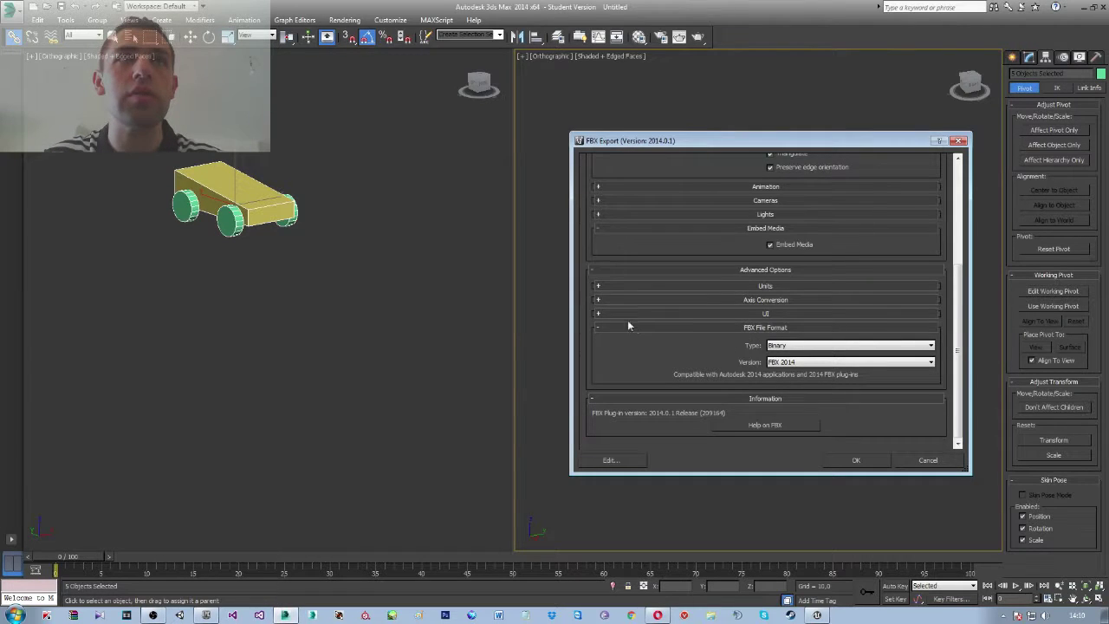
scroll(673, 300, up, 5)
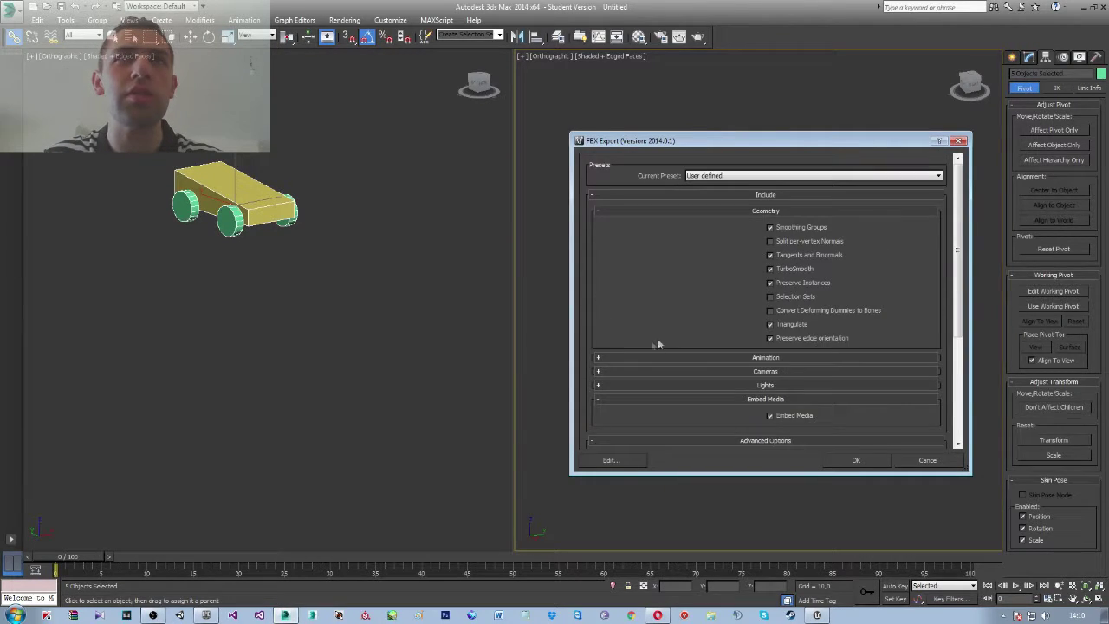
click(598, 357)
click(598, 357)
Check the Cameras and Lights rollouts and confirm the export with default settings
scroll(598, 364, down, 3)
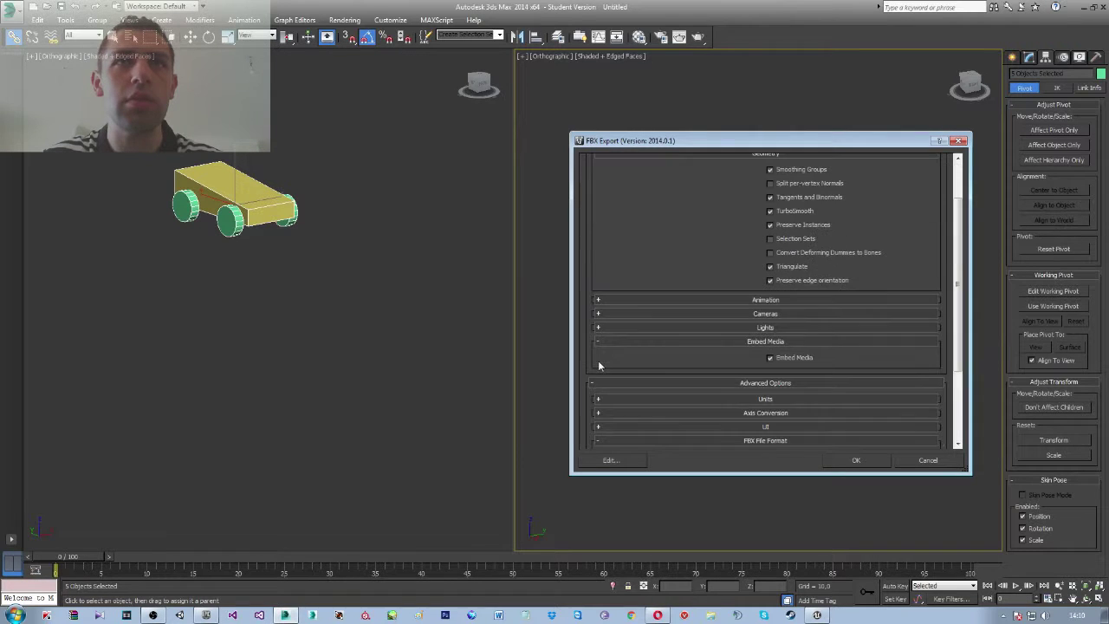
click(598, 314)
click(598, 314)
click(598, 327)
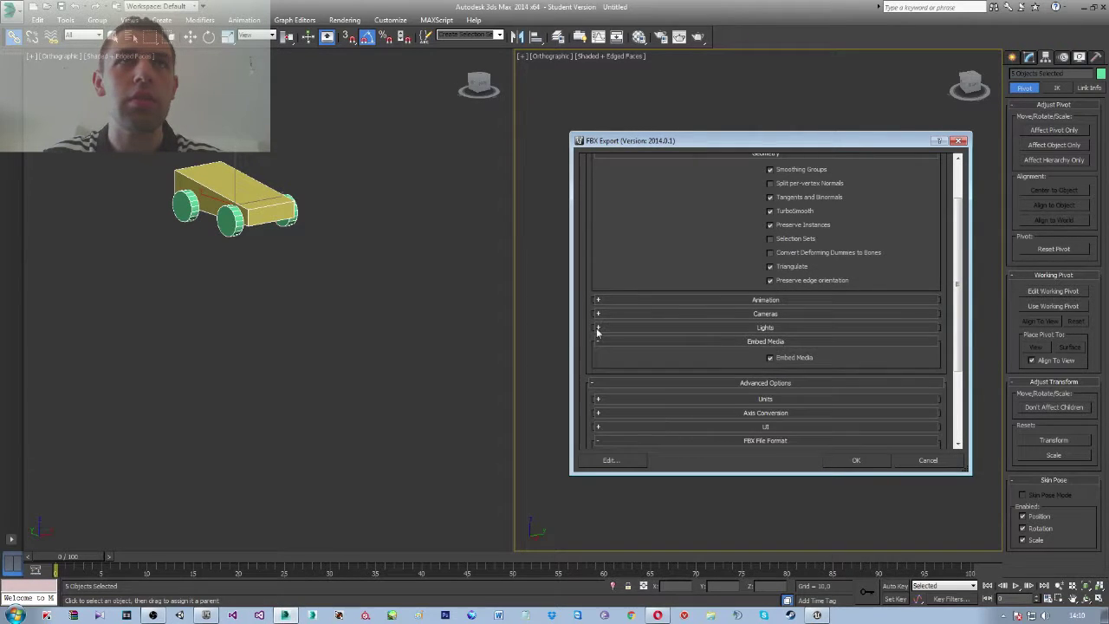
click(597, 328)
scroll(676, 282, up, 3)
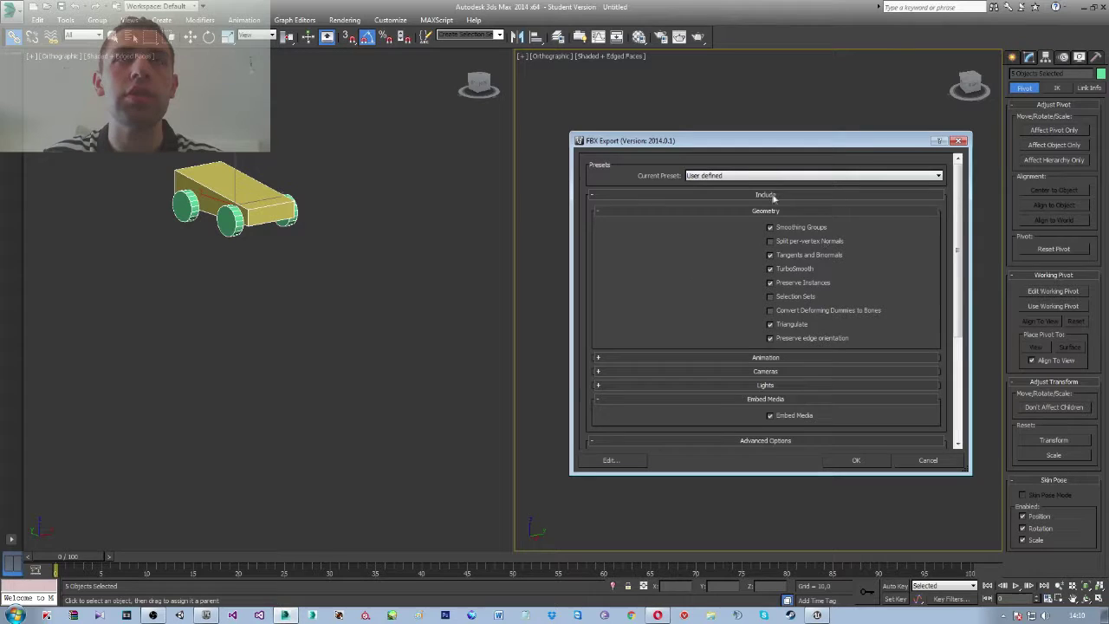
scroll(745, 295, down, 5)
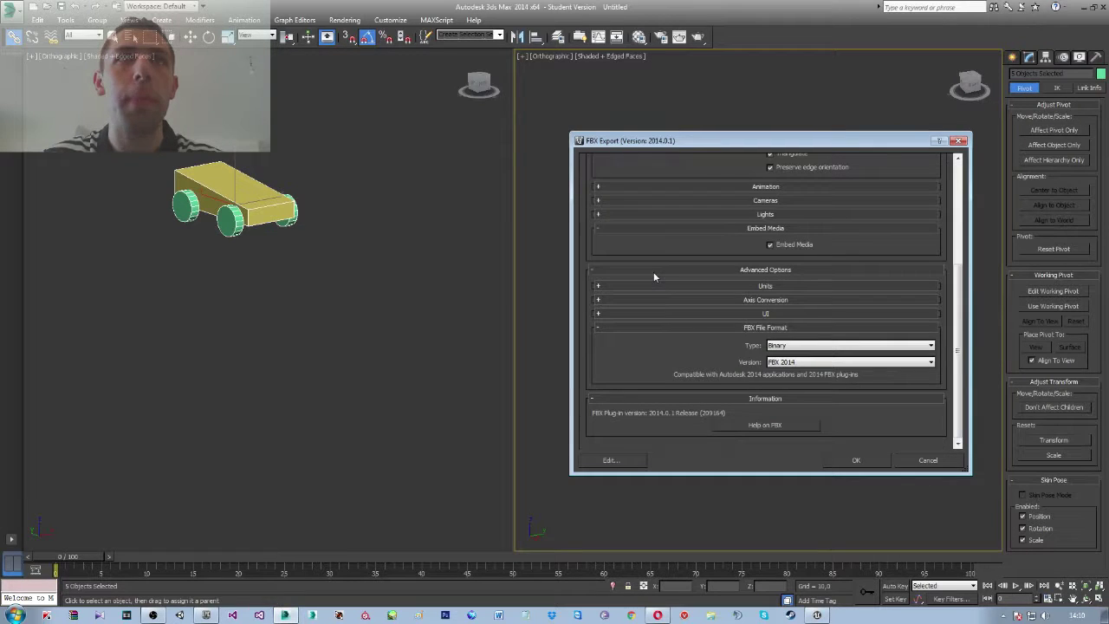
click(865, 463)
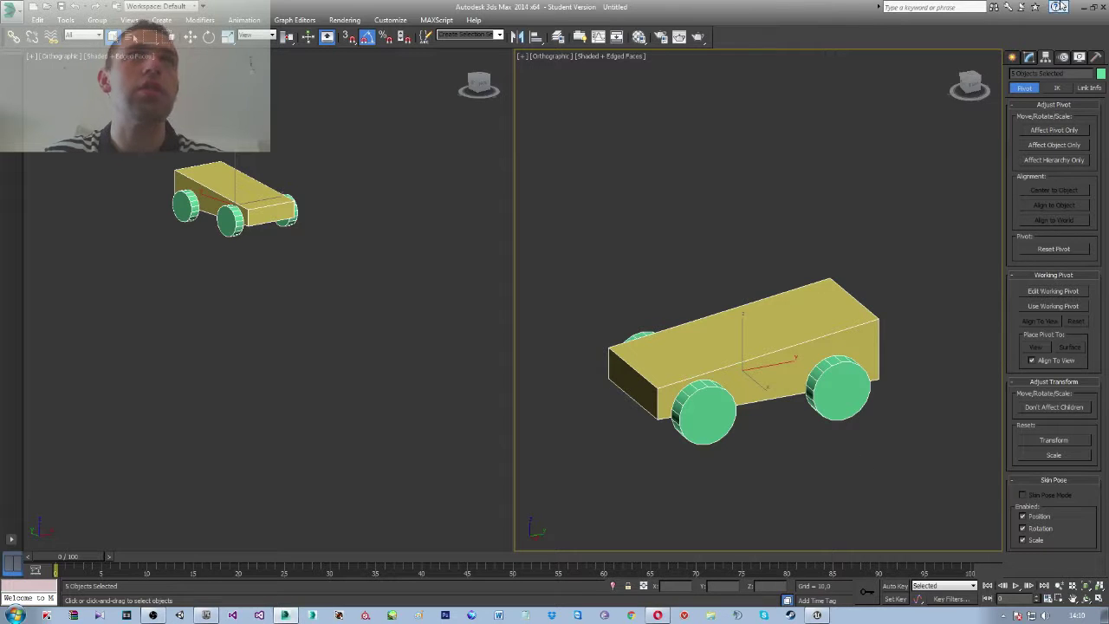
Quit 3ds Max, saving the scene to the Desktop as TutCar, and switch to Unreal Editor
click(1103, 6)
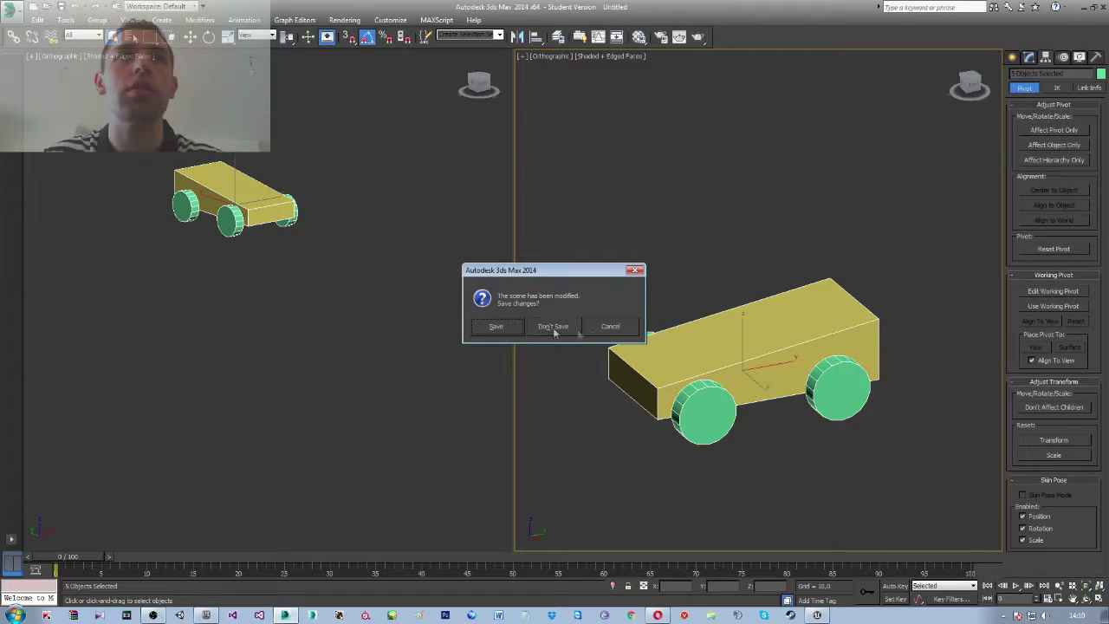
click(494, 326)
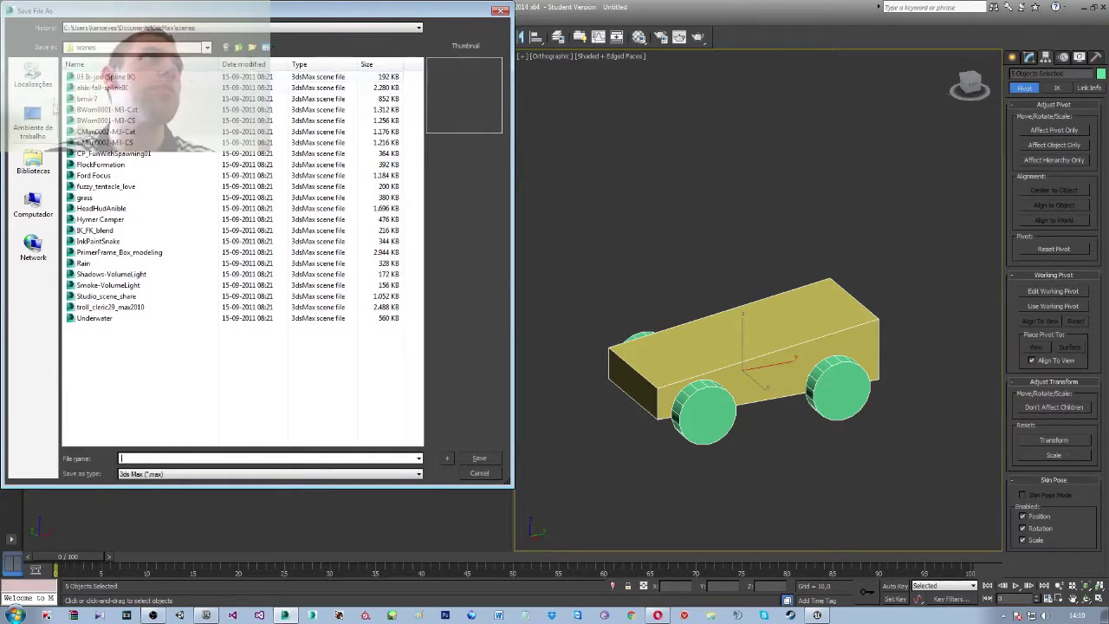
click(39, 121)
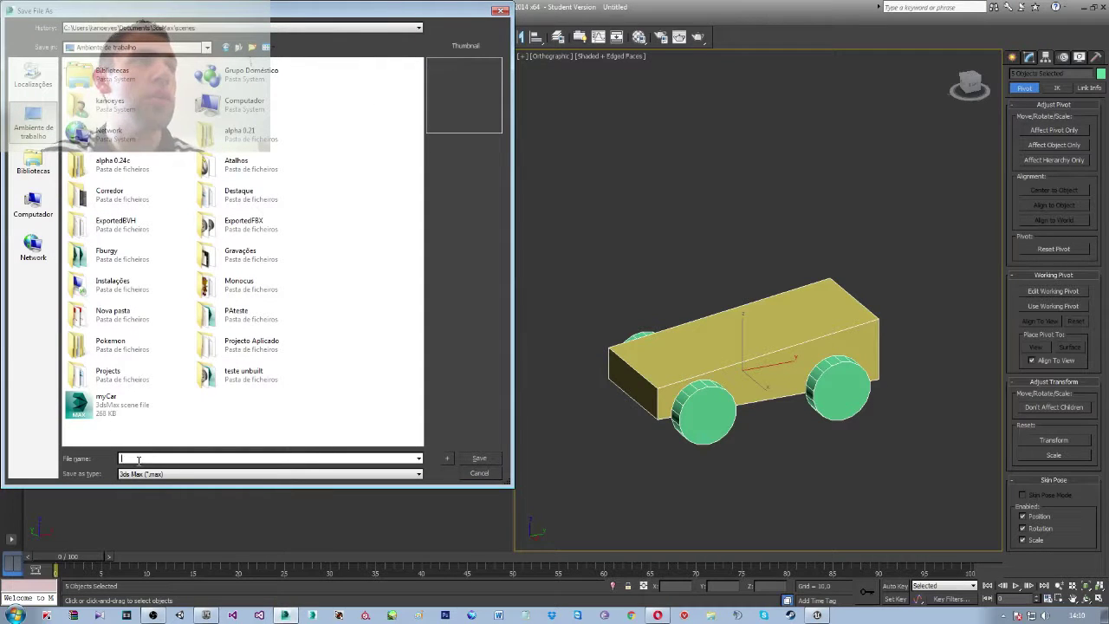
text(Tu)
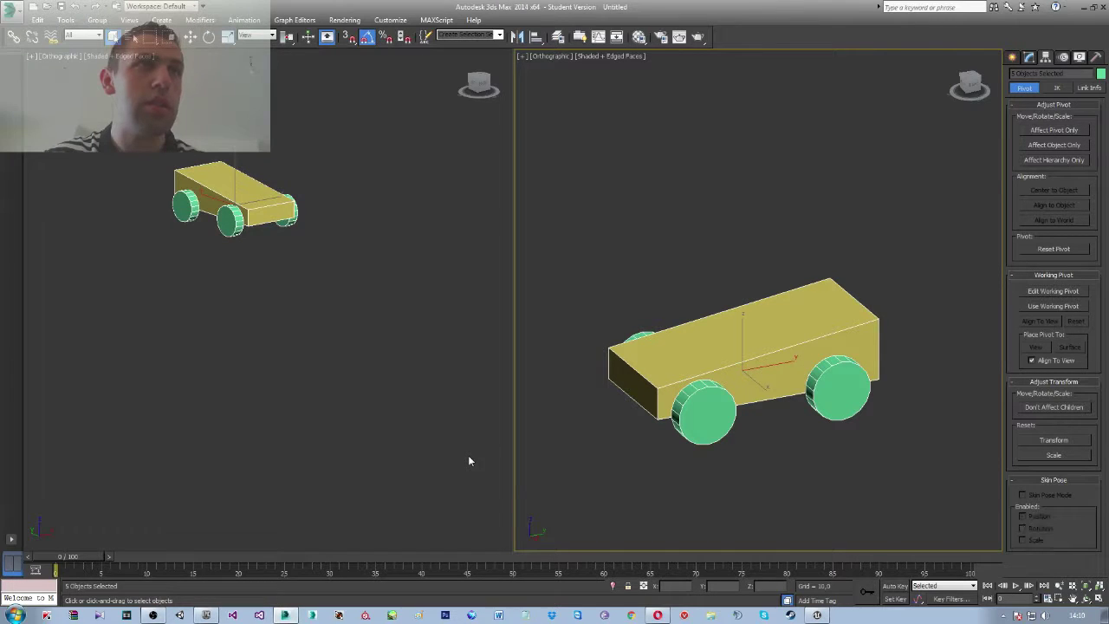
key(alt+Tab)
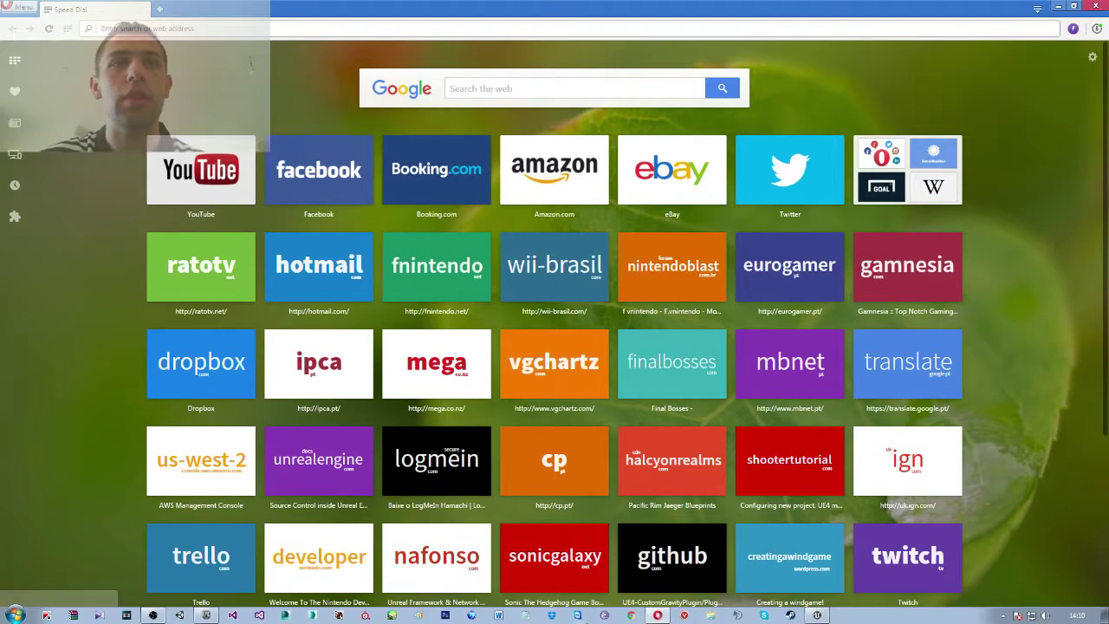
click(815, 615)
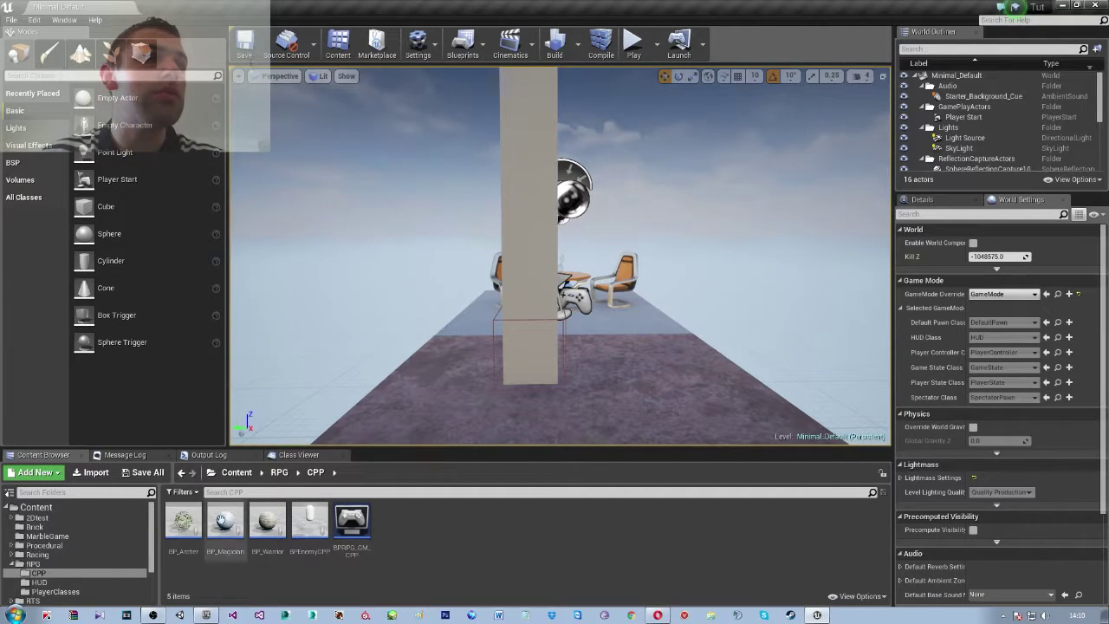
Create a RacingTut folder in the top-level Content folder and open it
click(37, 507)
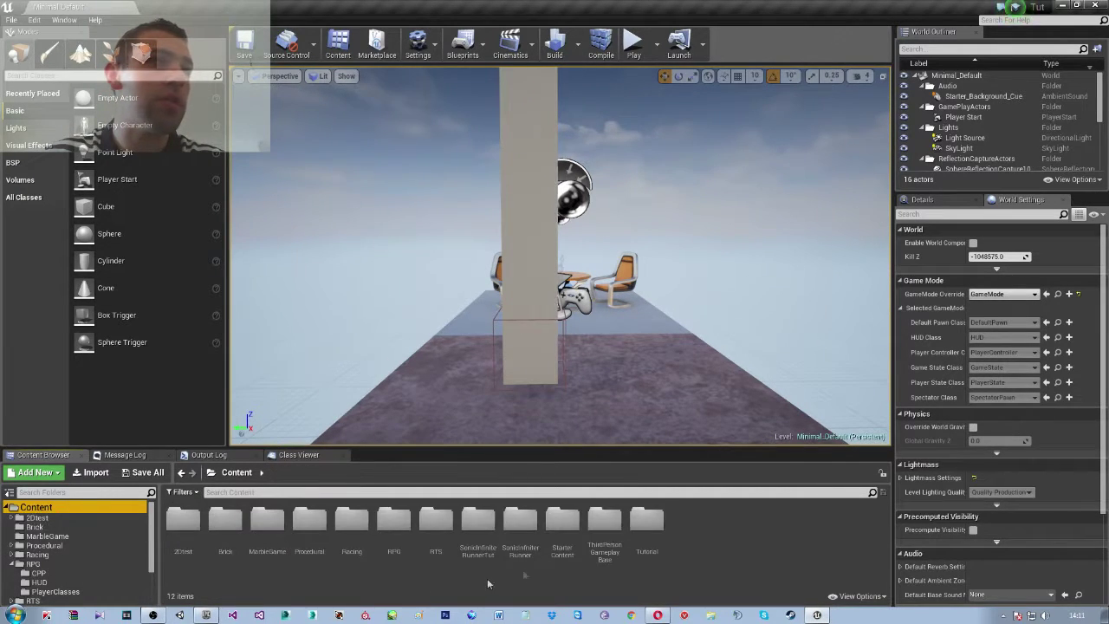
right_click(725, 540)
click(768, 254)
text(Racin)
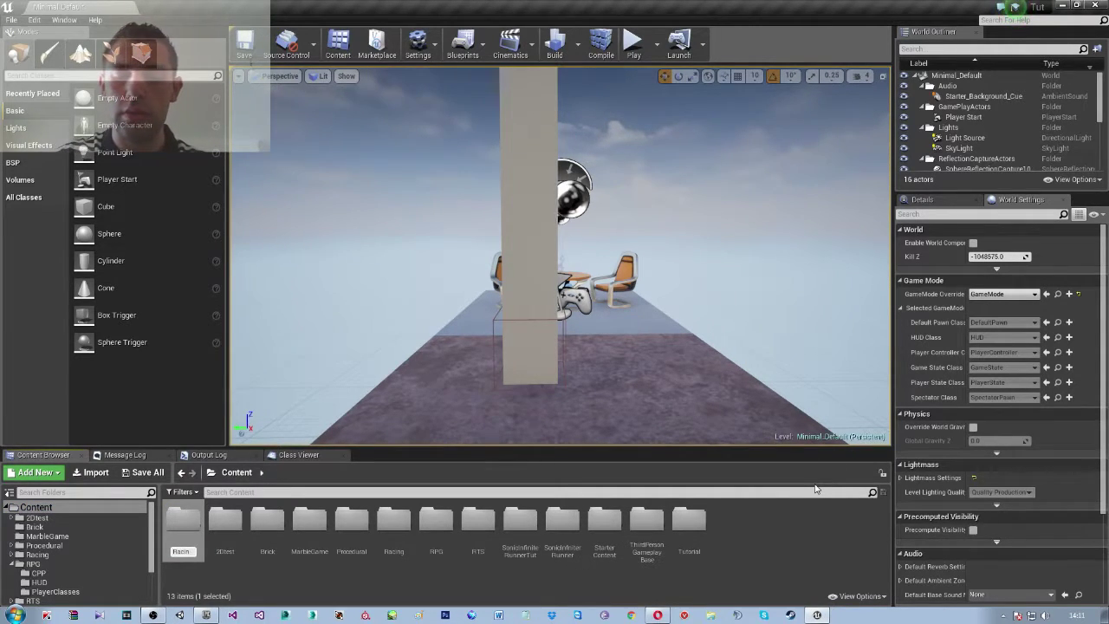
text(gTut)
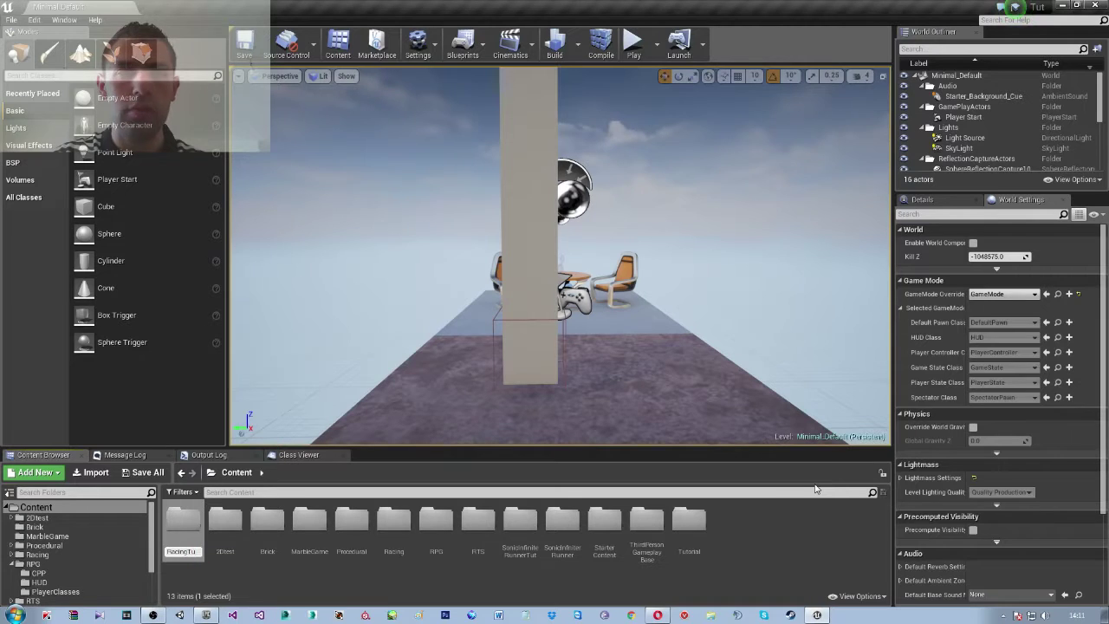
key(Return)
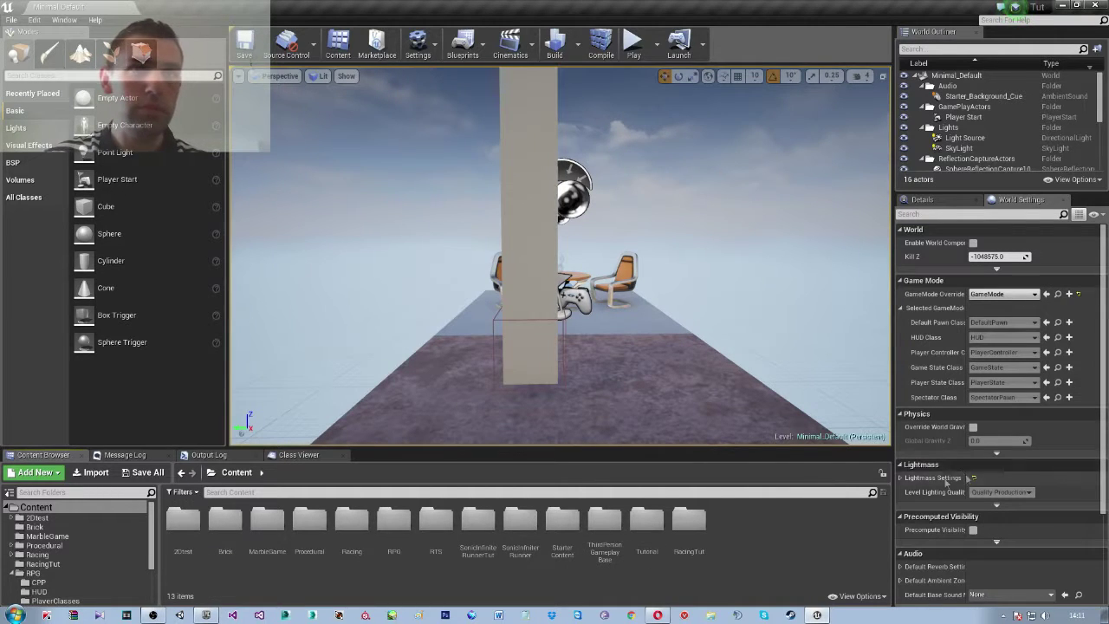
double_click(686, 530)
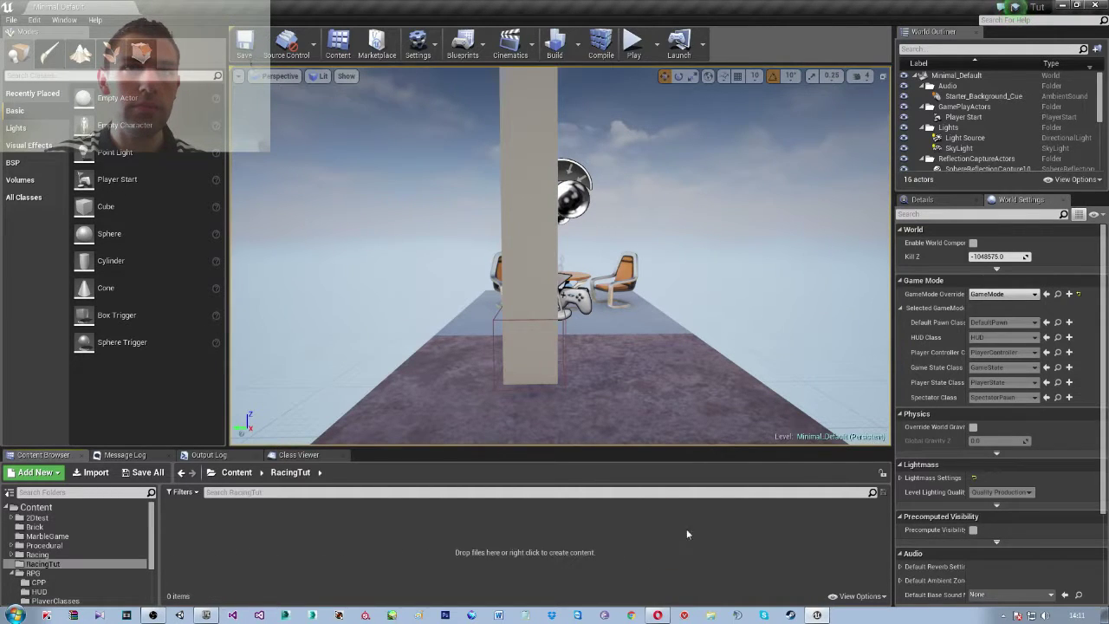
Create a CarMesh folder inside RacingTut, open it, and bring up its add-content menu
right_click(198, 518)
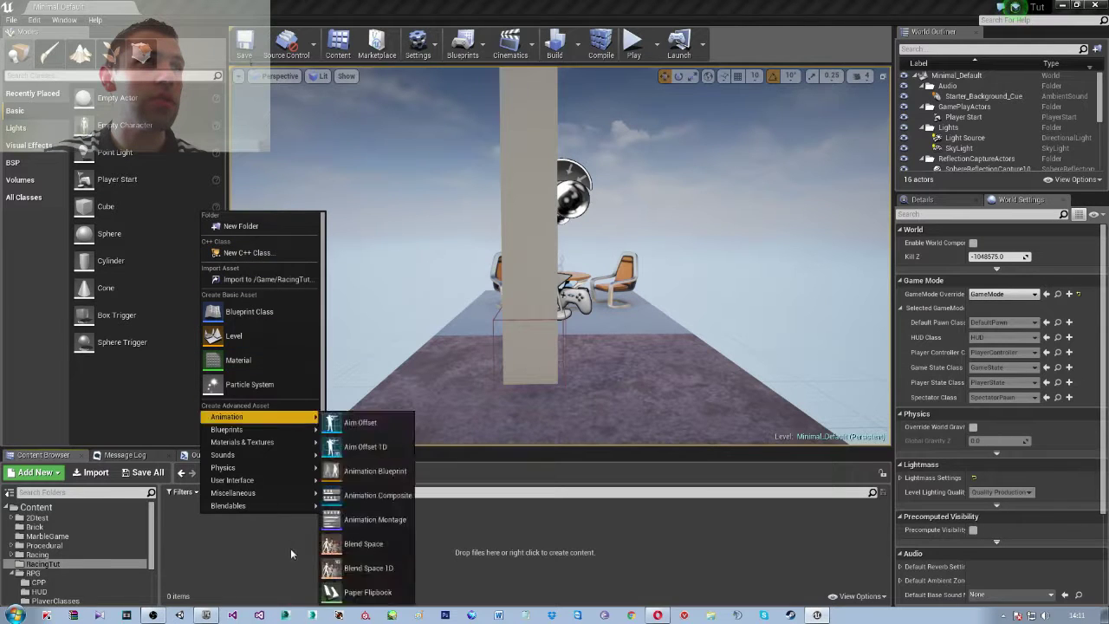
click(251, 225)
text(CarMesh)
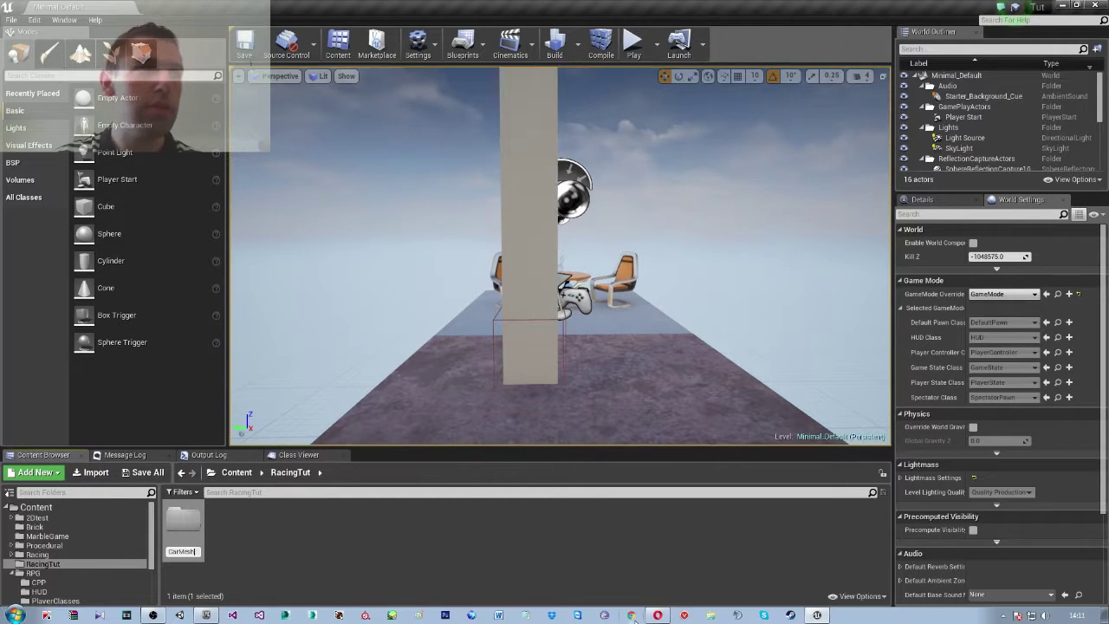
key(Return)
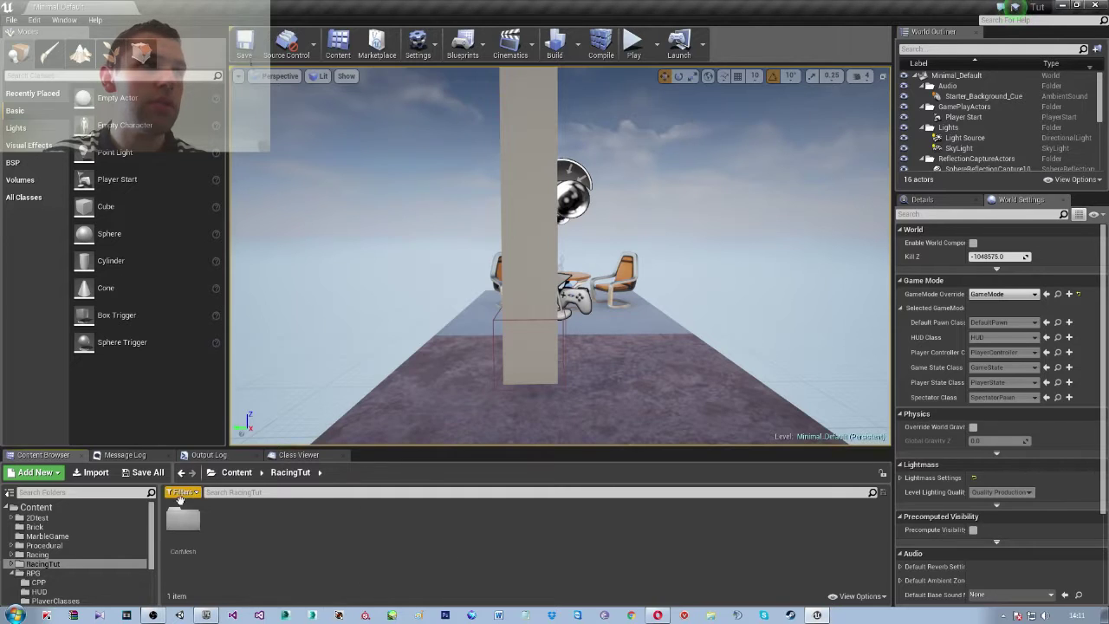
double_click(189, 518)
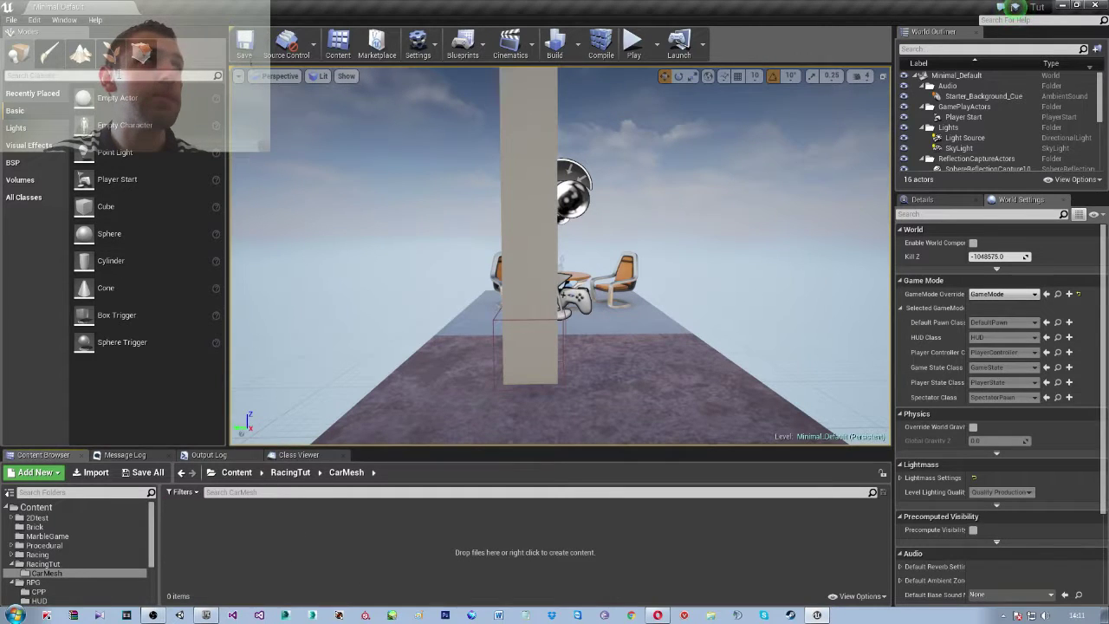
right_click(233, 529)
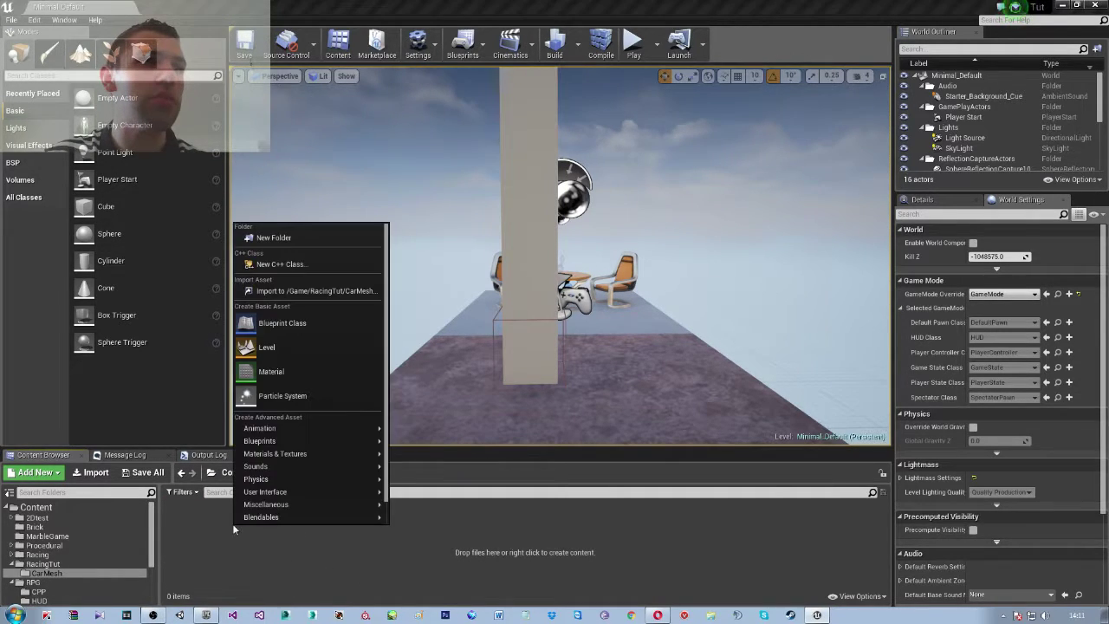
Import TutCar.FBX from the Desktop into CarMesh as a skeletal mesh
click(280, 292)
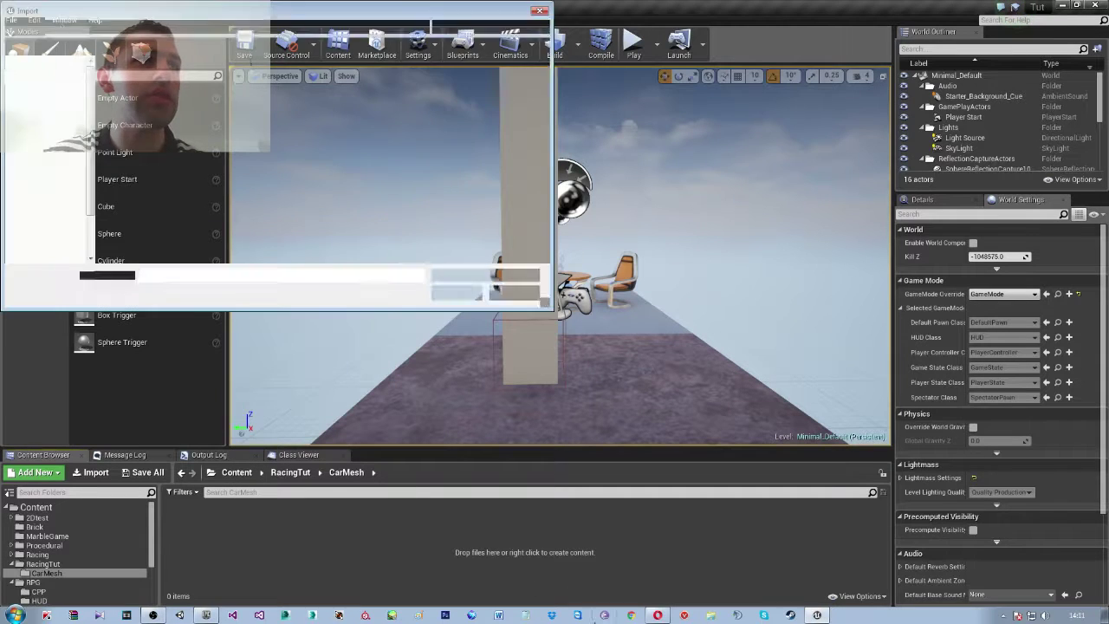
click(52, 79)
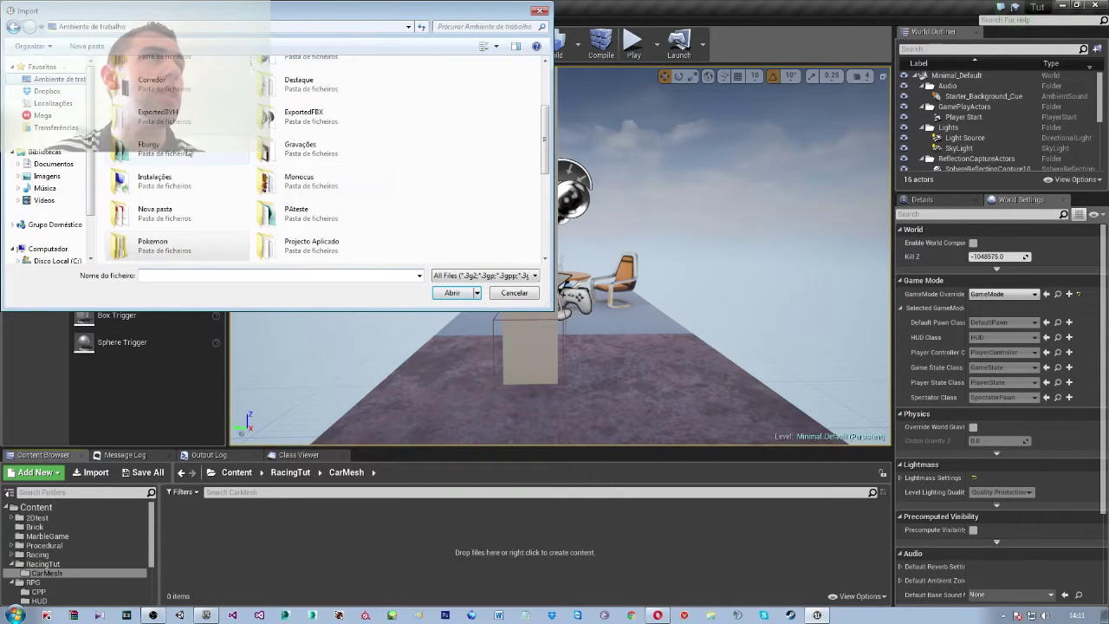
drag(546, 160, 546, 241)
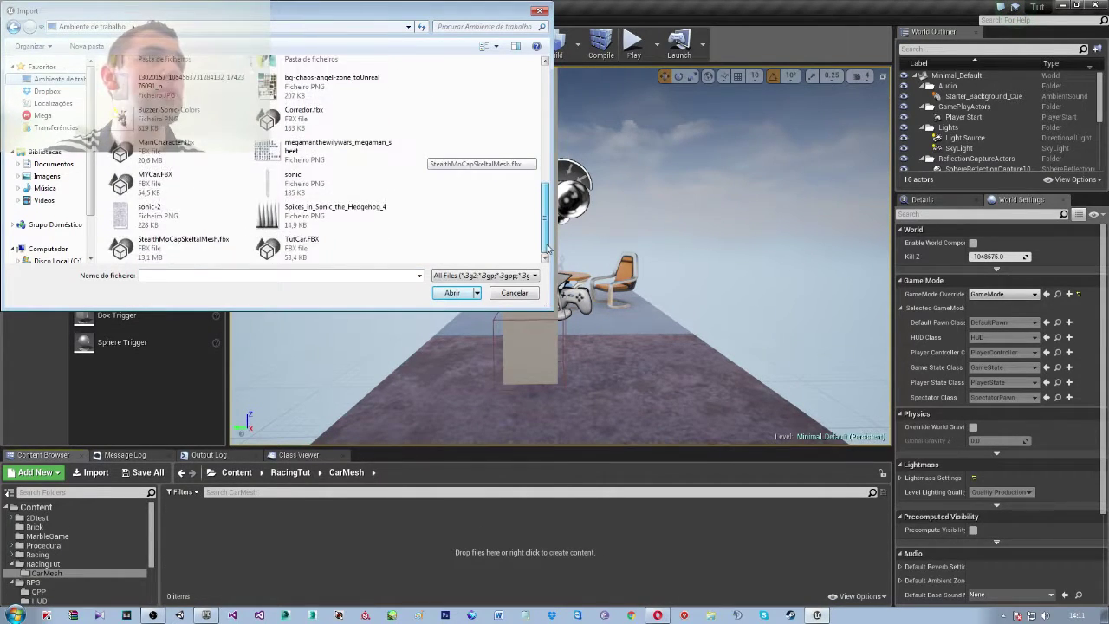
click(304, 252)
click(456, 292)
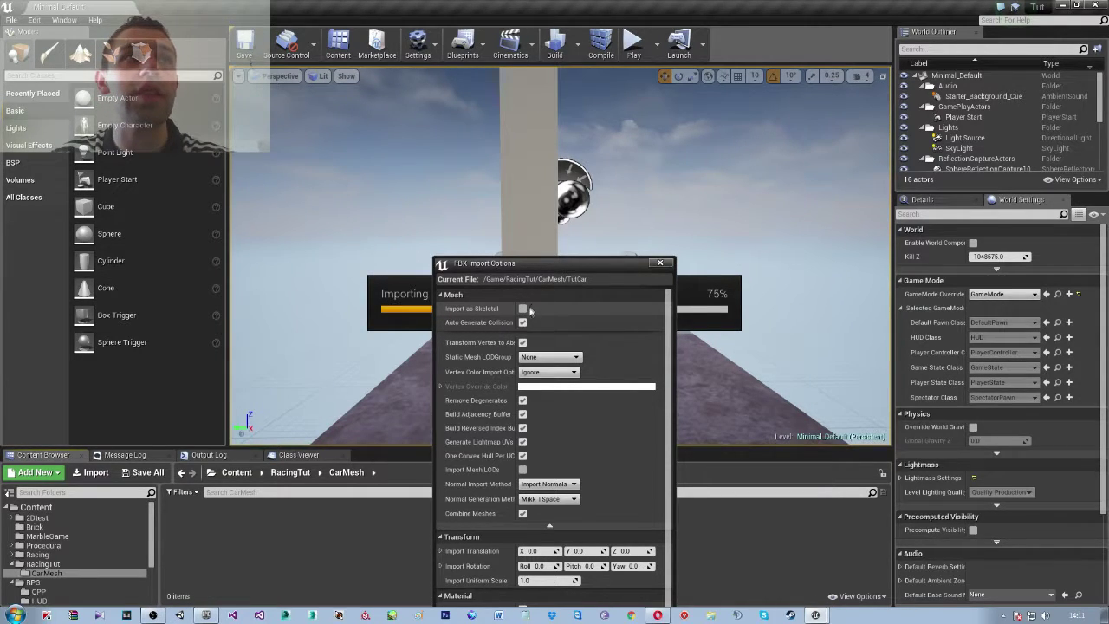
click(523, 308)
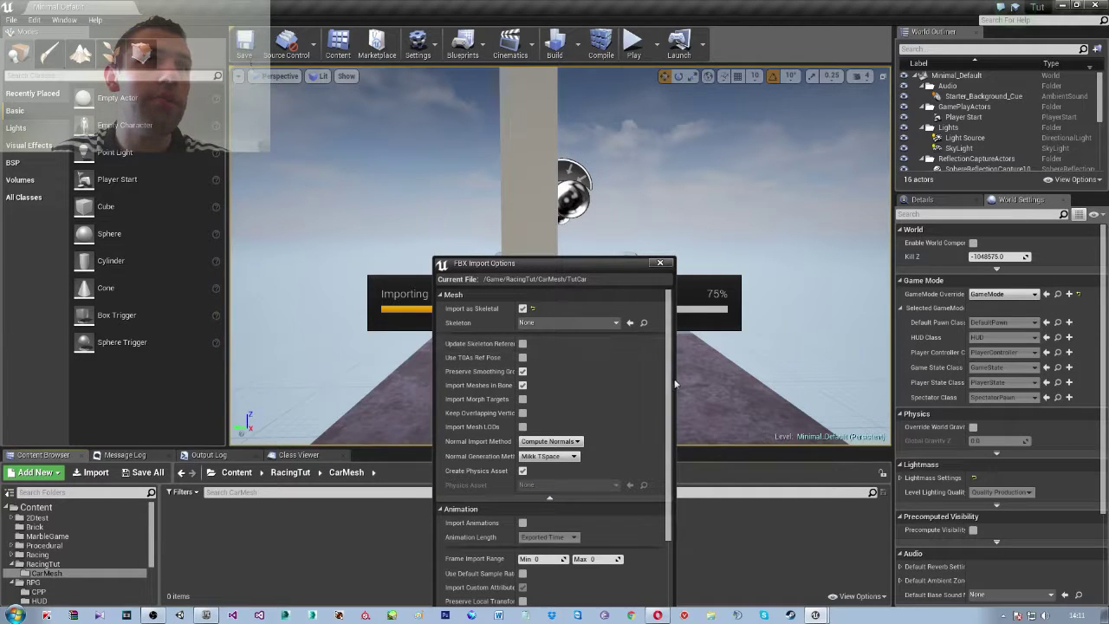
drag(580, 262, 597, 140)
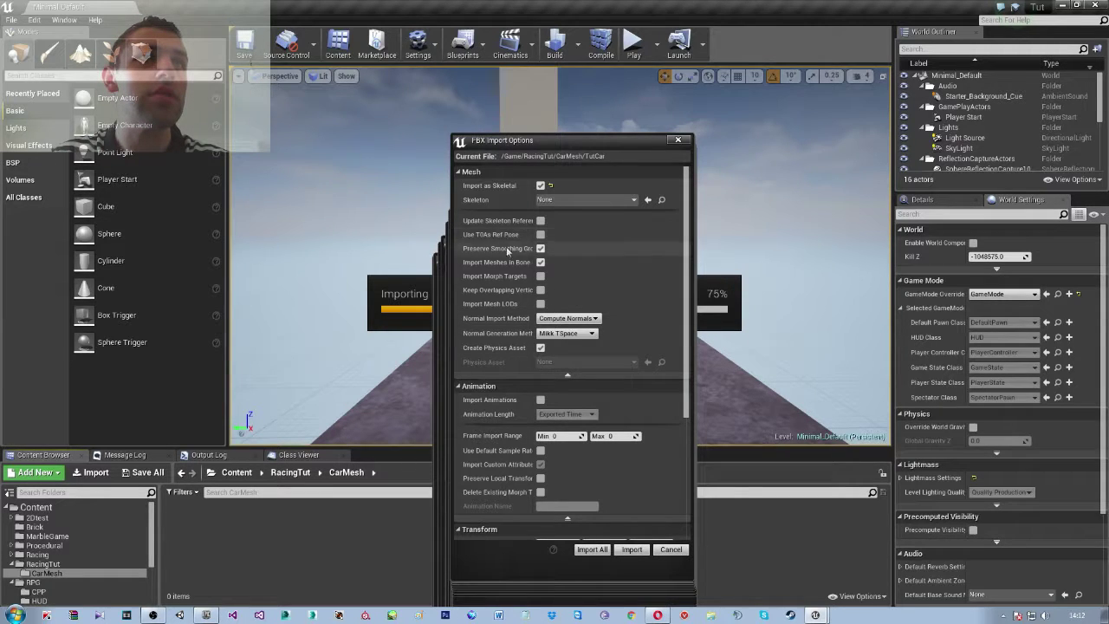
click(623, 550)
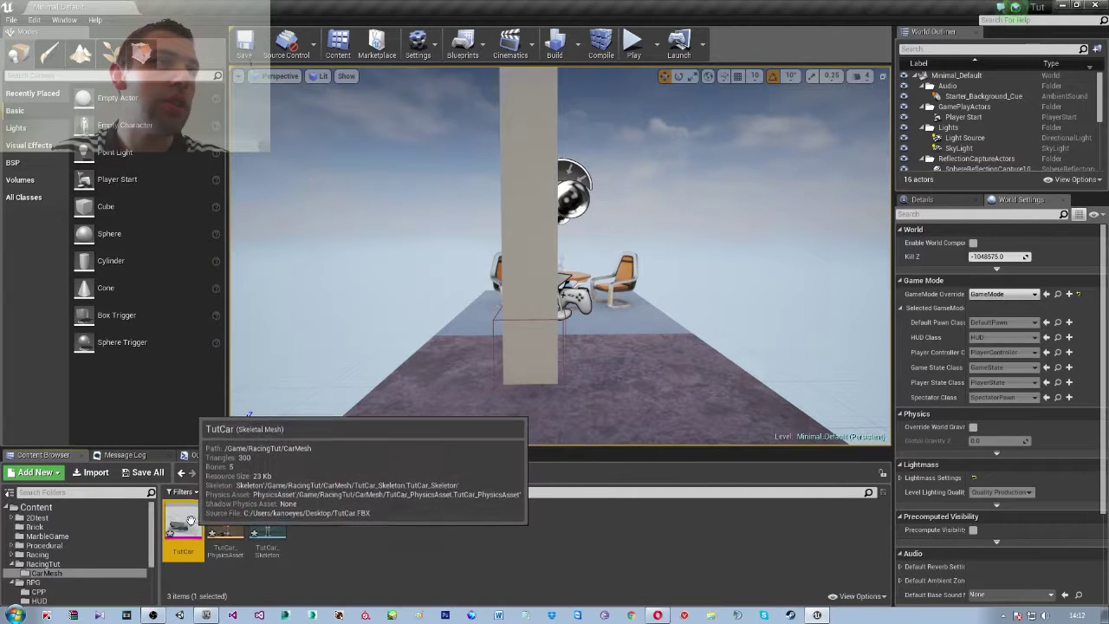
Inspect the TutCar mesh and TutCar_Skeleton, then open TutCar_PhysicsAsset in the physics editor
double_click(193, 525)
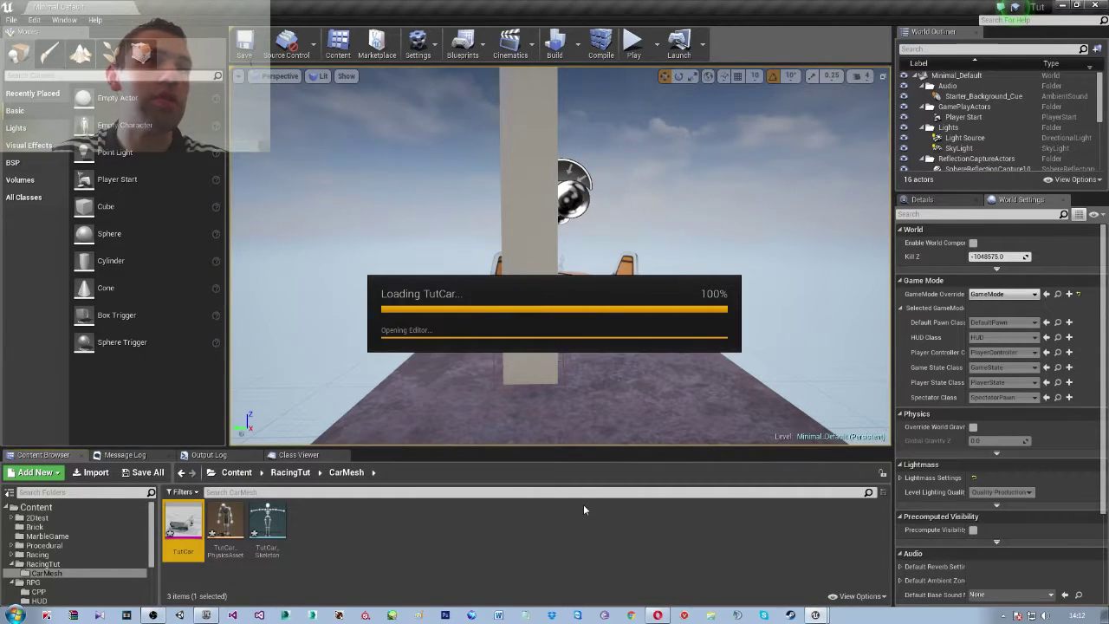
drag(254, 49, 358, 118)
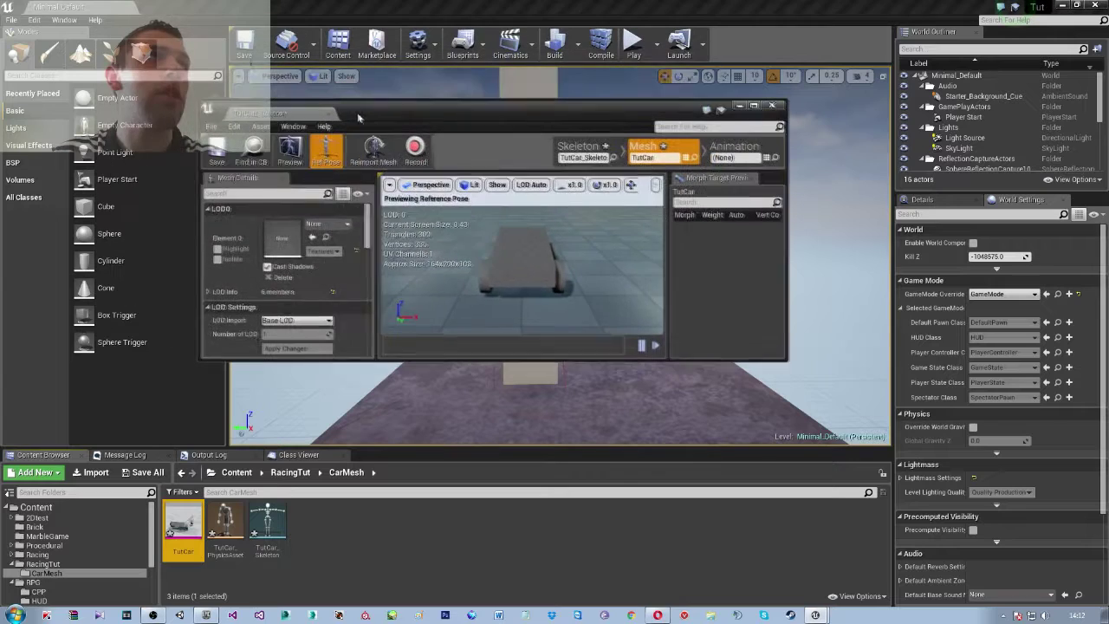
mouse_move(520, 260)
mouse_down()
mouse_move(550, 279)
mouse_move(466, 271)
mouse_move(589, 242)
mouse_up()
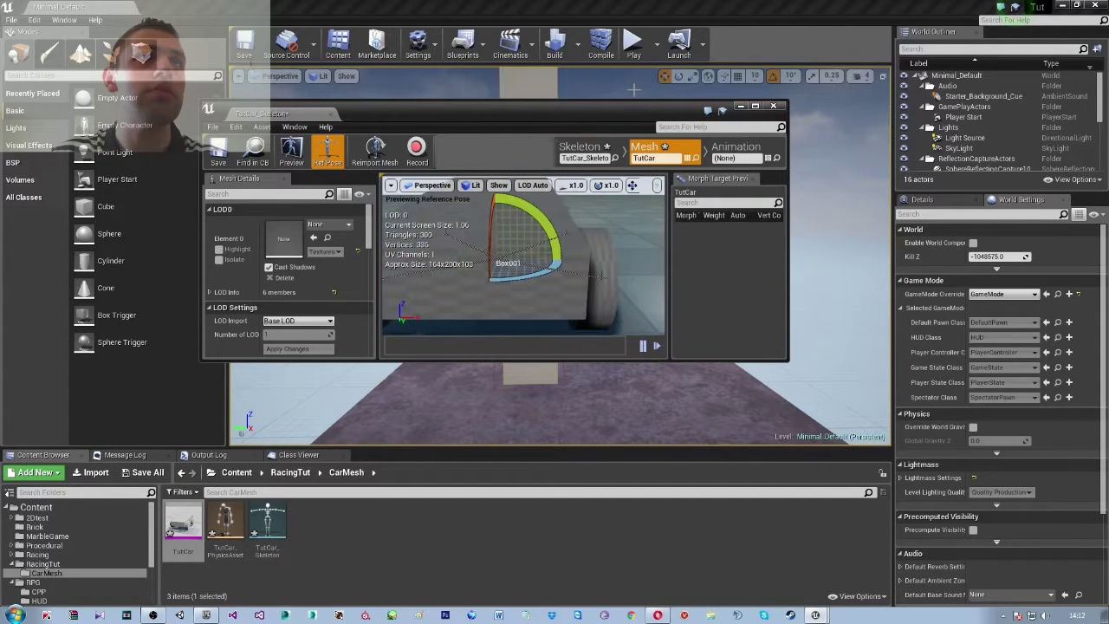
click(772, 106)
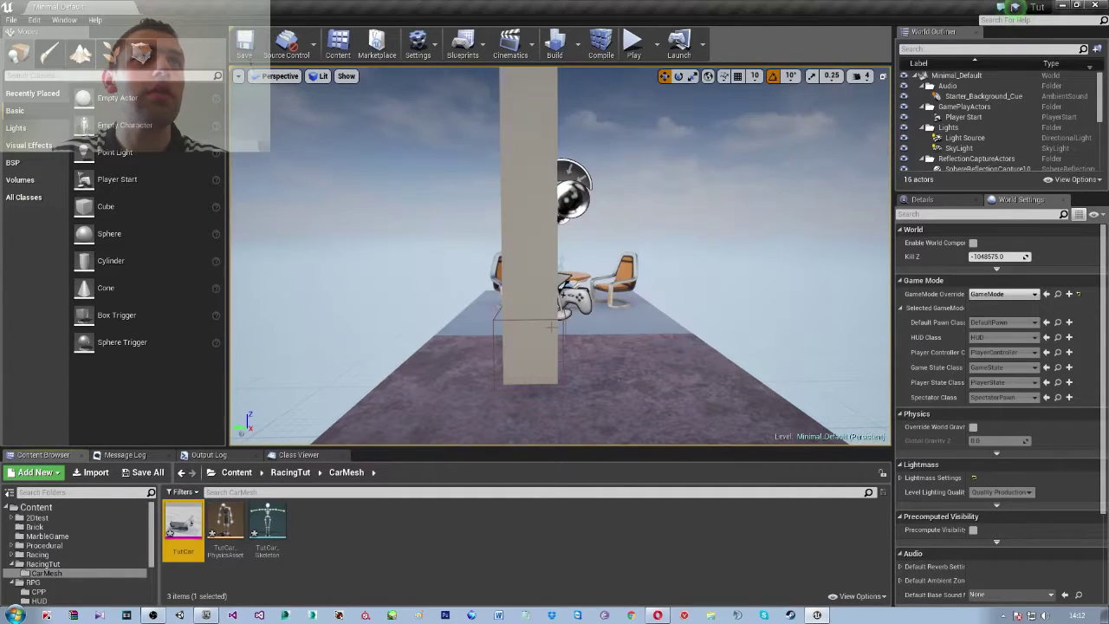
double_click(276, 522)
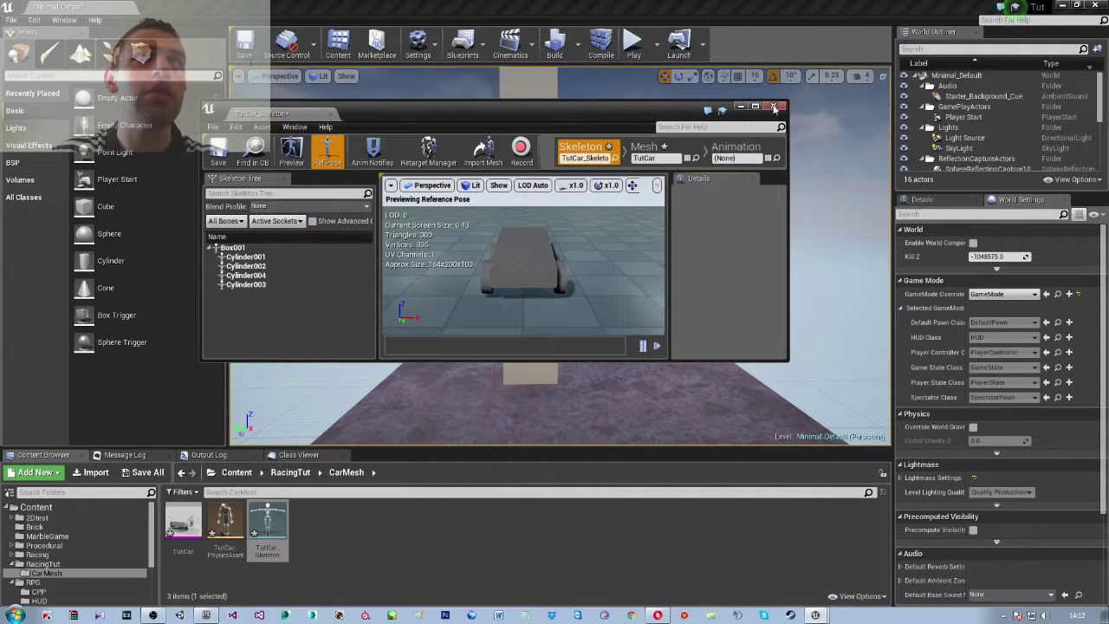
click(772, 106)
double_click(226, 522)
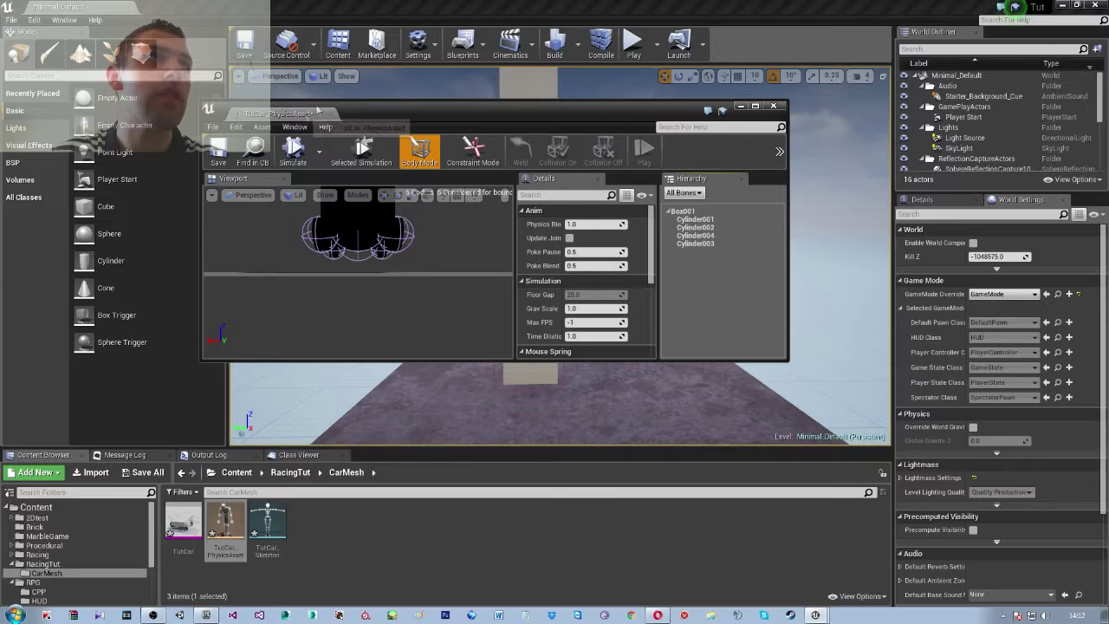
double_click(322, 115)
mouse_move(294, 347)
right_down()
mouse_move(260, 390)
mouse_move(294, 364)
mouse_move(277, 381)
mouse_move(303, 381)
right_up()
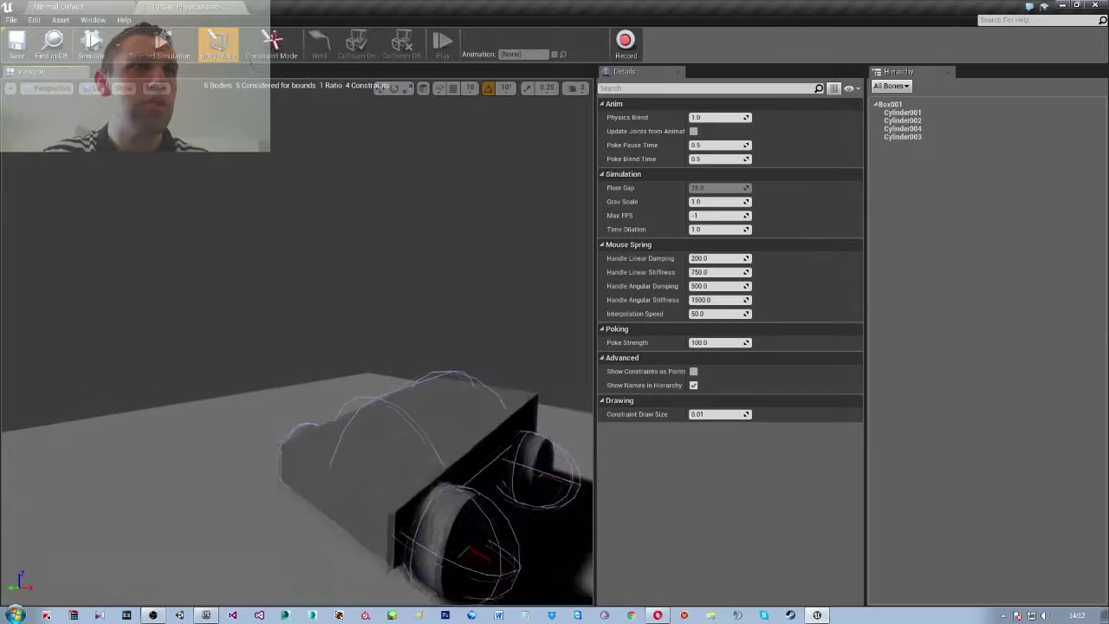
right_drag(298, 272, 298, 272)
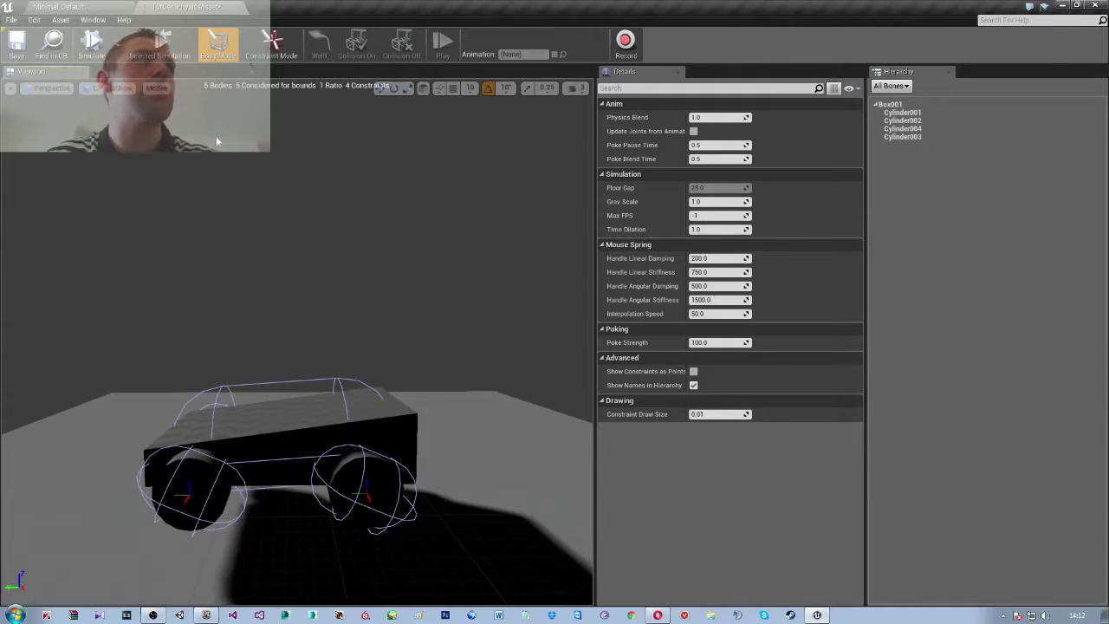
click(906, 112)
click(905, 121)
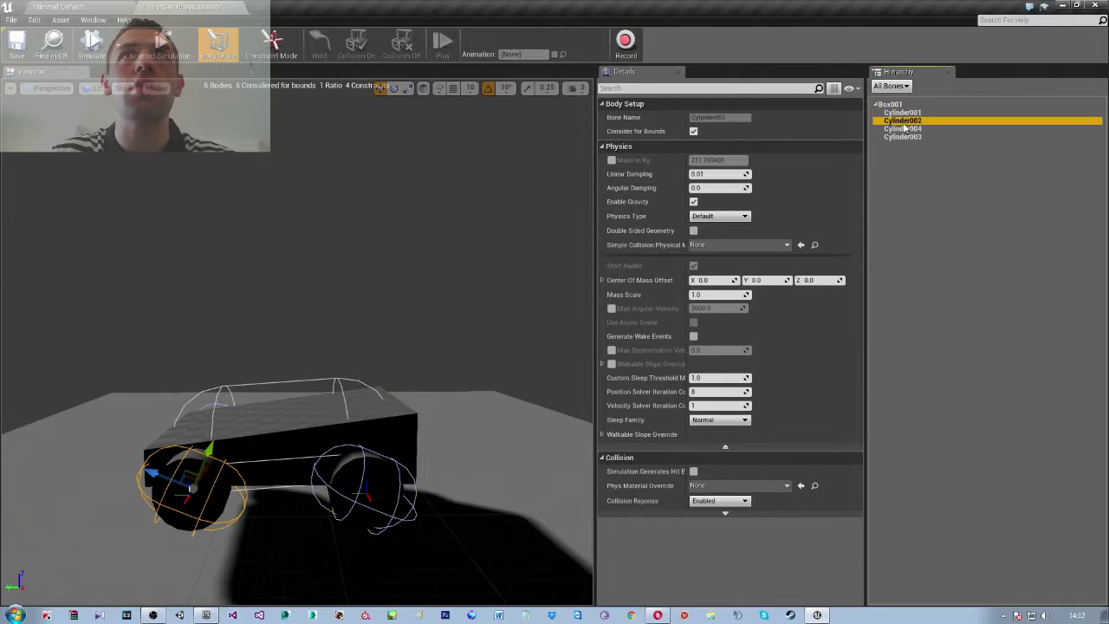
click(906, 128)
click(905, 136)
click(905, 129)
click(905, 120)
click(906, 113)
click(905, 121)
click(905, 136)
click(905, 128)
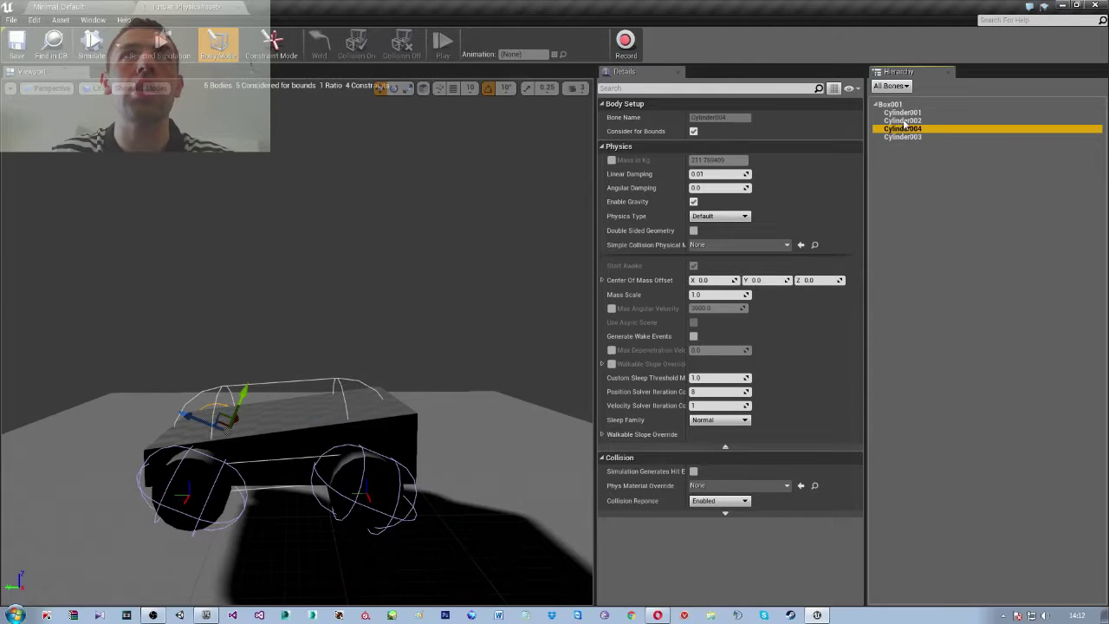
click(905, 120)
click(905, 113)
click(905, 120)
click(907, 136)
click(907, 128)
click(908, 136)
click(909, 128)
click(908, 120)
click(908, 113)
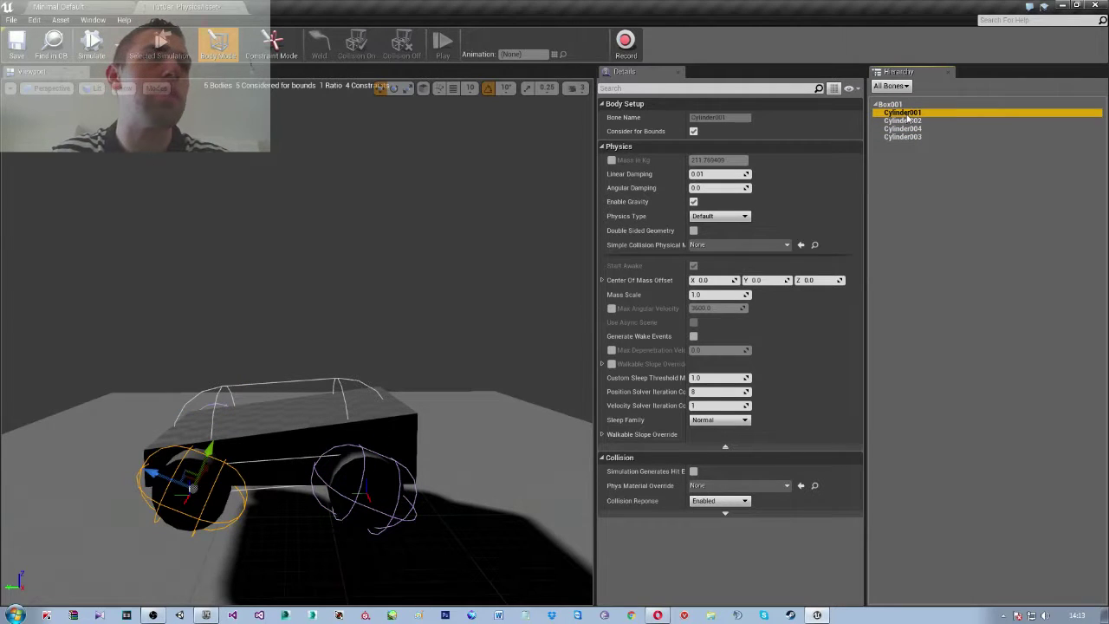
click(898, 128)
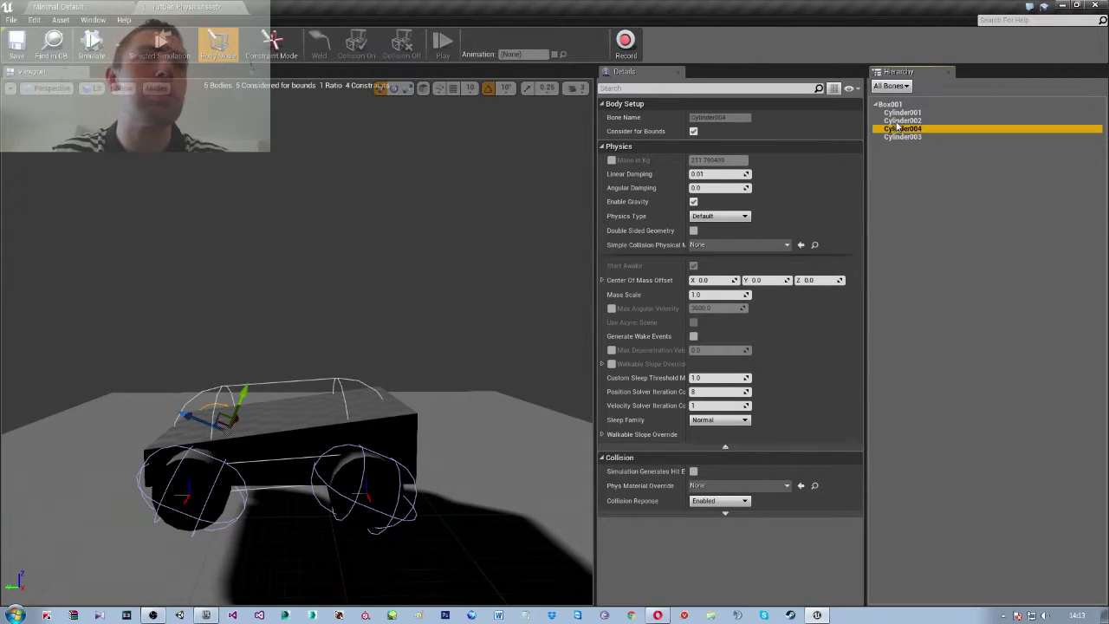
click(898, 122)
click(901, 113)
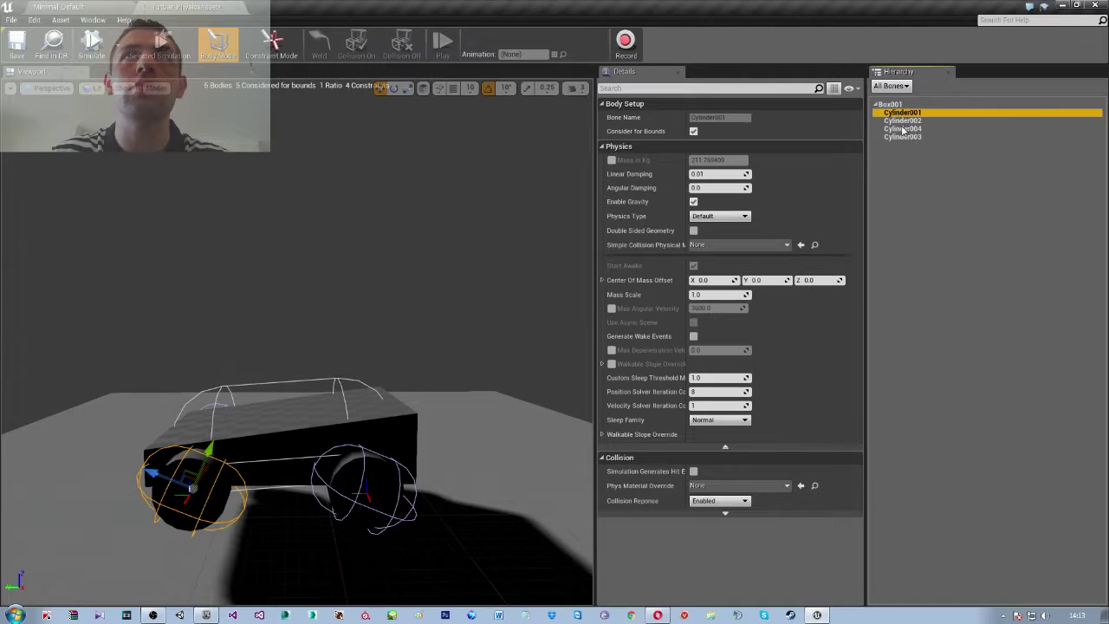
click(903, 129)
click(901, 137)
click(899, 121)
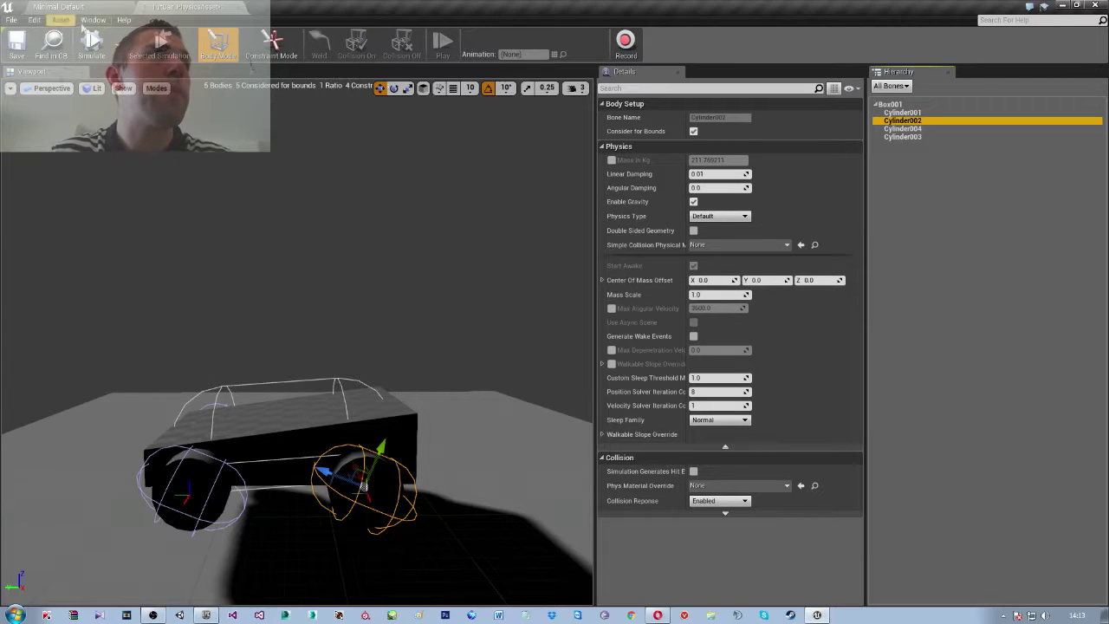
click(49, 8)
right_click(367, 533)
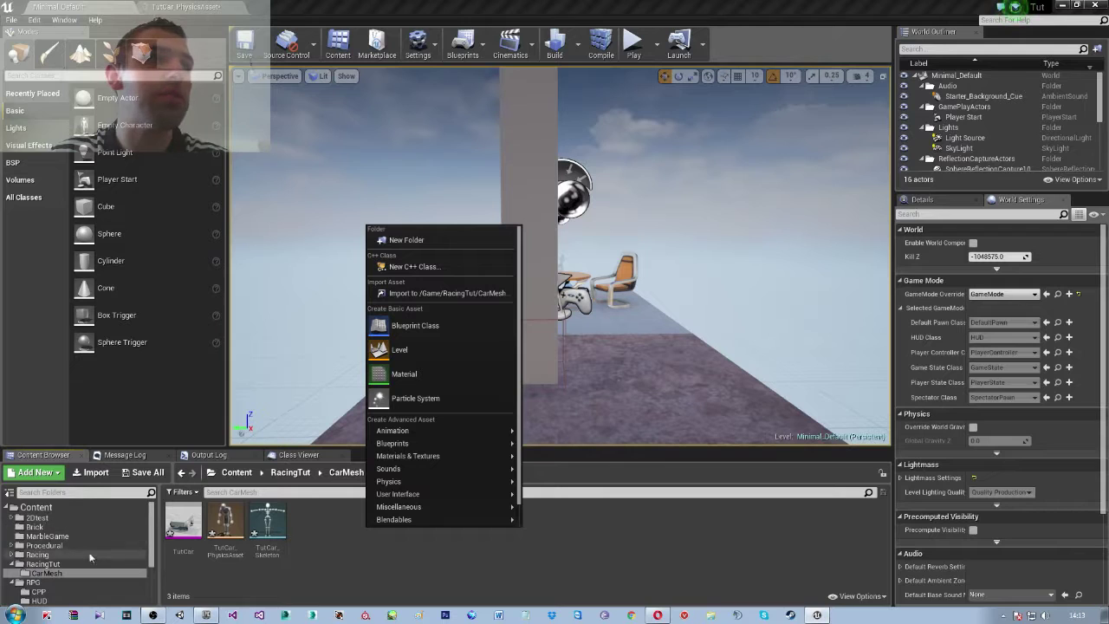
Create a WheeledVehicle-based Blueprint named TutCarBP in RacingTut and open it
click(43, 563)
right_click(243, 534)
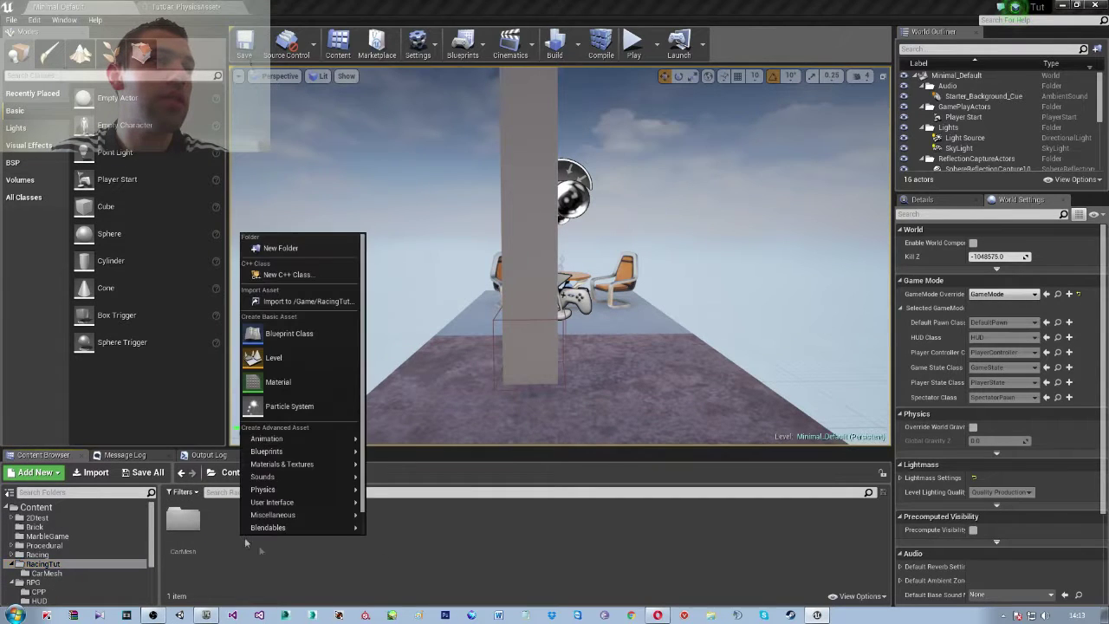
click(282, 333)
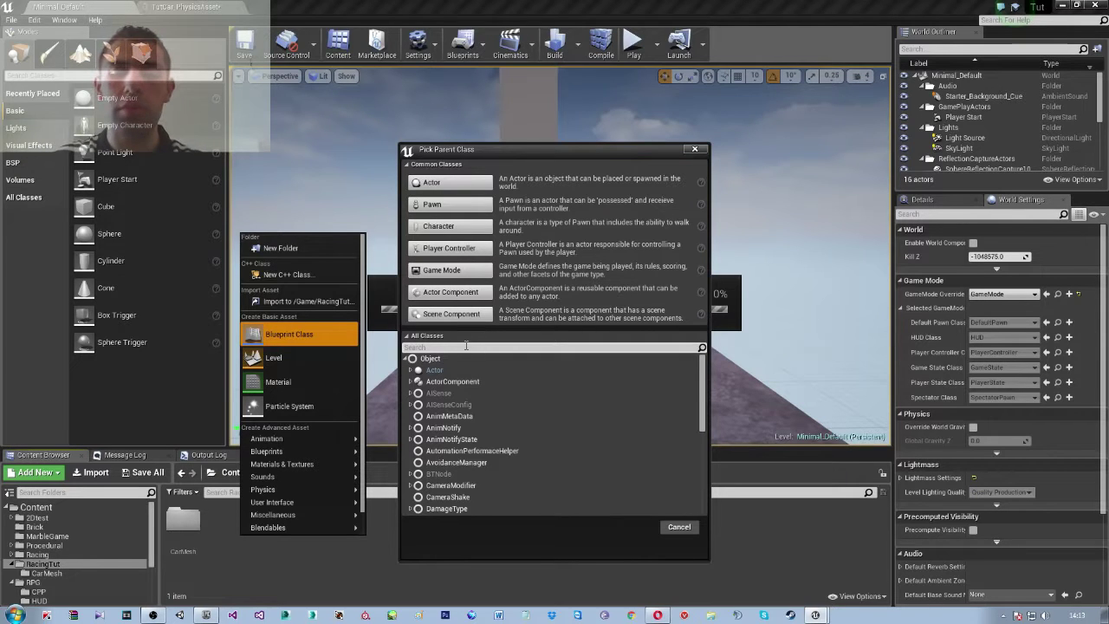
text(whe)
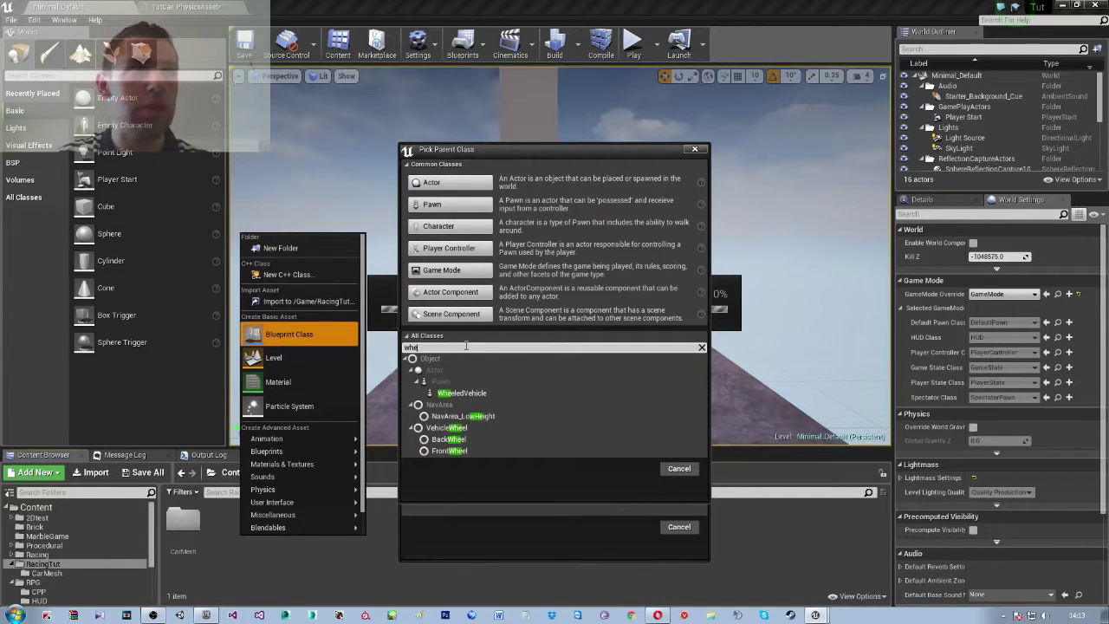
text(e)
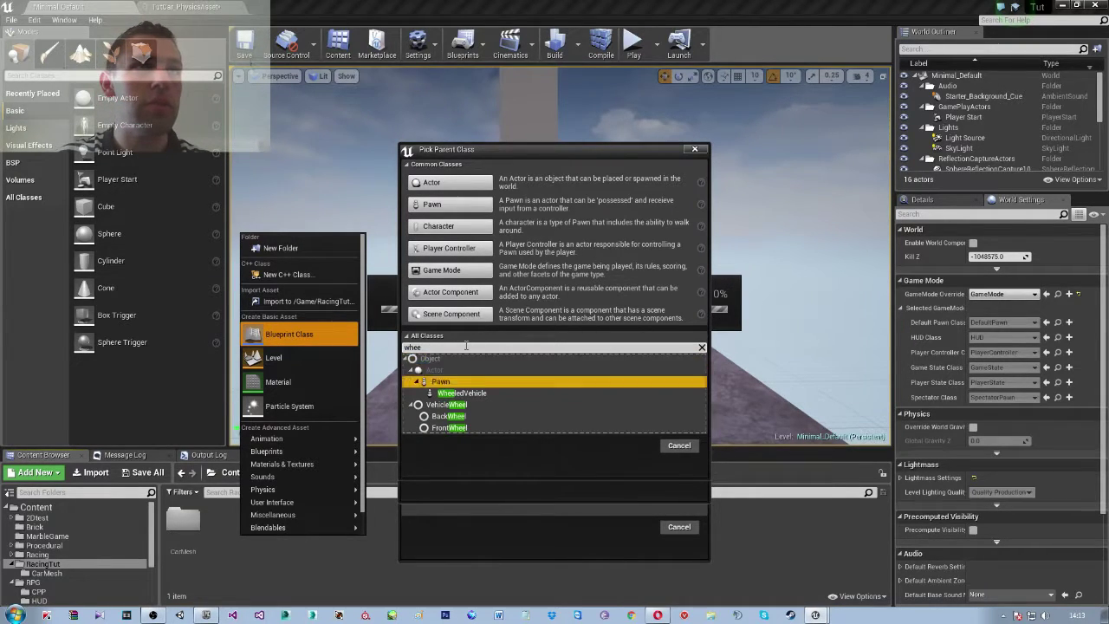
click(489, 393)
click(467, 392)
click(632, 446)
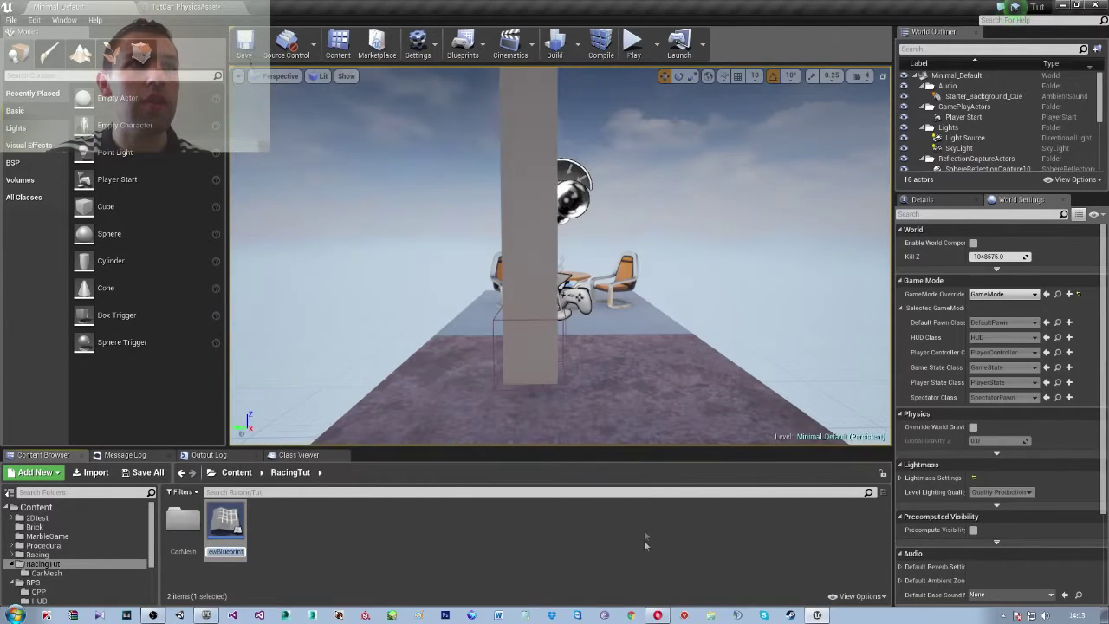
text(TutCarB)
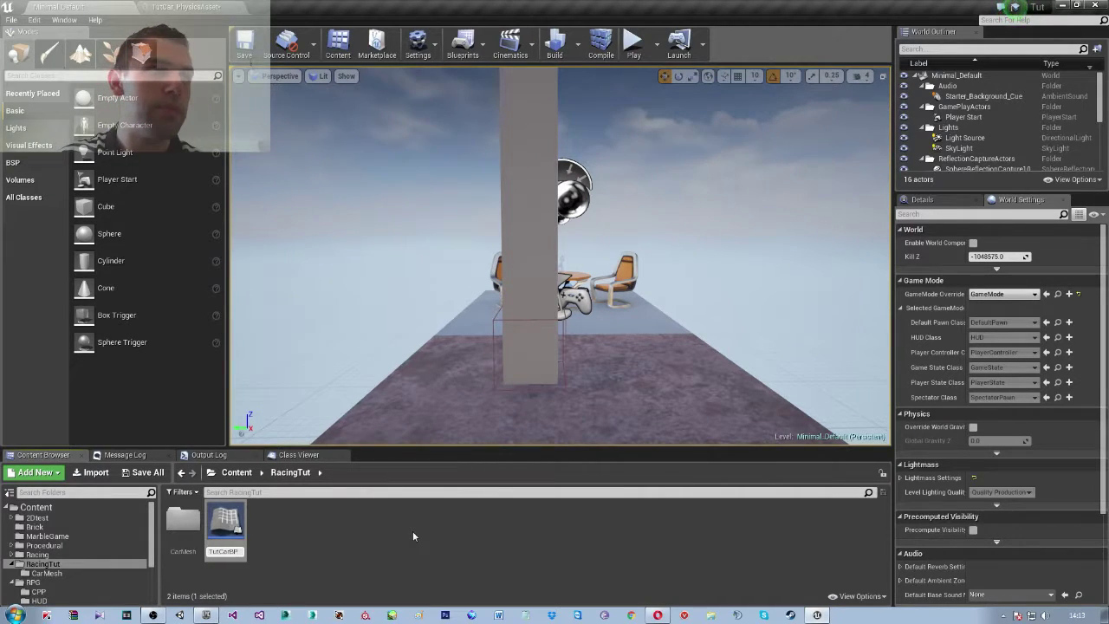
text(P)
key(Return)
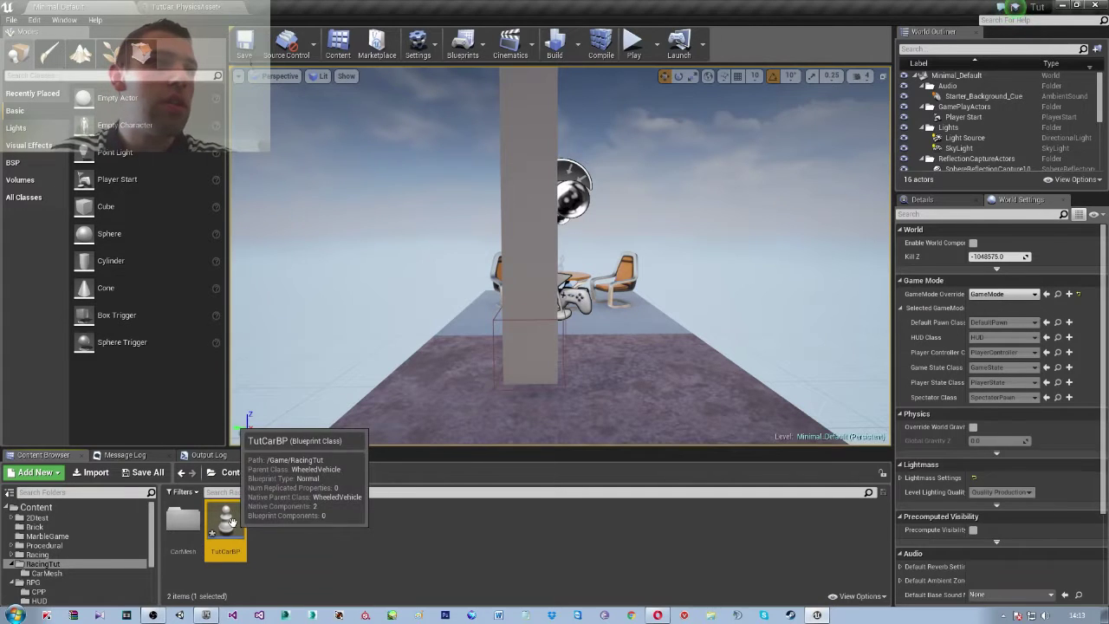
double_click(238, 517)
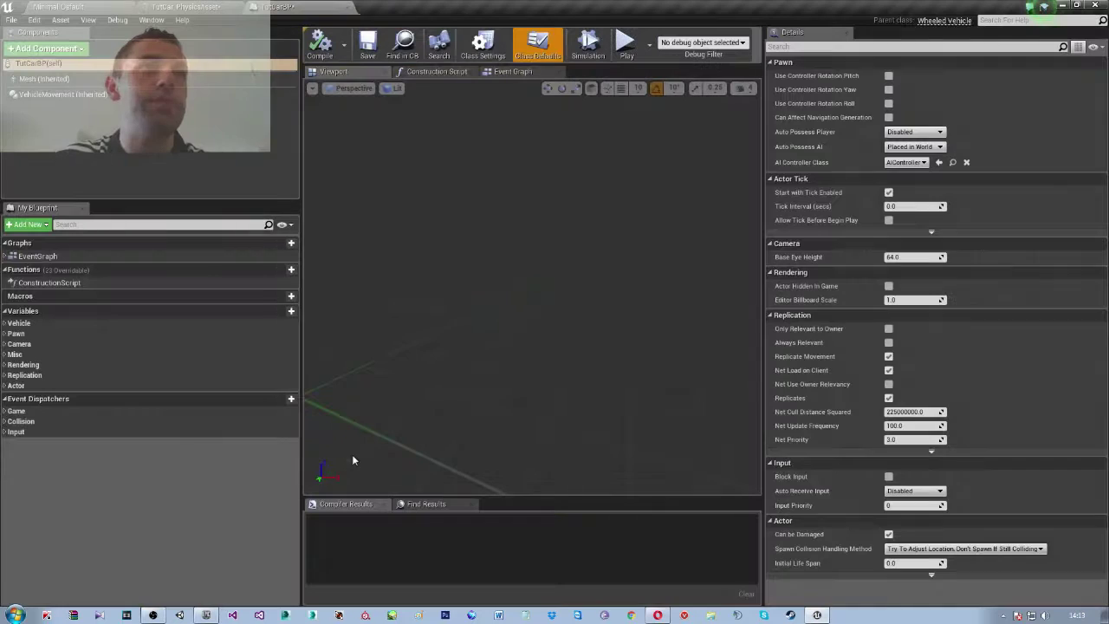
Set the Mesh component's Skeletal Mesh to TutCar, compile TutCarBP, and return to the level editor
click(44, 79)
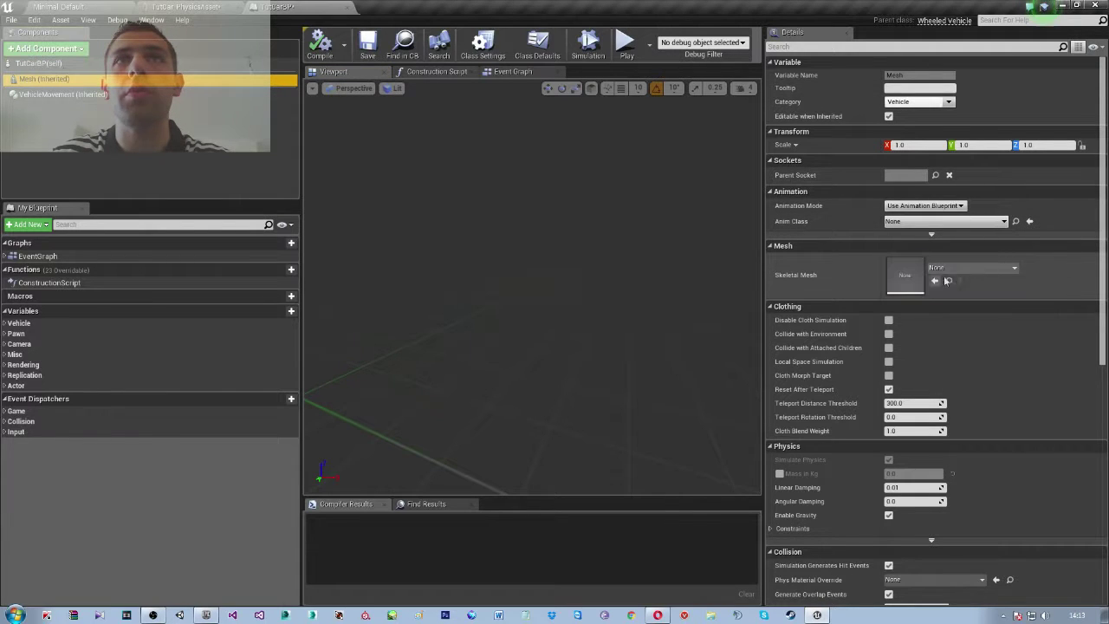
click(972, 270)
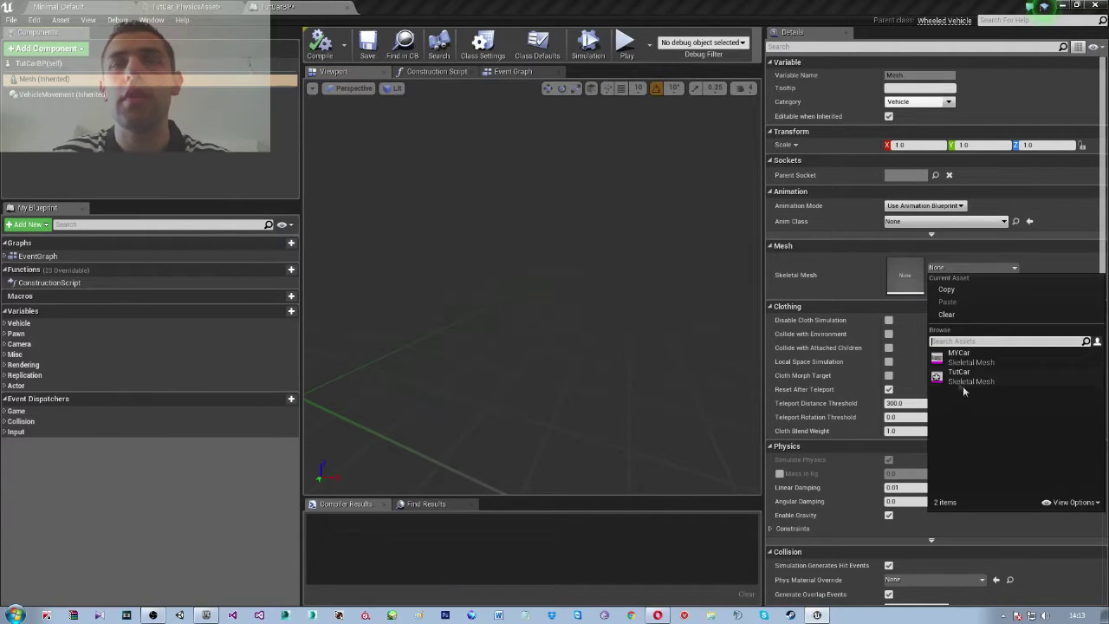
click(959, 374)
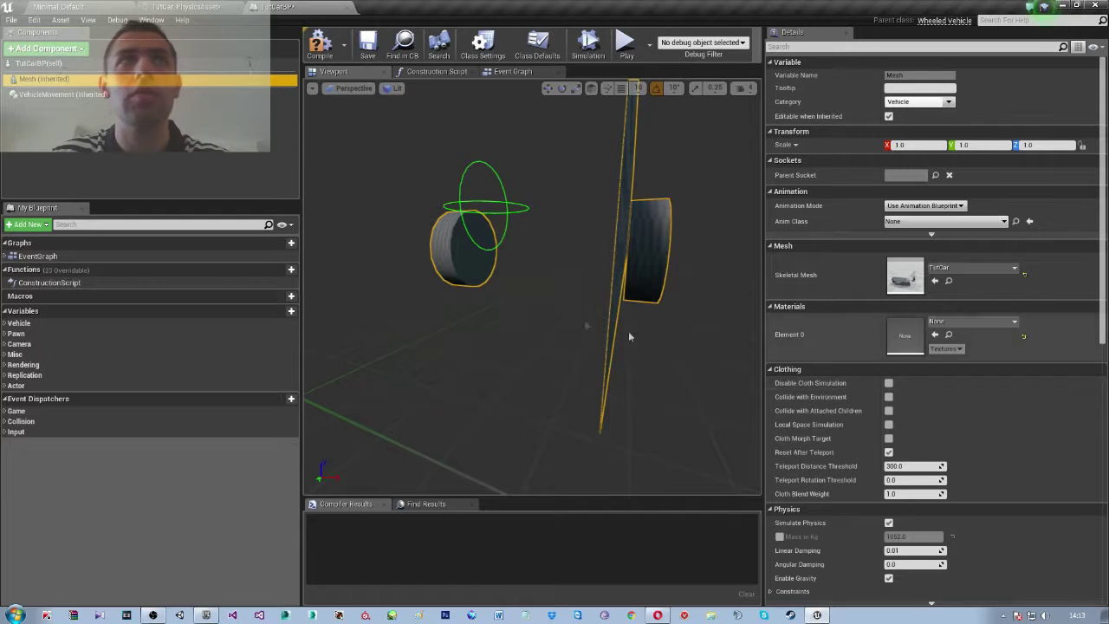
scroll(592, 282, down, 5)
drag(592, 282, 431, 299)
scroll(464, 290, up, 10)
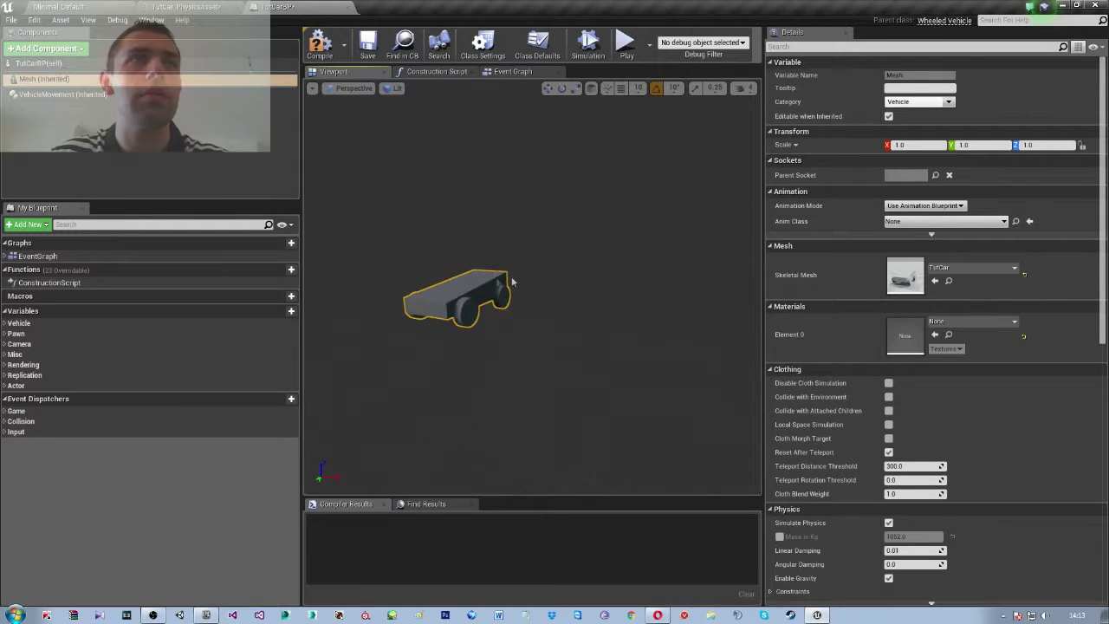
scroll(464, 289, down, 5)
scroll(431, 298, down, 3)
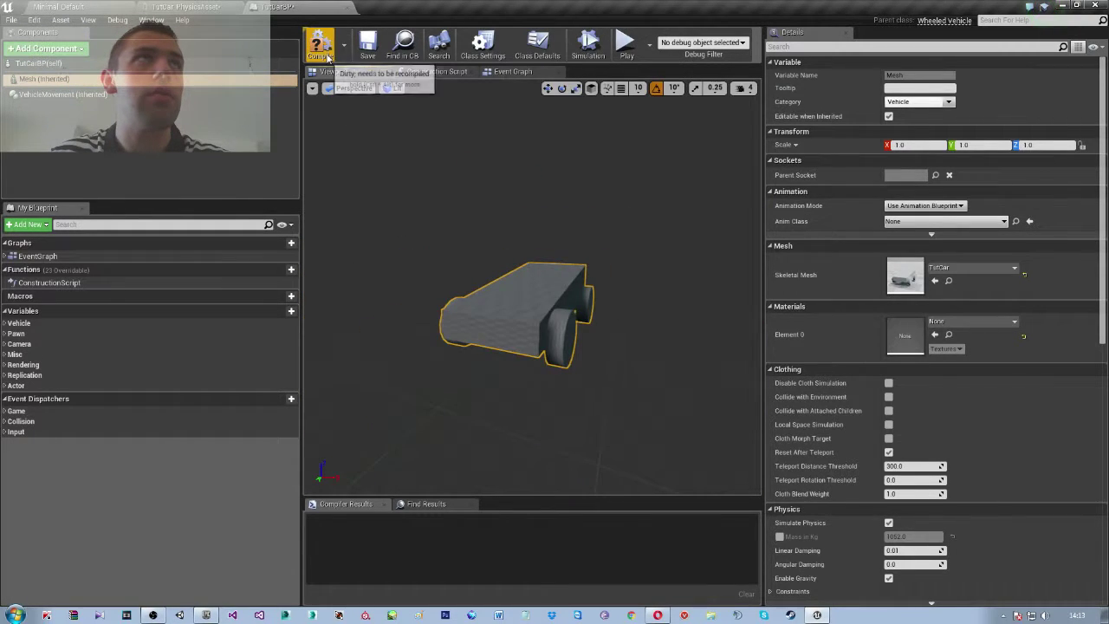
click(319, 48)
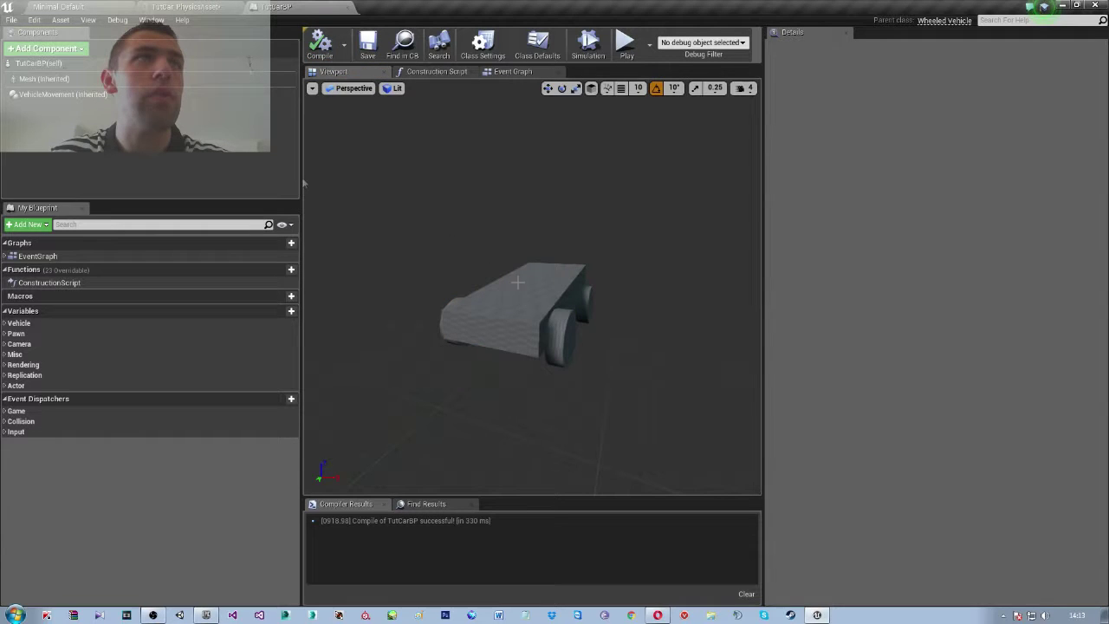
click(58, 6)
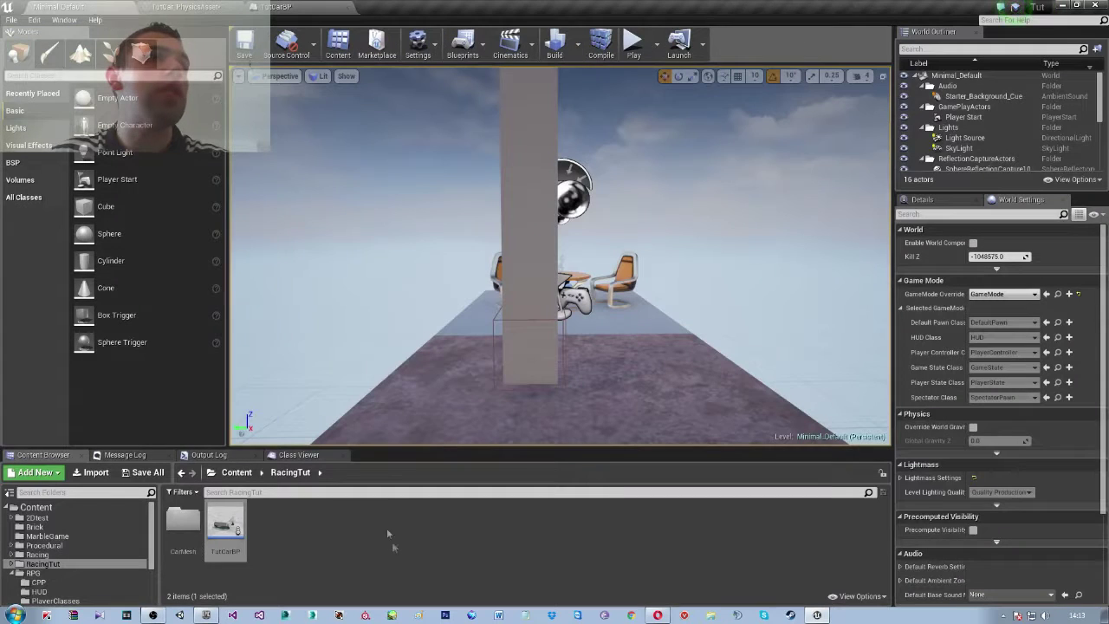
Create a VehicleWheel Blueprint named TutFrontWheel in RacingTut
right_click(333, 523)
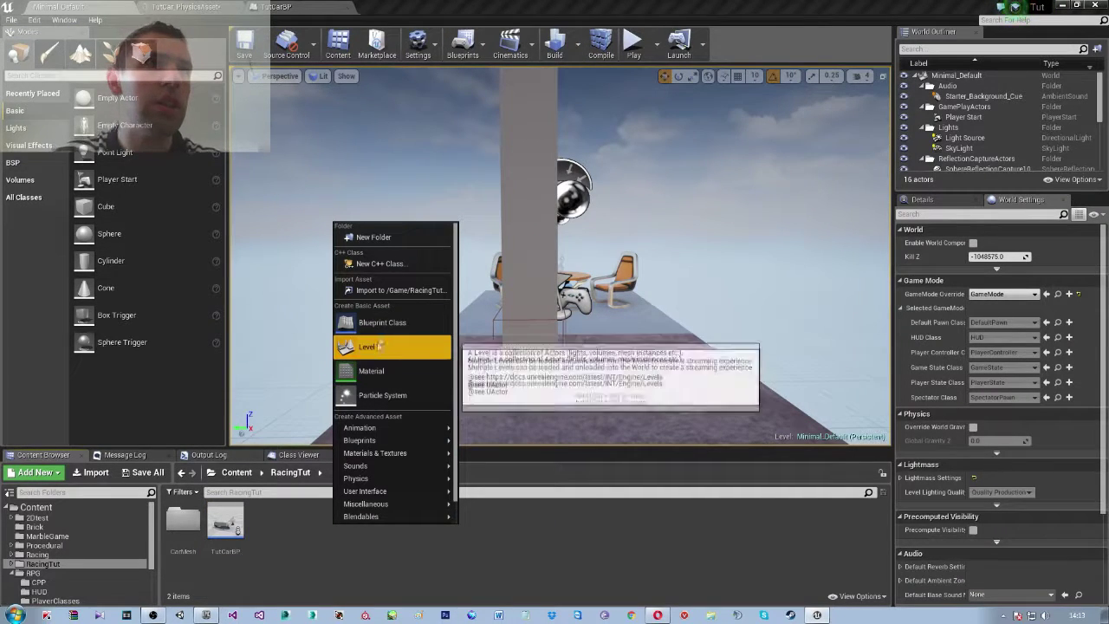
click(378, 328)
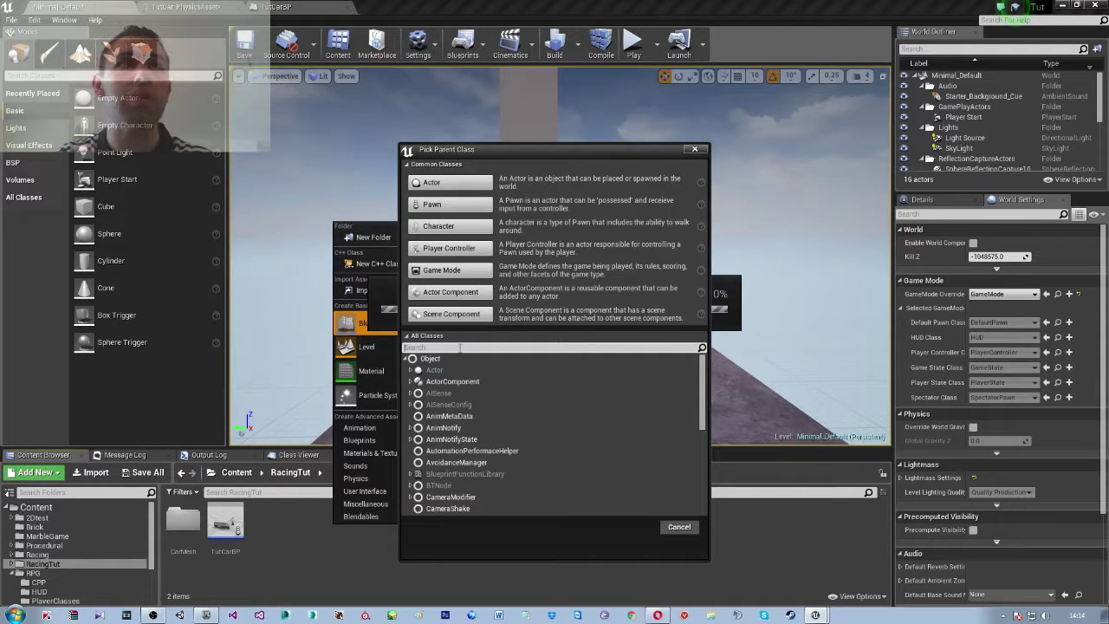
text(w)
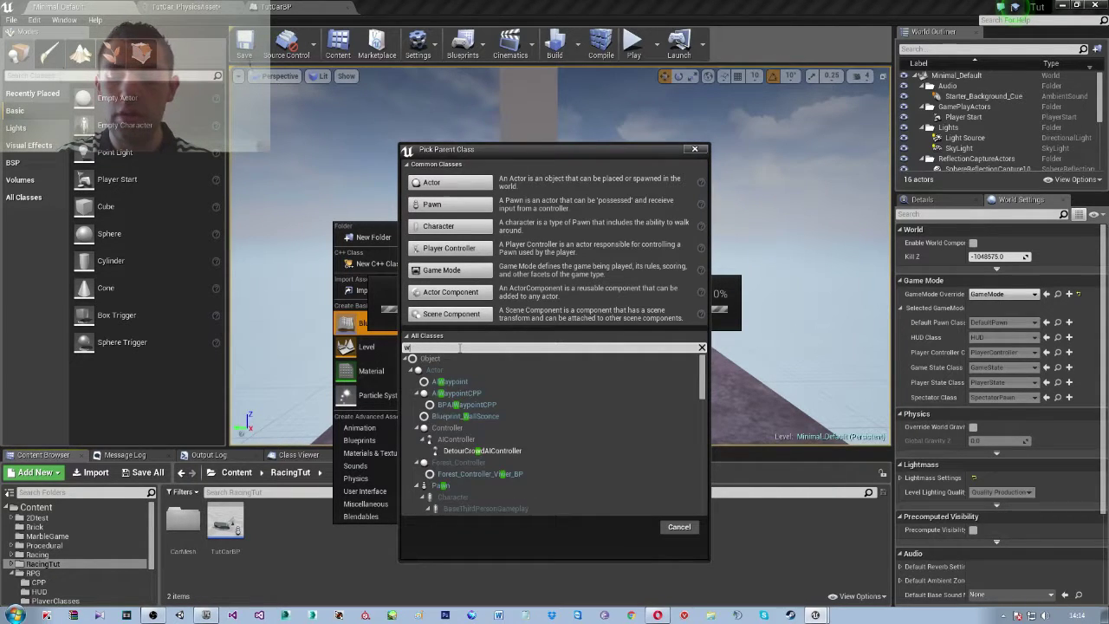
text(he)
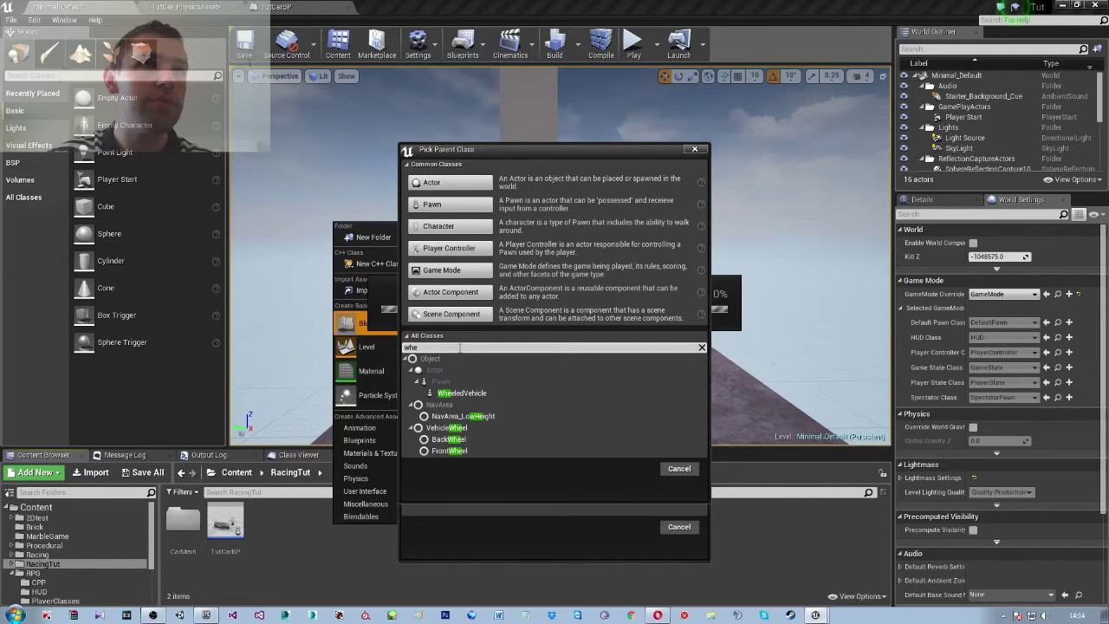
click(452, 428)
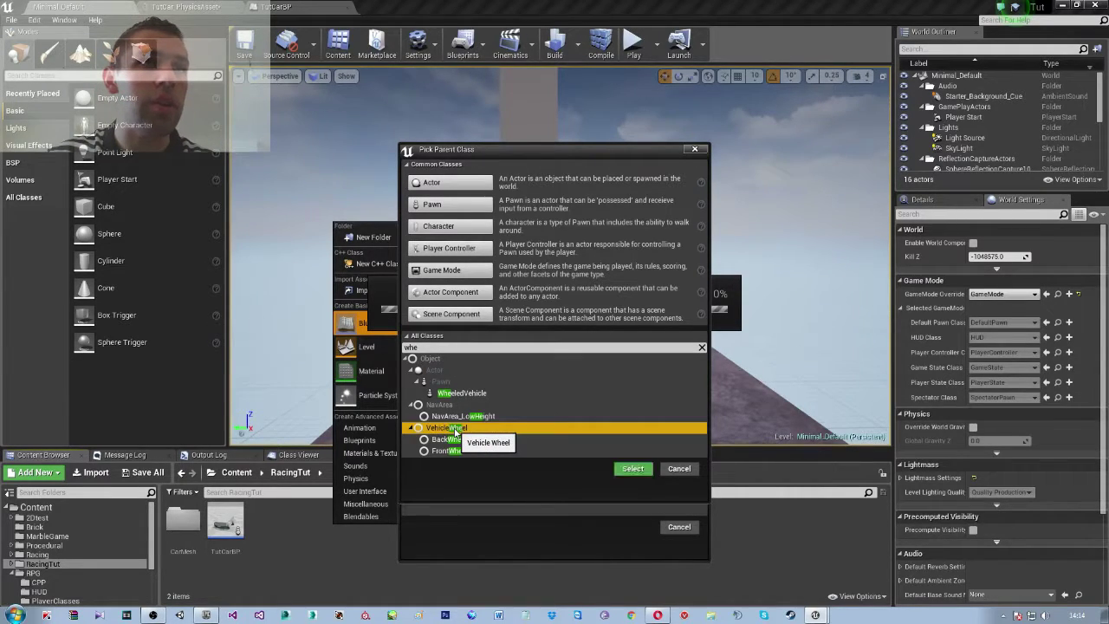
click(621, 465)
text(TutFrontWheel)
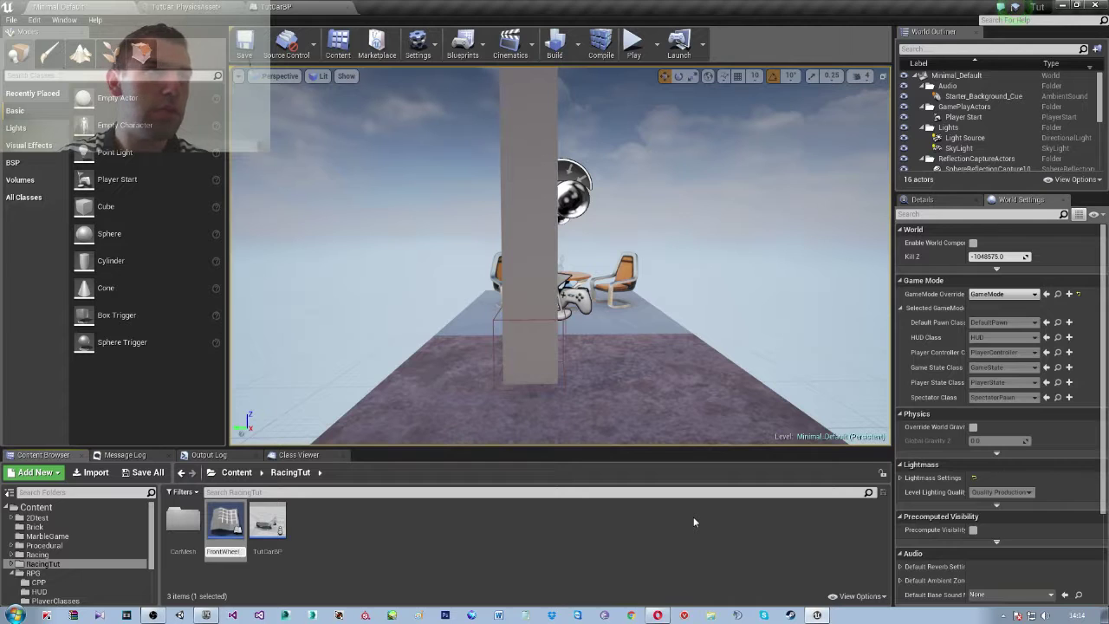
key(Return)
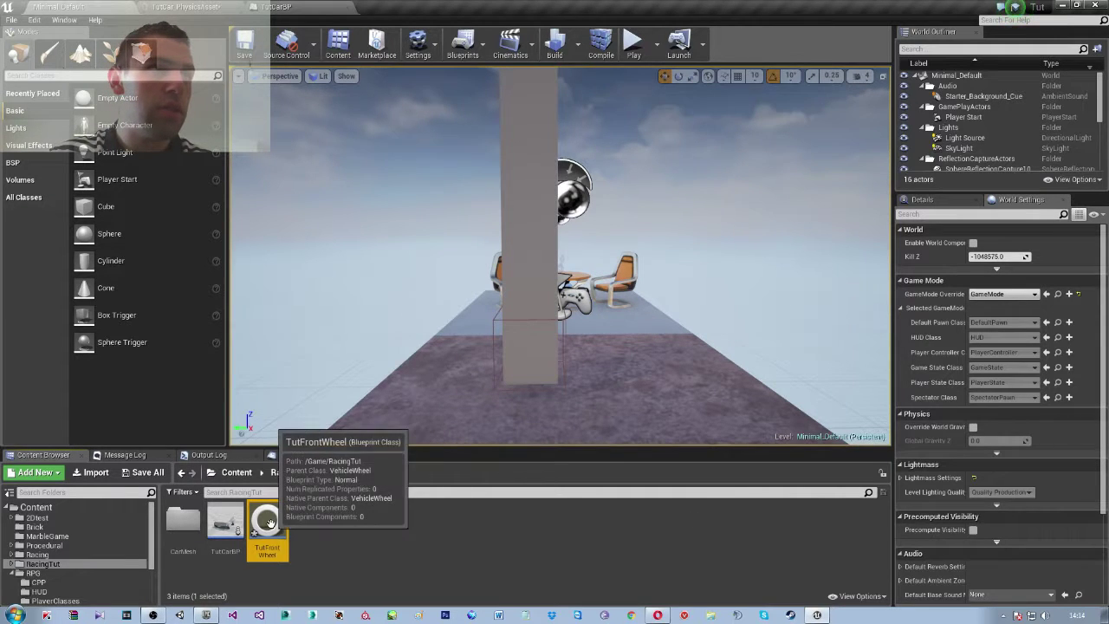
Duplicate TutFrontWheel and rename the copy TutBackWheel
right_click(273, 519)
mouse_move(364, 360)
click(459, 368)
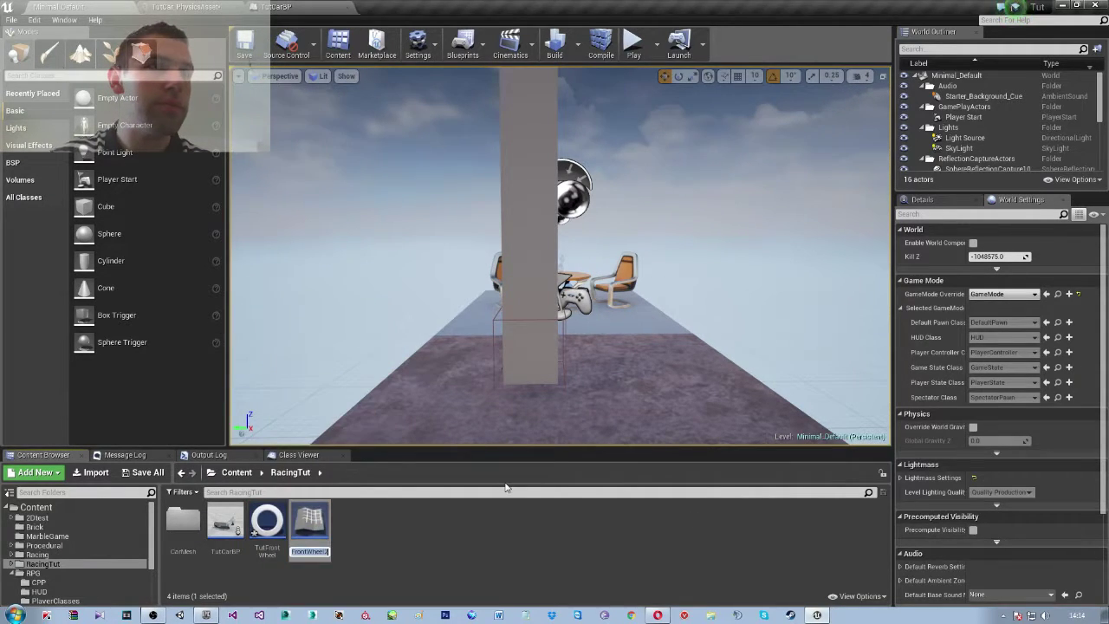
key(BackSpace)
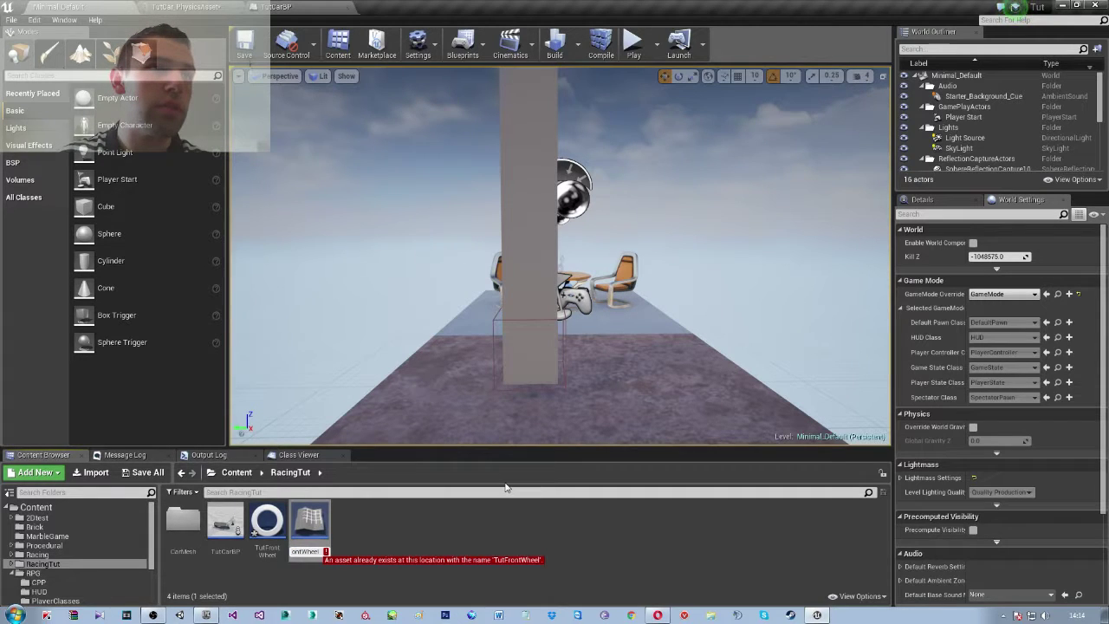
key(Left)
key(Left)
key(Left)
key(BackSpace)
key(BackSpace)
key(BackSpace)
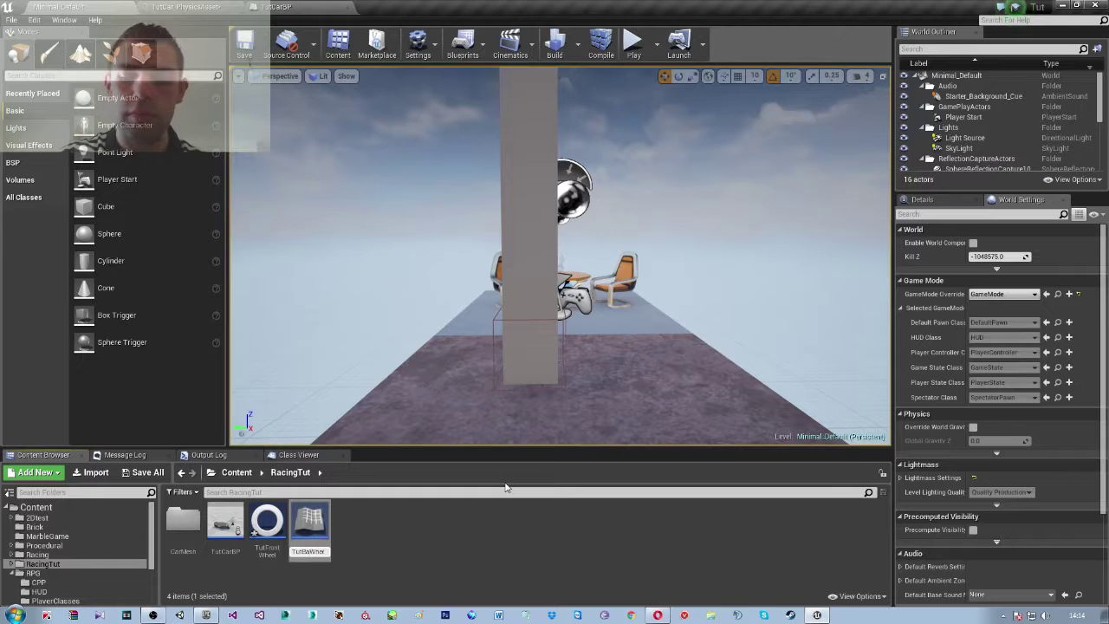
key(Return)
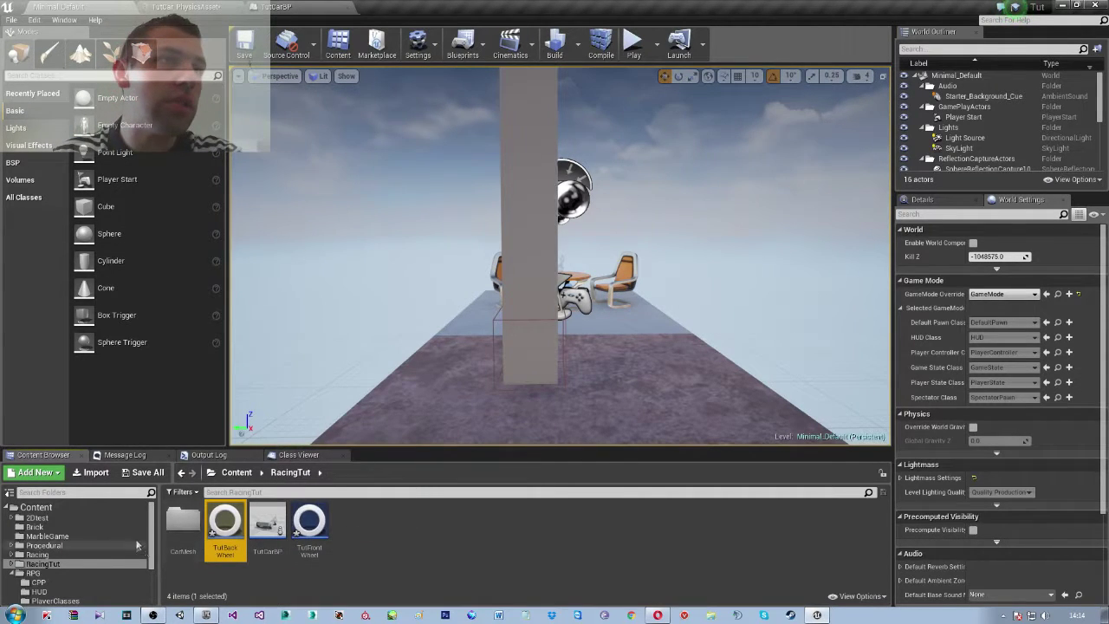
Set TutBackWheel's Steer Angle to 0.0, leaving Tire Type unchanged, and return to the level editor
double_click(218, 524)
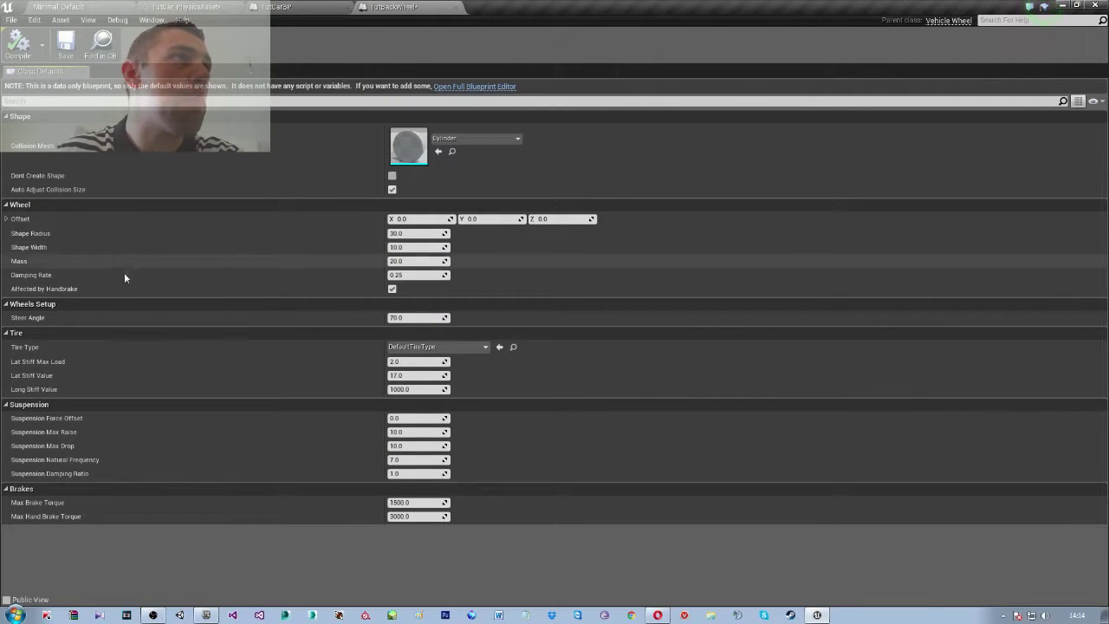
click(420, 317)
text(0)
key(Return)
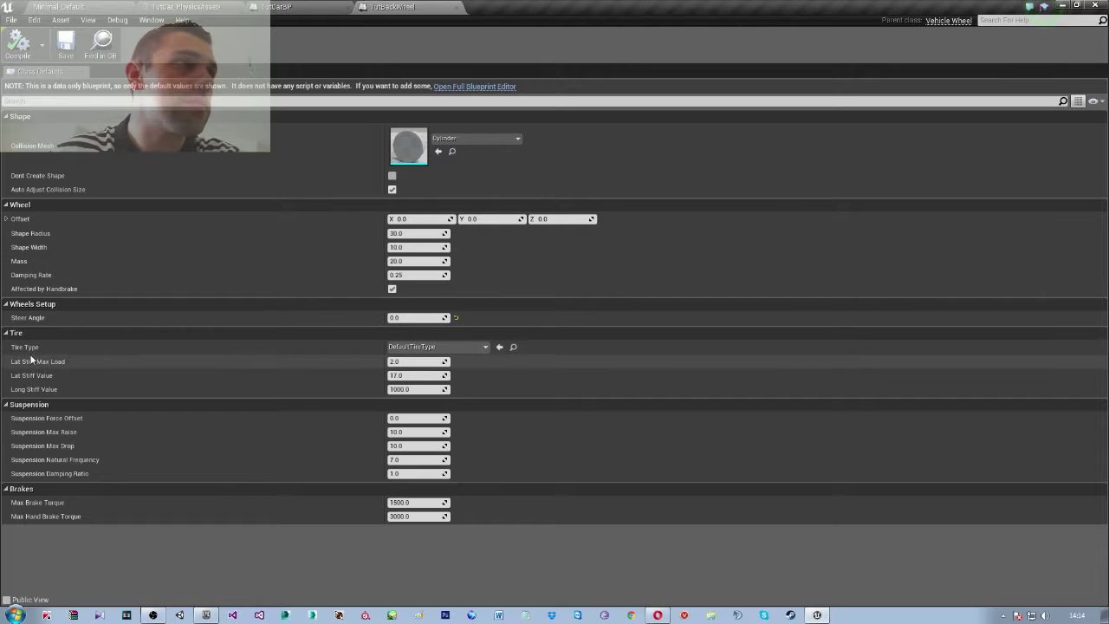
click(450, 348)
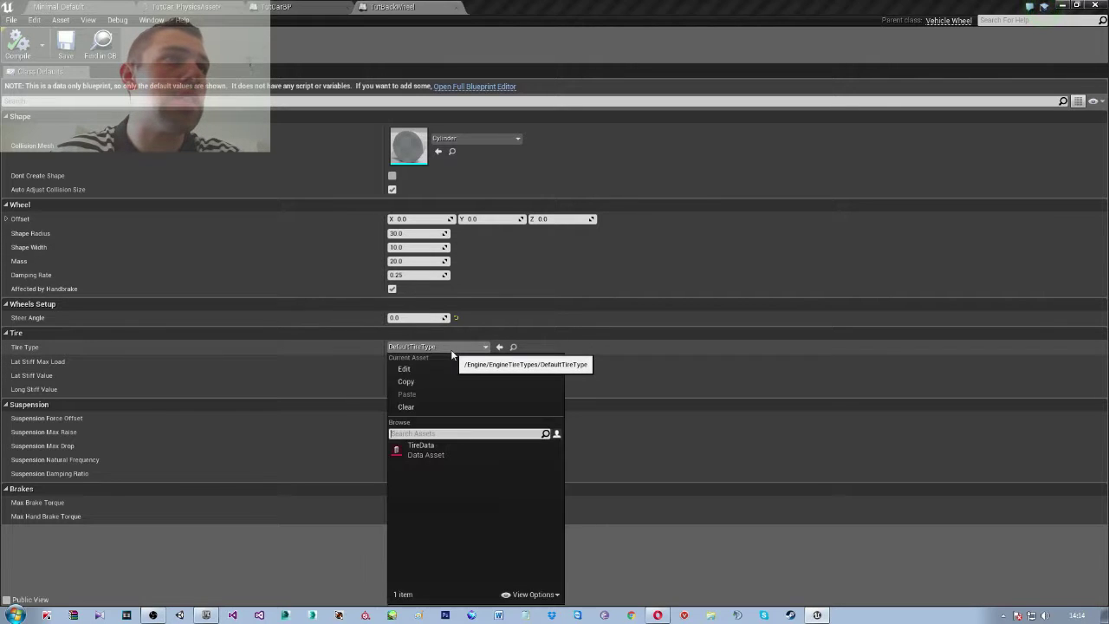
click(450, 349)
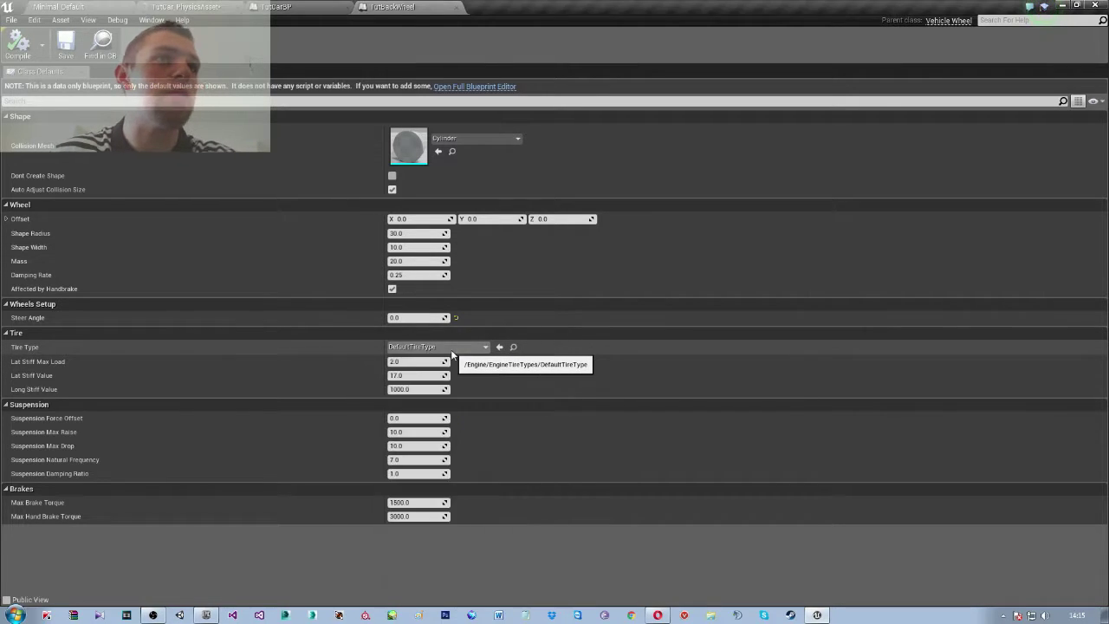
click(83, 8)
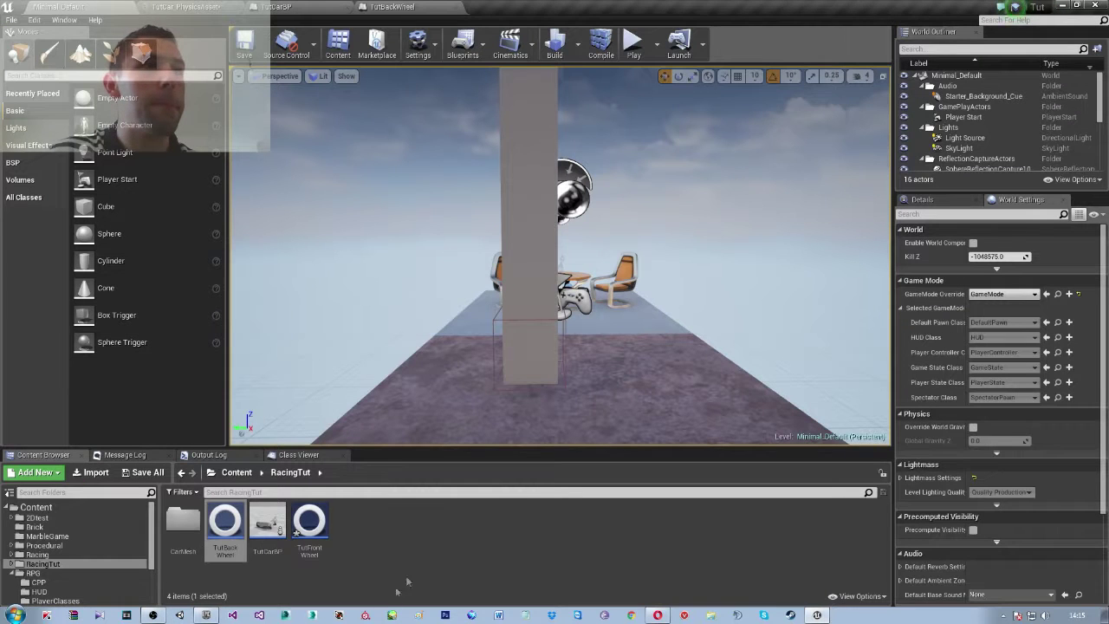
Create a TireType data asset named TutTireData in RacingTut and open it
right_click(406, 548)
mouse_move(433, 464)
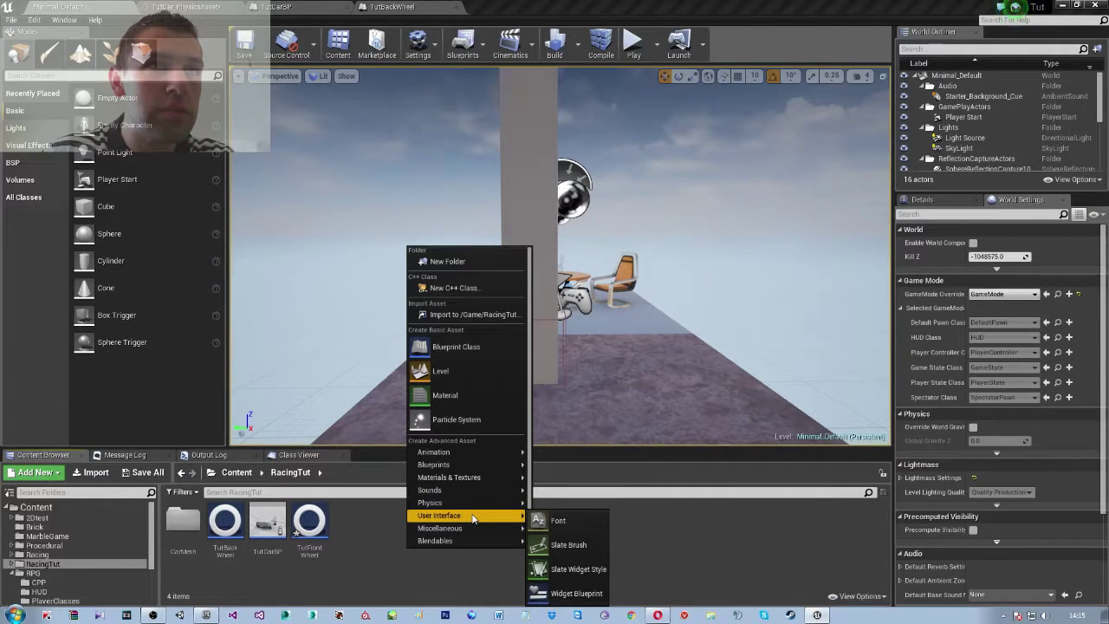
mouse_move(468, 533)
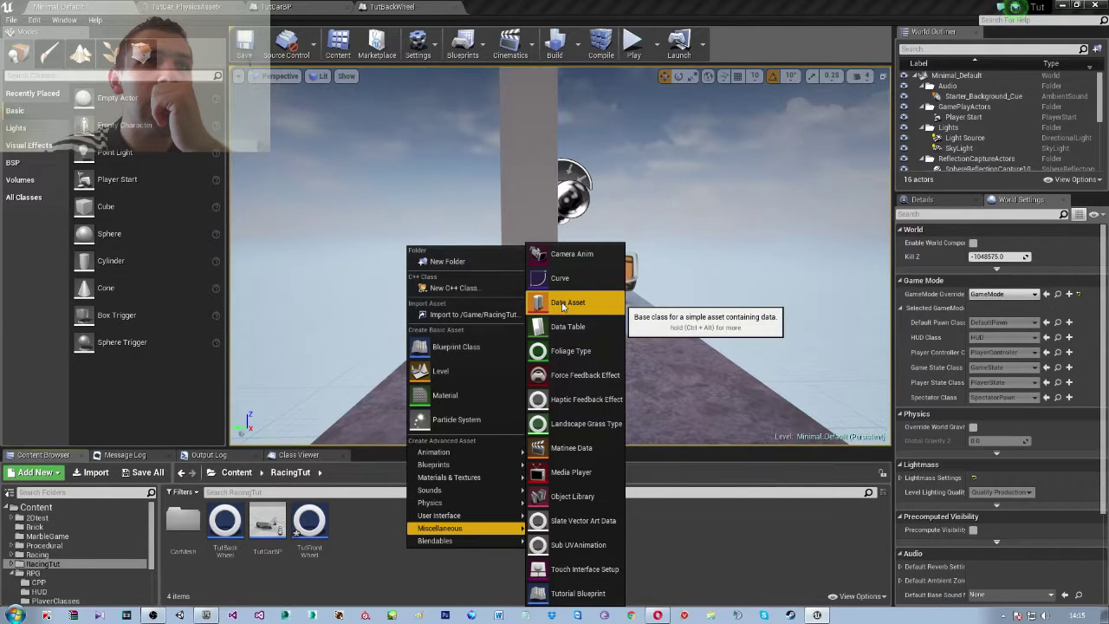
click(563, 303)
click(430, 250)
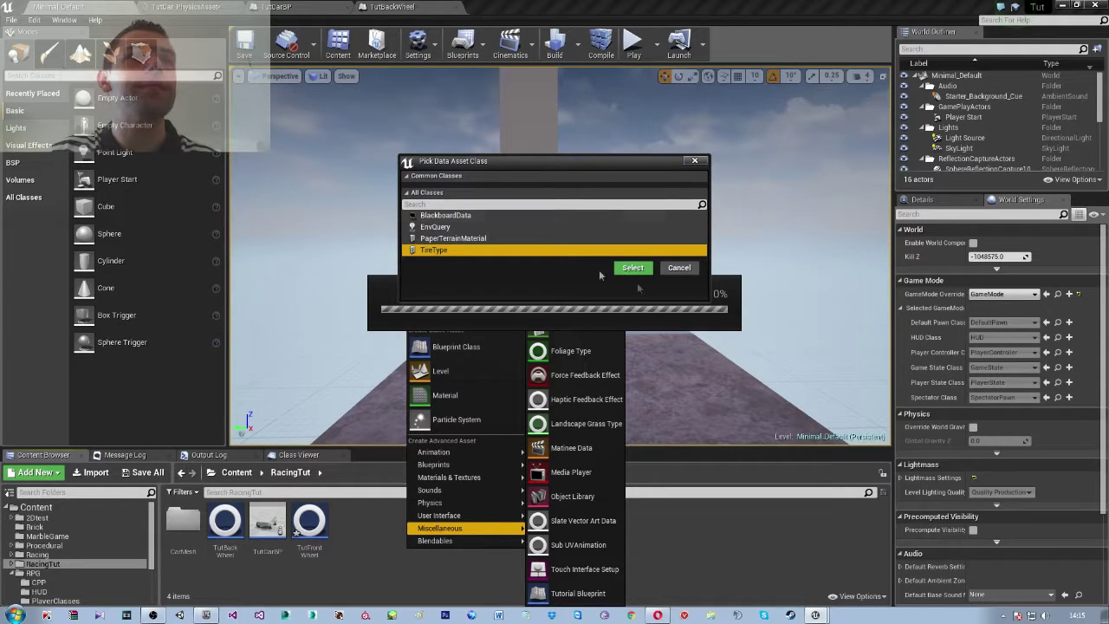
click(633, 268)
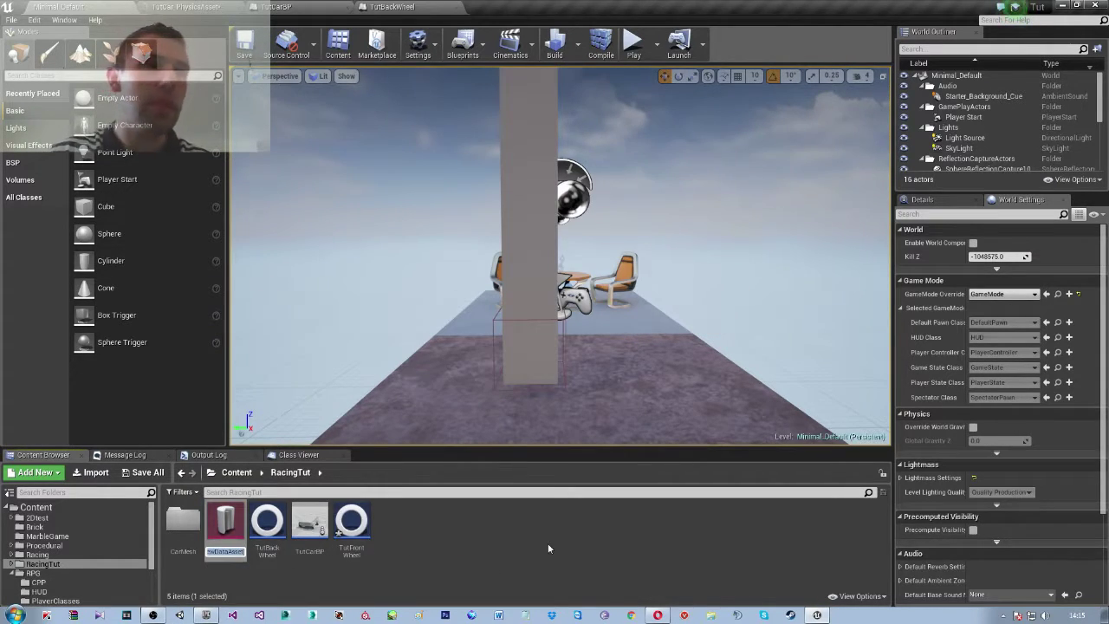
key(BackSpace)
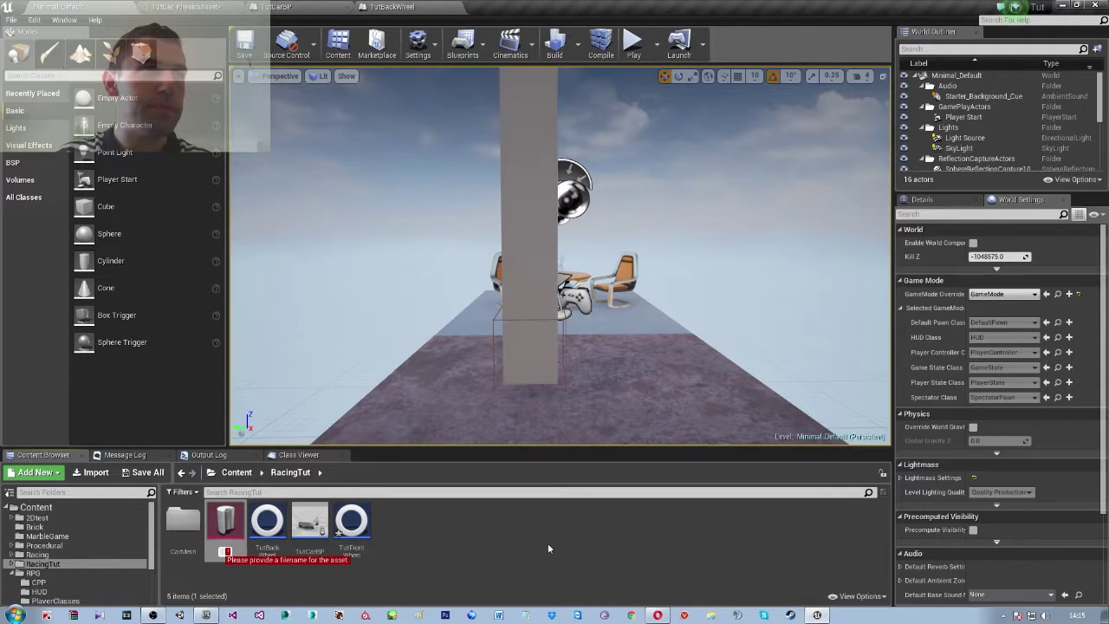
text(TutTire)
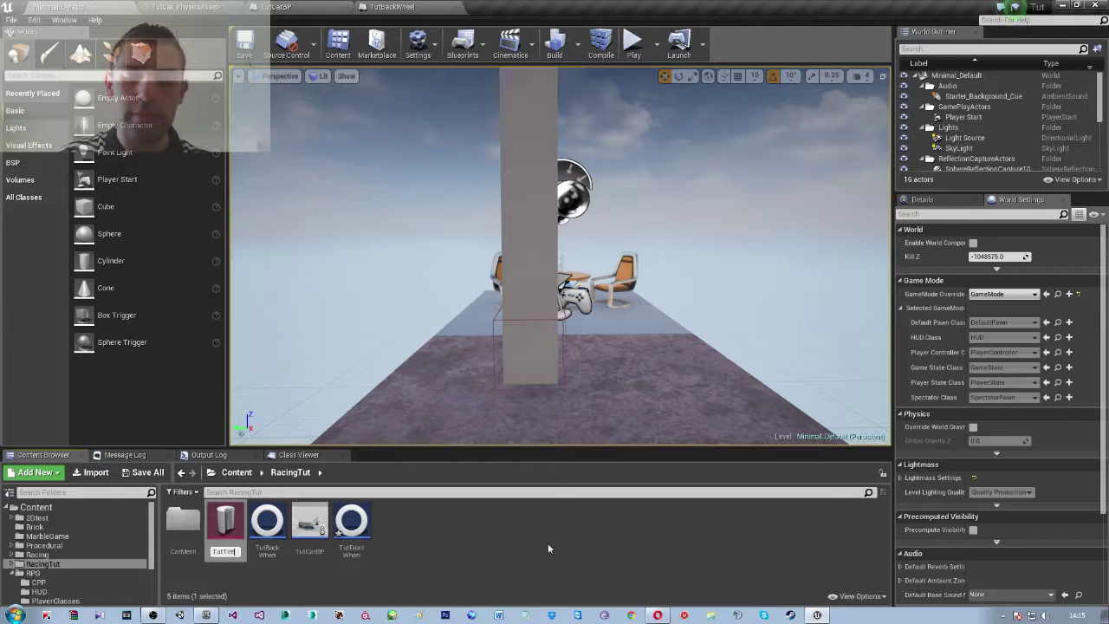
text(ata)
key(Return)
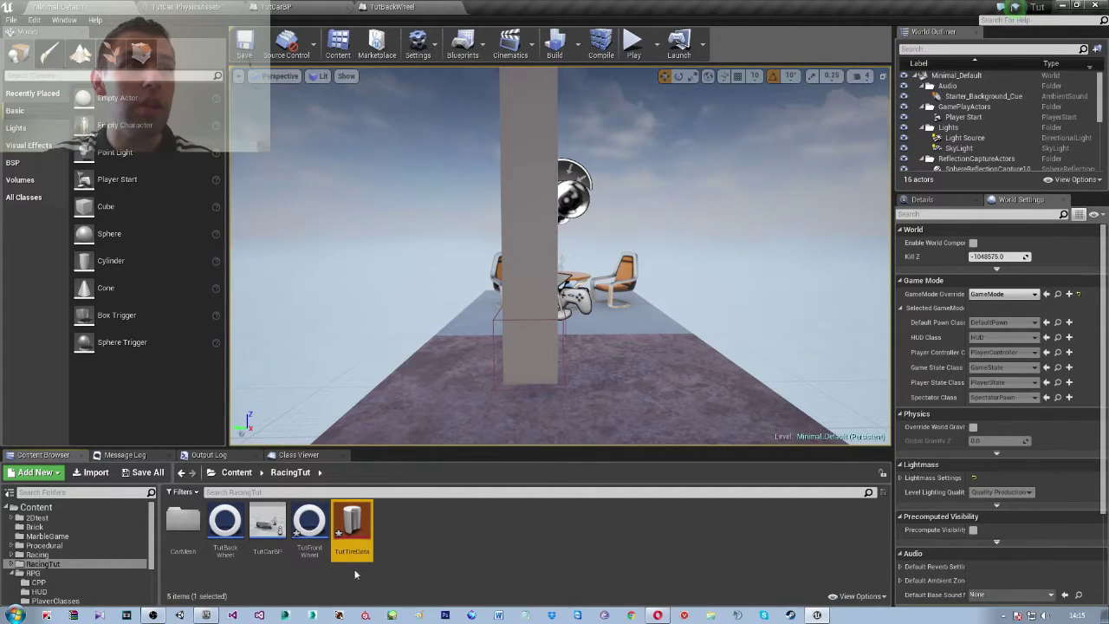
double_click(351, 528)
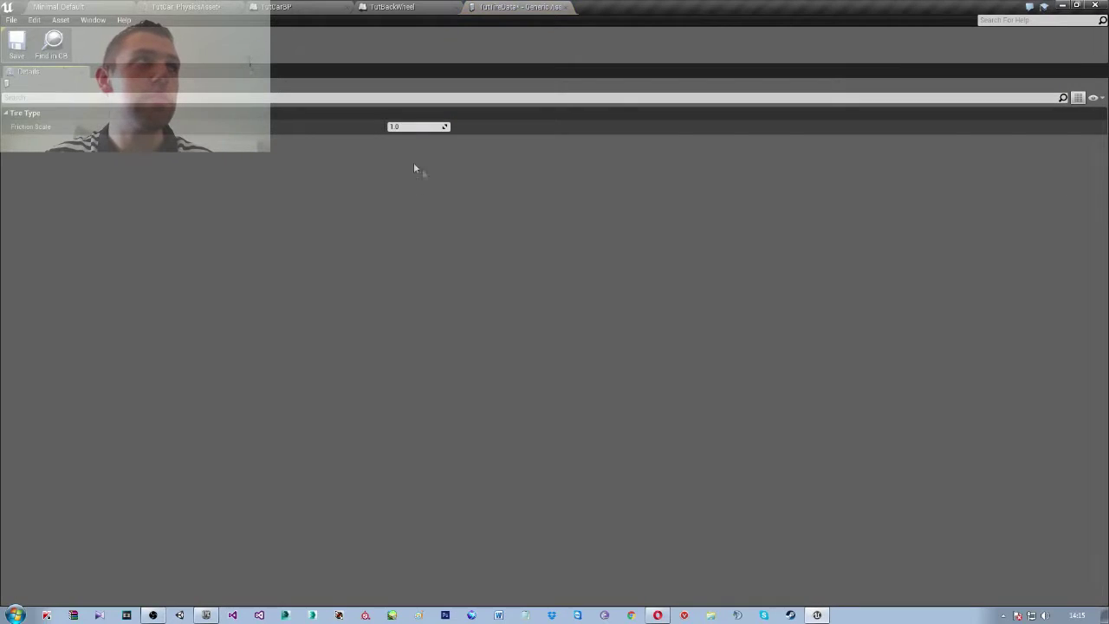
Set TutBackWheel's Tire Type to TutTireData, compile and save it, and close the Blueprint
click(564, 7)
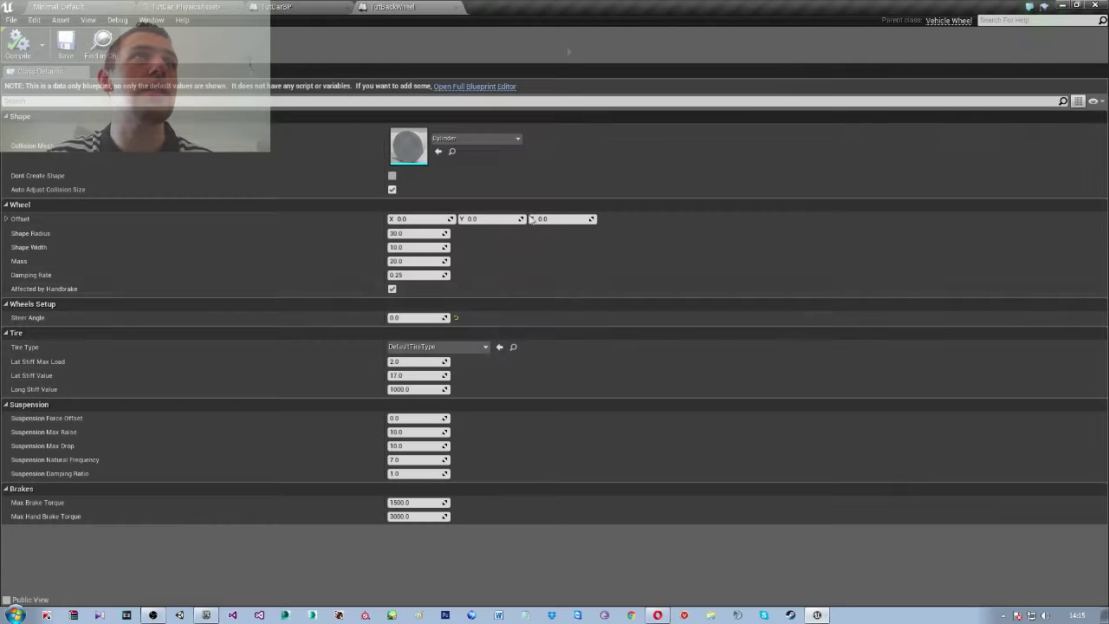
click(438, 346)
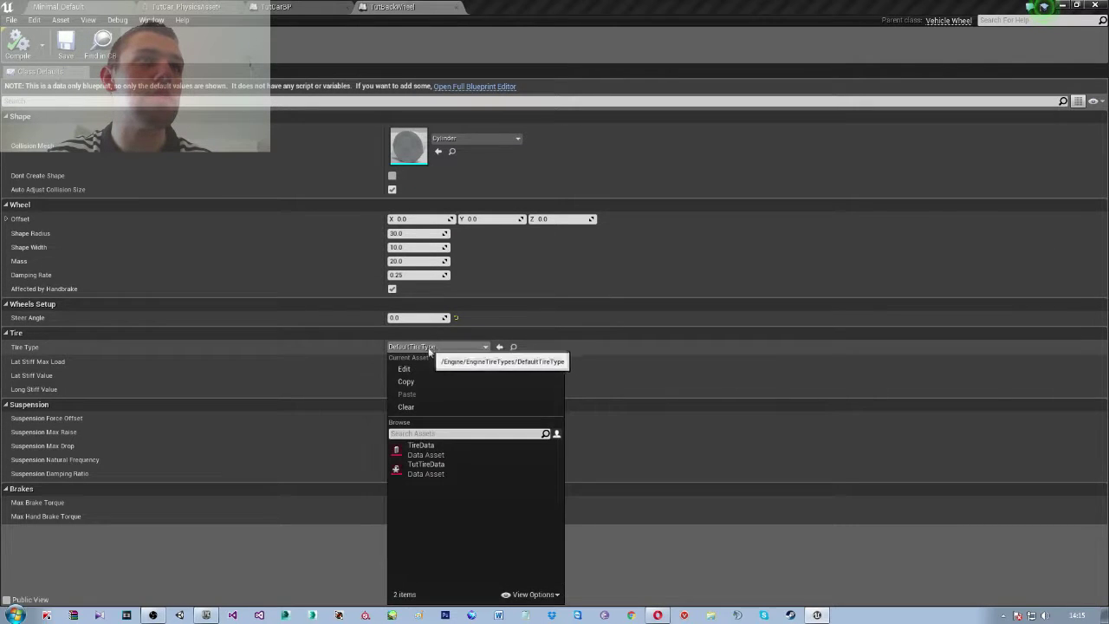
click(437, 468)
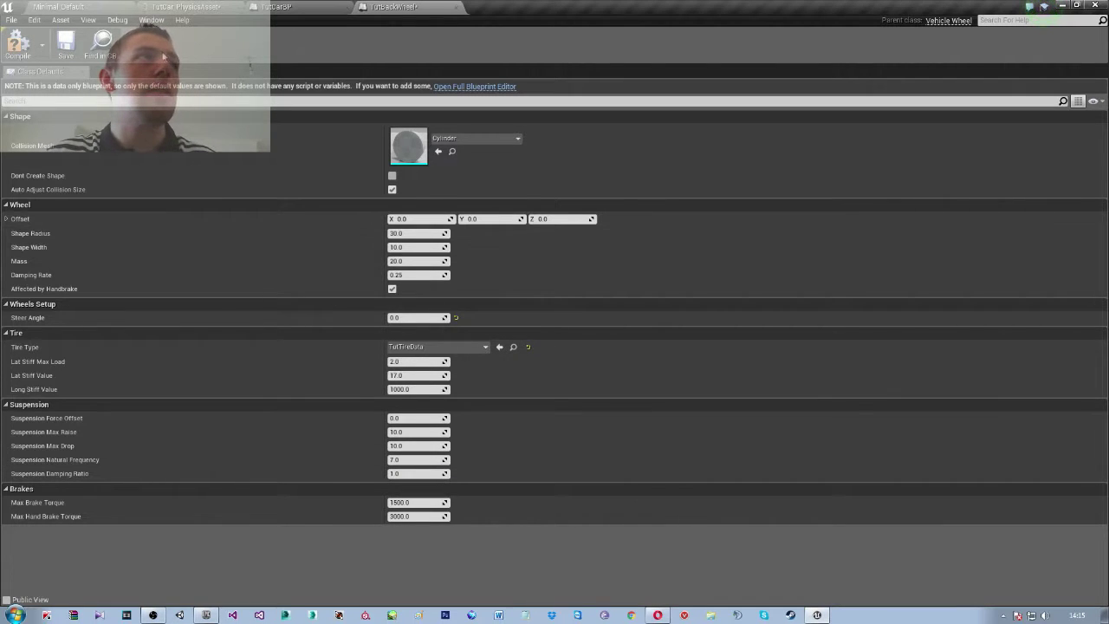
click(18, 44)
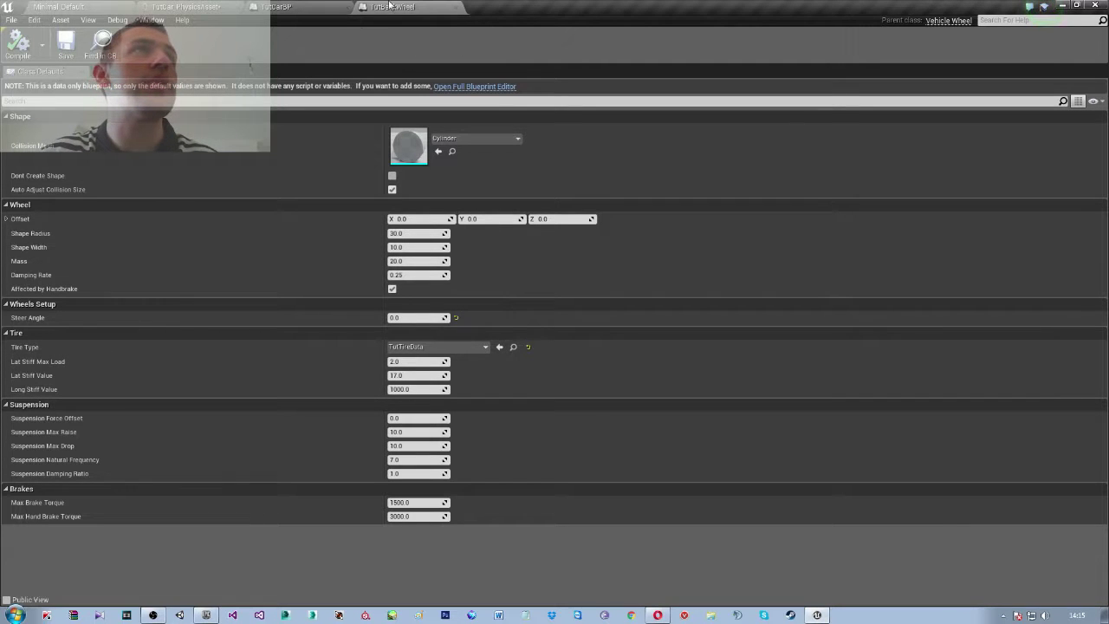
click(459, 7)
click(78, 13)
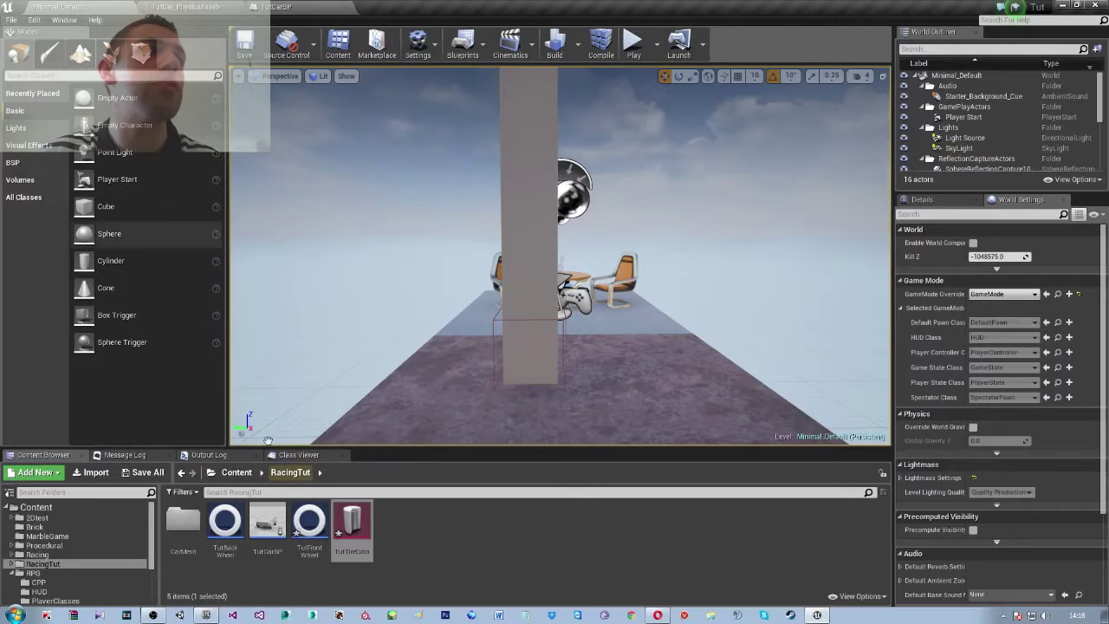
Open TutFrontWheel, set its Tire Type to TutTireData, and close it
double_click(312, 521)
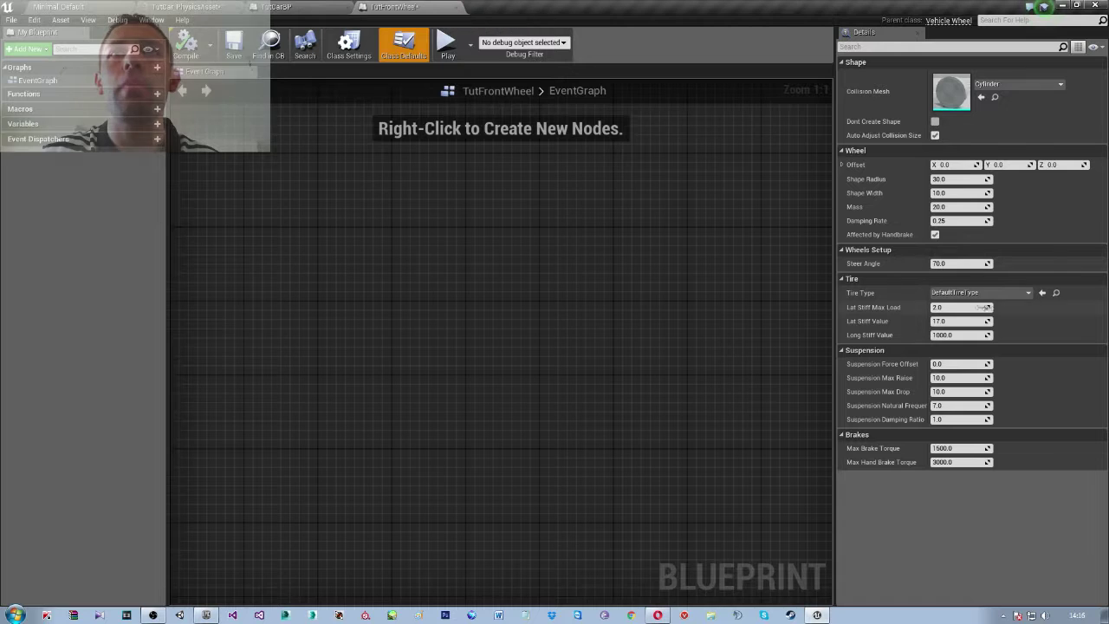
click(990, 295)
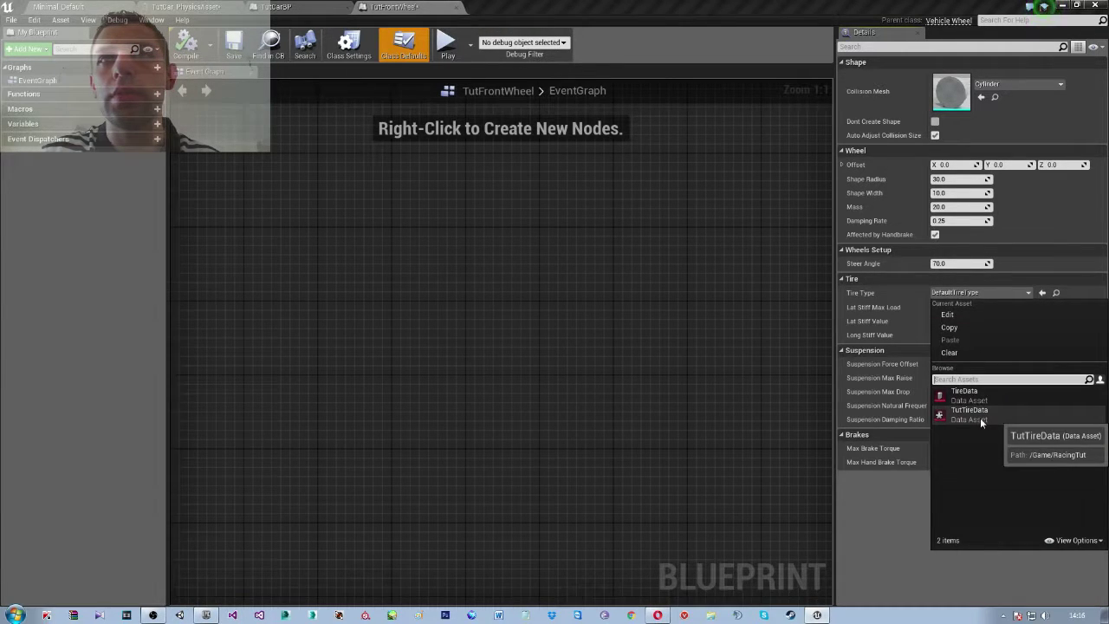
click(970, 412)
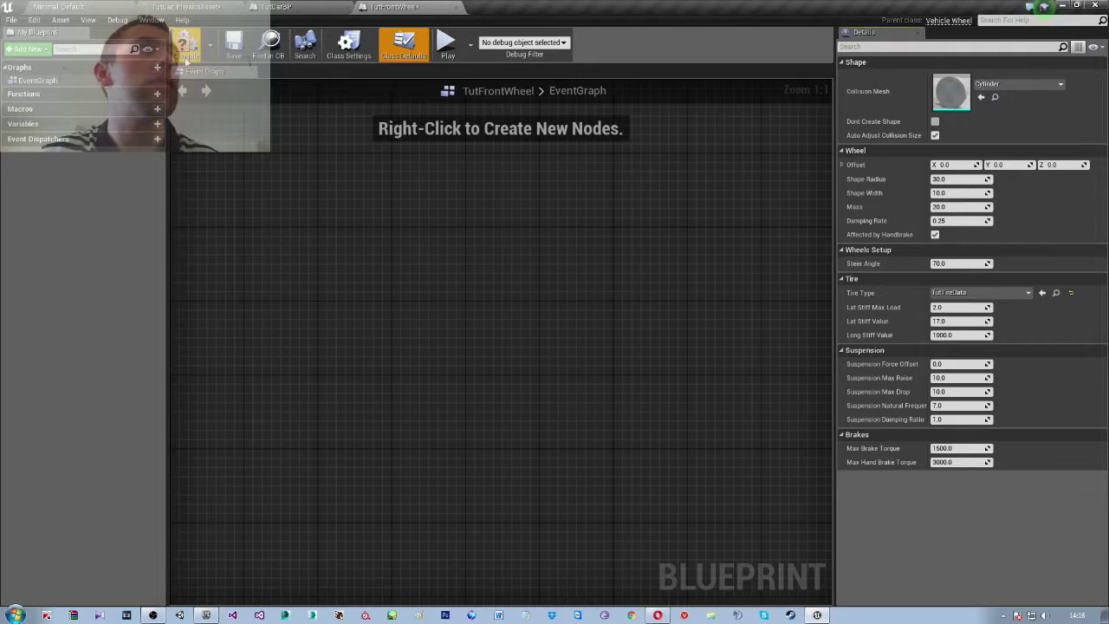
click(456, 7)
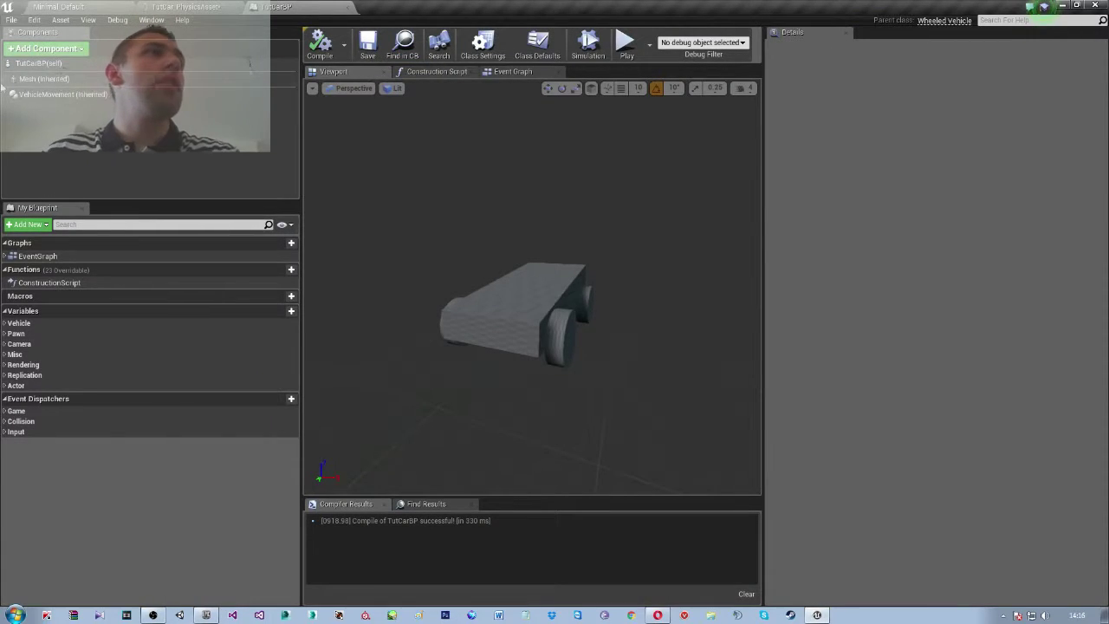
In TutCarBP's vehicle movement settings, set wheel setups 0 and 1 to the TutFrontWheel class
click(52, 79)
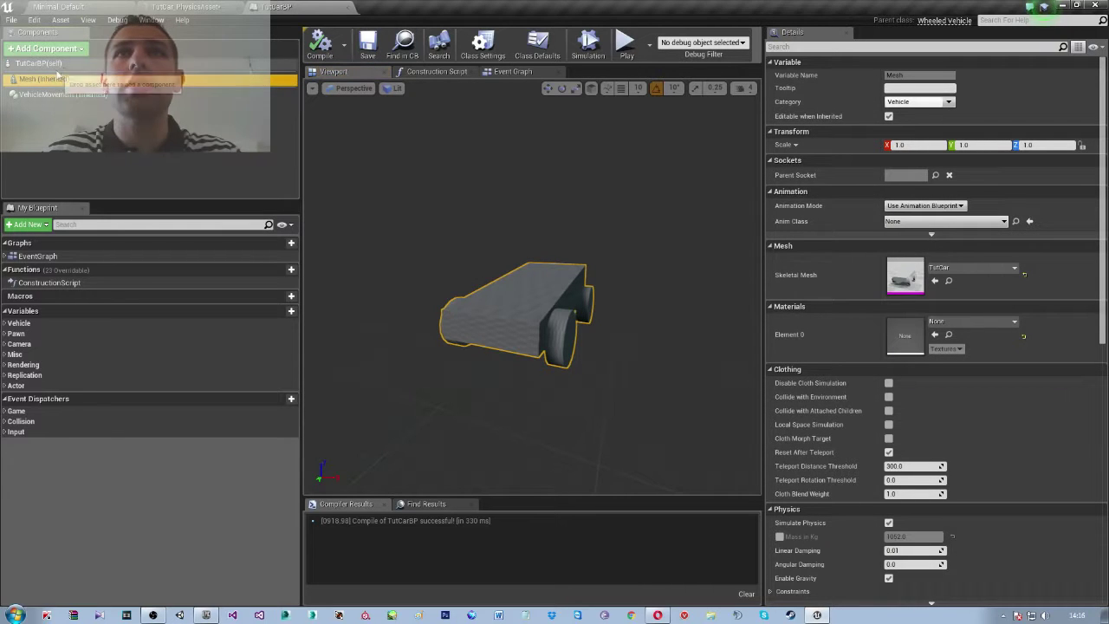
click(48, 63)
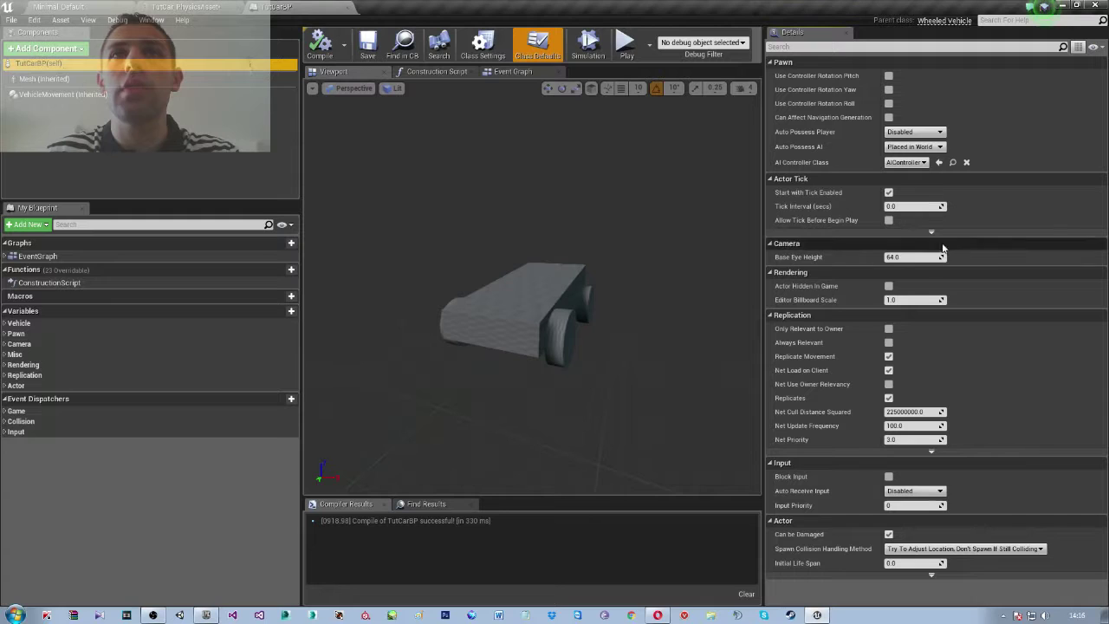
click(67, 93)
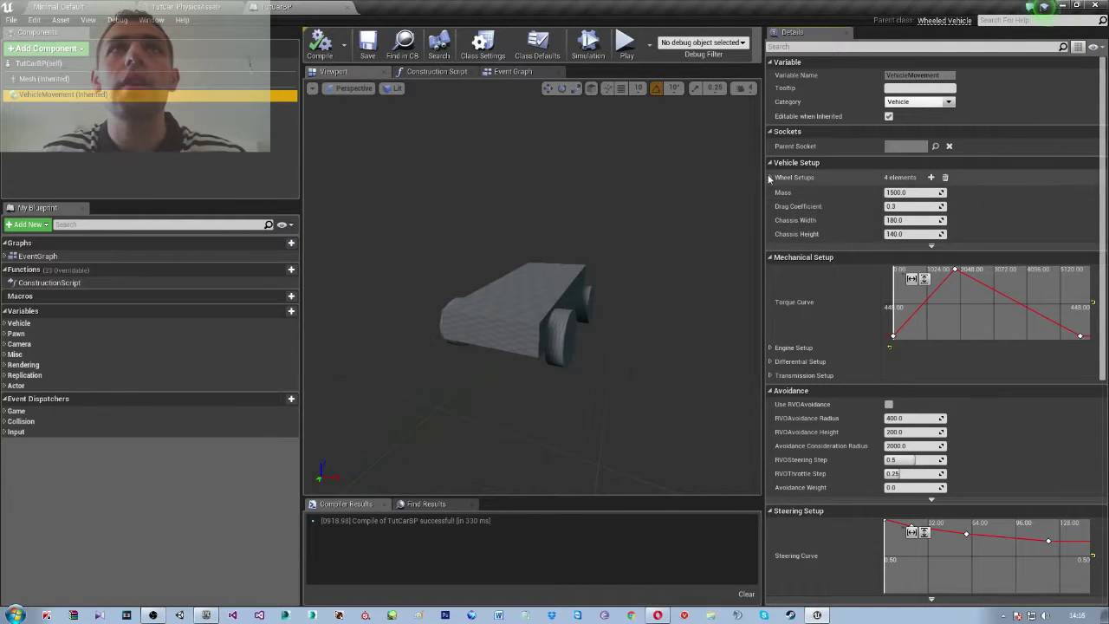
click(770, 176)
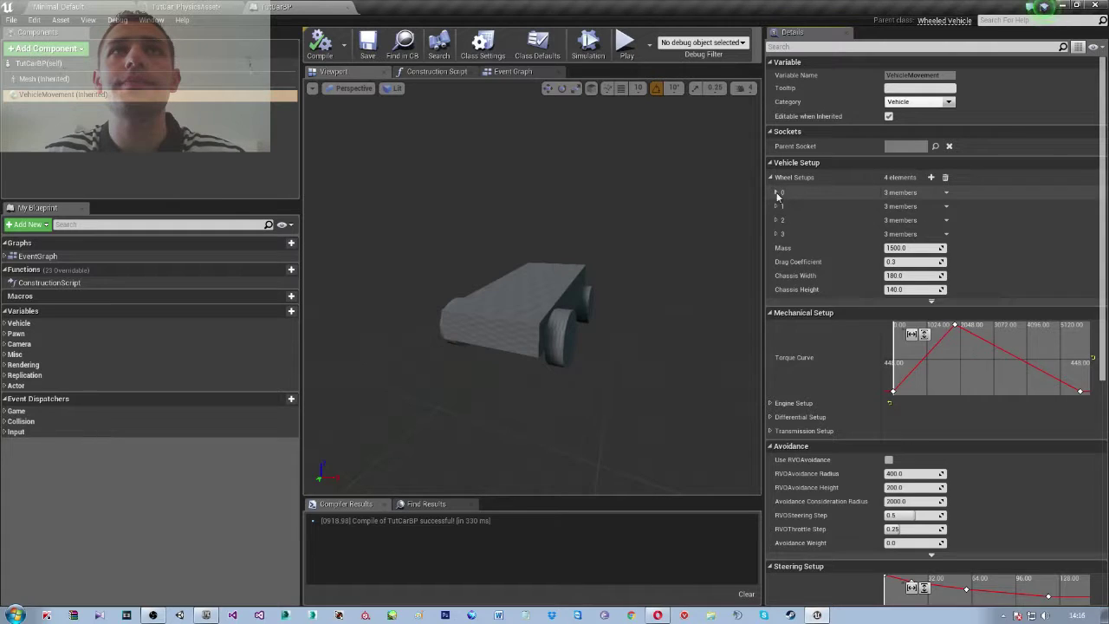
click(776, 192)
click(905, 208)
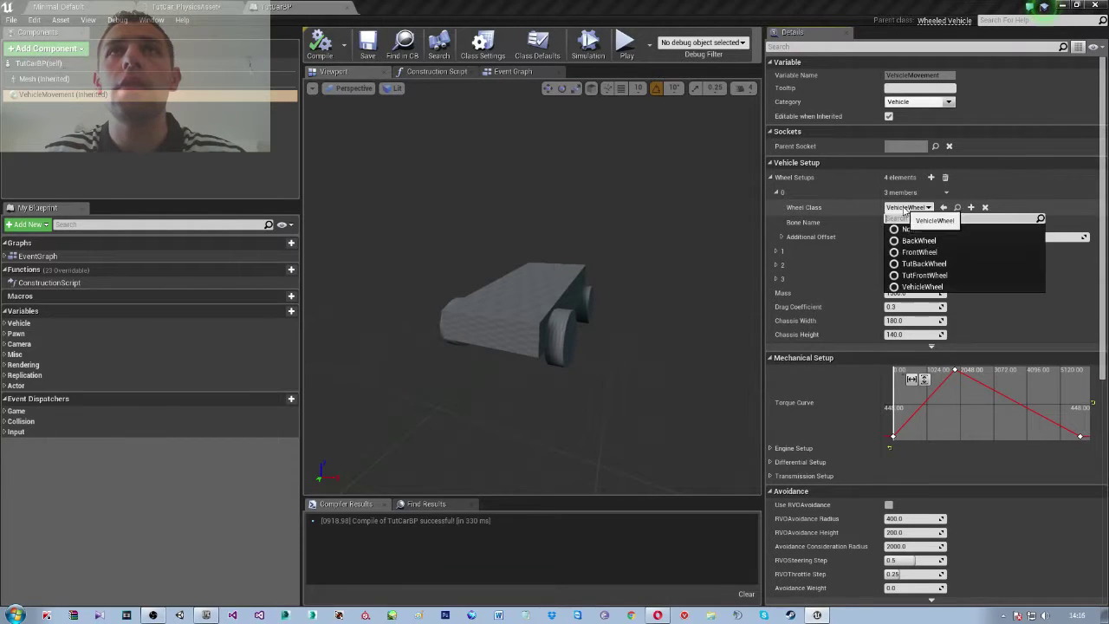
click(923, 276)
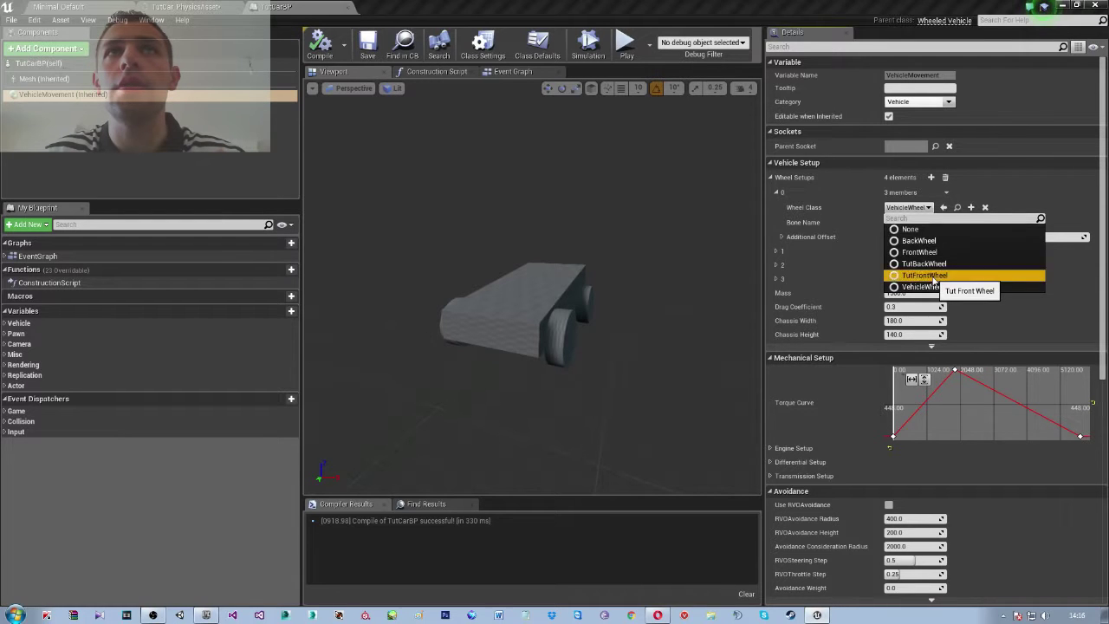
click(776, 252)
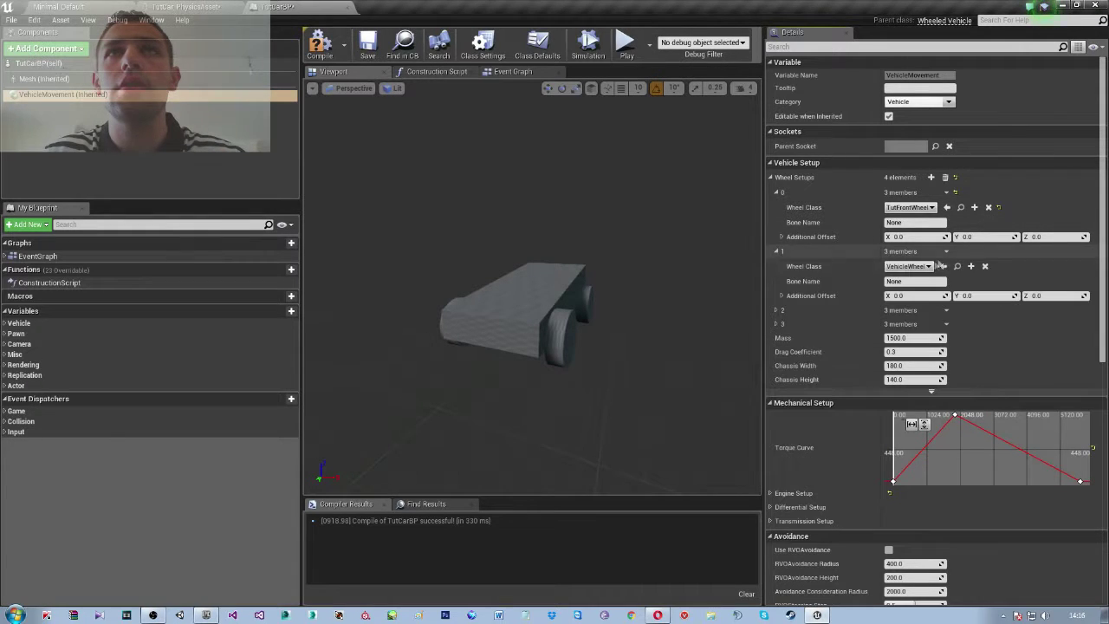
click(909, 266)
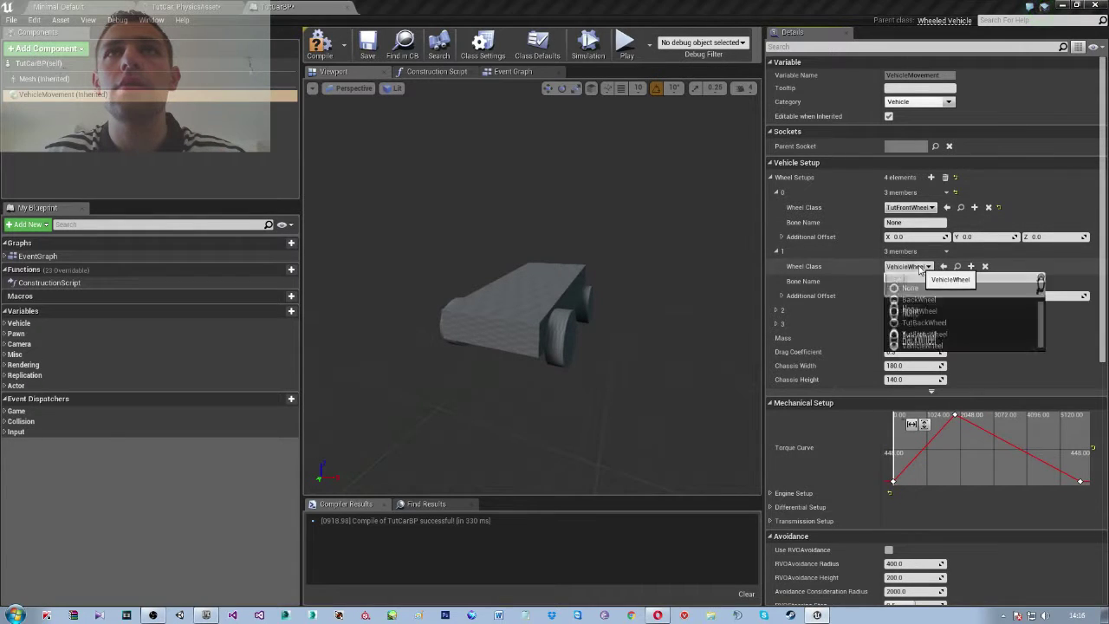
click(922, 335)
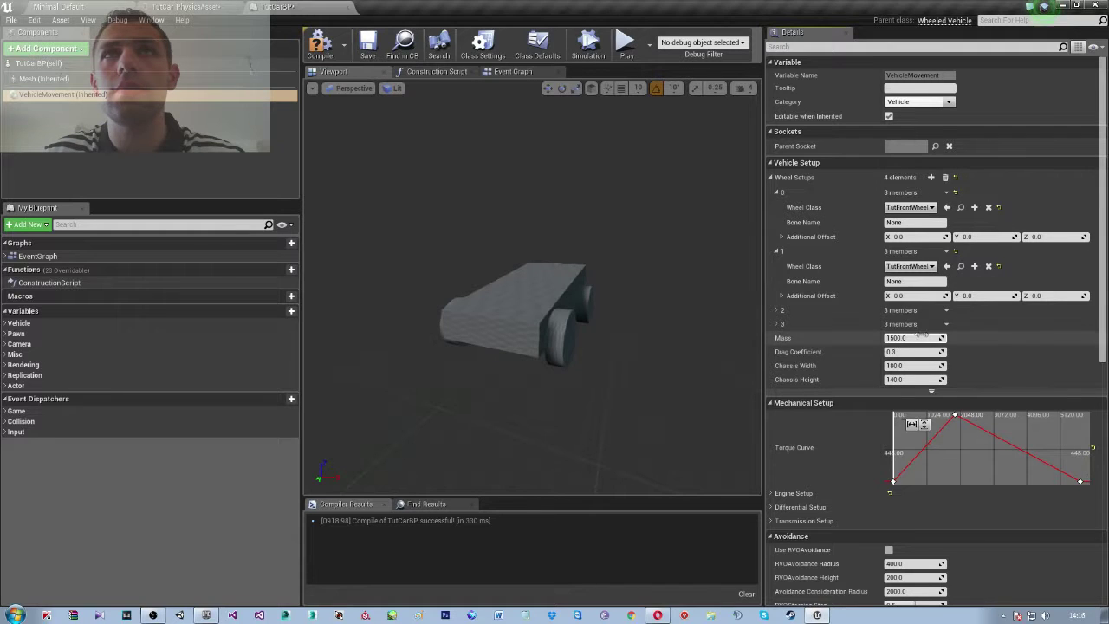
Set wheel setups 2 and 3 to the TutBackWheel class
click(776, 310)
click(890, 325)
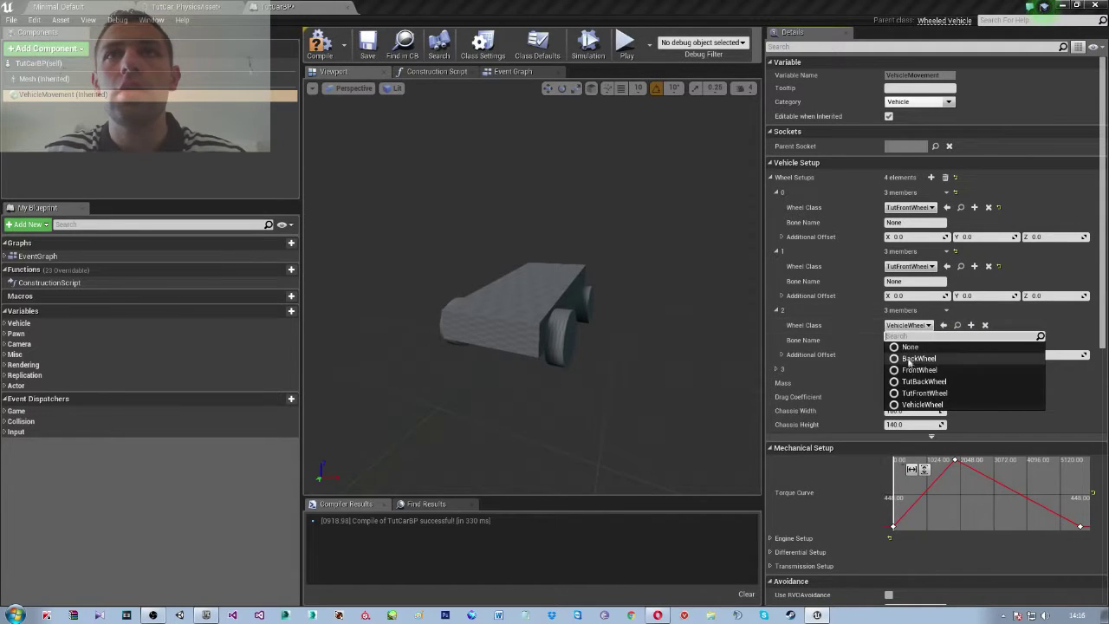
click(924, 381)
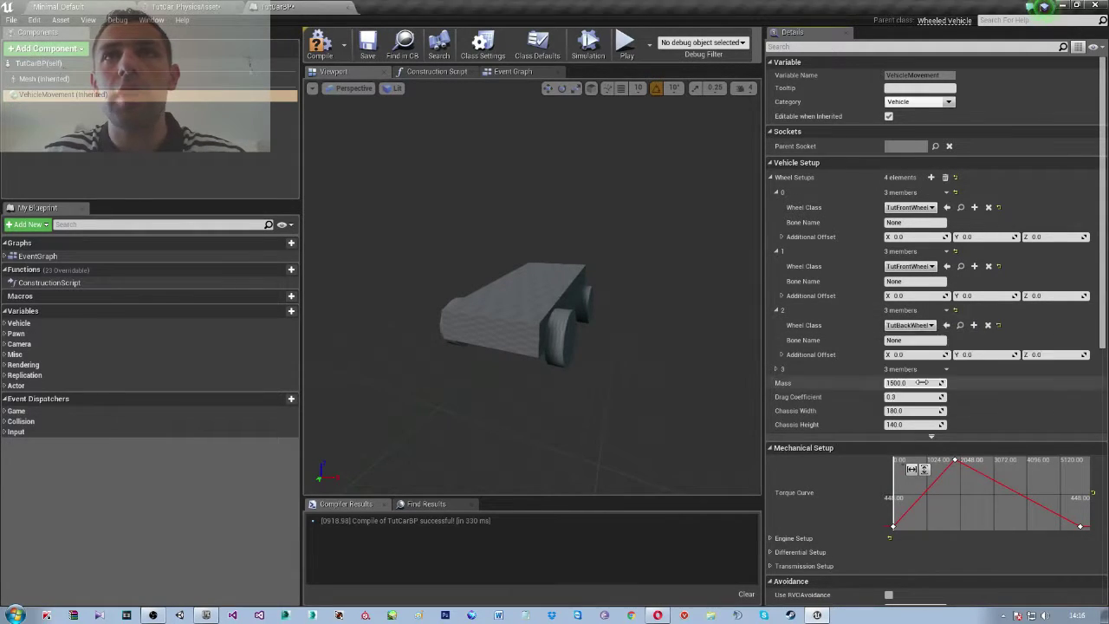
click(776, 369)
click(906, 384)
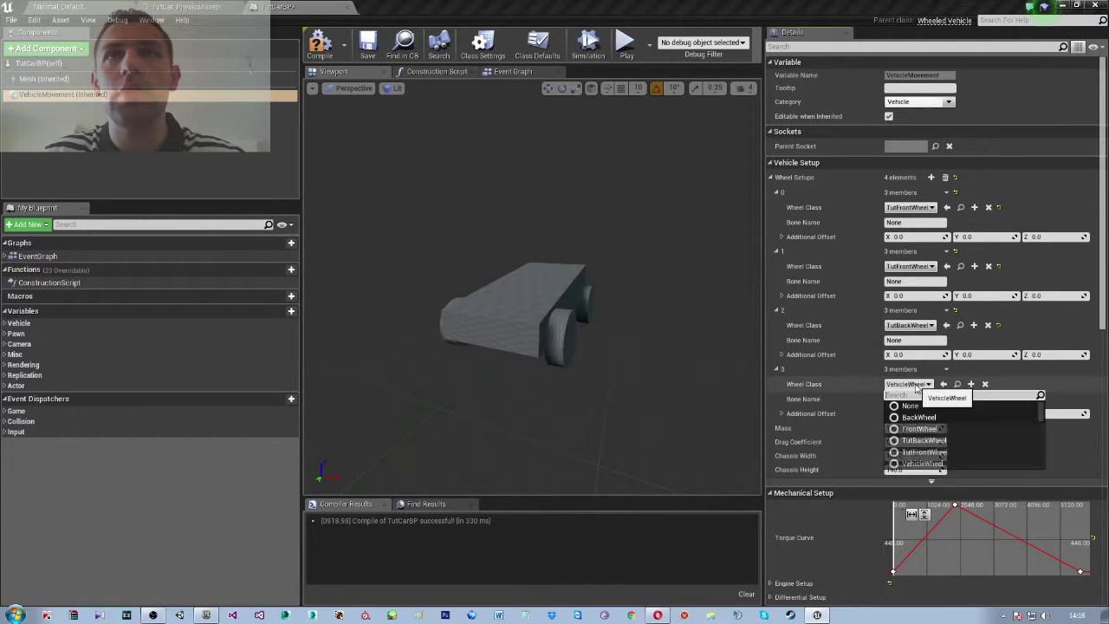
click(923, 440)
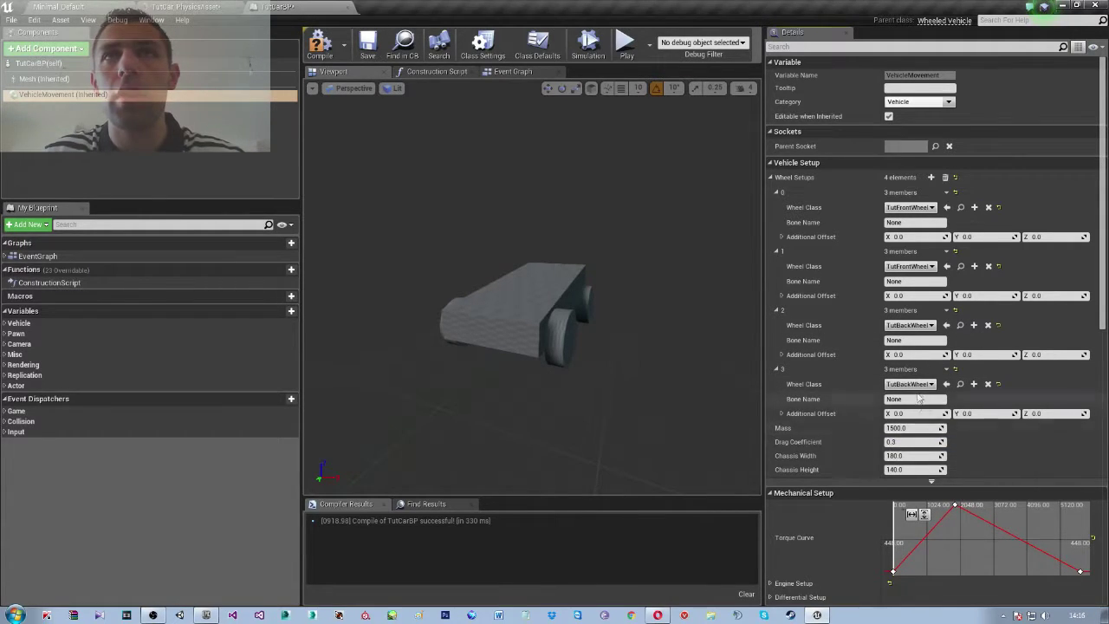
Copy the Cylinder001 bone name from the physics asset and set it as wheel 0's bone name
click(905, 223)
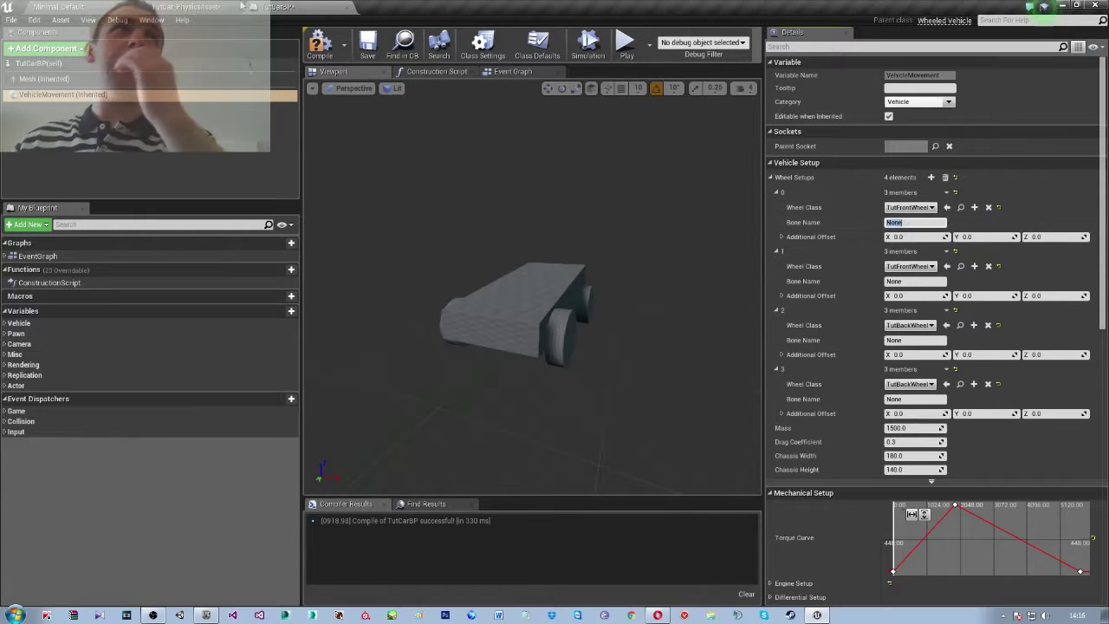
click(195, 7)
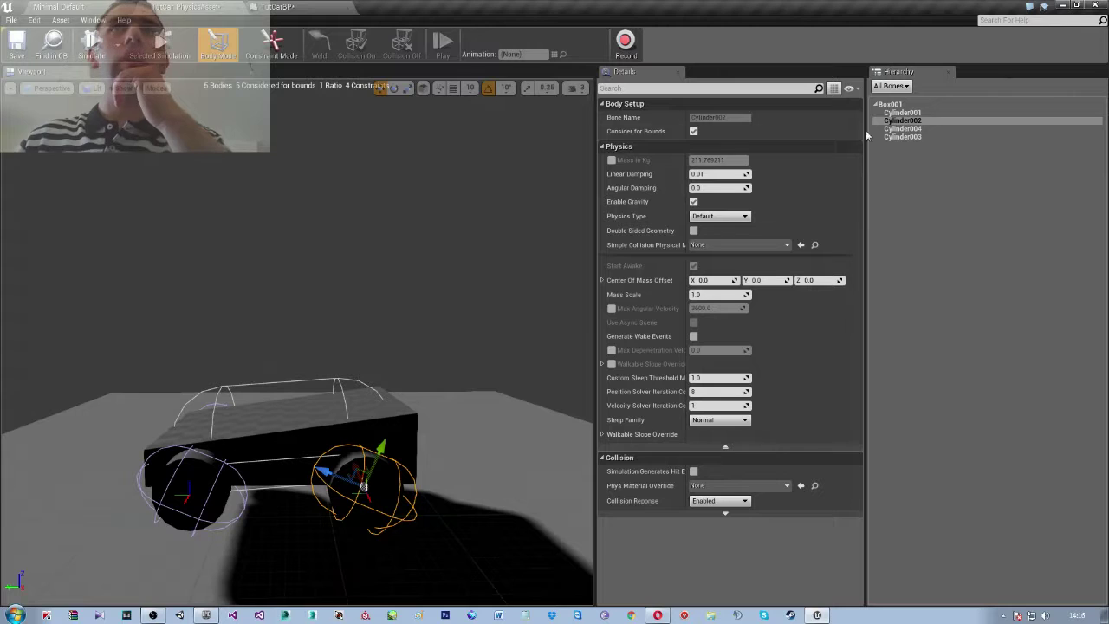
click(910, 114)
right_click(911, 112)
mouse_move(940, 192)
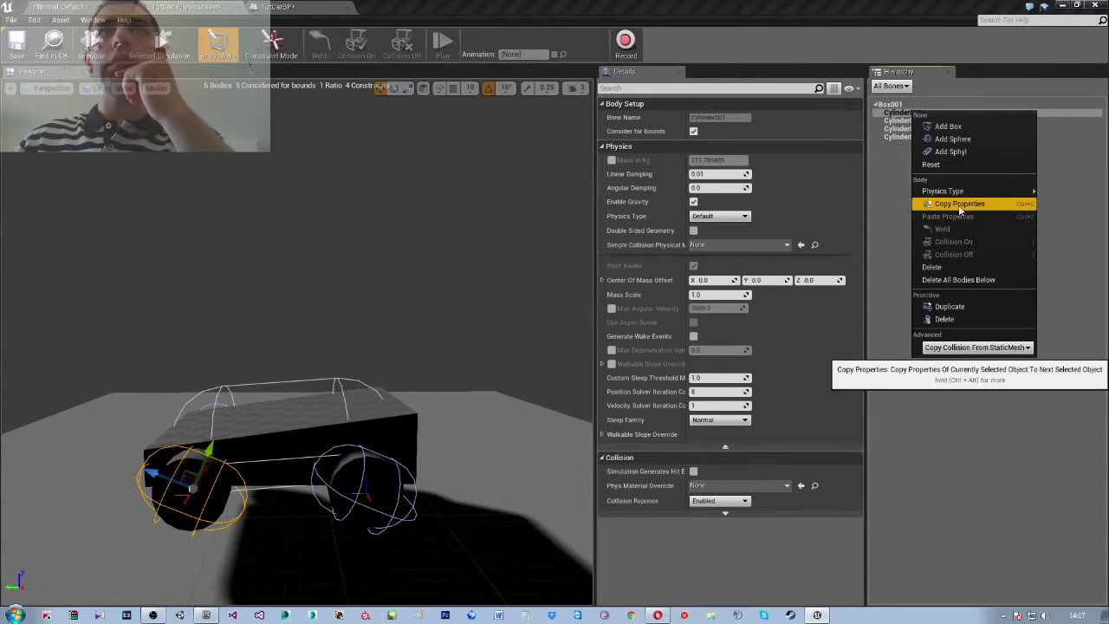
click(904, 357)
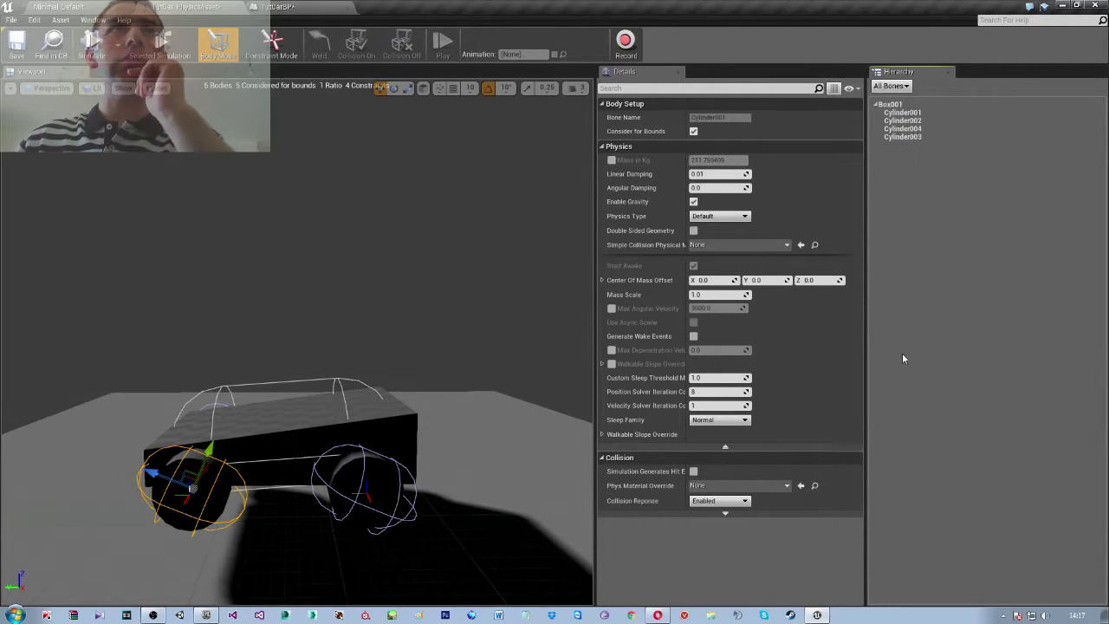
right_click(723, 116)
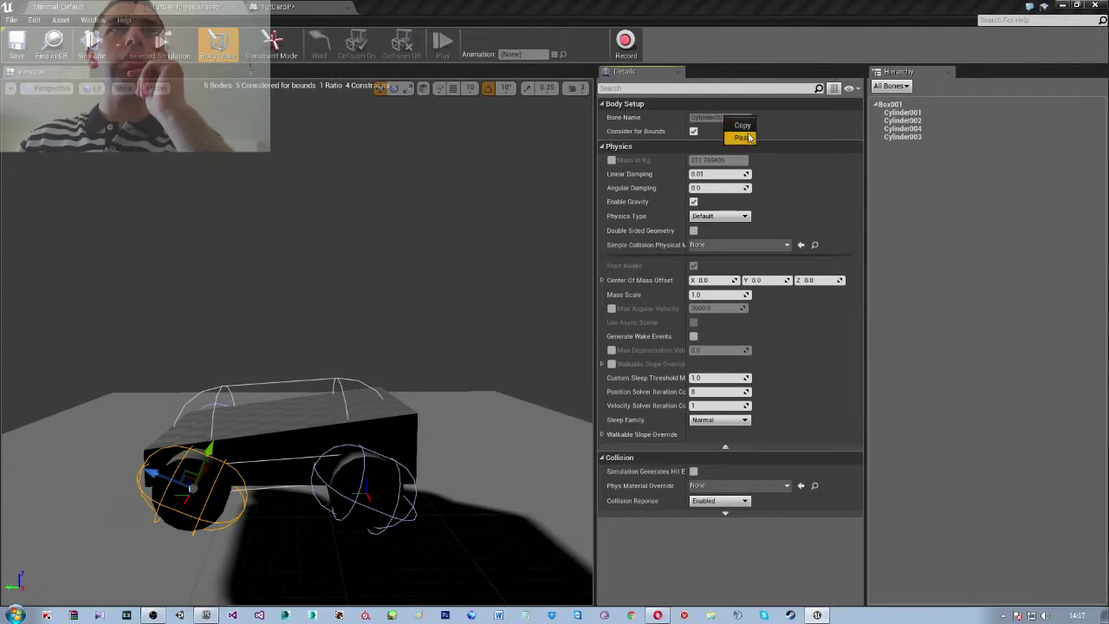
click(745, 138)
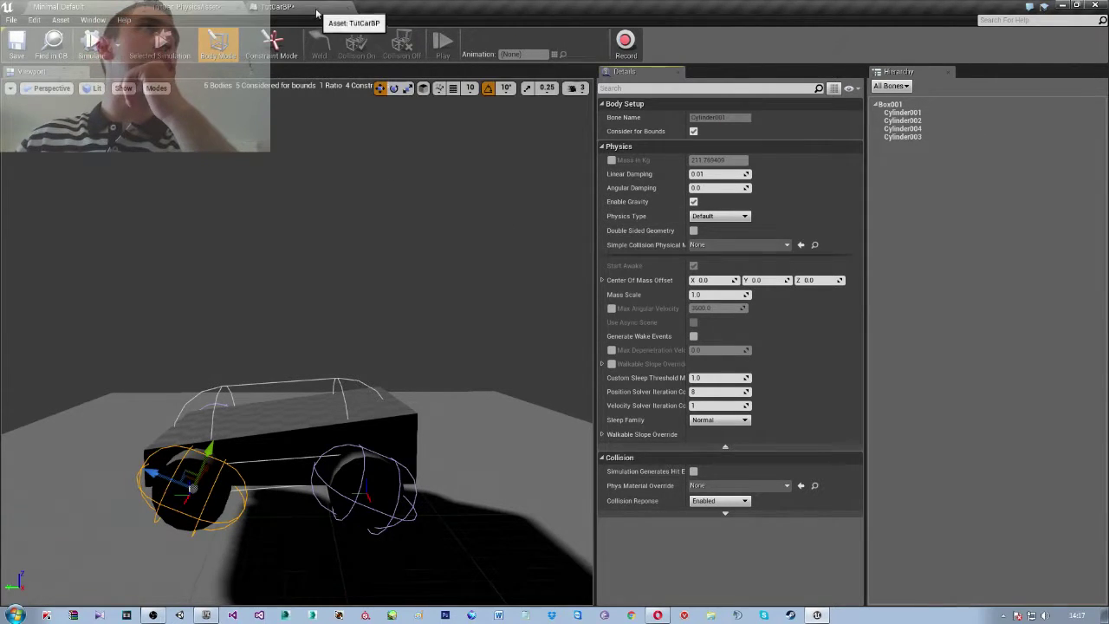
click(316, 12)
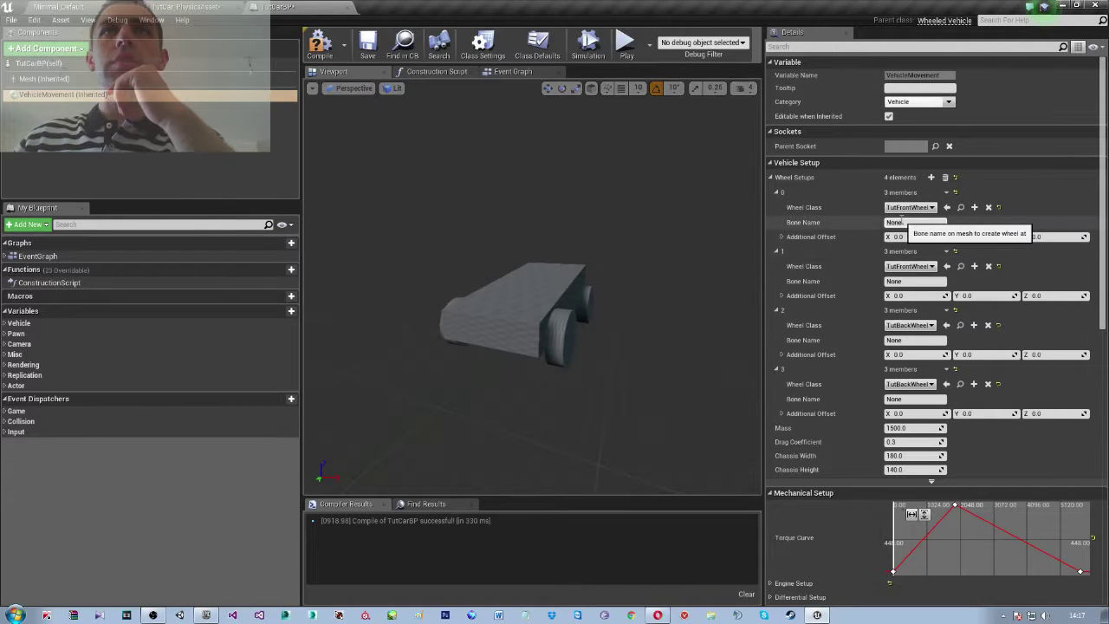
key(ctrl+v)
key(Return)
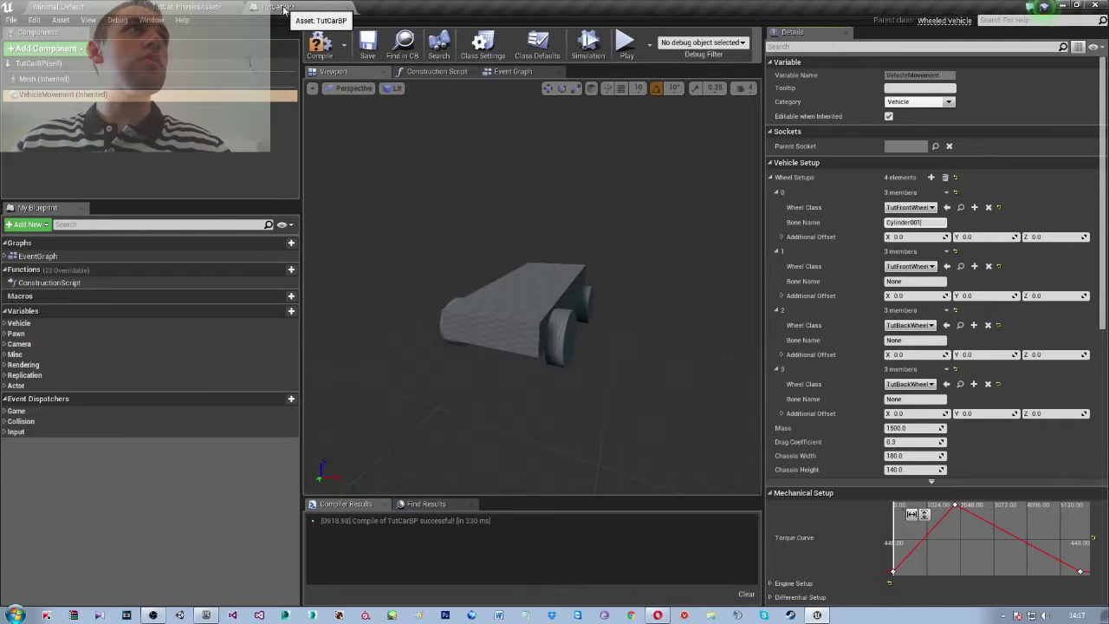
Check the physics asset's wheel bodies, set wheel 1's bone to Cylinder004, fill wheel 3, start wheel 2
click(190, 6)
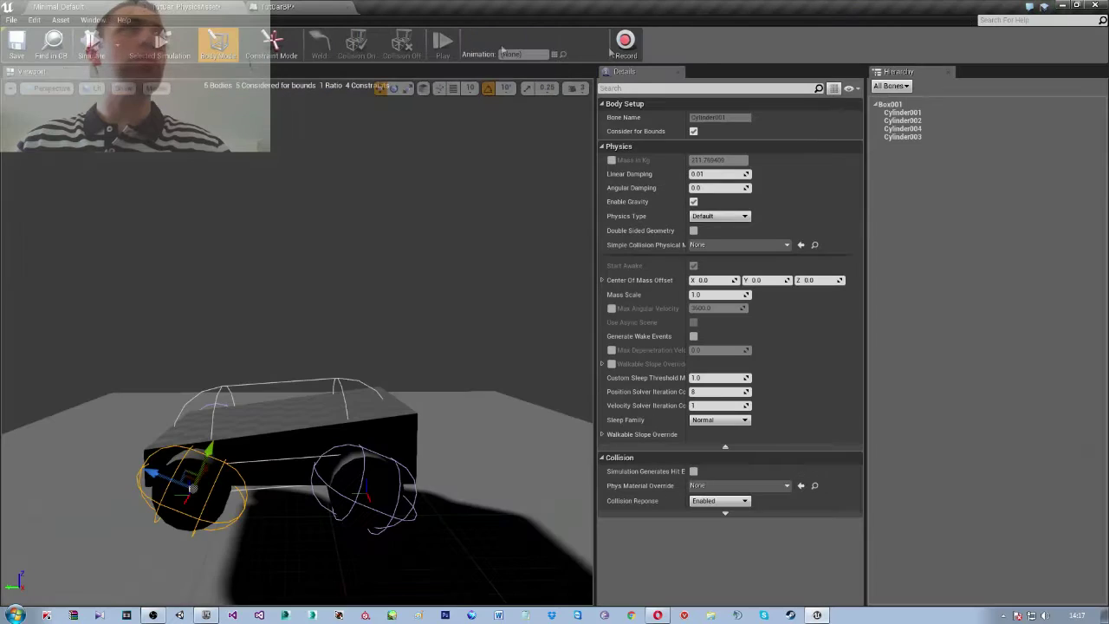
click(901, 112)
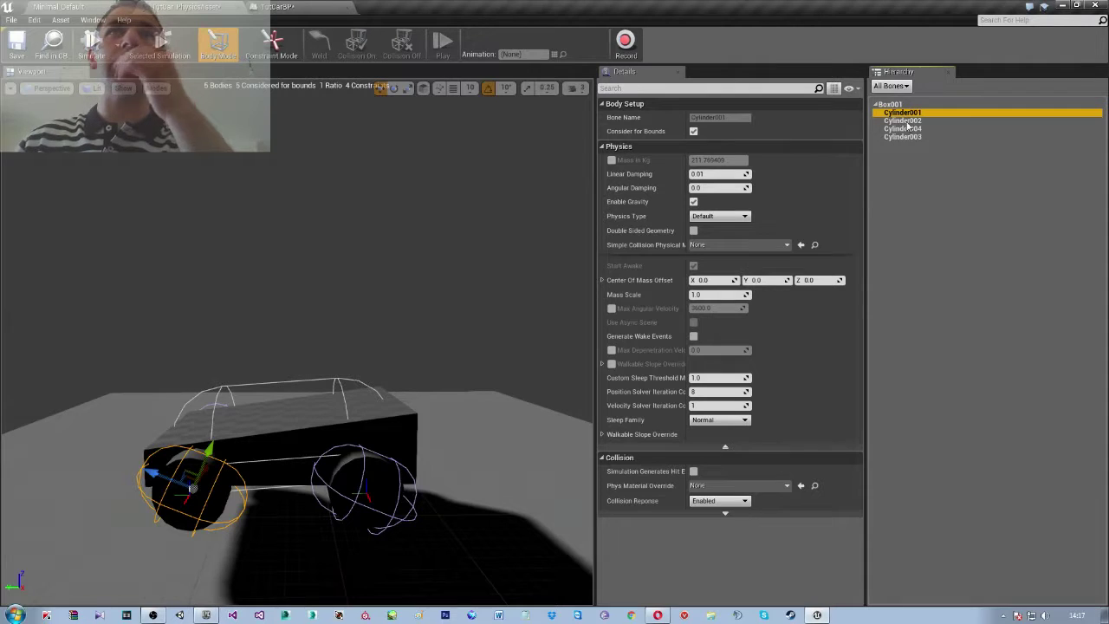
click(910, 130)
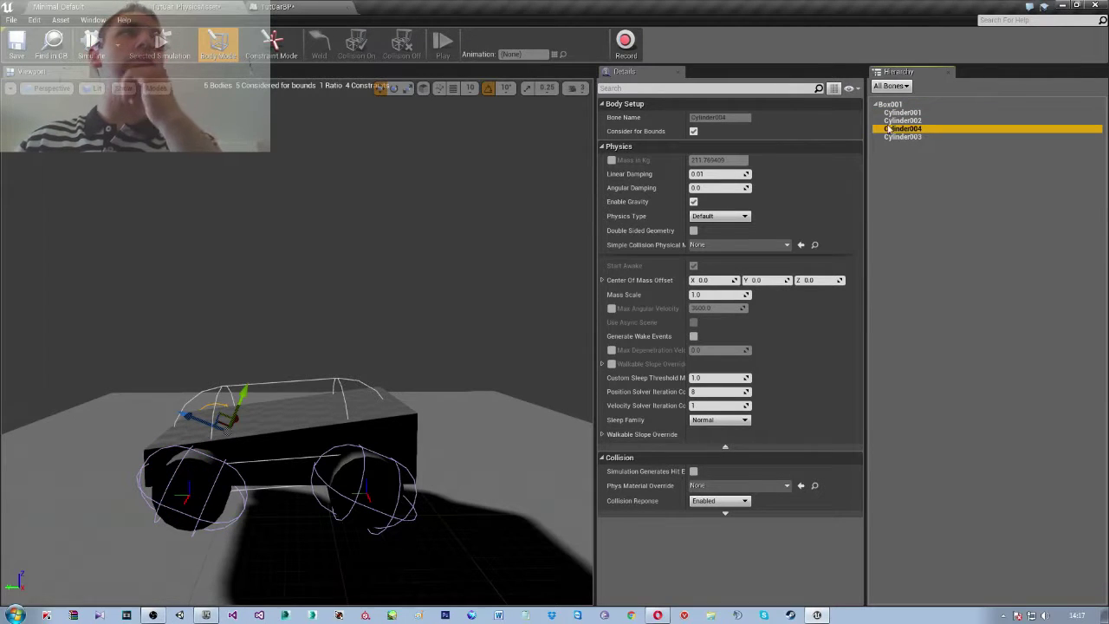
click(277, 7)
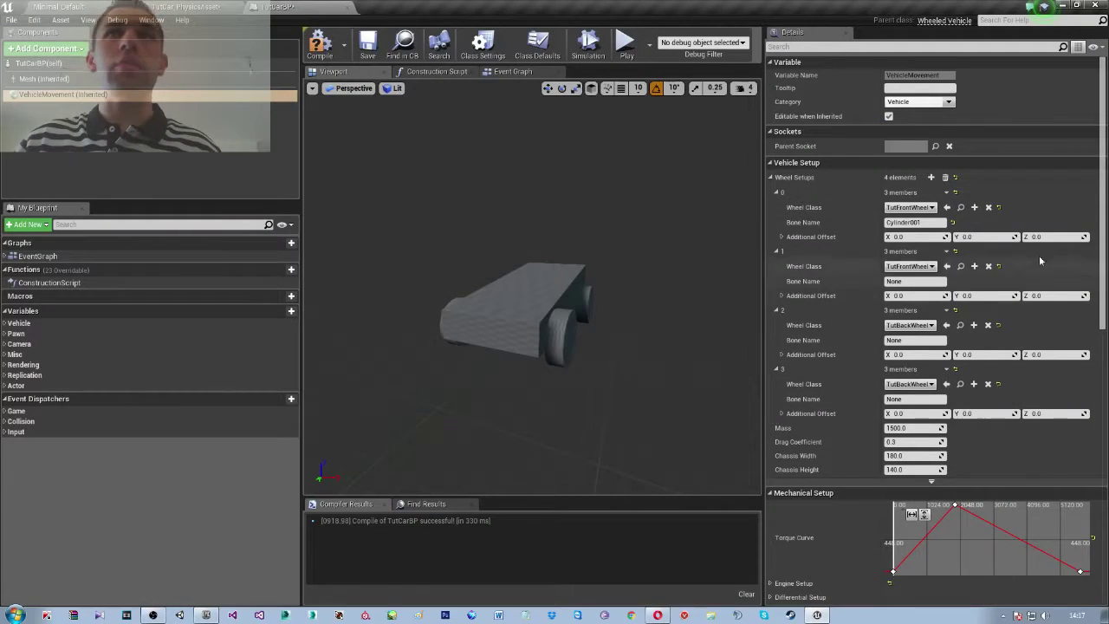
click(910, 281)
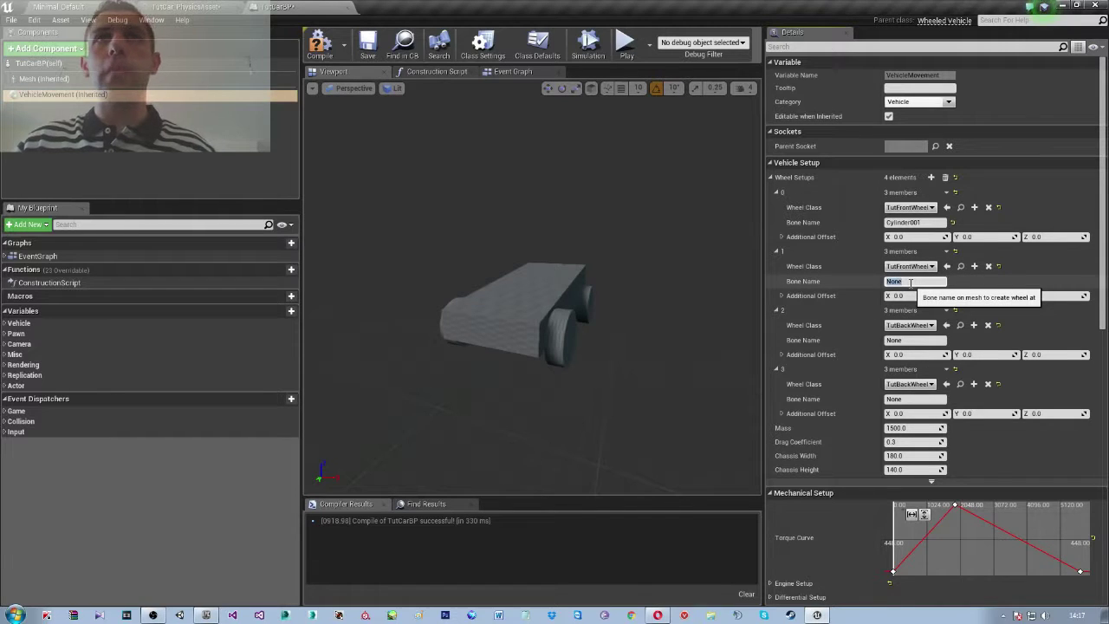
text(Cylinder001)
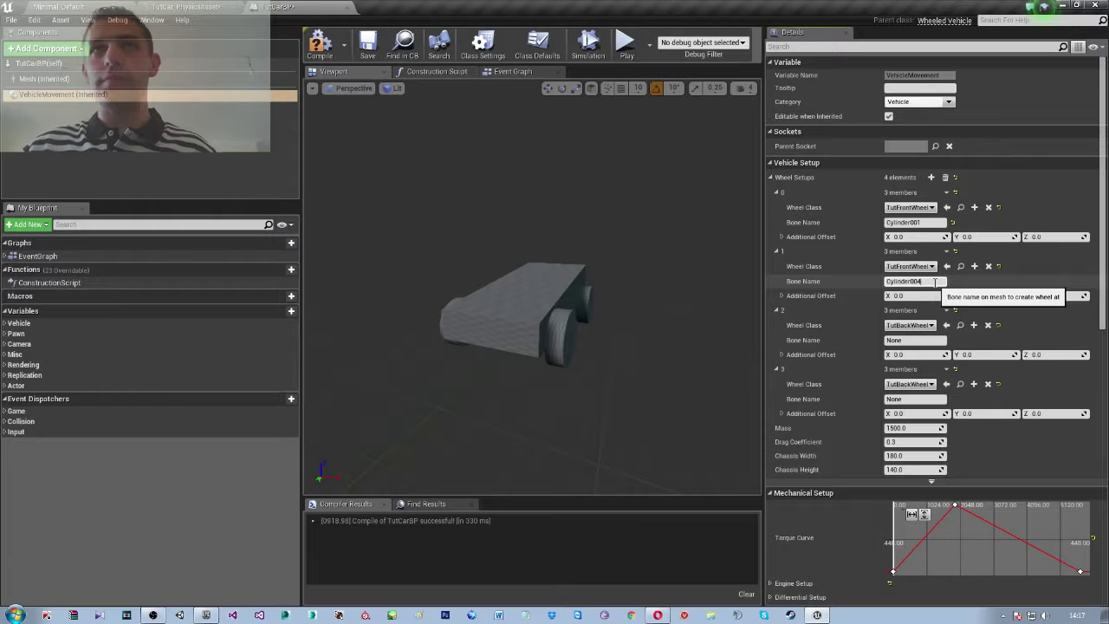
key(Return)
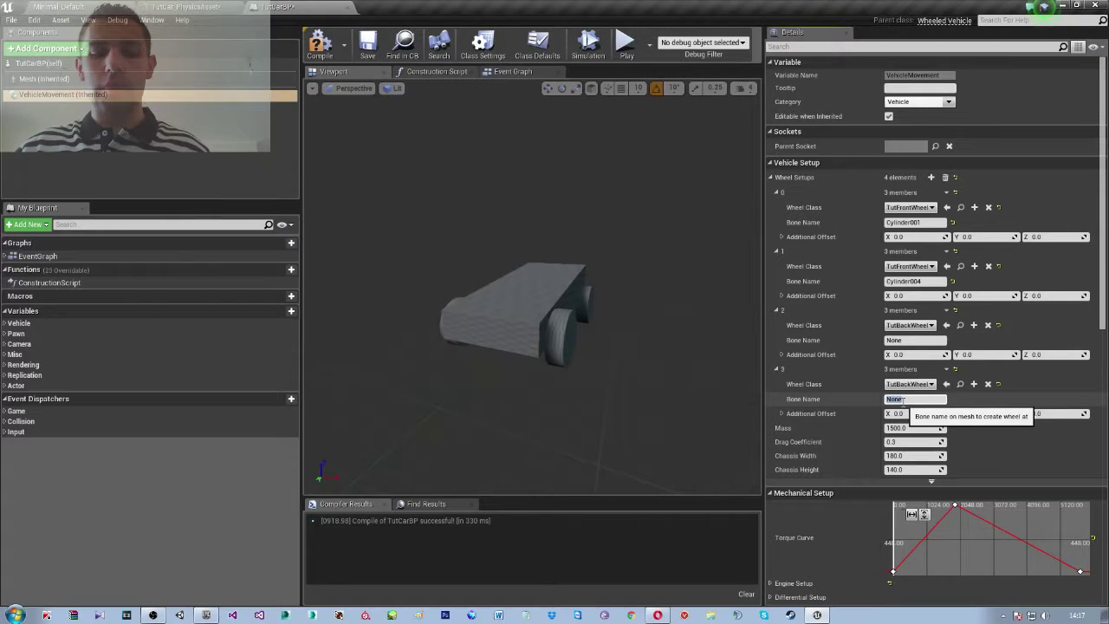
text(Cylinder001)
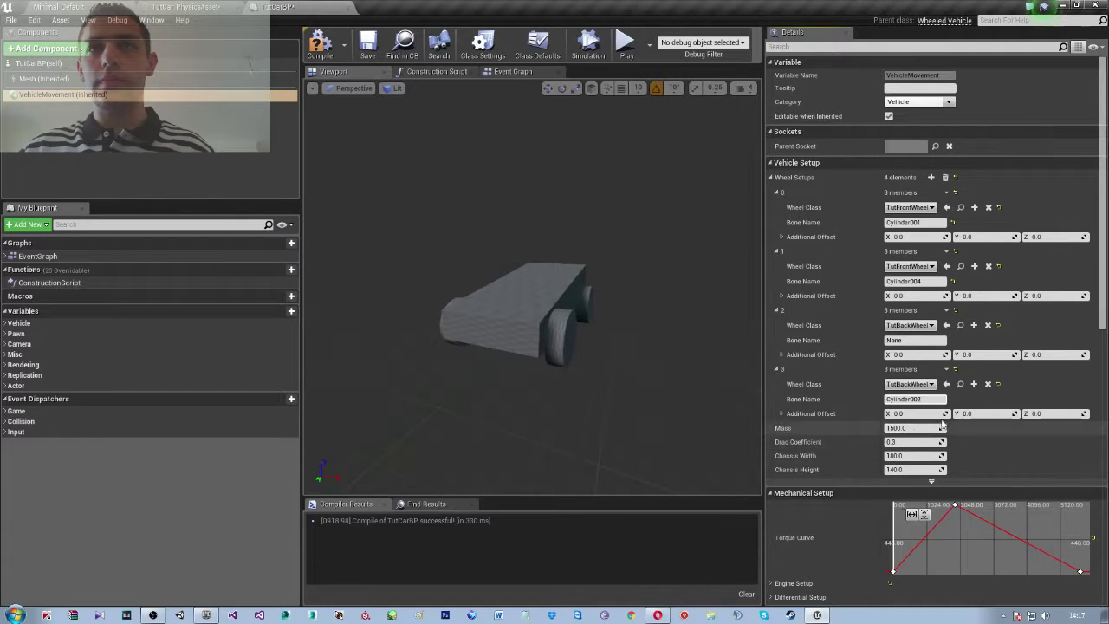
scroll(914, 399, down, 1)
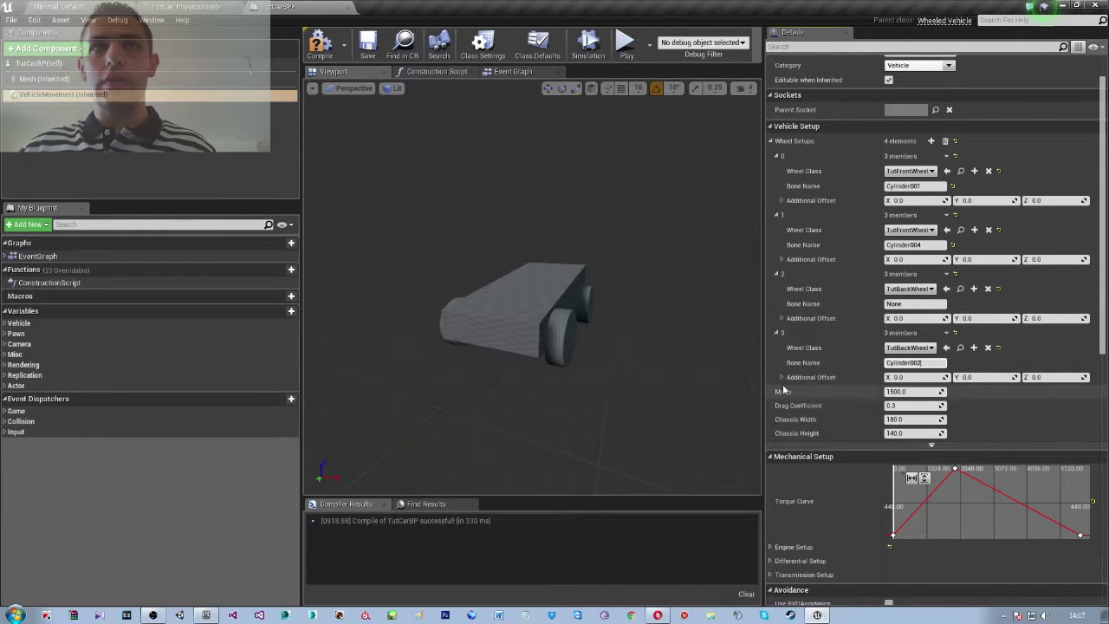
click(905, 304)
text(Cylinder003)
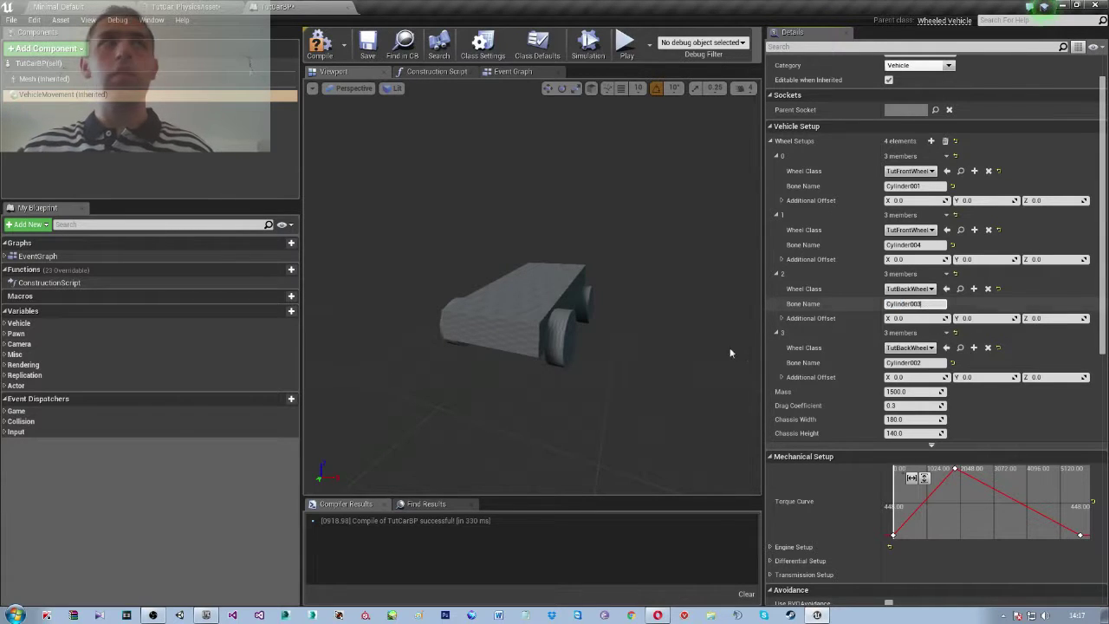
Recompile TutCarBP with all four wheel bone names set, then bring up the Edit menu
click(320, 44)
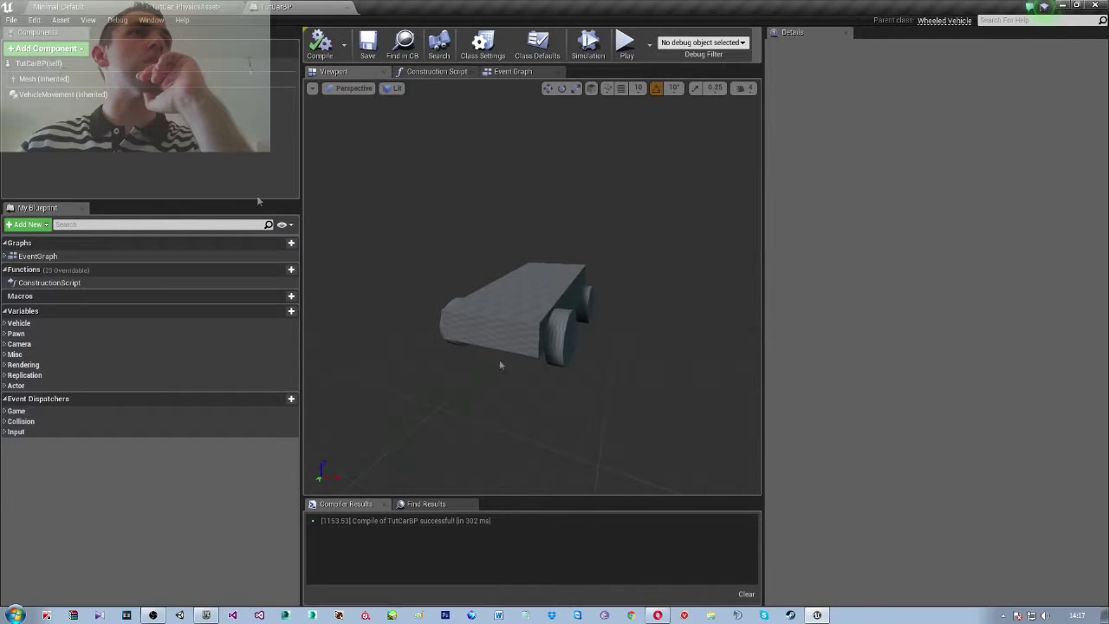
click(34, 19)
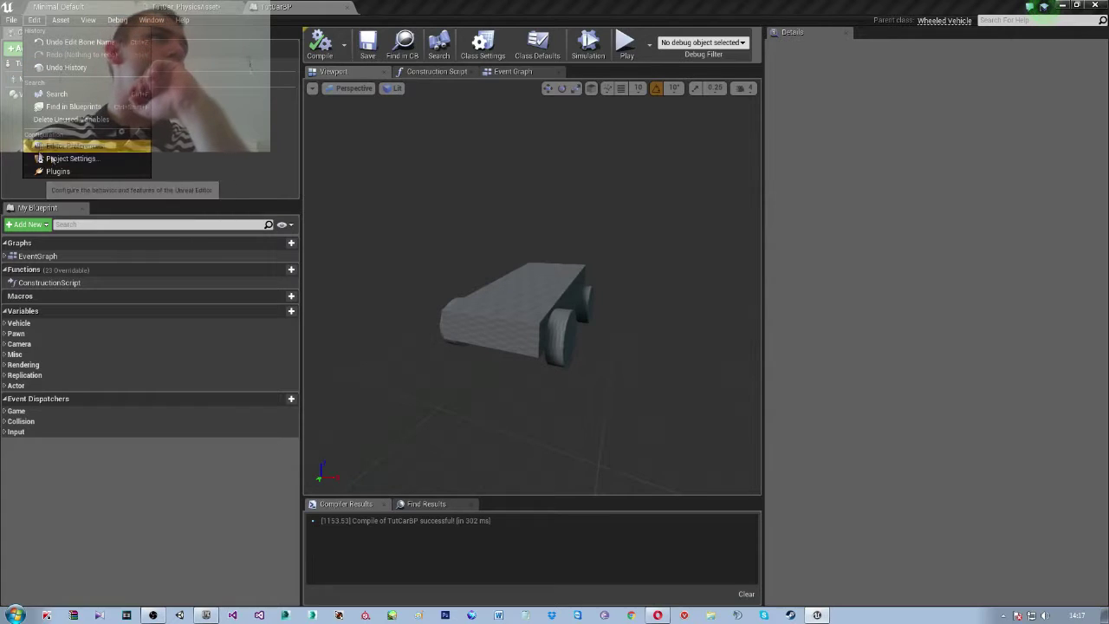
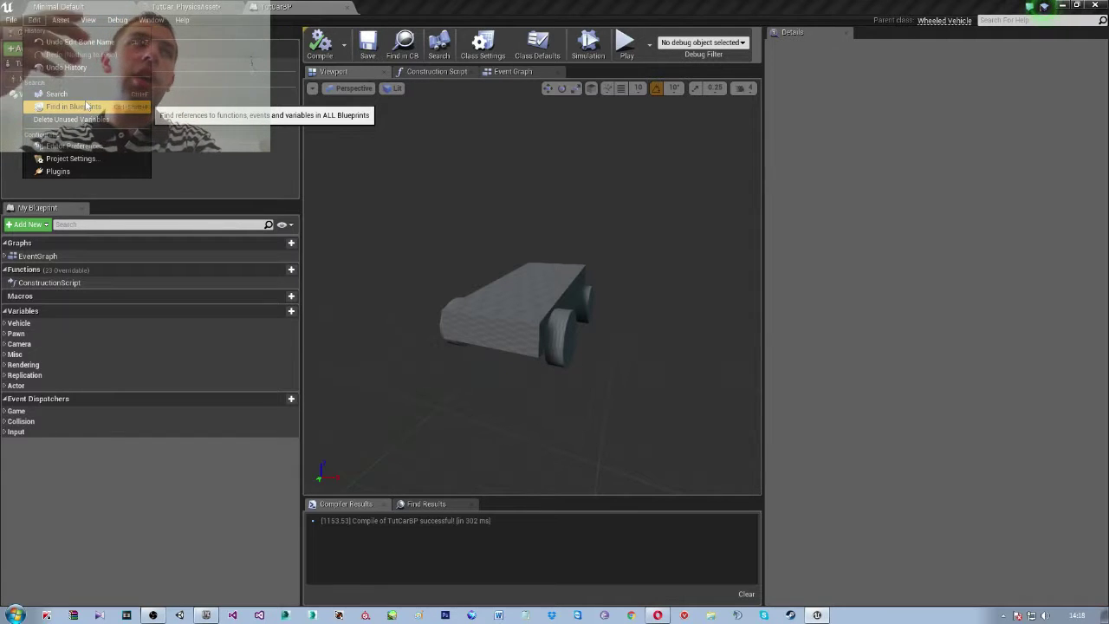
Check the CarMoveF and CarMoveR axis mapping names in Project Settings input, leaving them unchanged
click(69, 158)
click(587, 415)
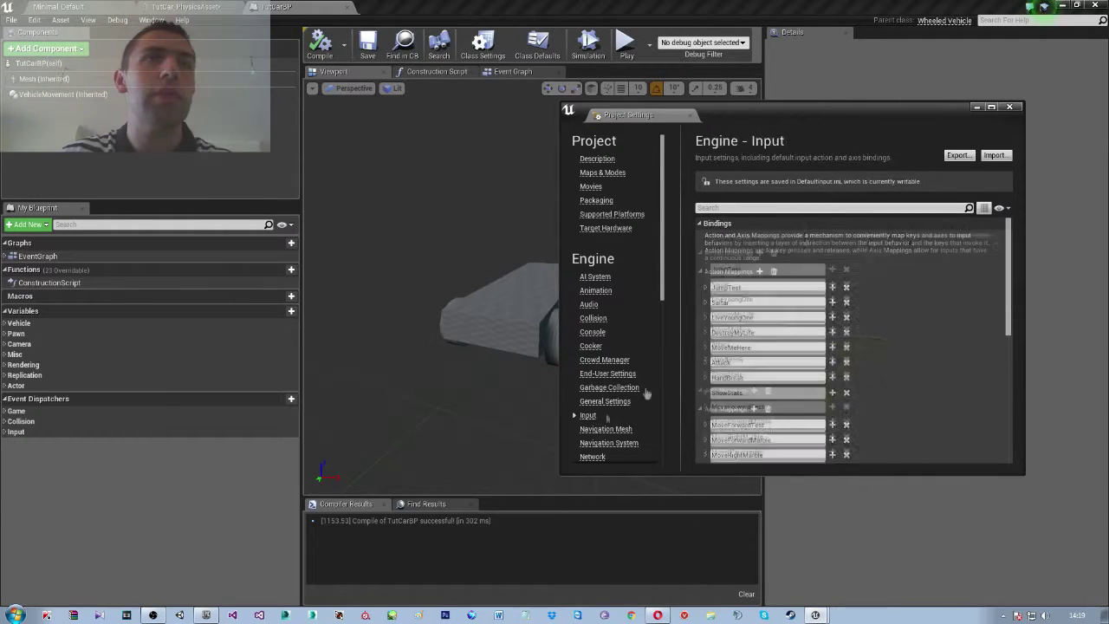
scroll(866, 302, down, 2)
scroll(870, 304, up, 1)
scroll(869, 303, down, 1)
scroll(870, 303, down, 2)
scroll(849, 301, down, 1)
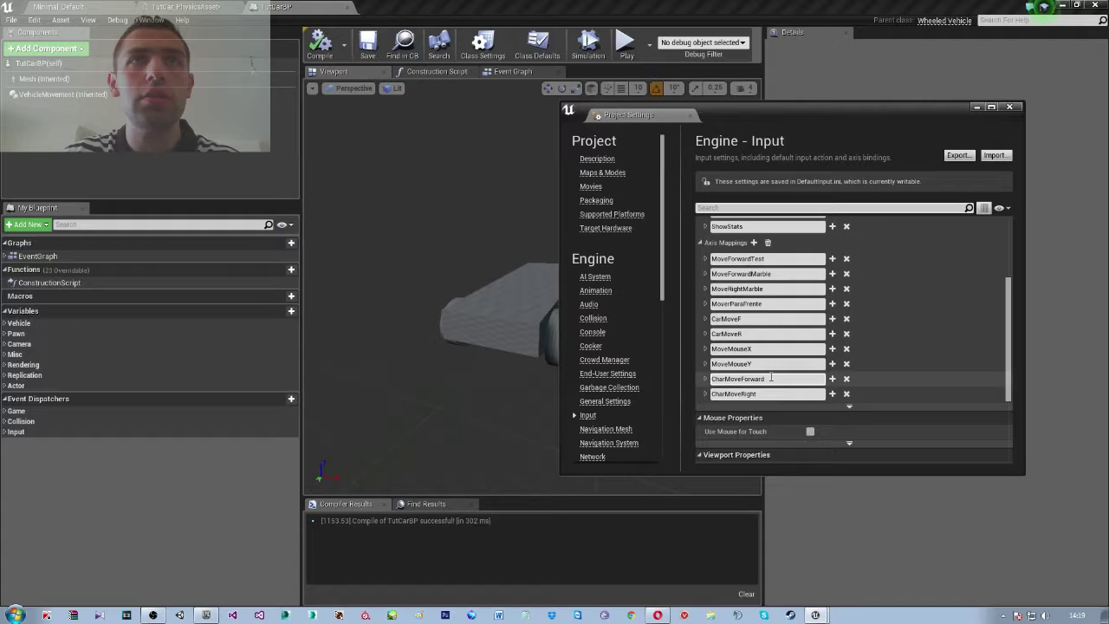
click(745, 334)
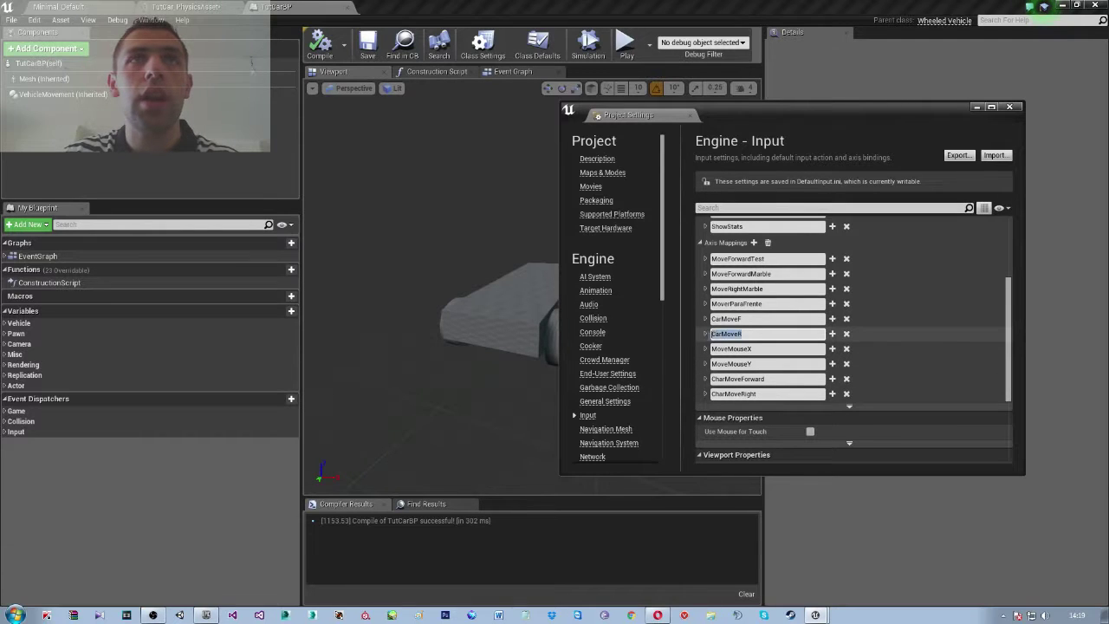
drag(746, 318, 731, 319)
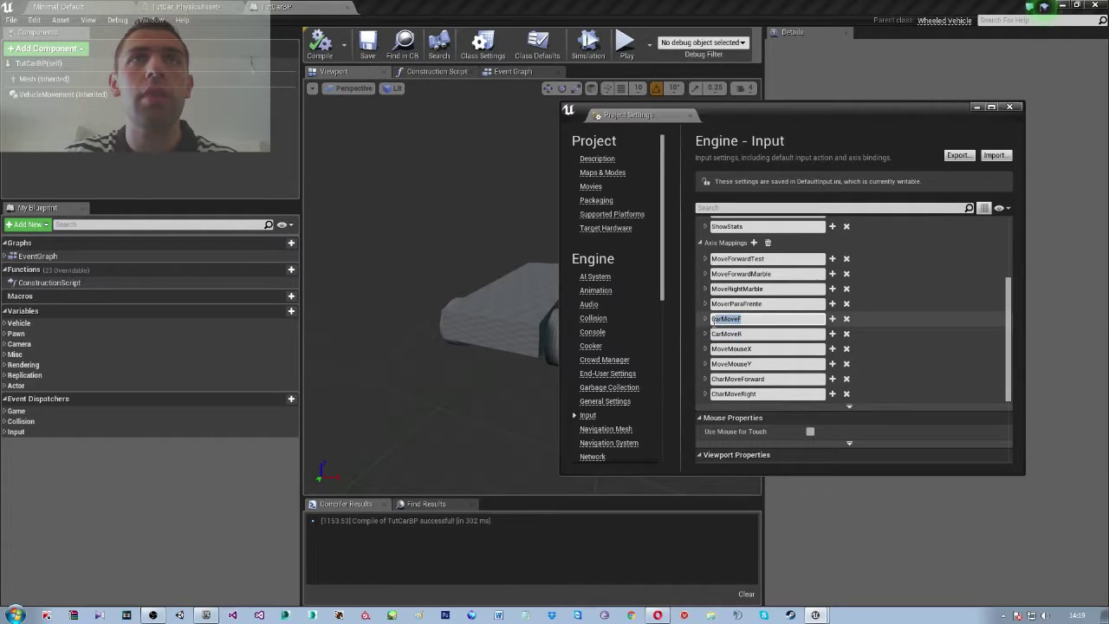
click(747, 334)
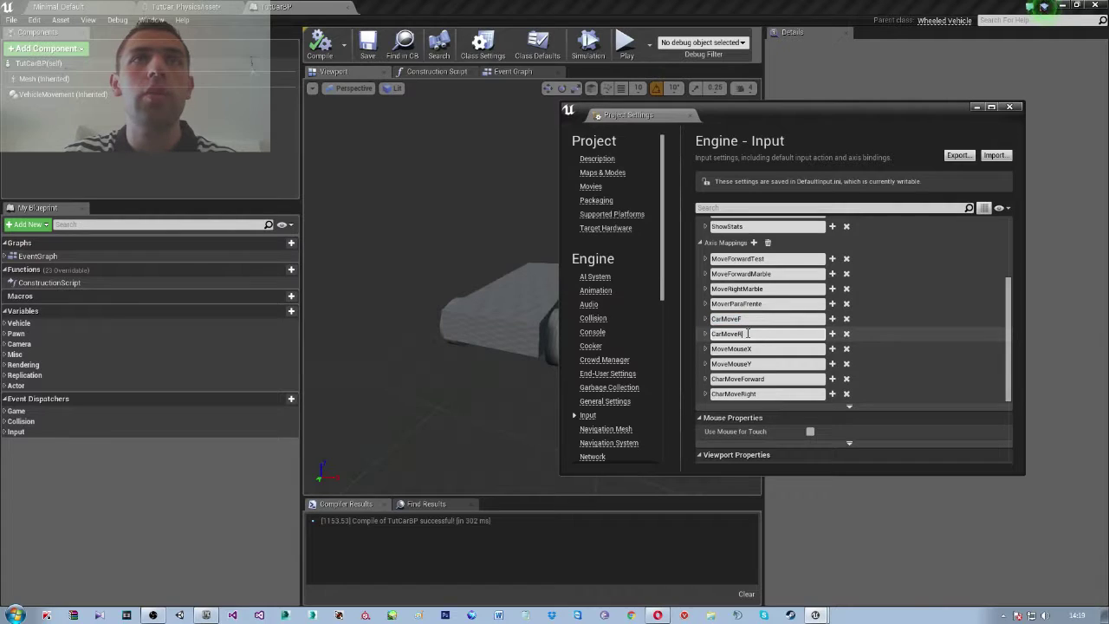
click(744, 319)
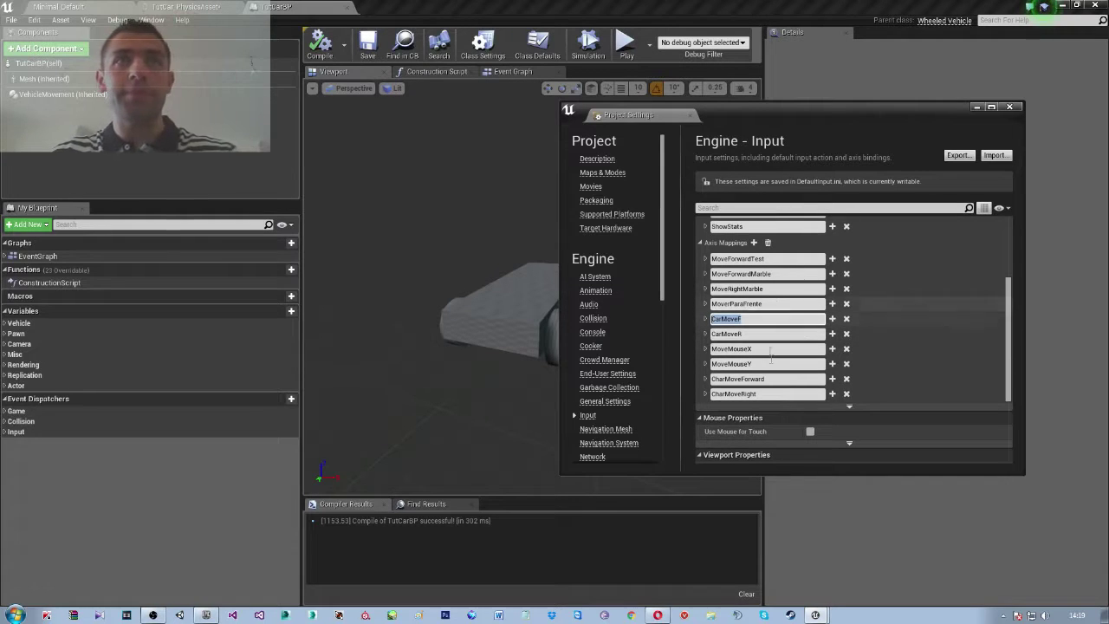
click(1009, 107)
Add an InputAxis CarMoveF event to the TutCarBP Event Graph
click(512, 71)
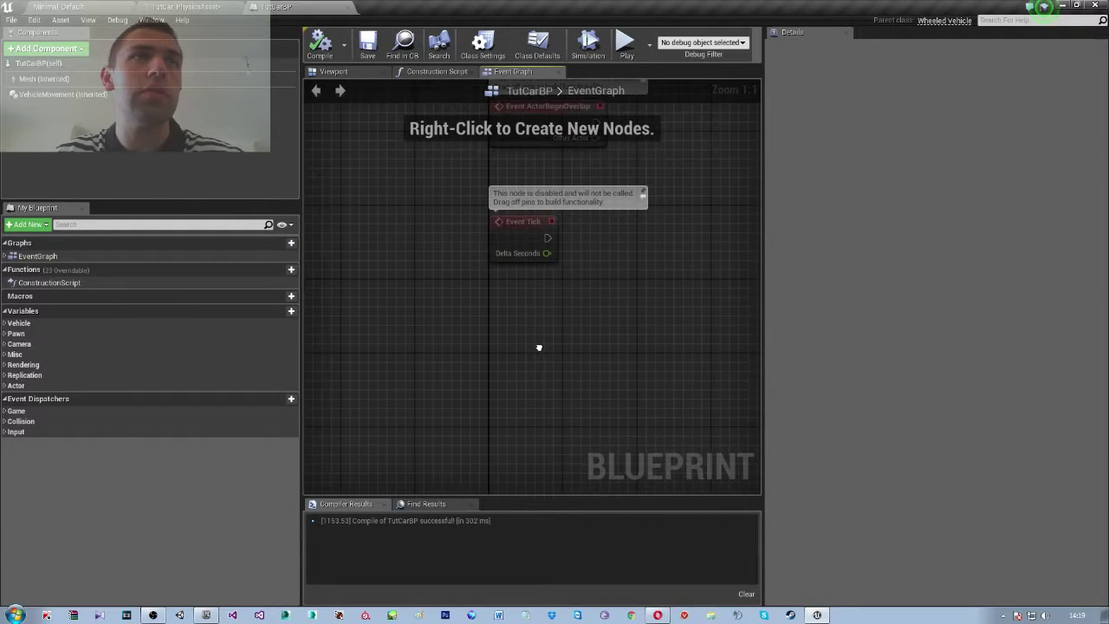
right_click(540, 351)
text(car move)
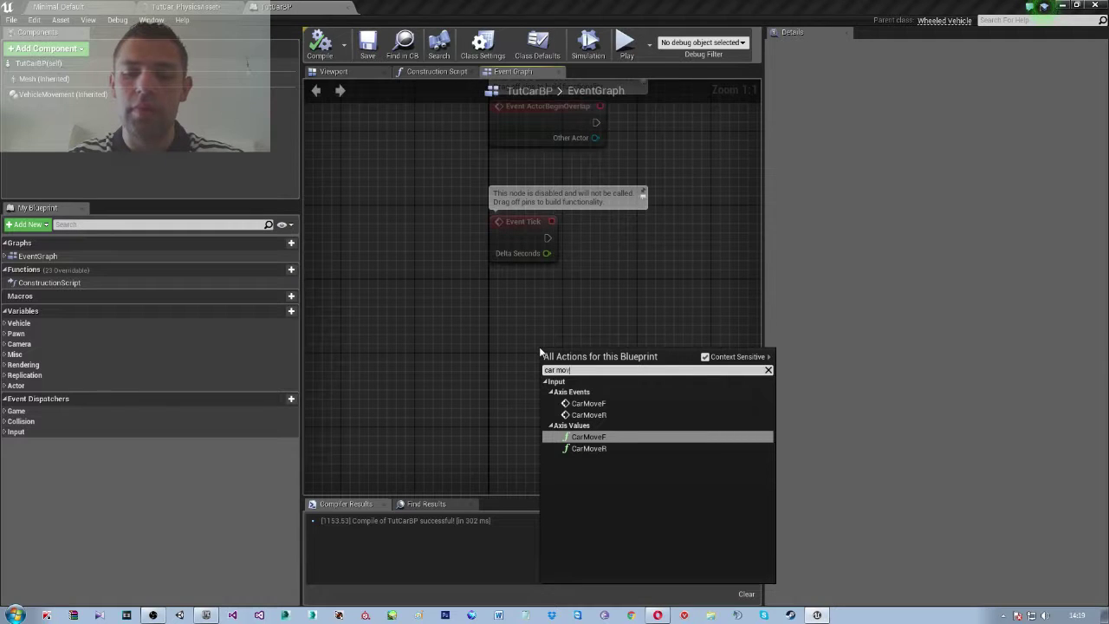
text( r)
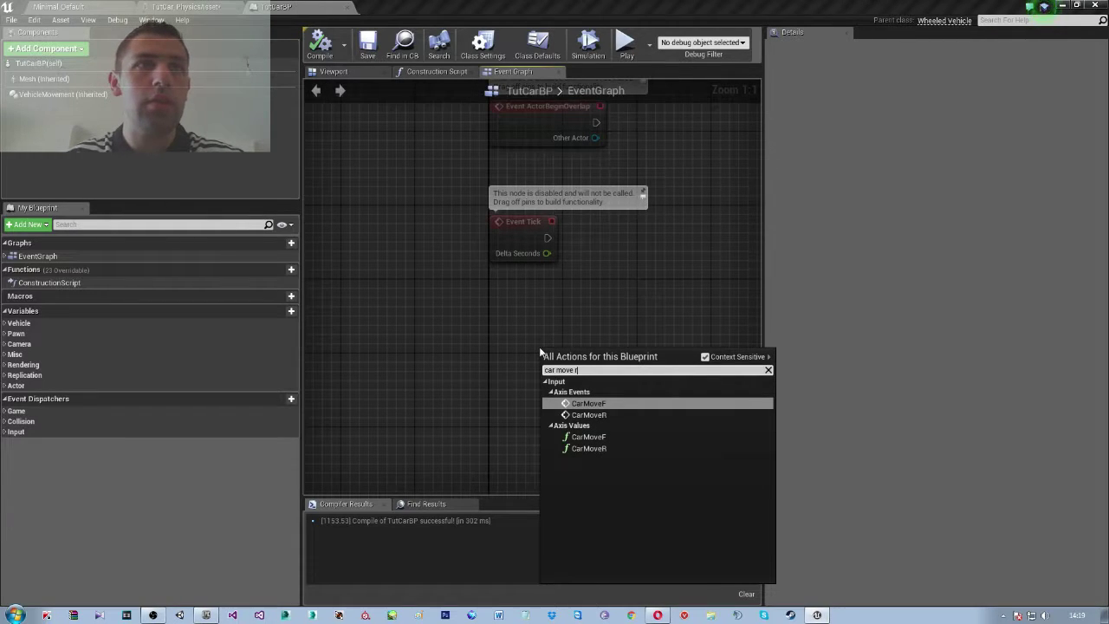
key(Down)
key(Up)
key(Return)
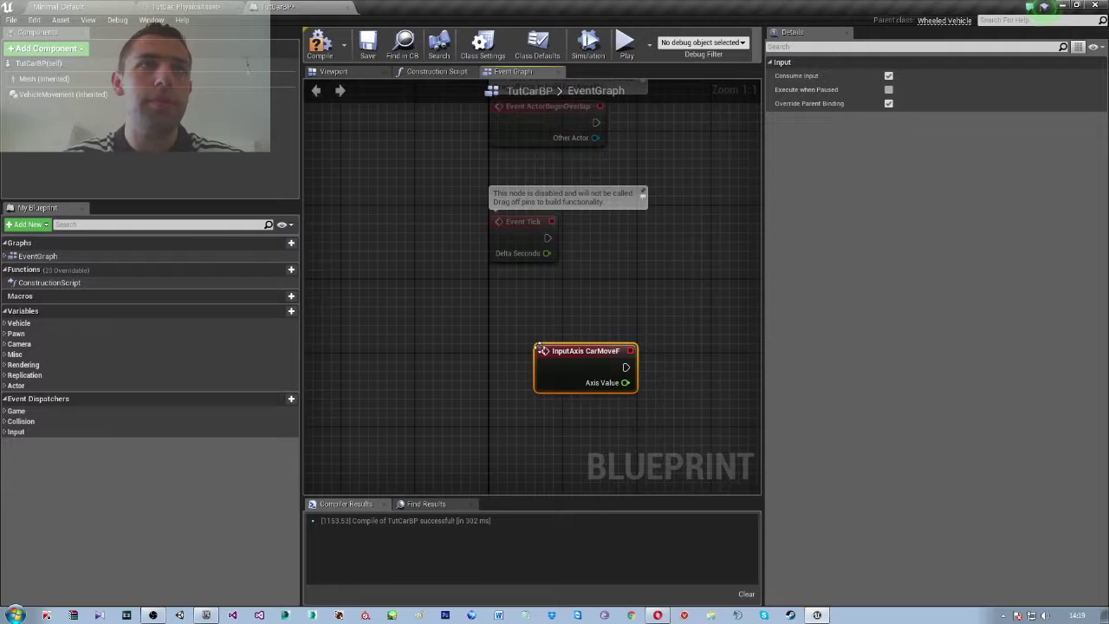
Add an InputAxis CarMoveR event next to it
right_drag(652, 468, 544, 317)
right_click(485, 314)
text(car move)
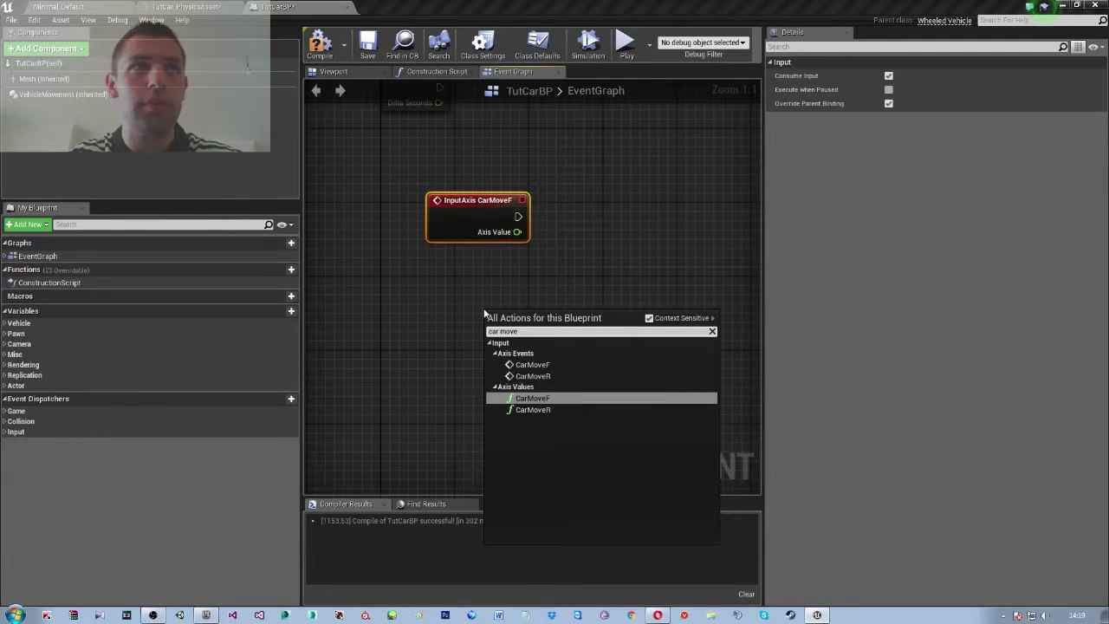
key(Up)
key(Up)
key(Down)
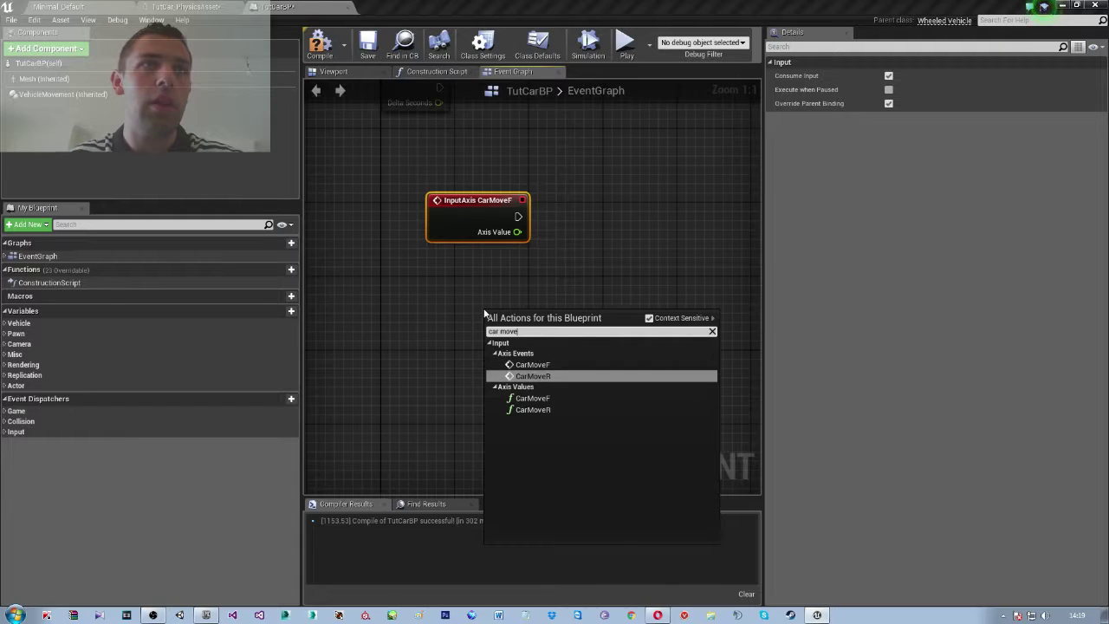
key(Up)
key(Down)
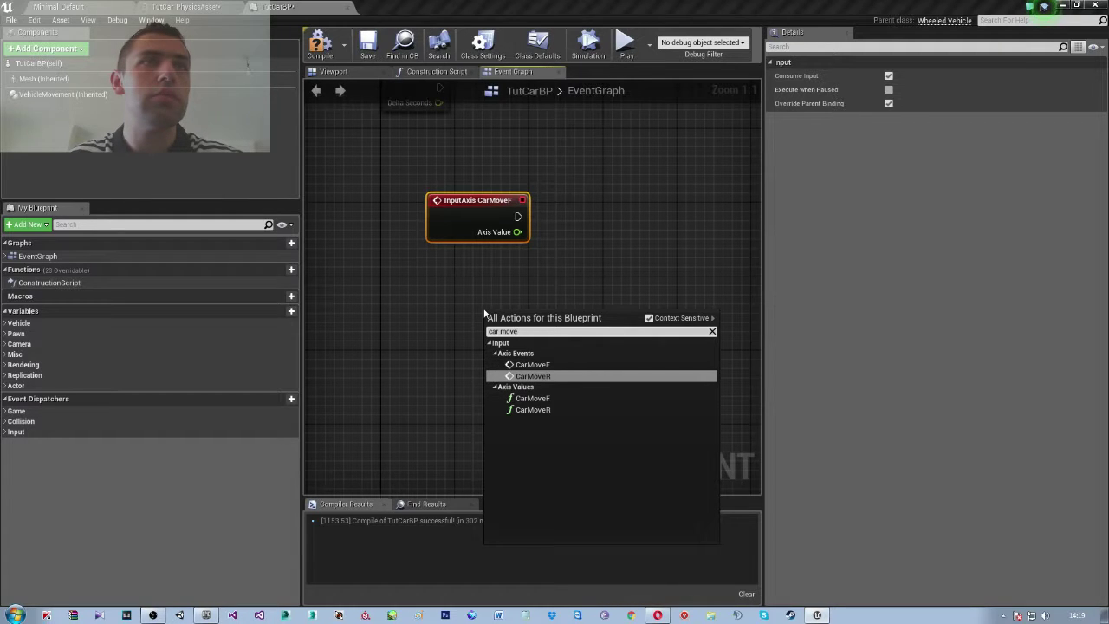
key(Return)
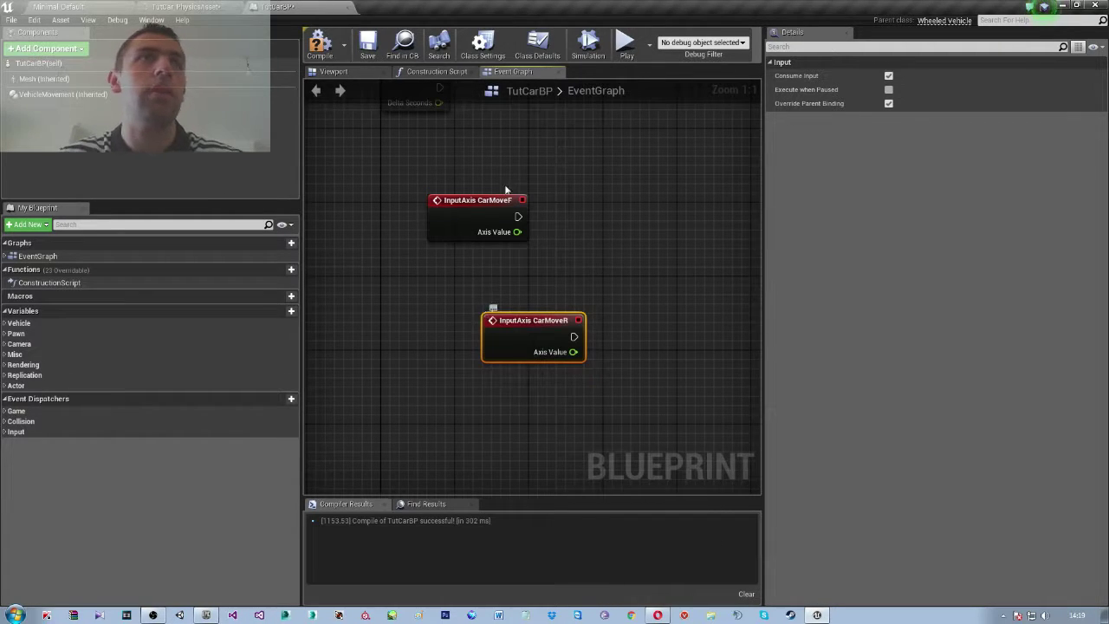
Add Set Throttle Input on Vehicle Movement after the CarMoveF event
drag(517, 215, 603, 206)
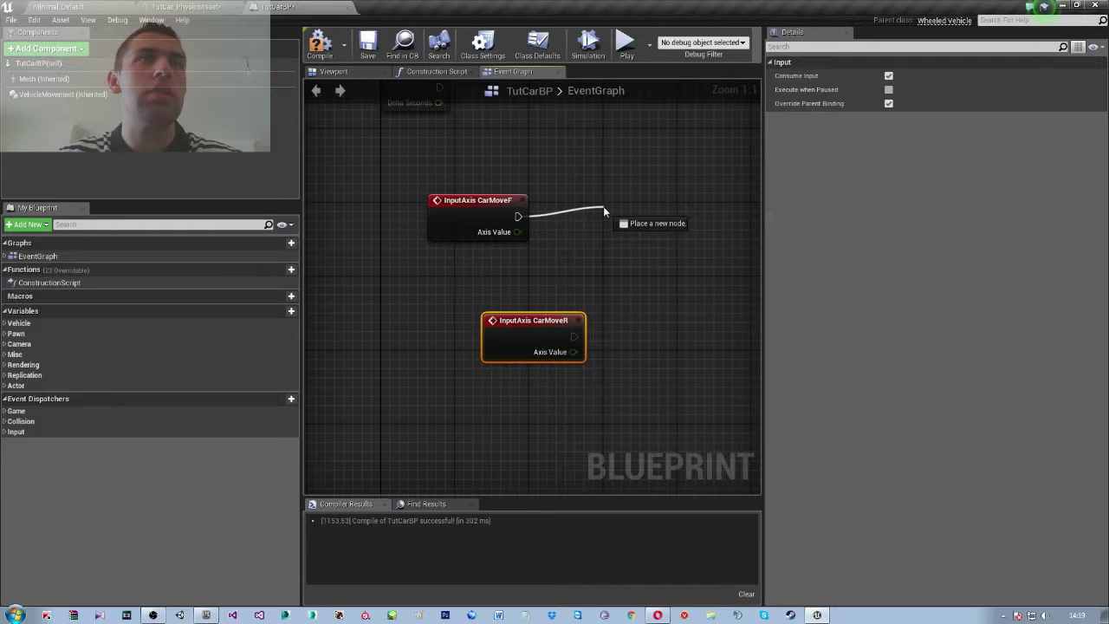
text(set input thr)
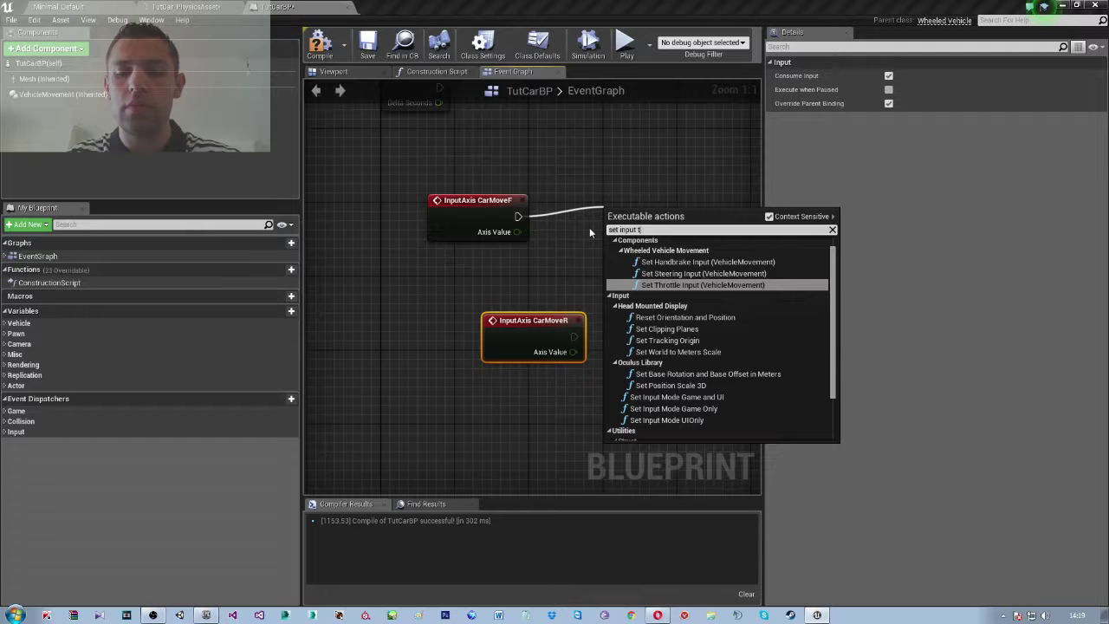
key(Return)
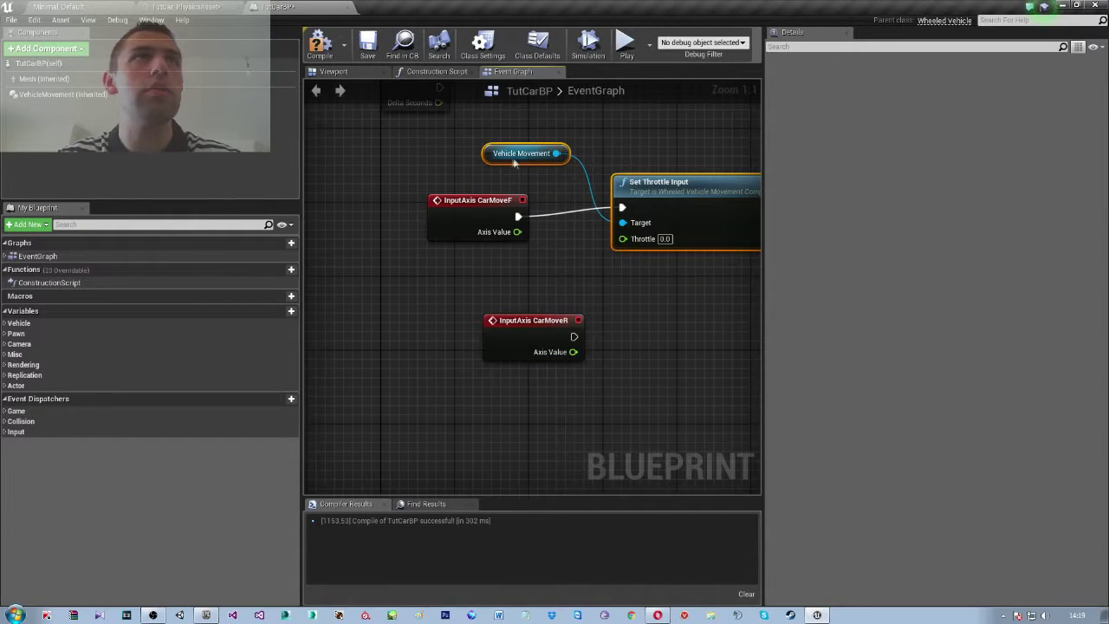
drag(487, 156, 441, 261)
right_drag(442, 261, 313, 164)
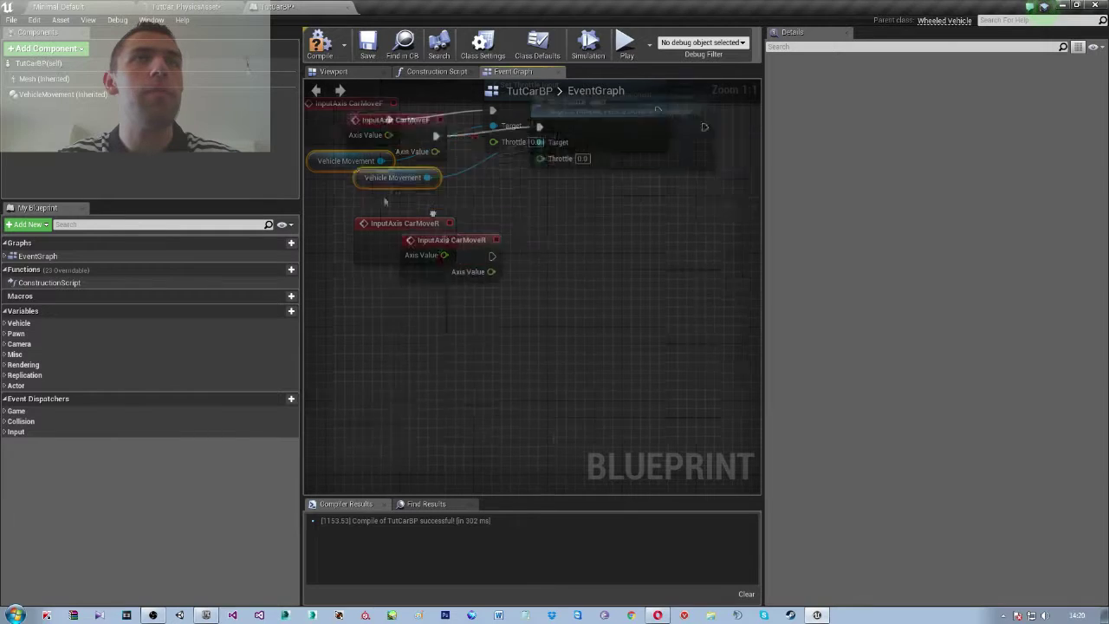
Add Set Steering Input on Vehicle Movement after CarMoveR and arrange its nodes
drag(445, 240, 531, 243)
text(set st)
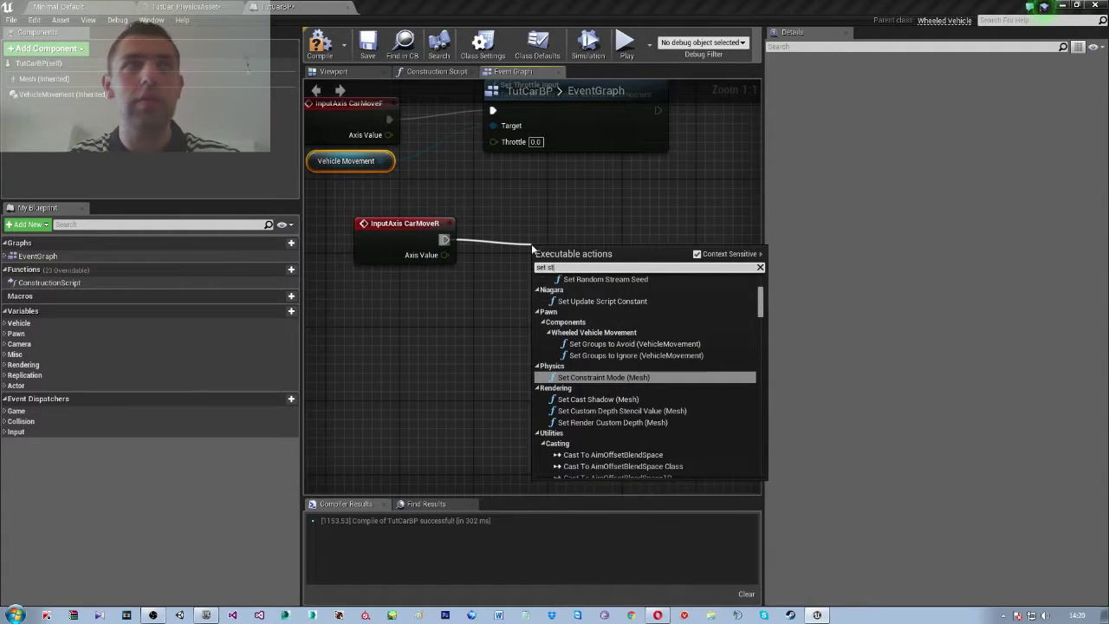
text(eer)
key(Return)
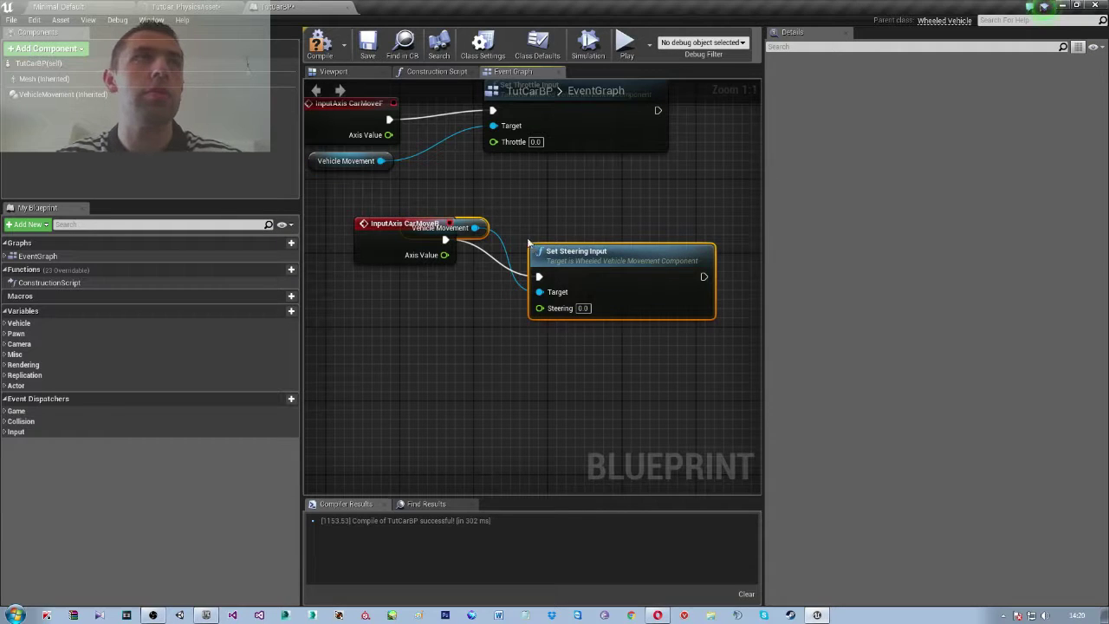
drag(531, 243, 559, 198)
click(433, 184)
mouse_move(432, 183)
mouse_down()
mouse_move(390, 298)
mouse_move(363, 289)
mouse_up()
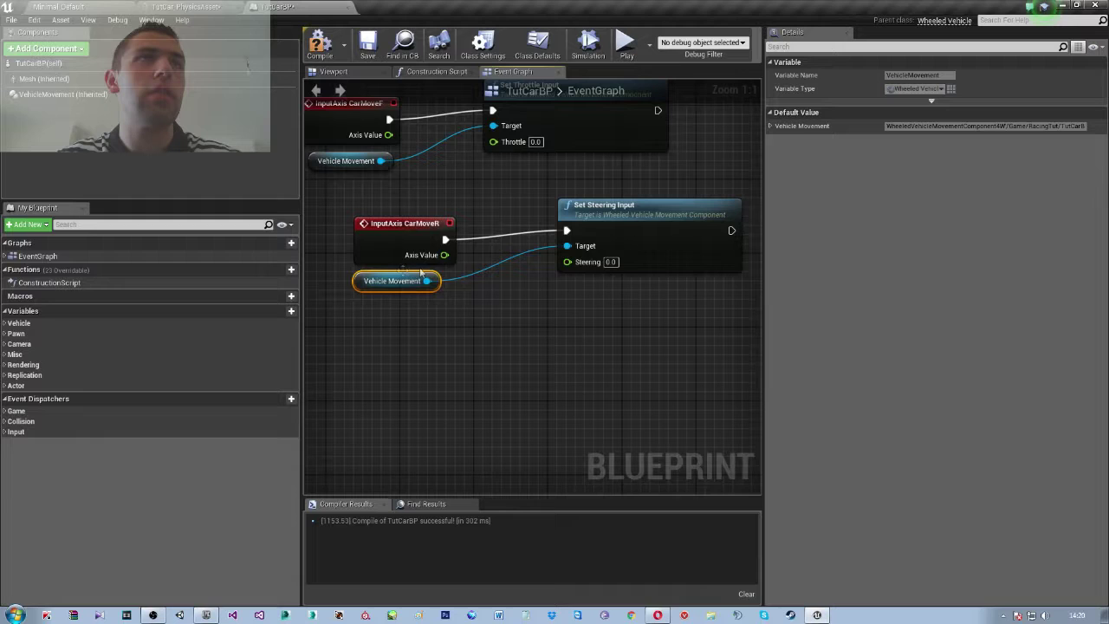
Wire CarMoveR's Axis Value to Steering and CarMoveF's to Throttle, then compile TutCarBP
drag(445, 254, 567, 260)
key(Home)
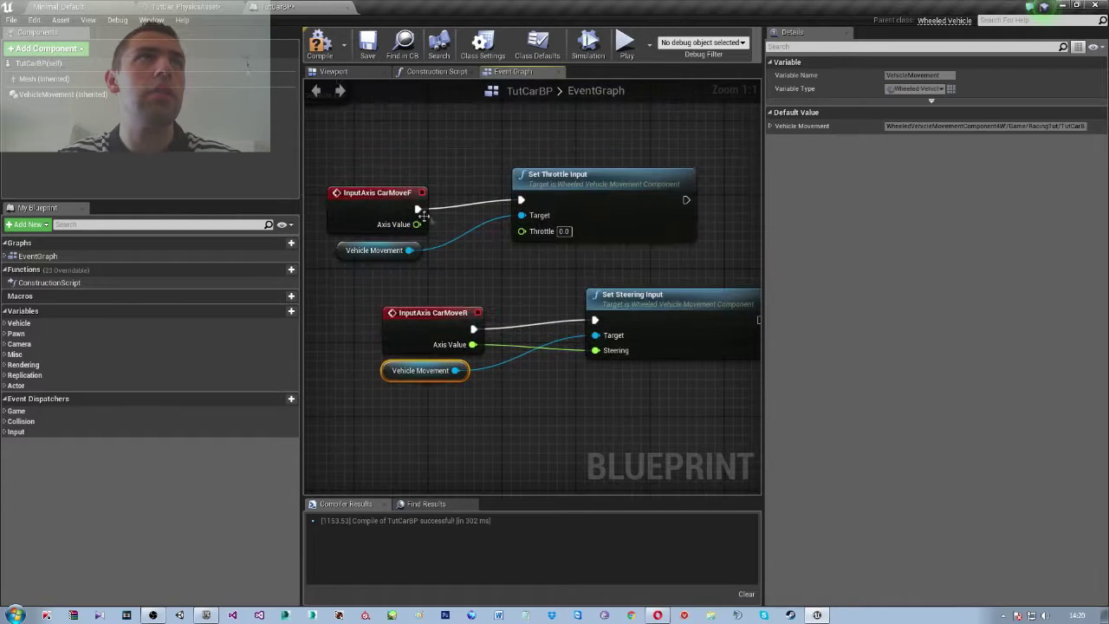
drag(415, 223, 521, 230)
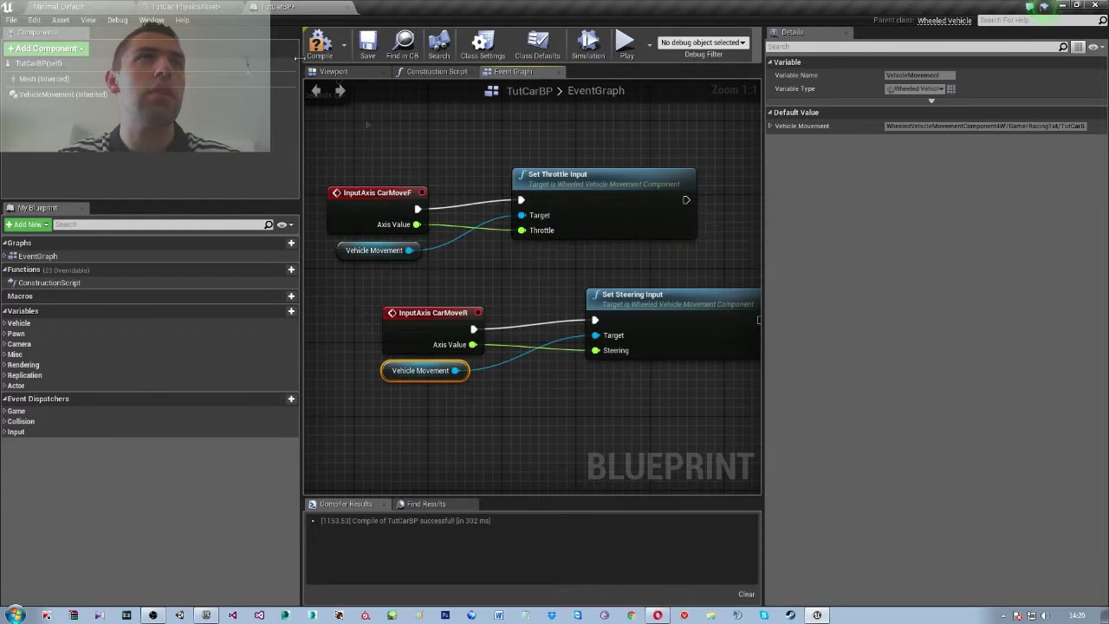
click(320, 43)
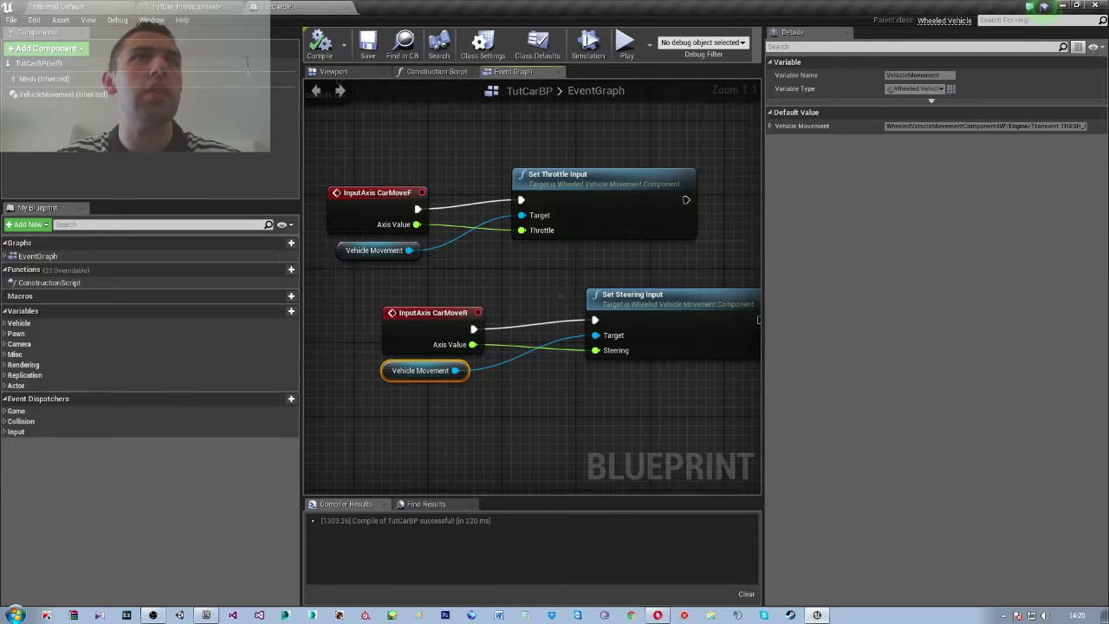
scroll(650, 351, down, 3)
mouse_move(655, 404)
mouse_down()
mouse_move(509, 326)
mouse_move(474, 329)
mouse_up()
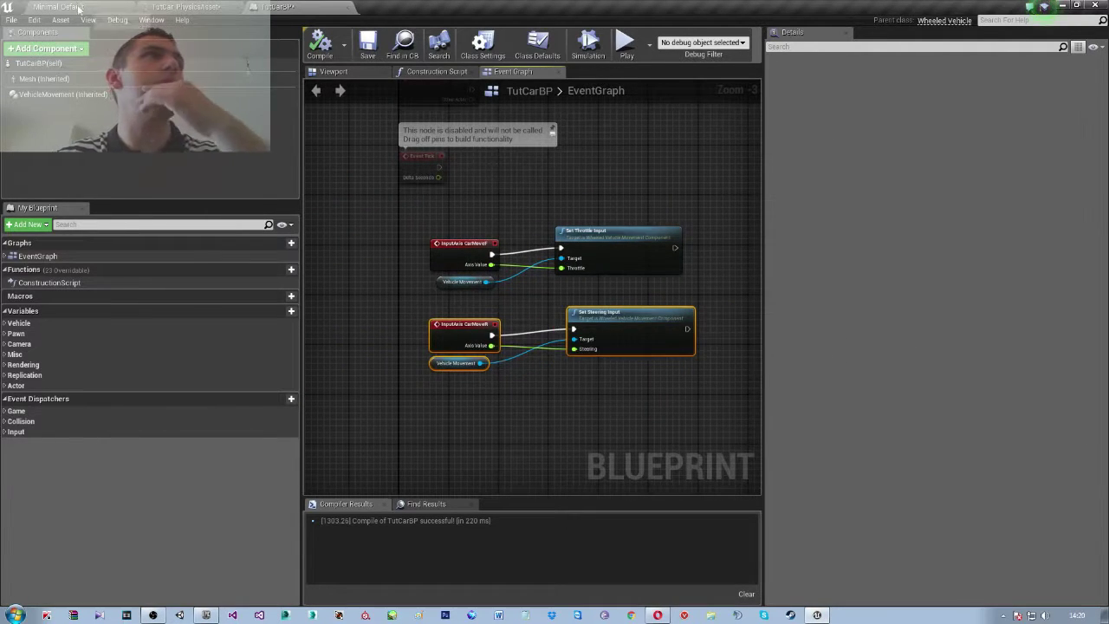
Browse to the Racing Mesh folder in the level editor and open MyCarAnimBP
click(58, 7)
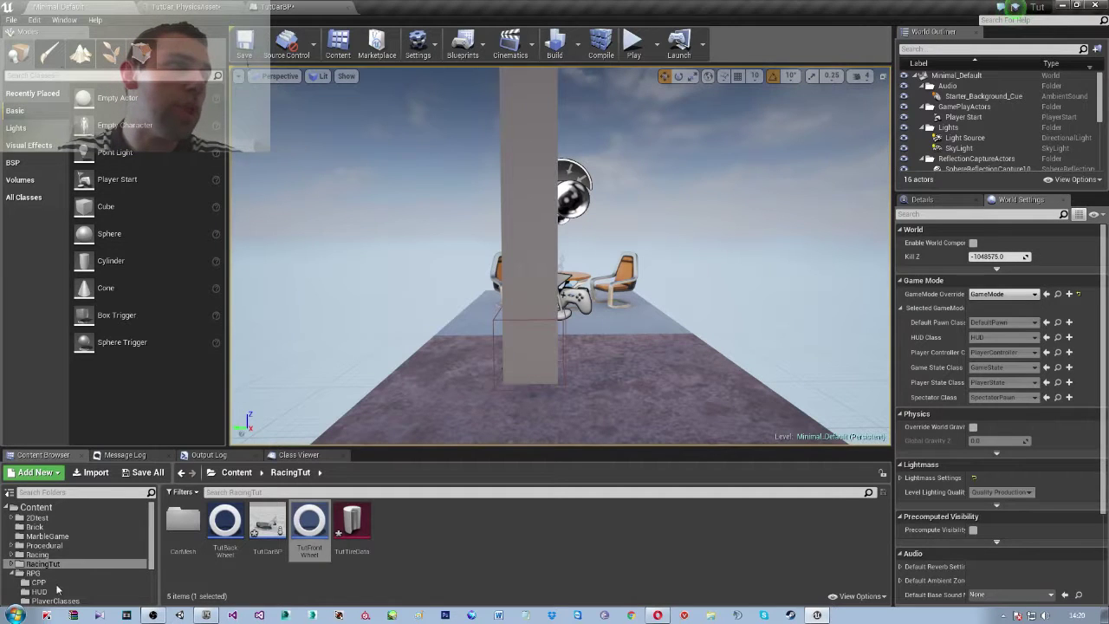
click(11, 574)
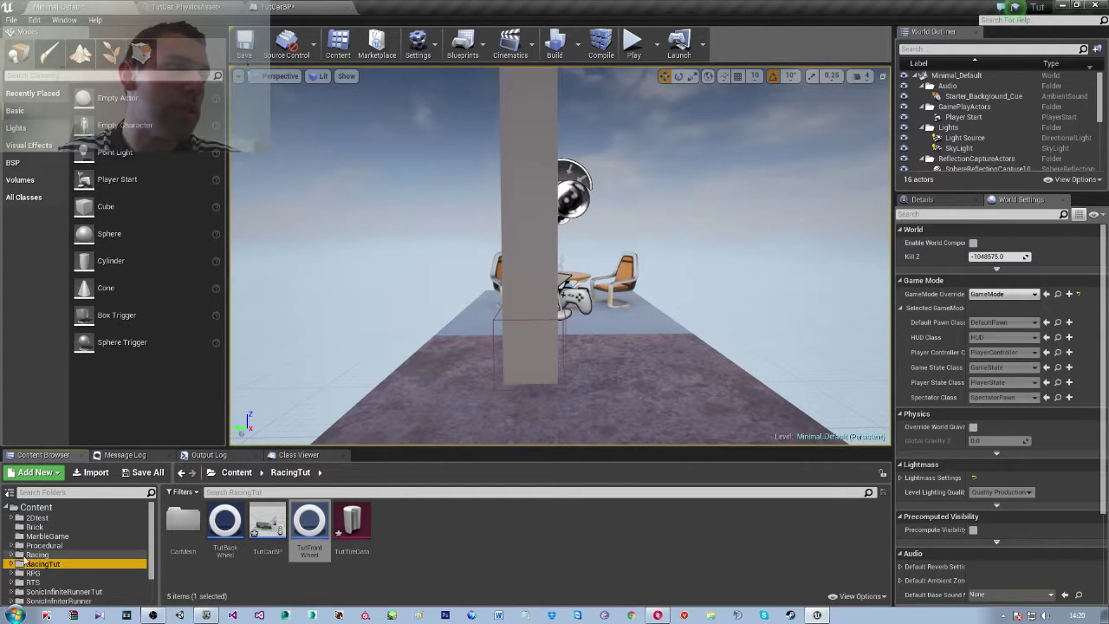
click(35, 554)
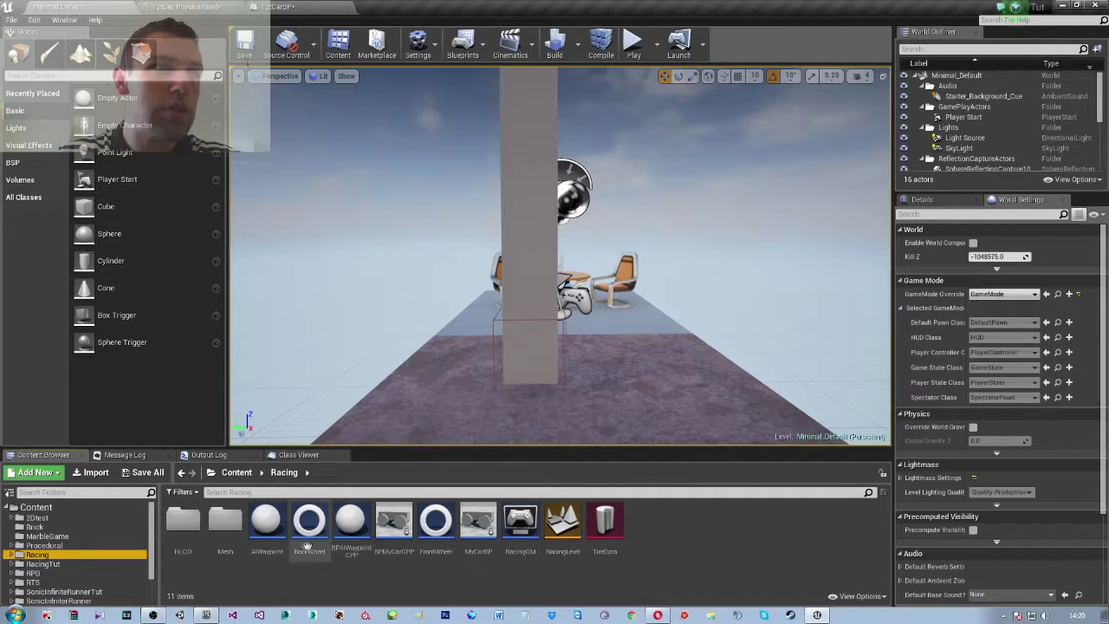
double_click(225, 519)
click(314, 528)
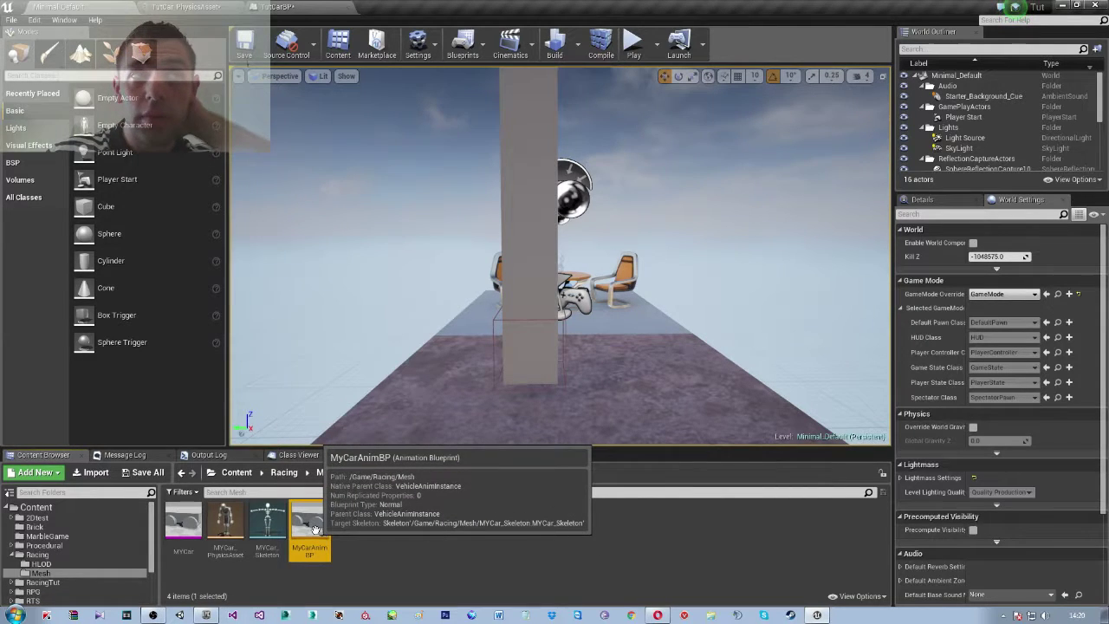
double_click(312, 527)
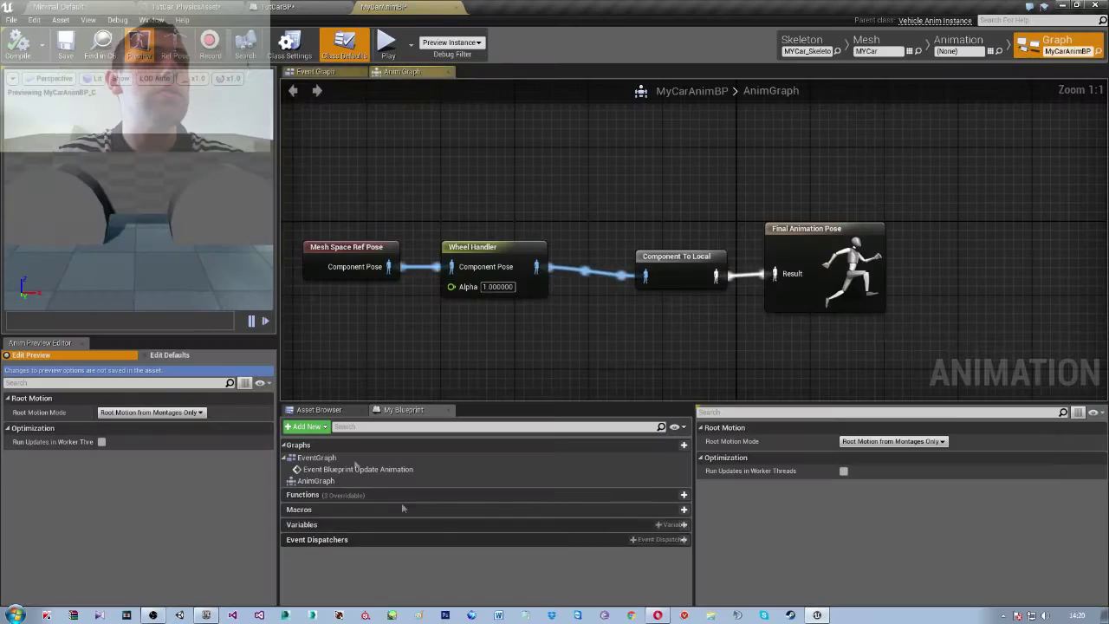
Go back to the level editor and show the RacingTut folder's assets
scroll(399, 344, down, 3)
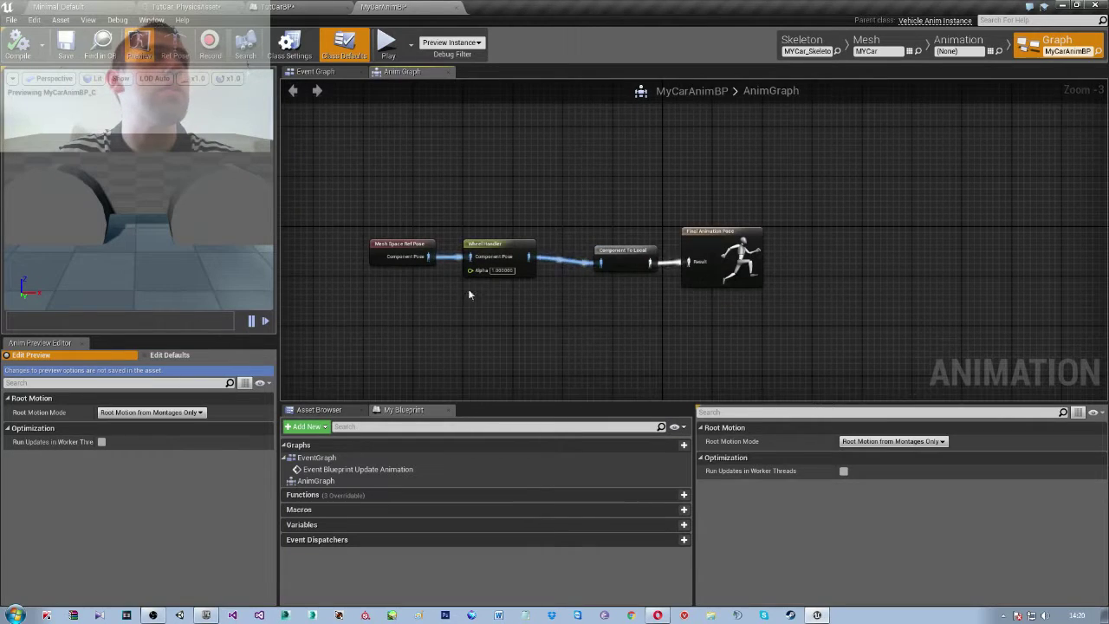
click(59, 7)
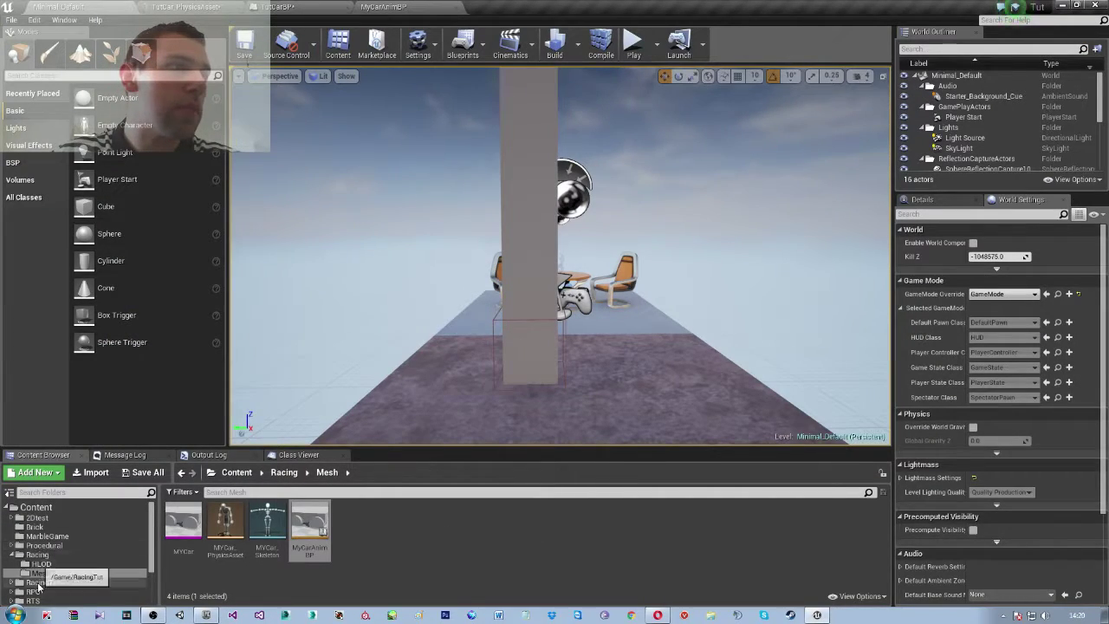
scroll(39, 584, down, 2)
click(41, 544)
Create an animation blueprint with parent VehicleAnimInstance and skeleton TutCar_Skeleton, named AnimTutCar
right_click(417, 530)
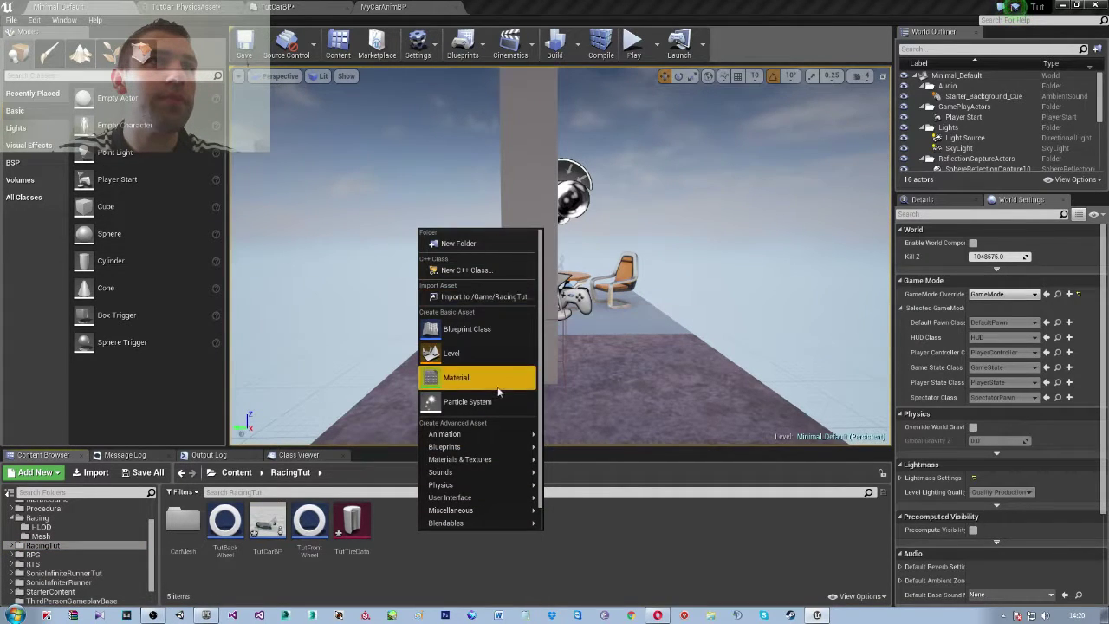
mouse_move(480, 436)
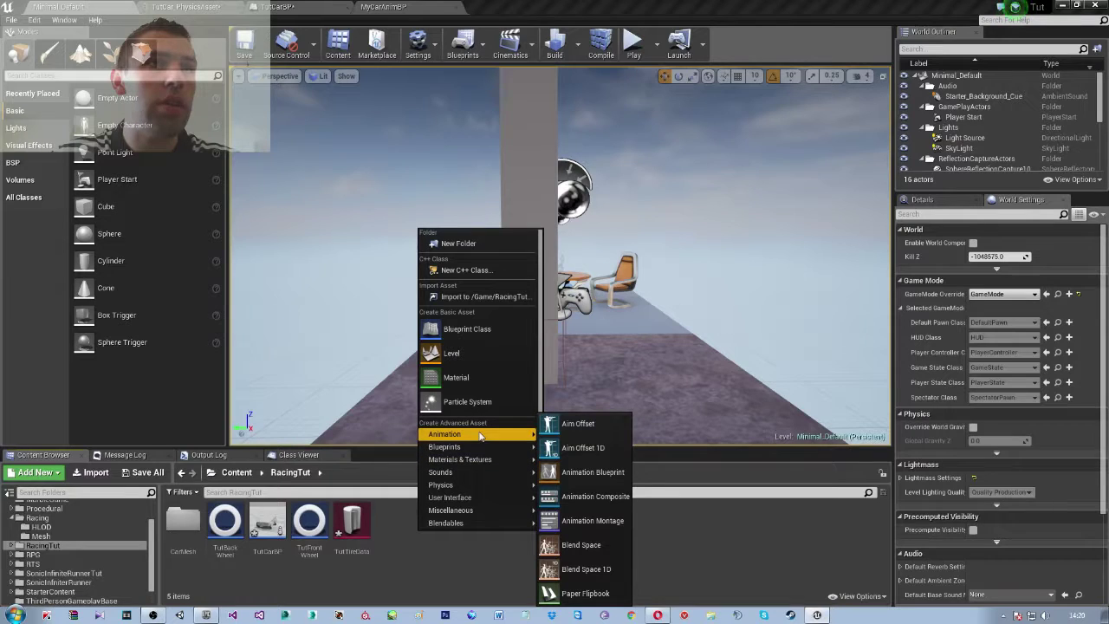
click(578, 474)
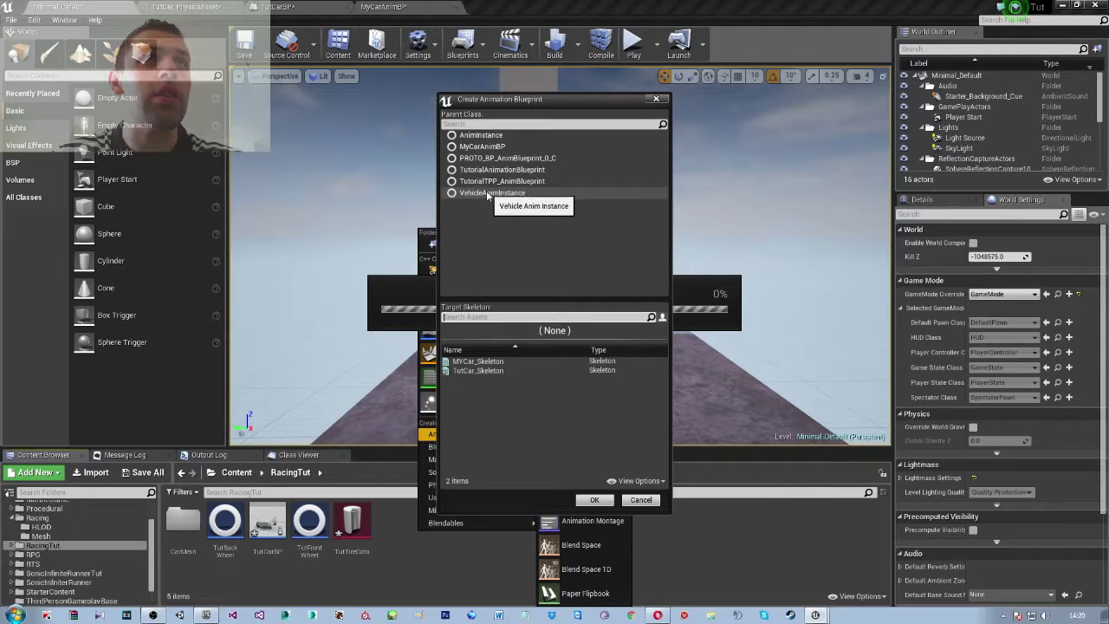
click(487, 193)
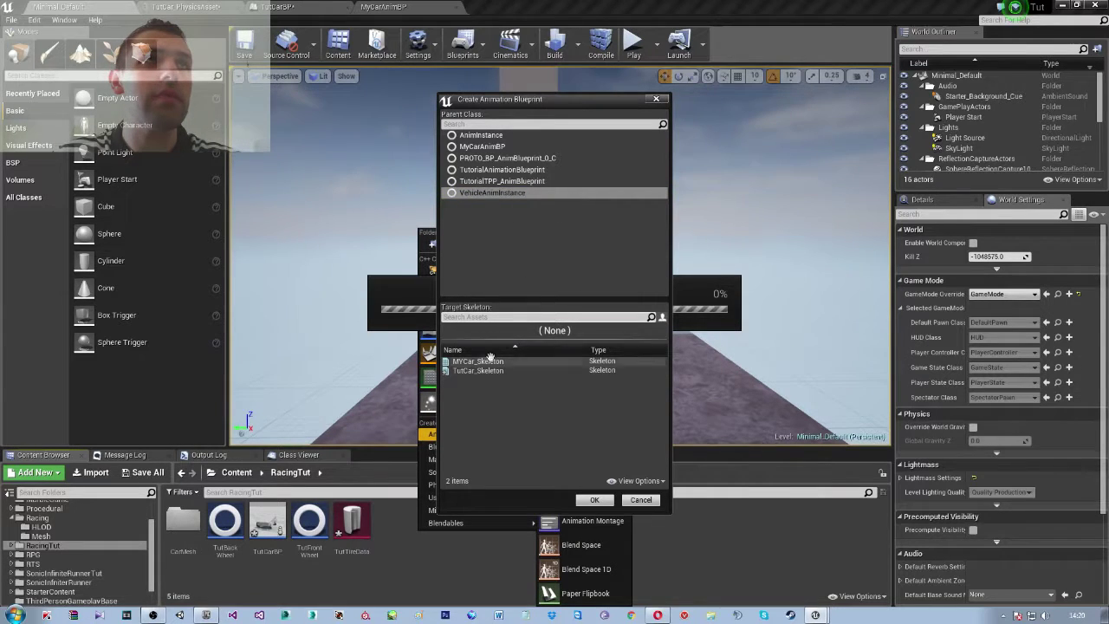
click(594, 501)
click(658, 336)
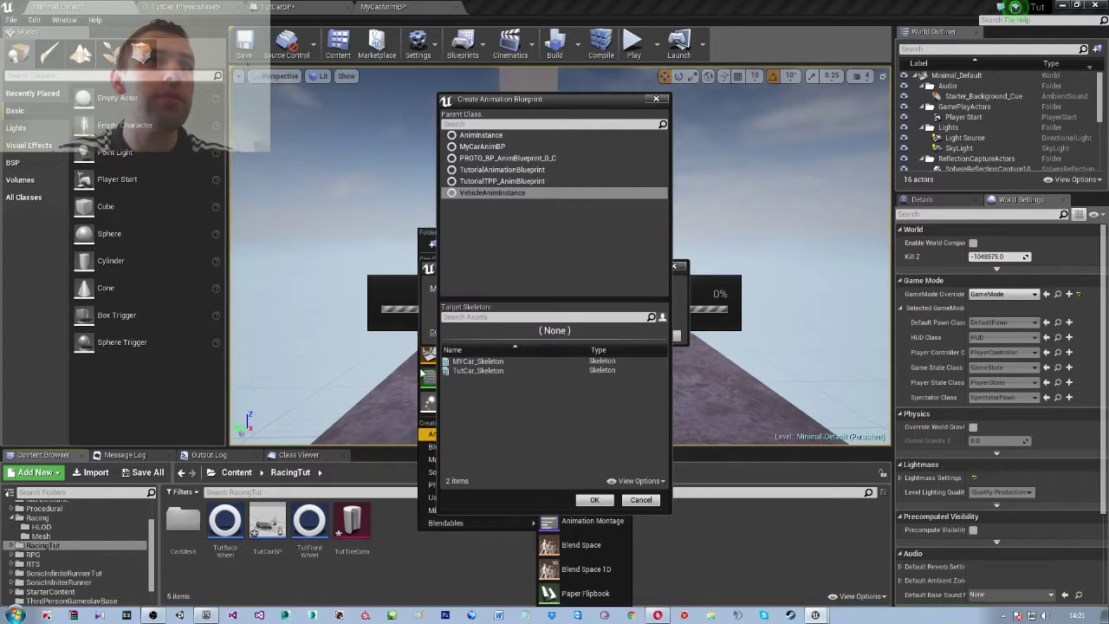
click(503, 370)
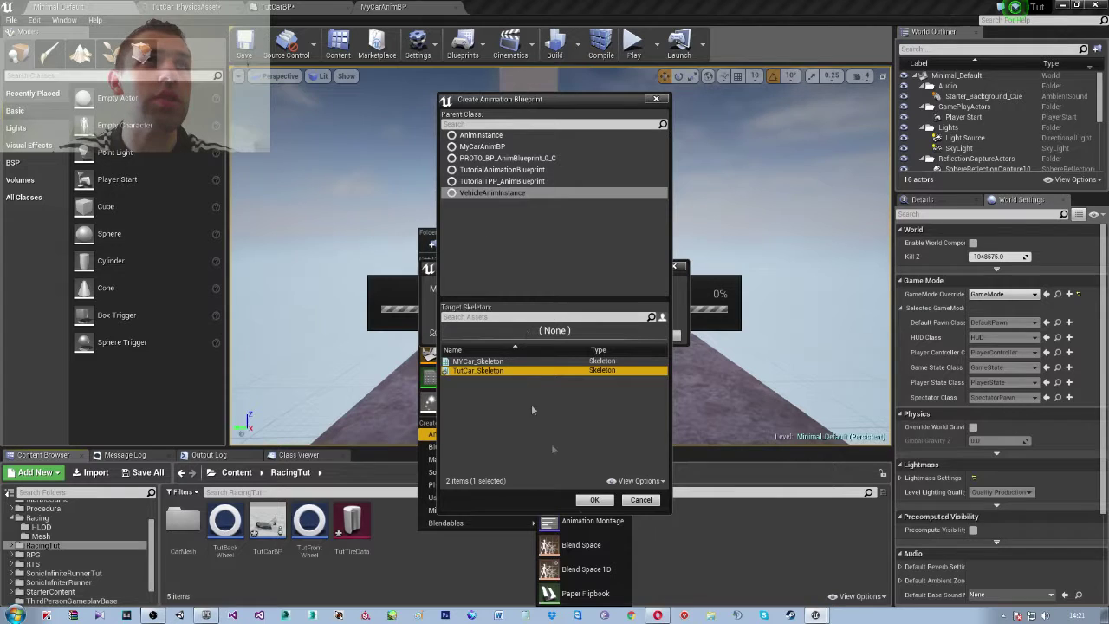
click(595, 501)
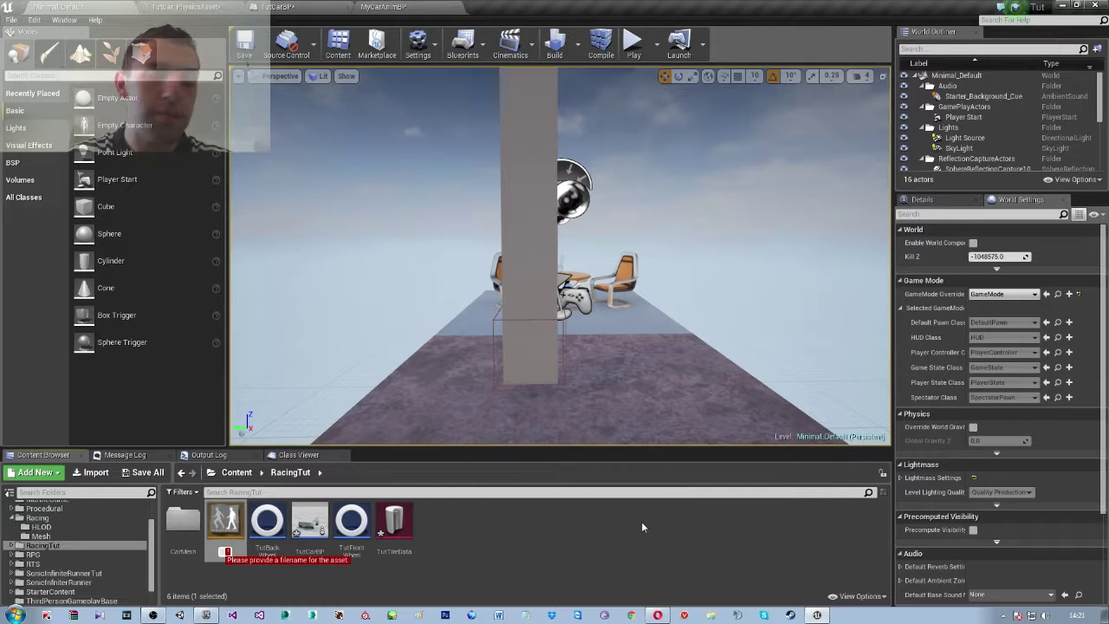
text(AnimTutCar)
key(Return)
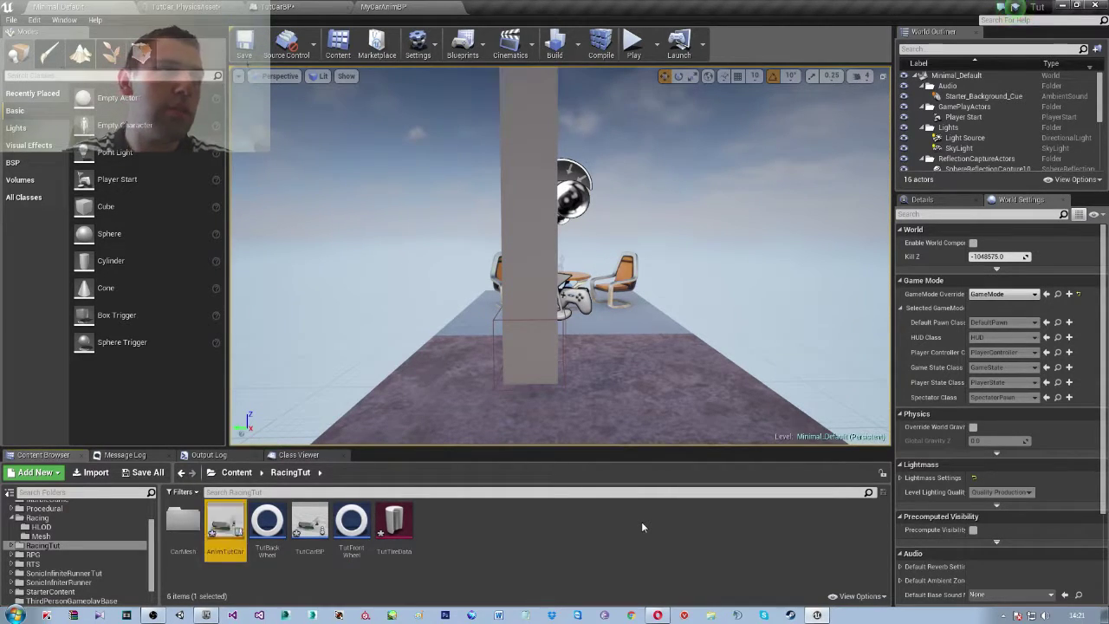
Open AnimTutCar in its own window on the right, with MyCarAnimBP's editor on the left
double_click(216, 520)
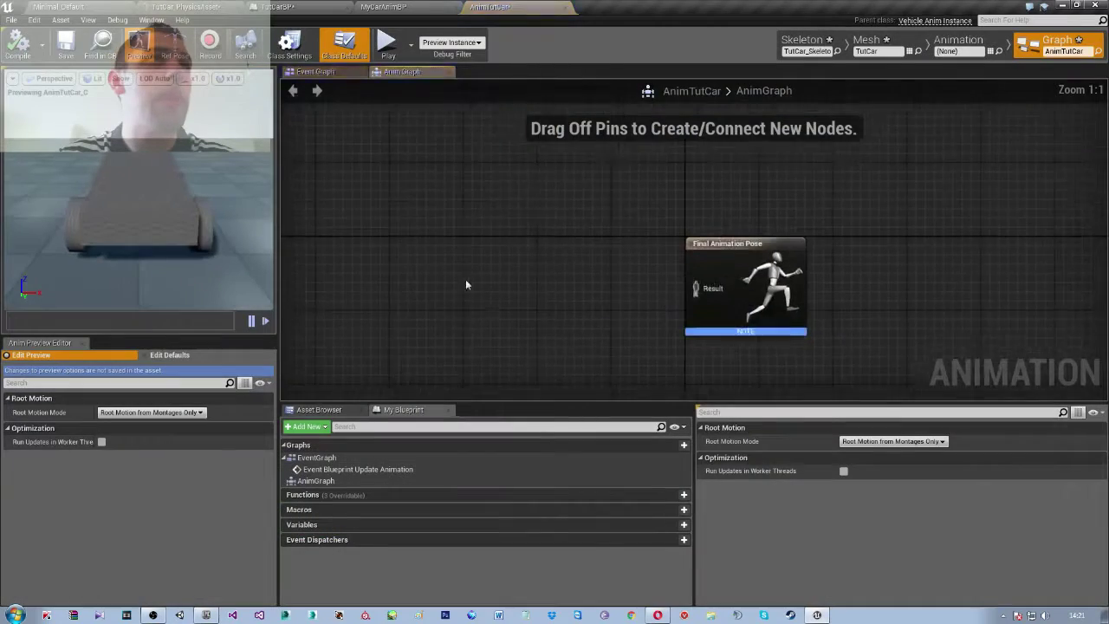
mouse_move(515, 7)
mouse_down()
mouse_move(776, 124)
mouse_move(1107, 121)
mouse_up()
click(375, 8)
drag(375, 8, 2, 192)
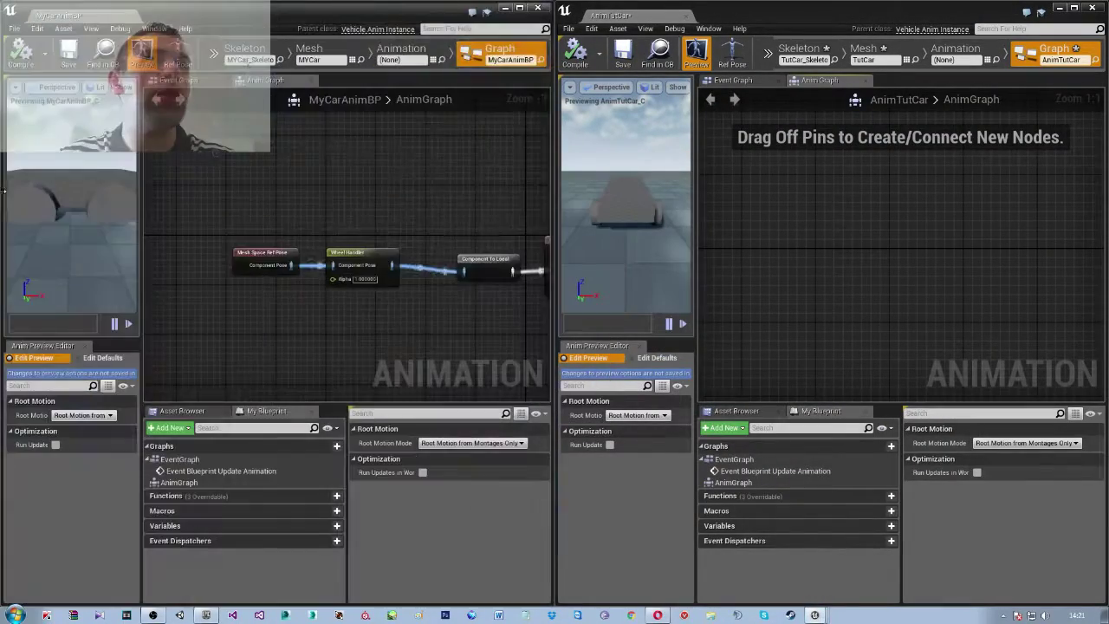
Frame the Final Animation Pose node in both graphs, then minimize the MyCarAnimBP window
scroll(426, 321, down, 1)
right_drag(425, 321, 334, 317)
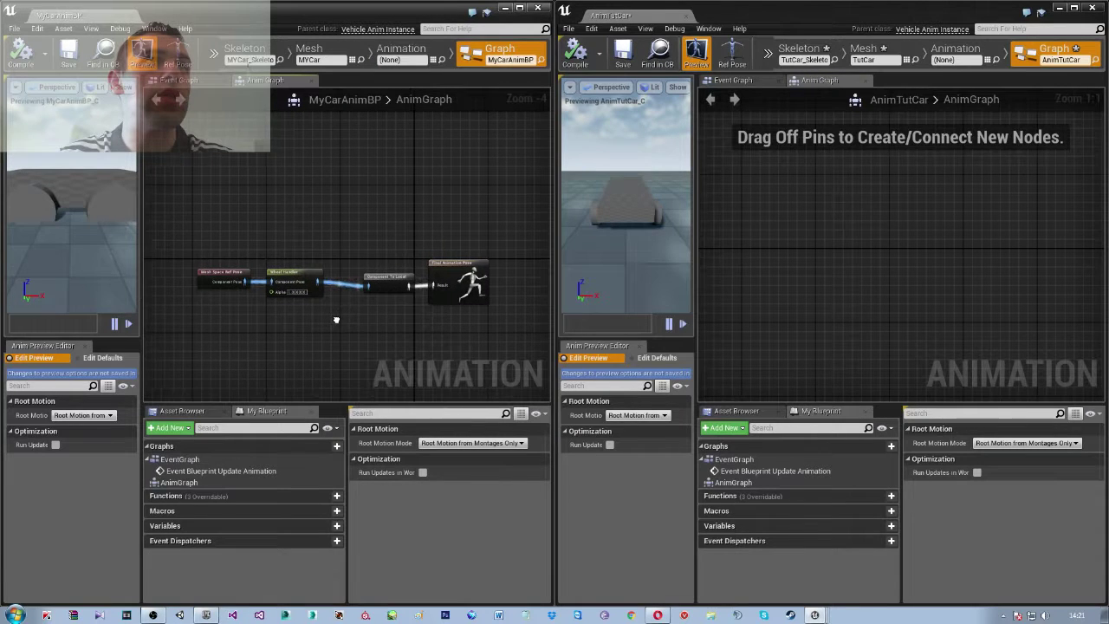
click(839, 216)
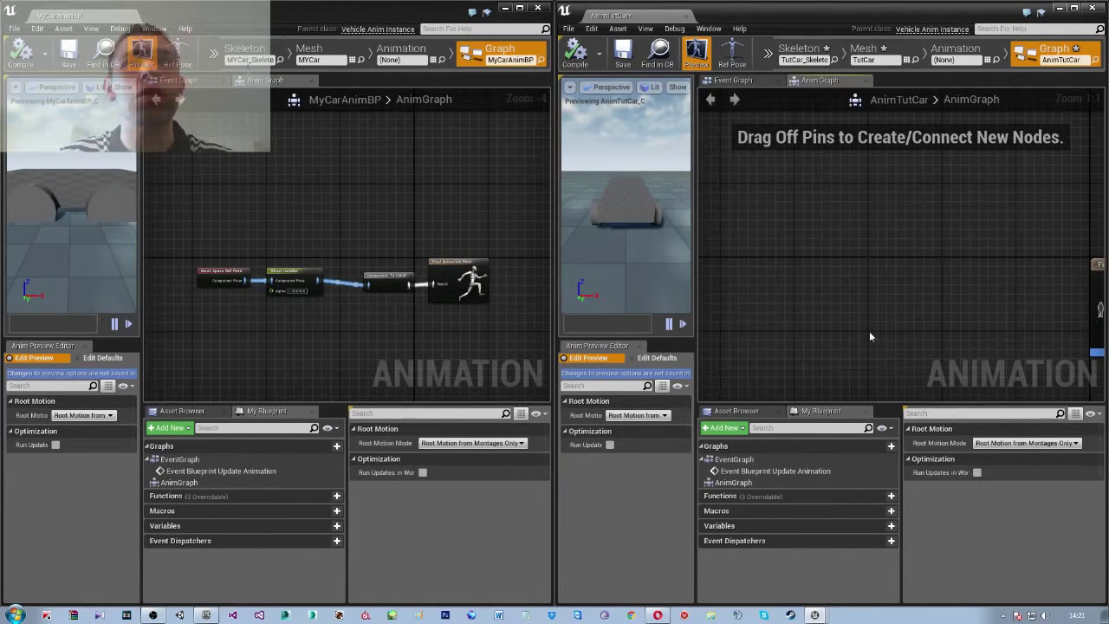
mouse_move(952, 279)
right_down()
mouse_move(787, 239)
mouse_move(925, 275)
right_up()
scroll(787, 239, down, 3)
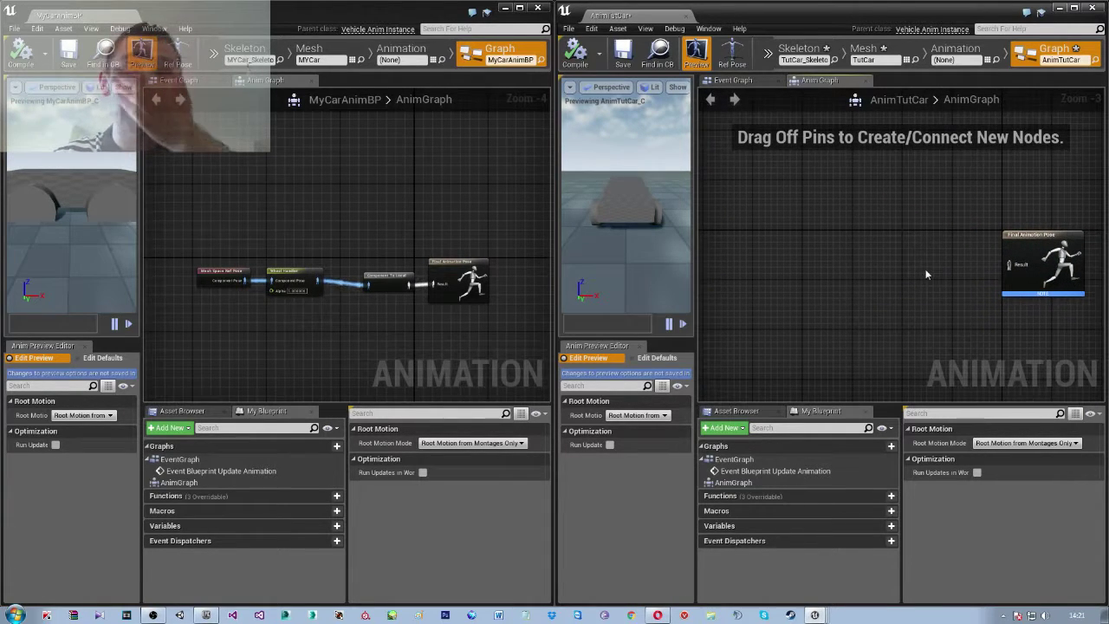
click(505, 9)
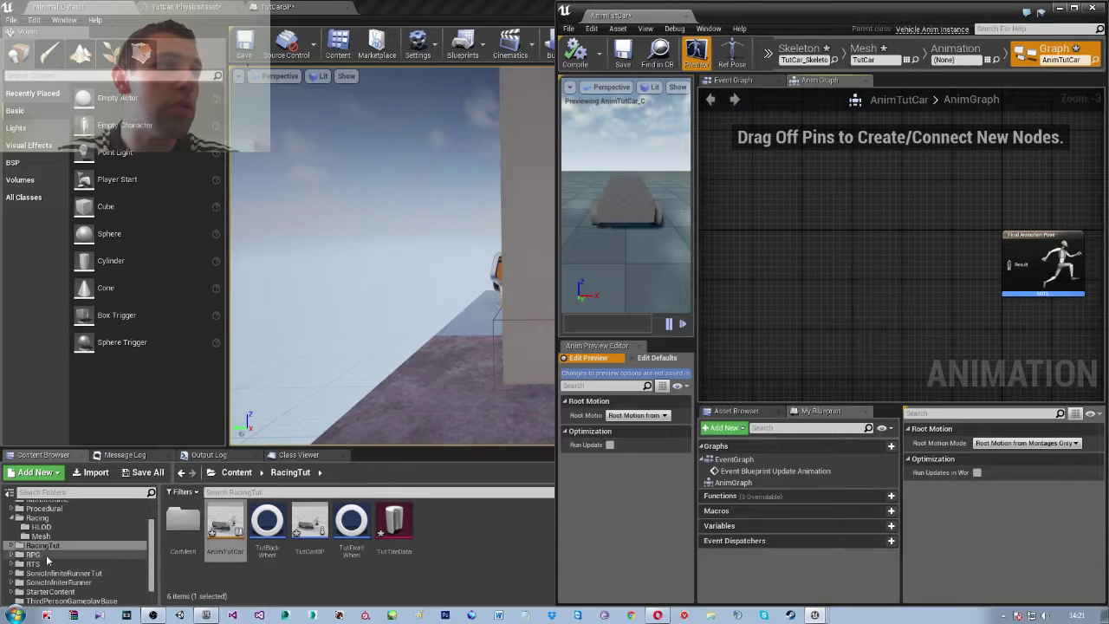
Open the MyCarBP blueprint from the Racing folder
click(37, 517)
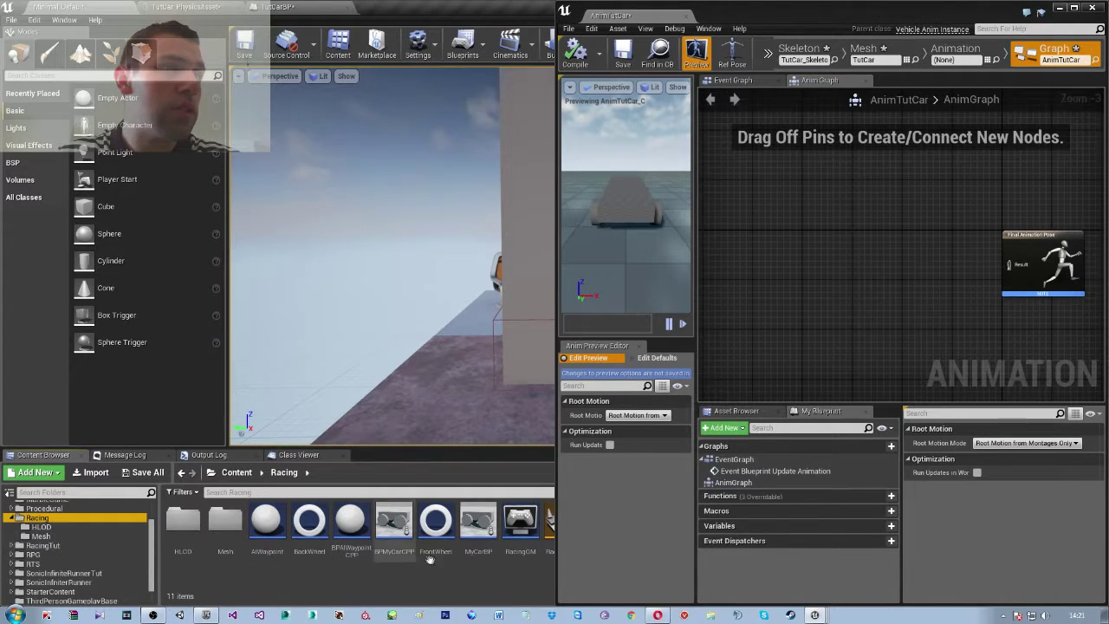
click(476, 528)
double_click(476, 528)
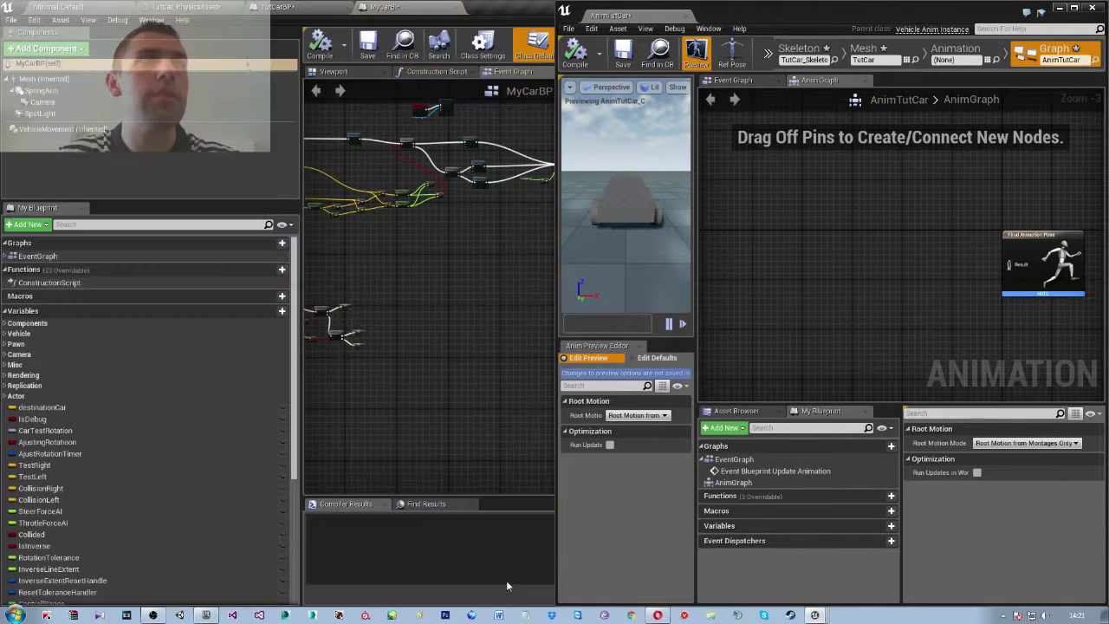
scroll(495, 362, down, 1)
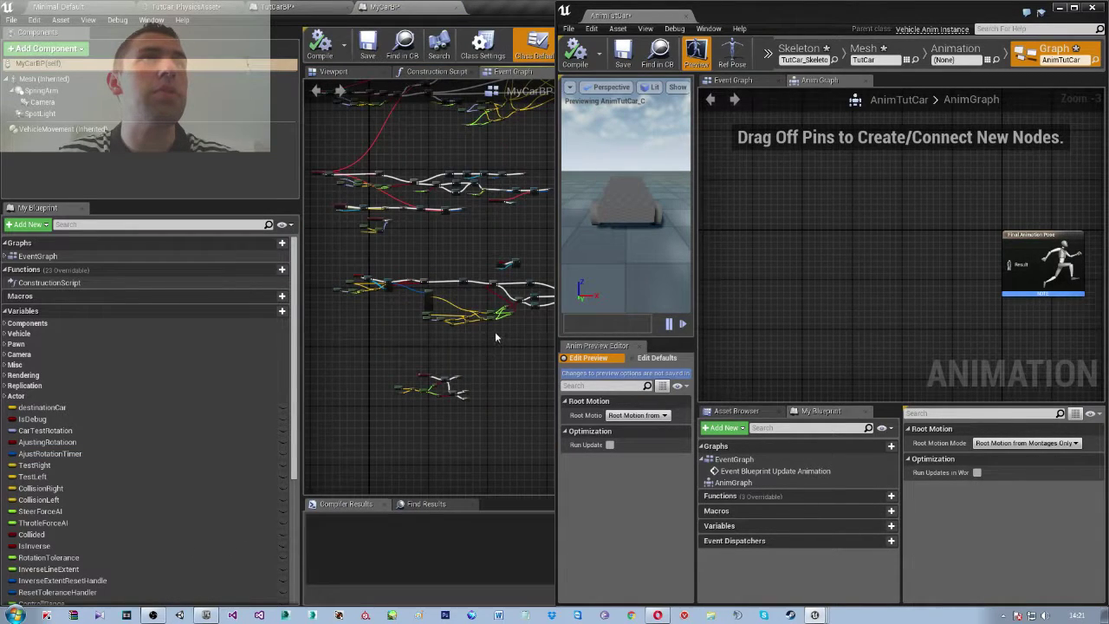
Pan through MyCarBP's Event Graph, widening the graph area to review its node clusters
right_click(494, 331)
mouse_move(449, 247)
right_down()
mouse_move(413, 399)
mouse_move(407, 364)
right_up()
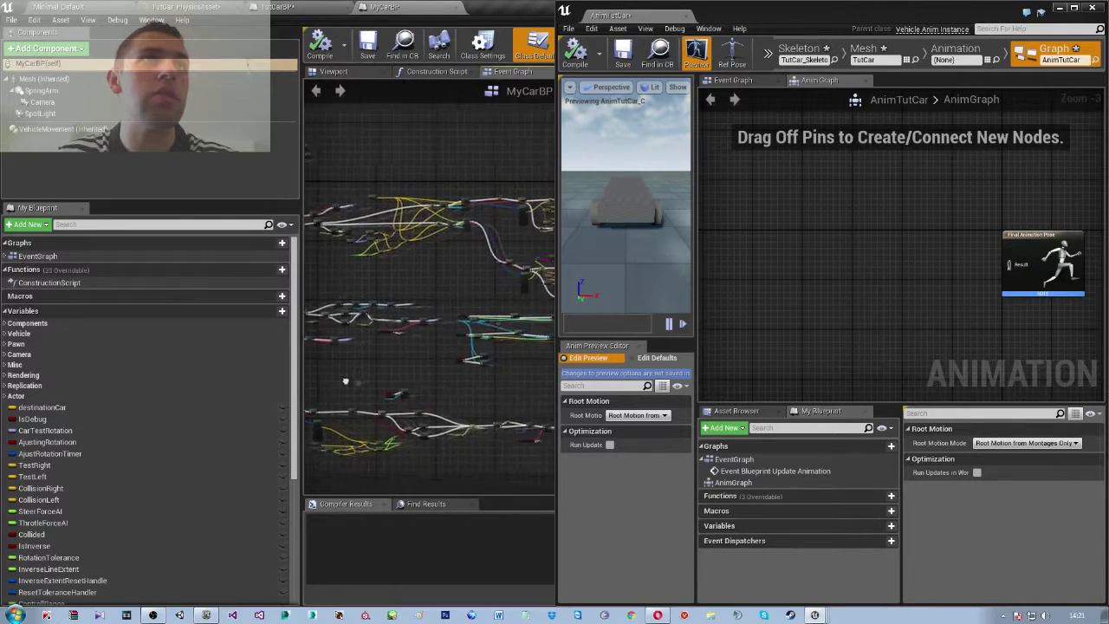
mouse_move(407, 364)
right_down()
mouse_move(498, 337)
mouse_move(409, 234)
right_up()
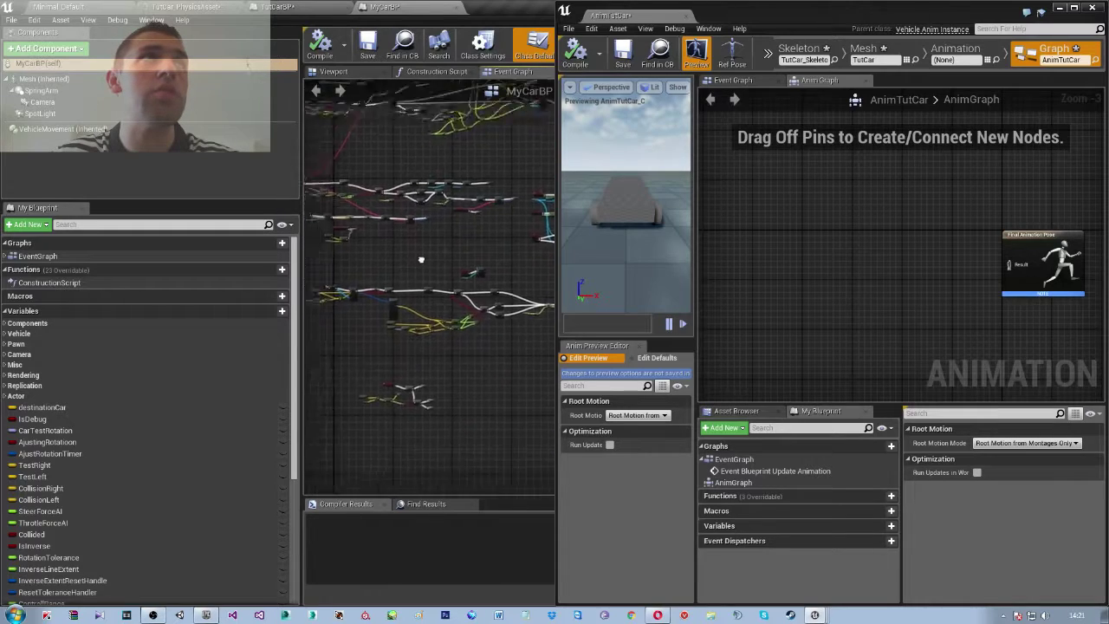
right_drag(409, 234, 462, 375)
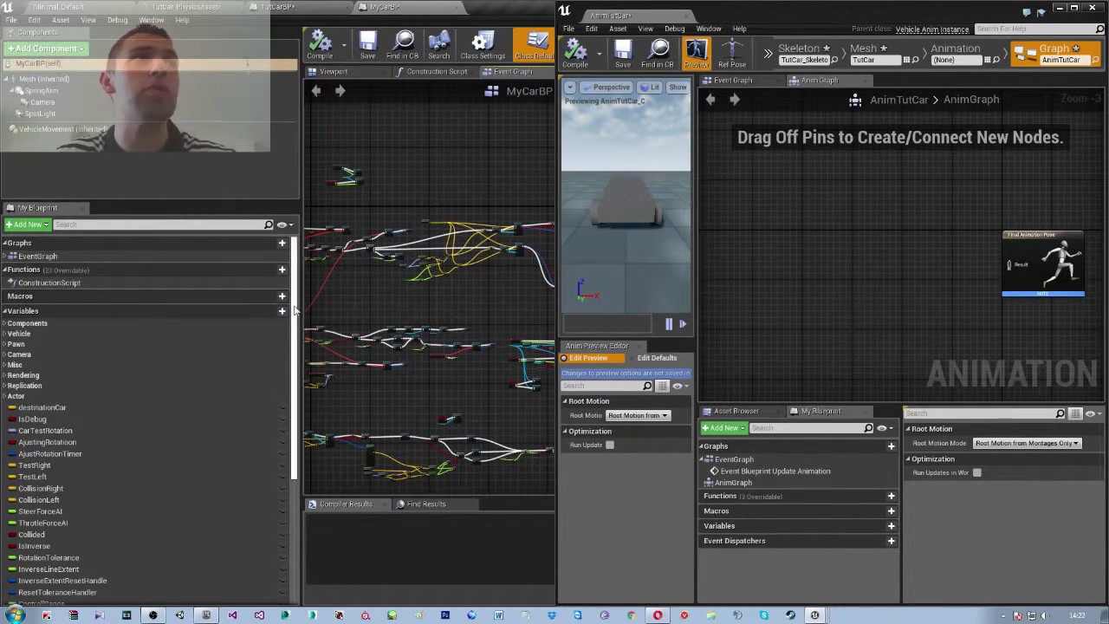
drag(297, 305, 157, 305)
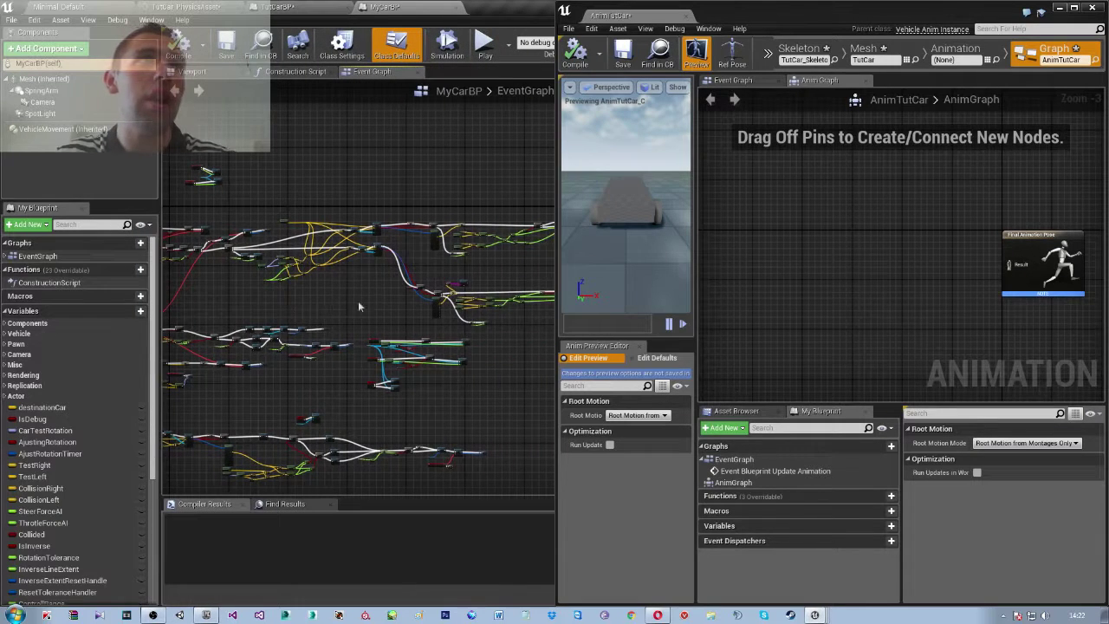
right_drag(345, 301, 520, 304)
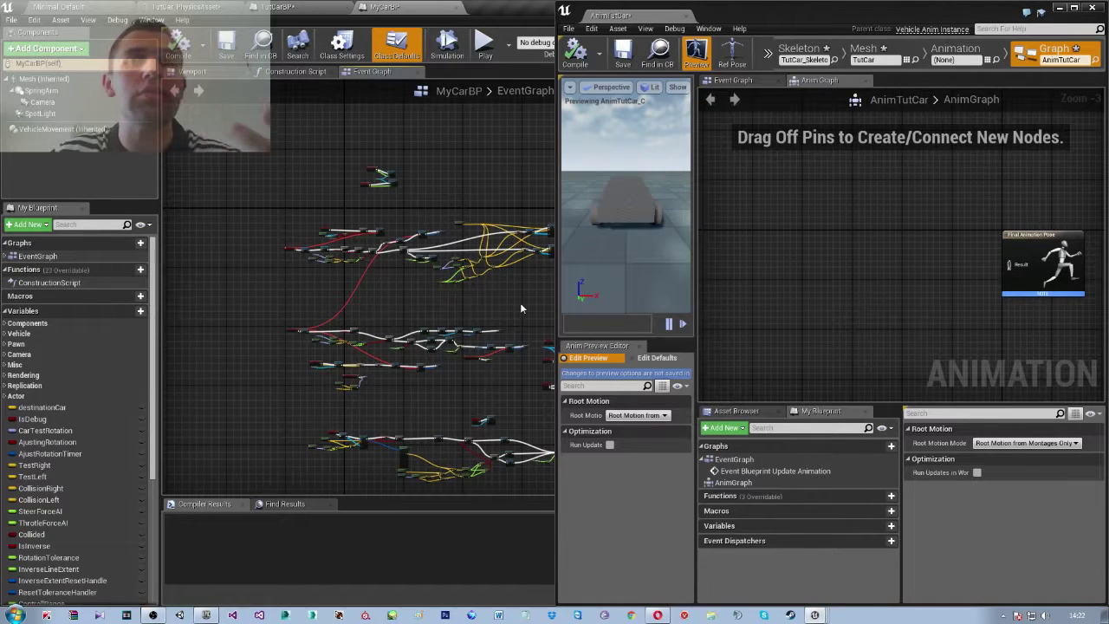
right_drag(519, 308, 442, 374)
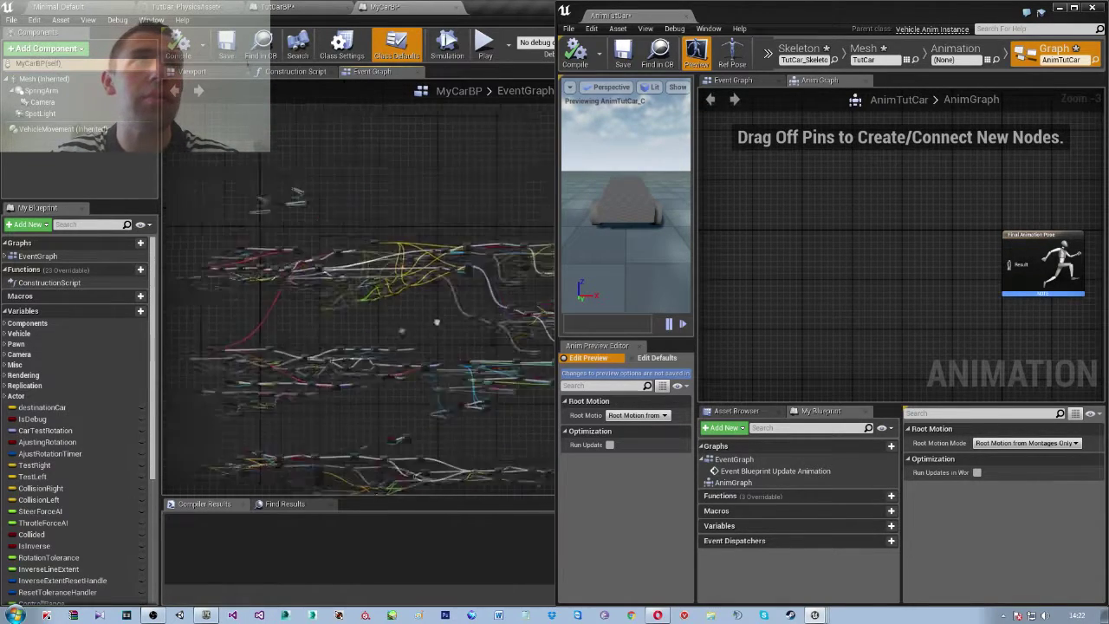
right_drag(303, 283, 368, 332)
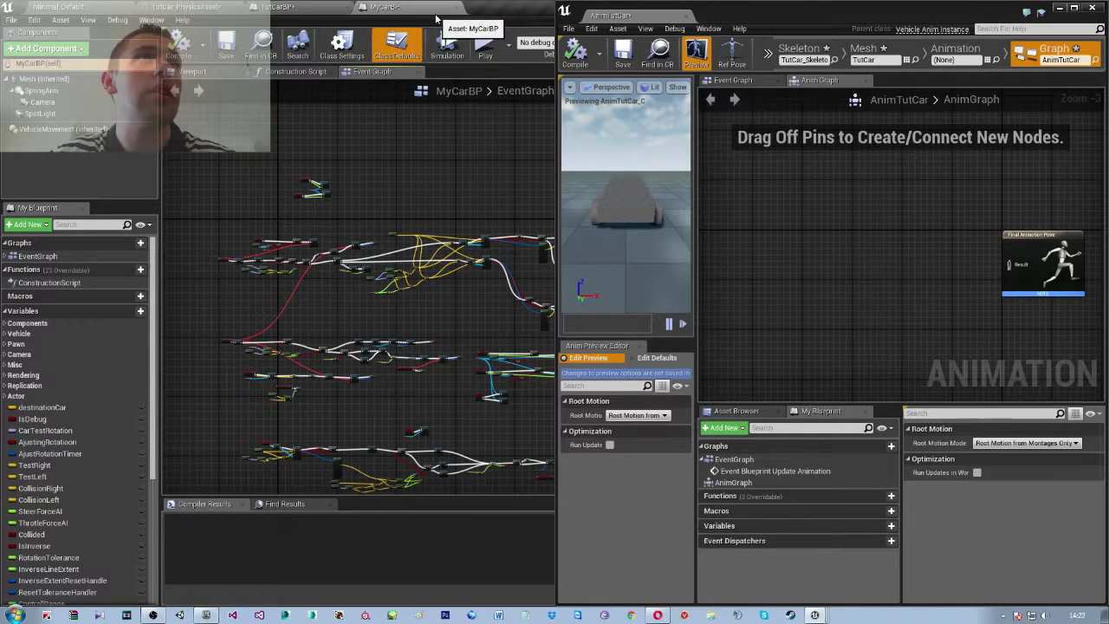
Close MyCarBP and reopen MyCarAnimBP from Racing/Mesh beside AnimTutCar
click(456, 11)
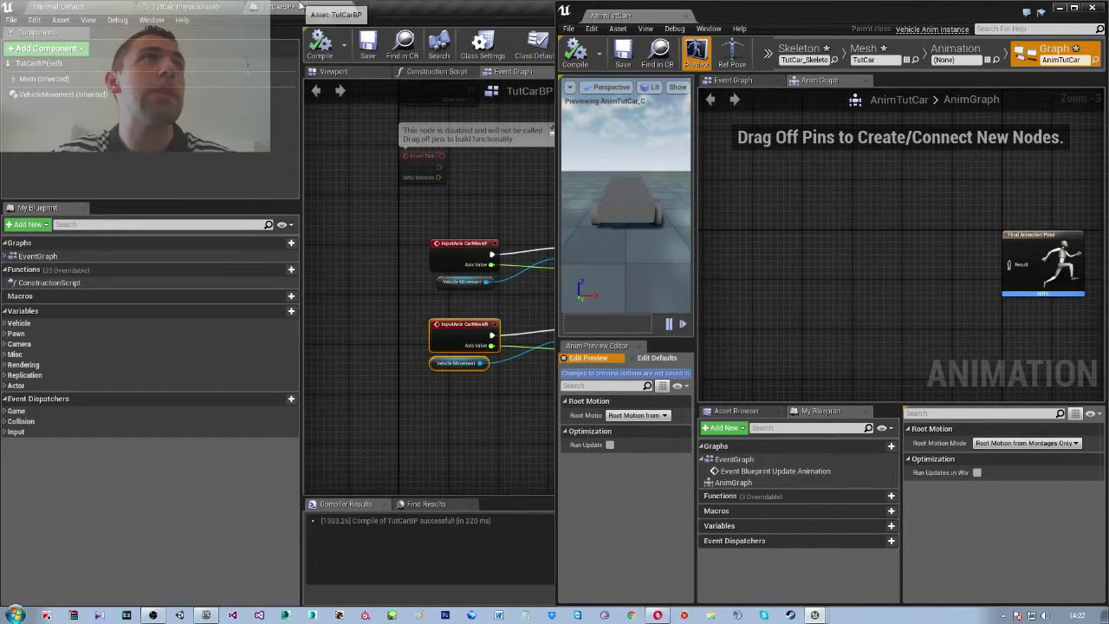
scroll(321, 255, down, 2)
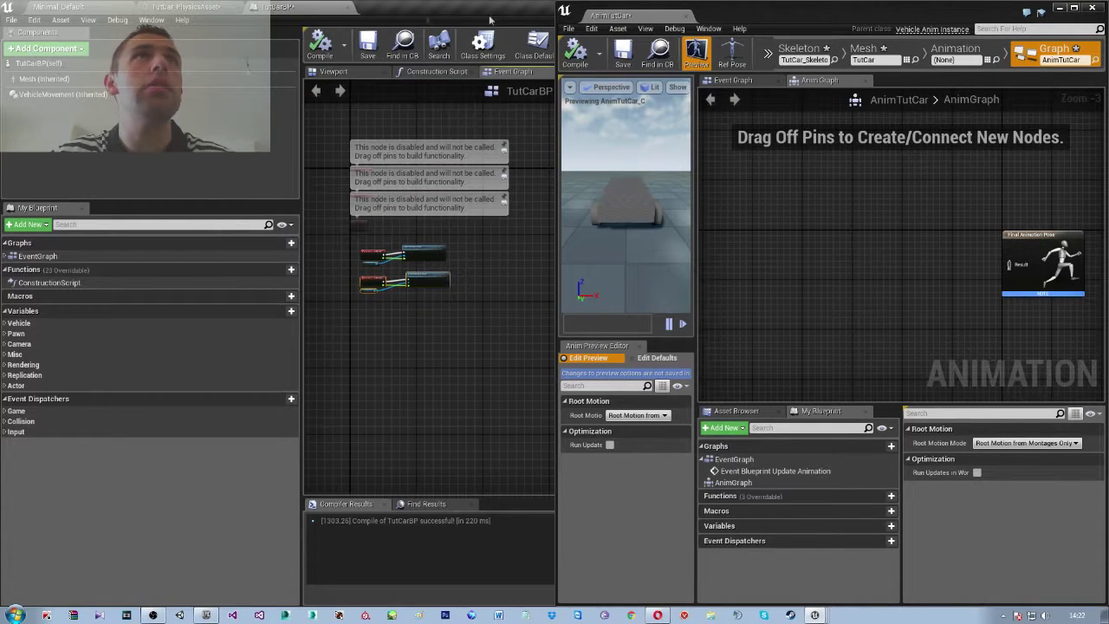
click(99, 9)
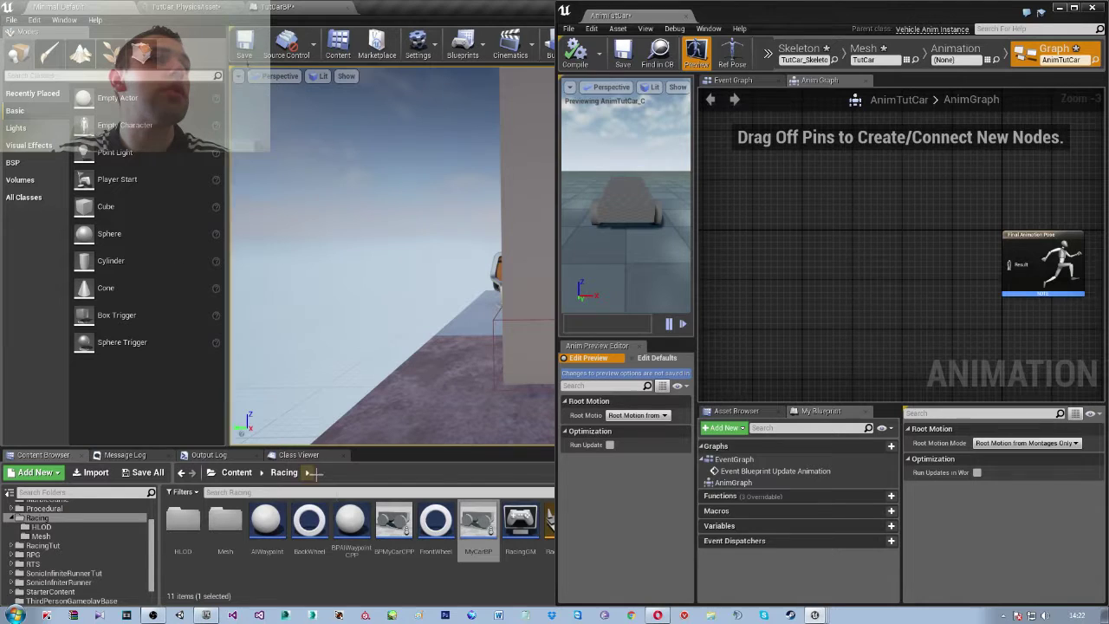
double_click(226, 520)
double_click(311, 524)
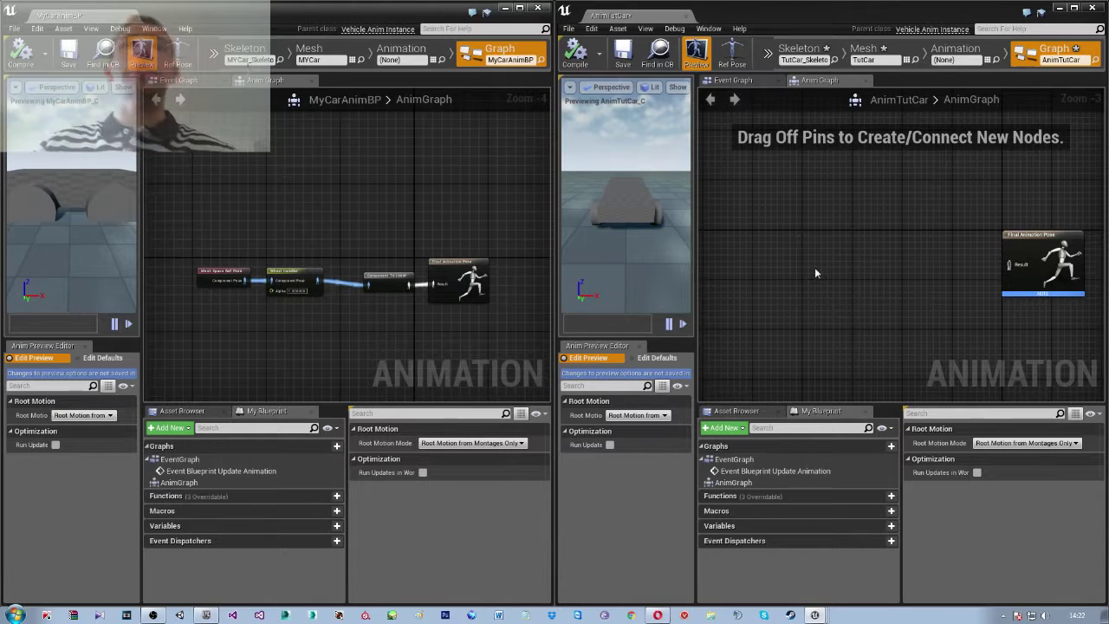
Add a Mesh Space Ref Pose node to AnimTutCar's AnimGraph via a 'mesh space' search
right_click(745, 281)
text(mi)
key(BackSpace)
text(e)
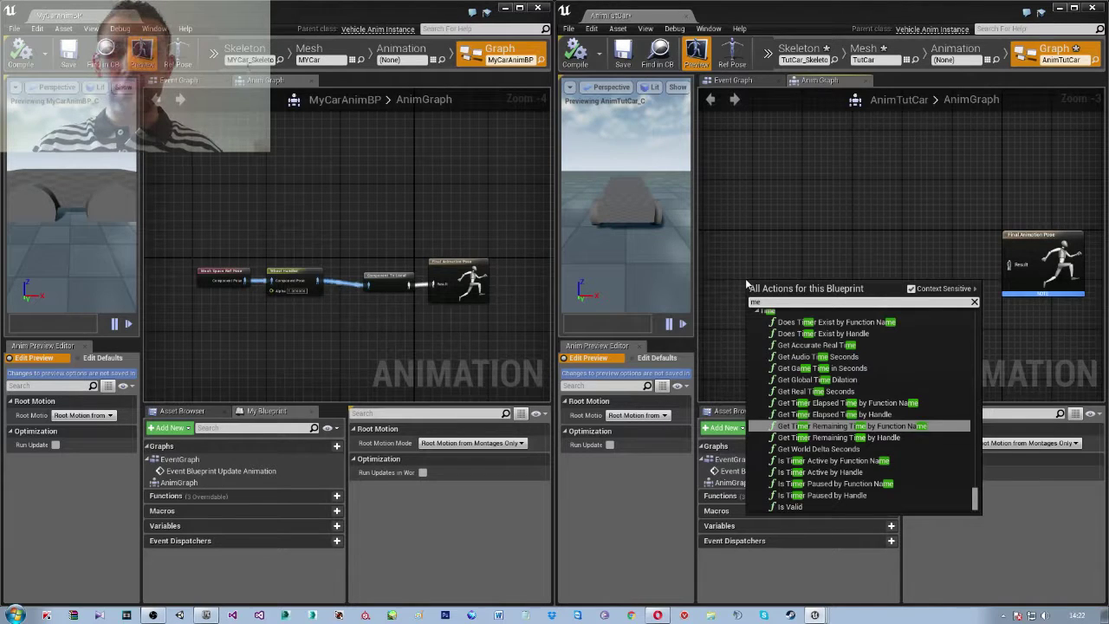
text(sh)
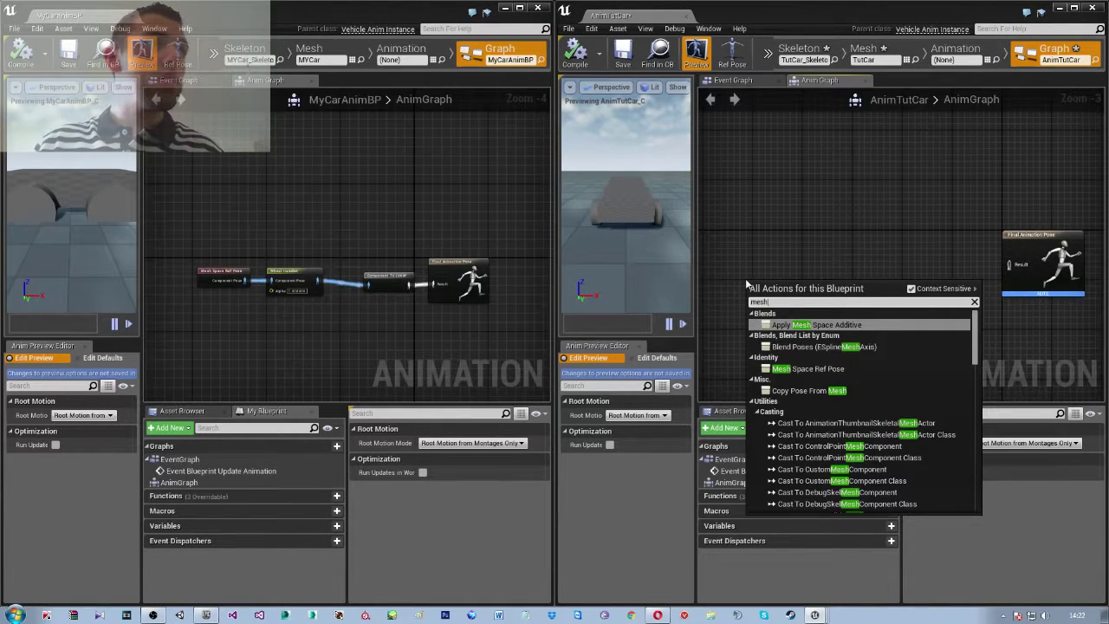
text( spa)
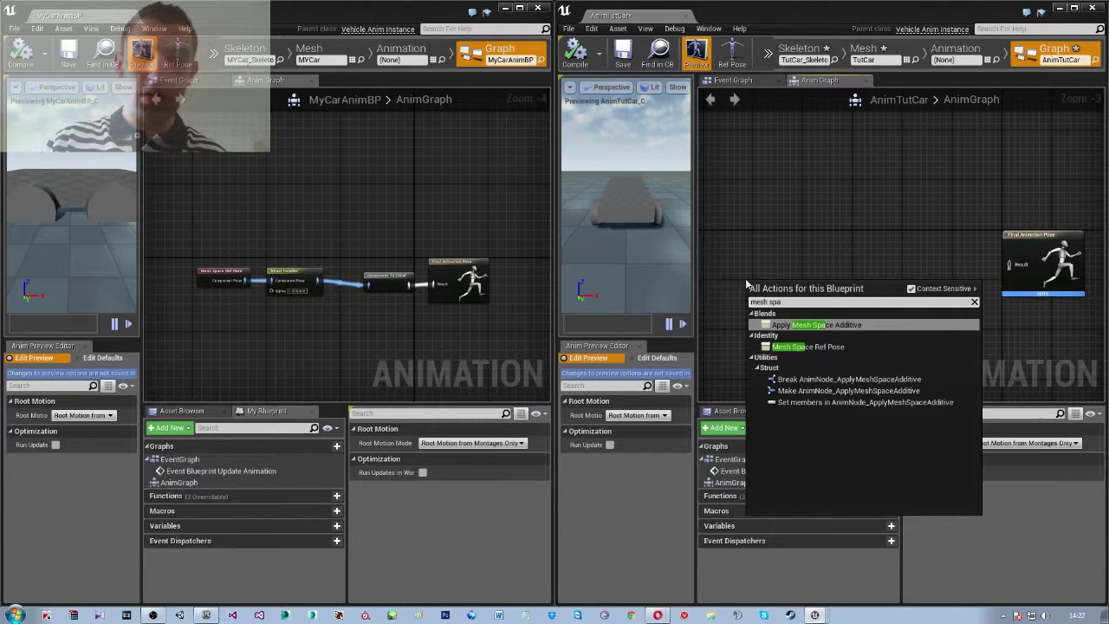
text(ce)
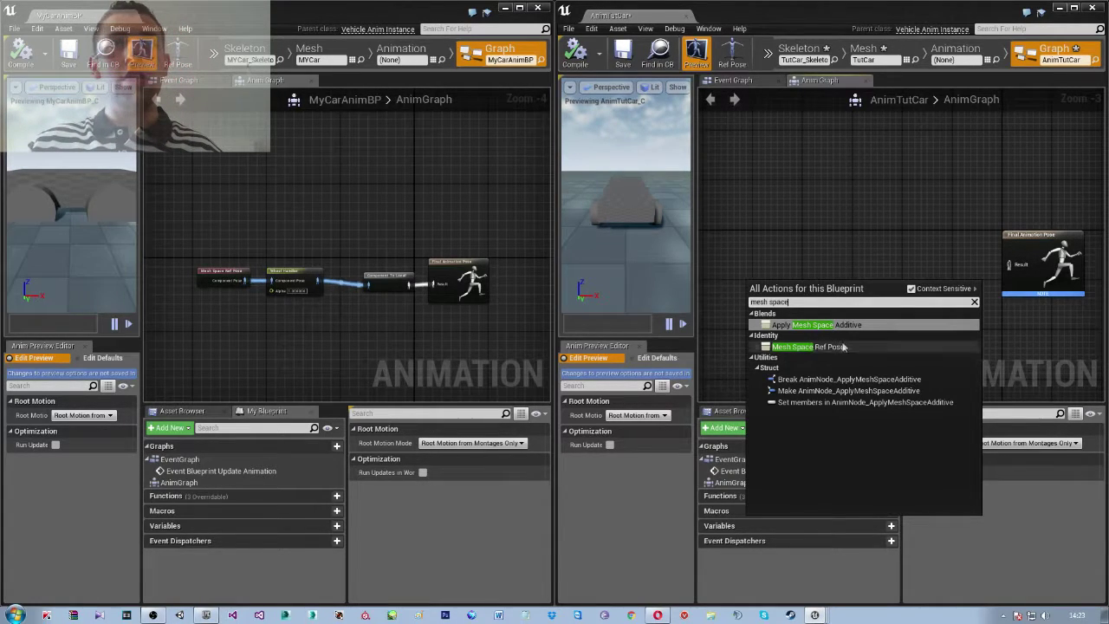
click(834, 347)
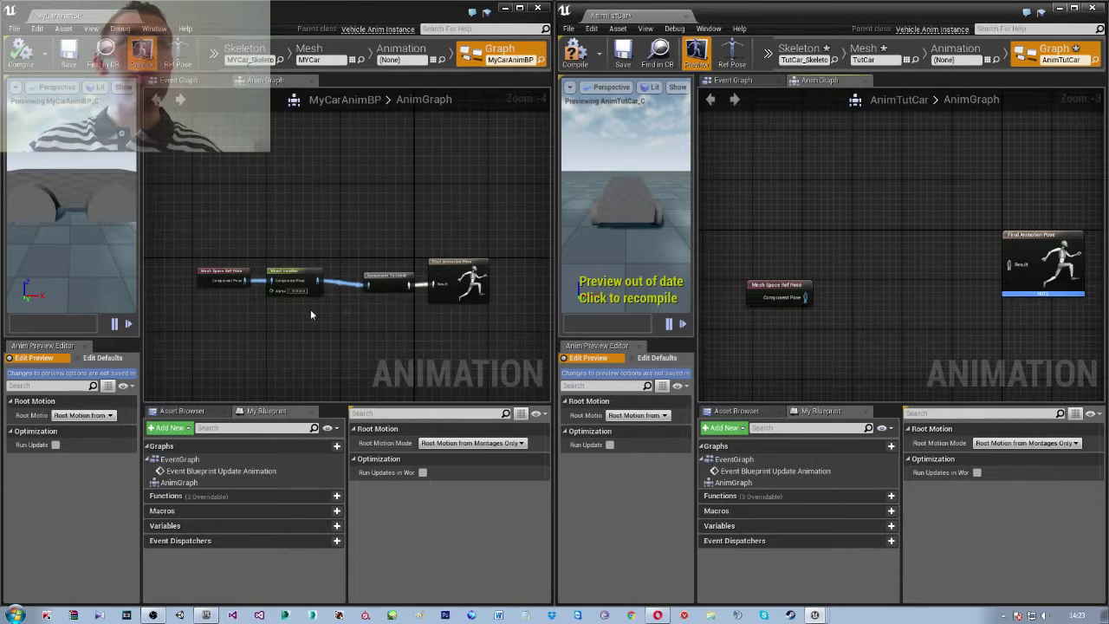
scroll(394, 300, up, 2)
scroll(385, 300, up, 2)
right_drag(386, 300, 259, 313)
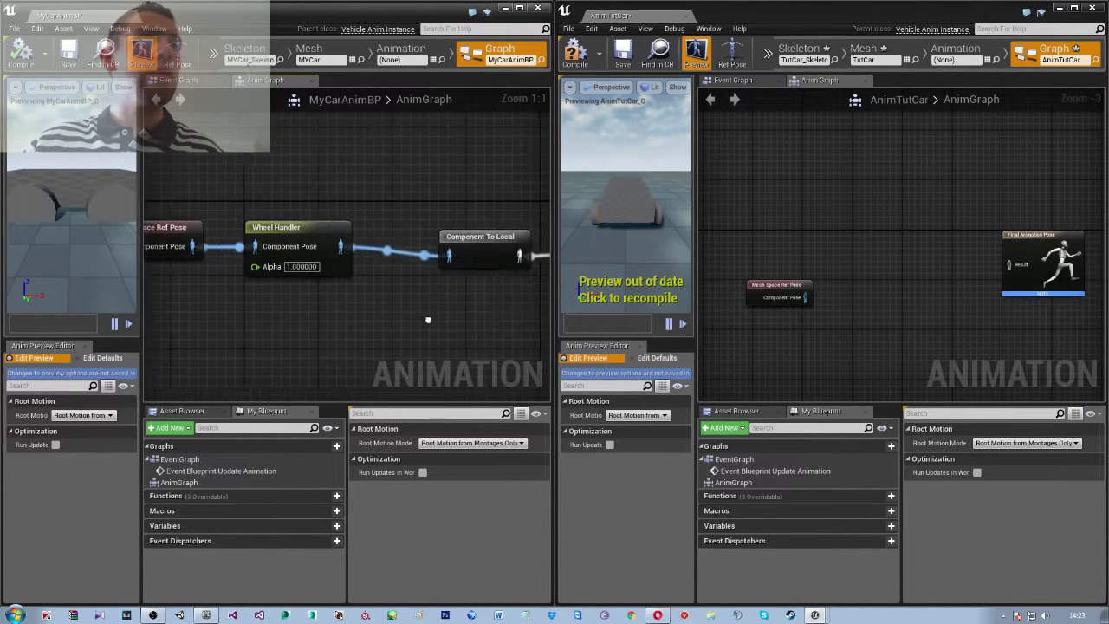
Add a Wheel Handler node fed by Mesh Space Ref Pose's Component Pose and place it alongside
drag(810, 296, 863, 297)
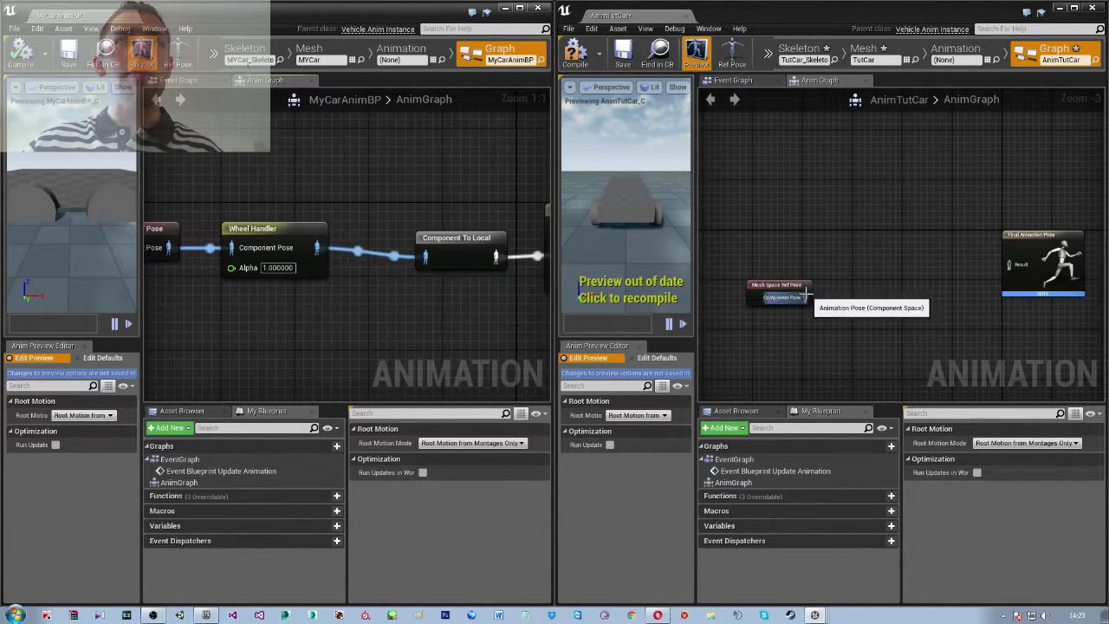
text(w)
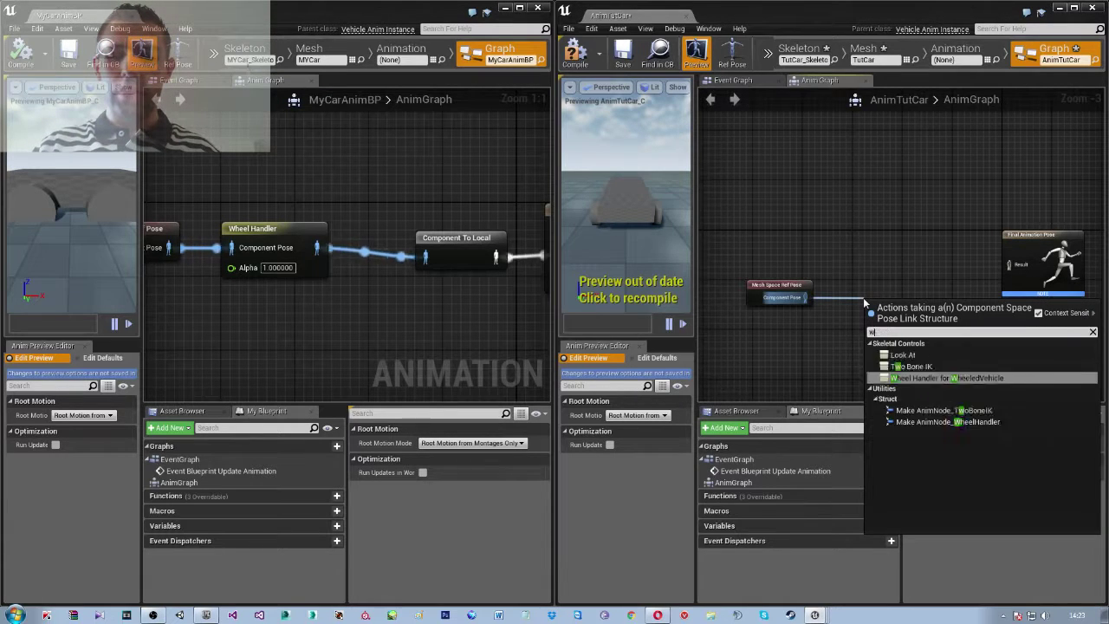
text(heel)
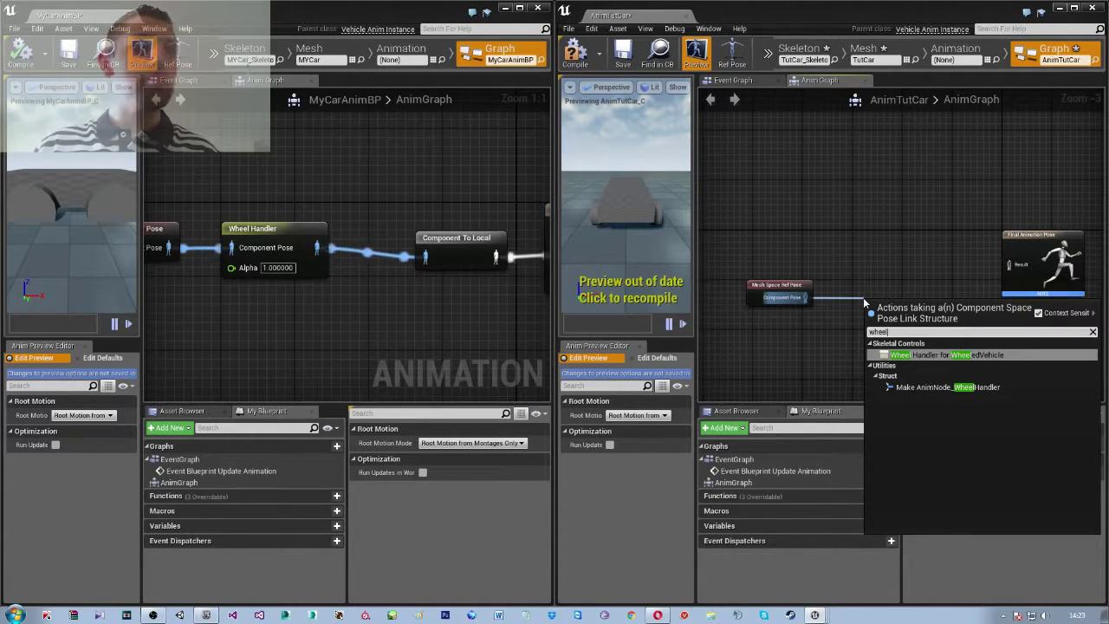
text( hanf)
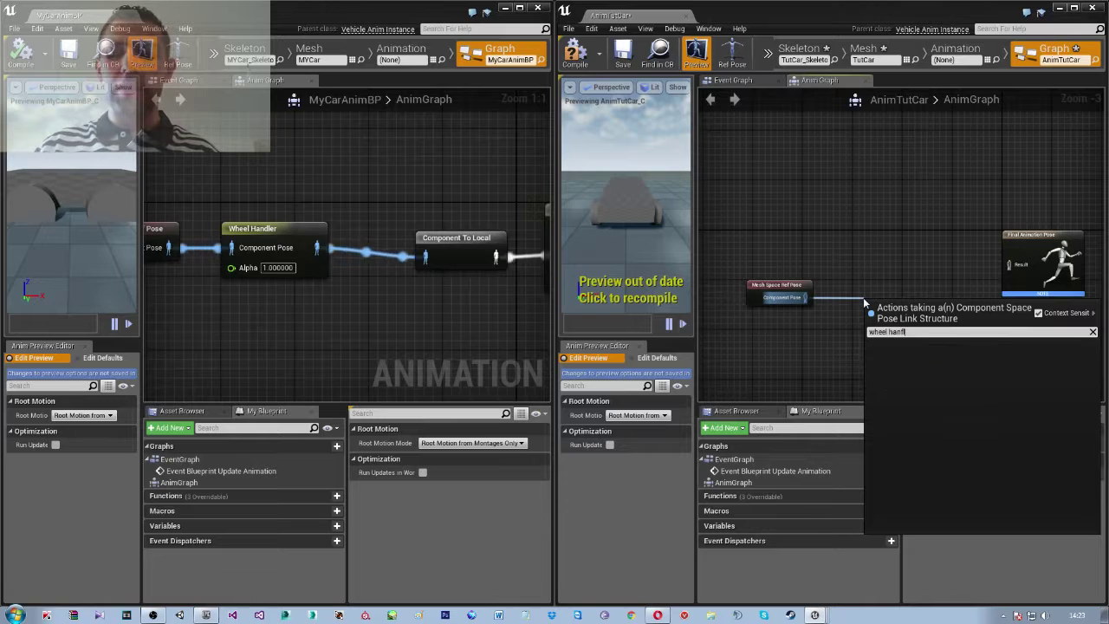
key(BackSpace)
key(BackSpace)
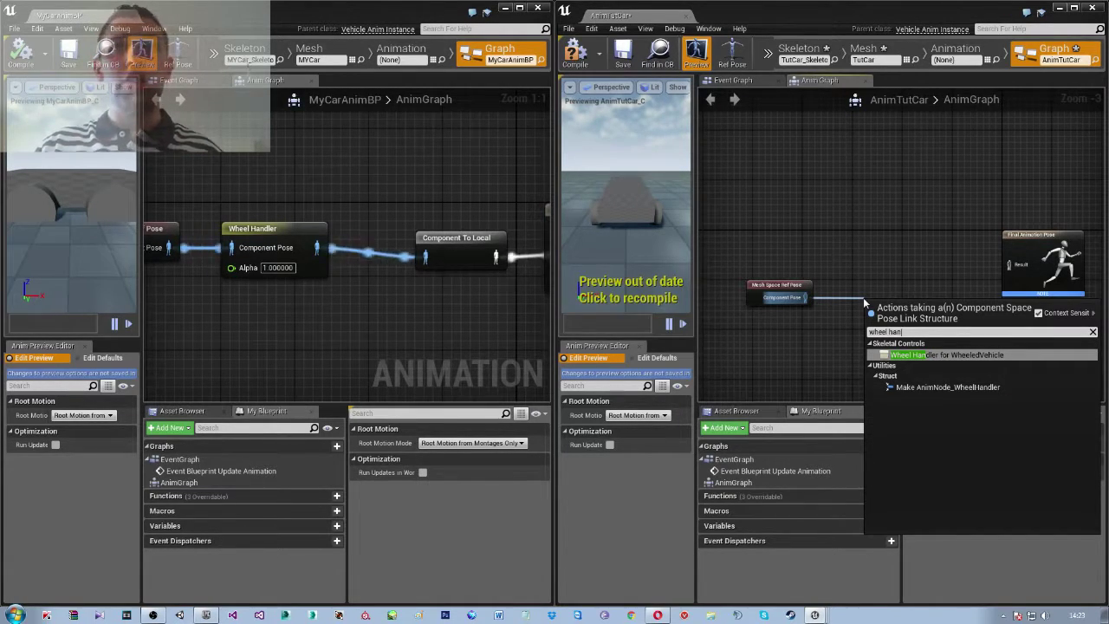
key(Return)
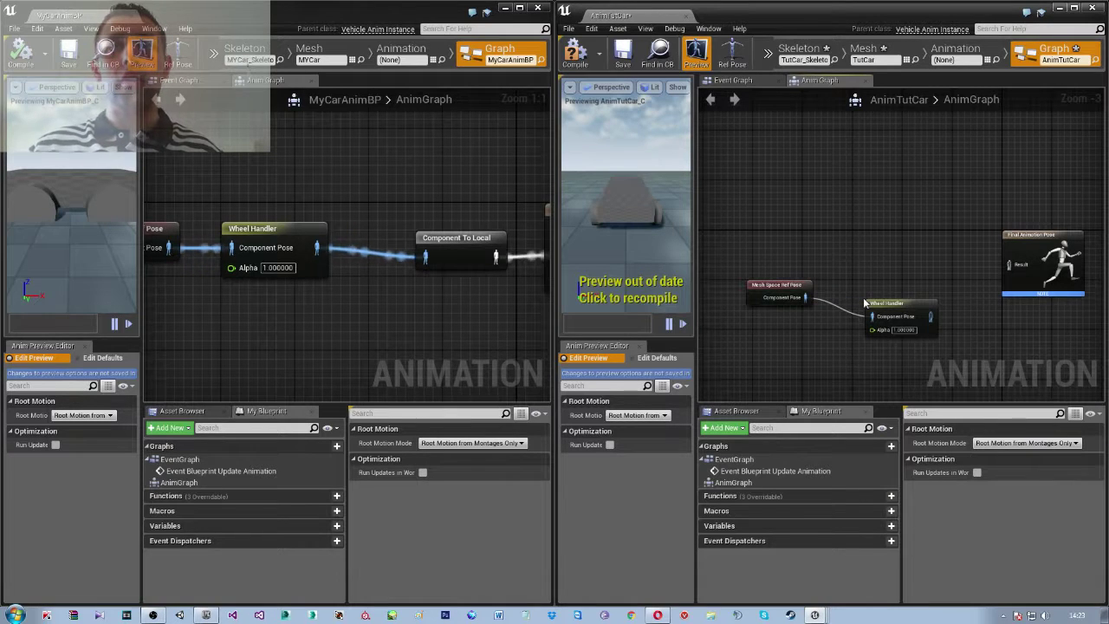
drag(891, 307, 855, 288)
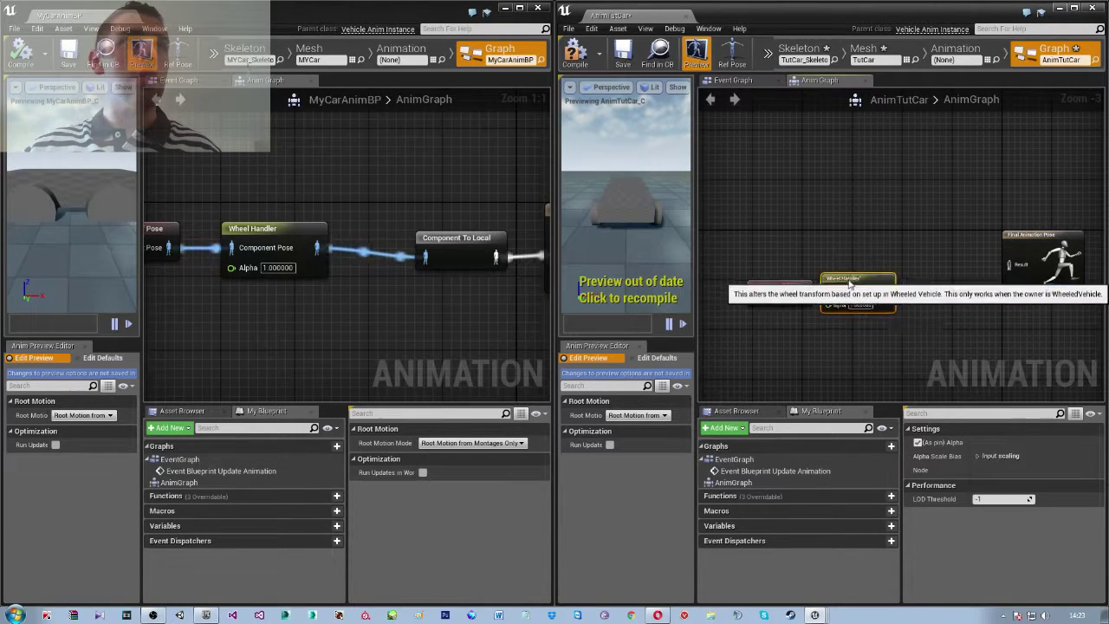
scroll(855, 288, up, 1)
click(901, 260)
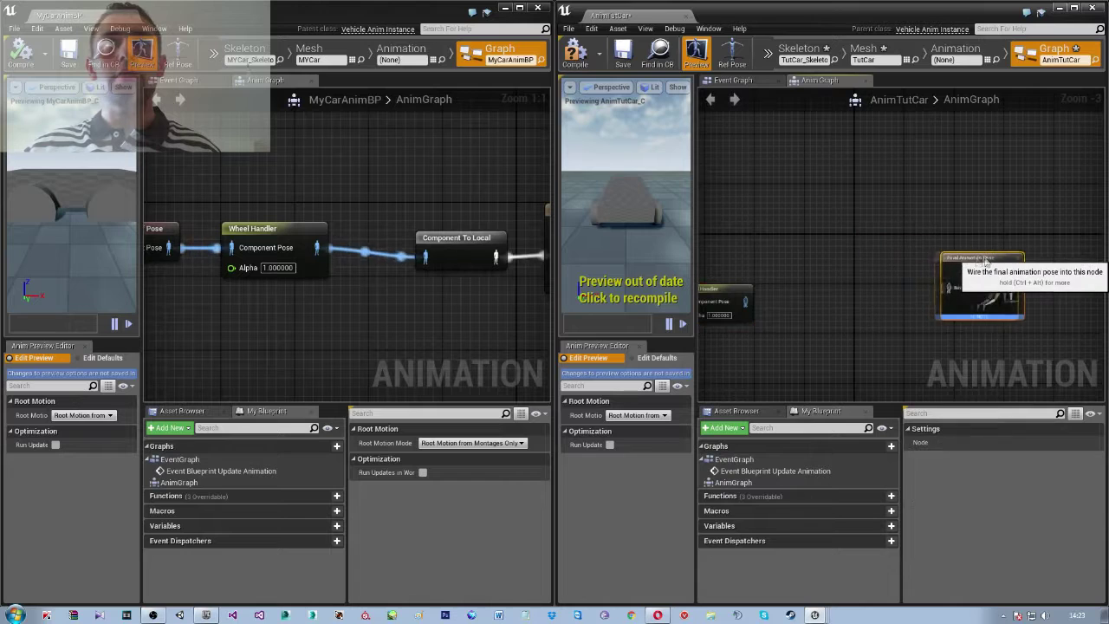
scroll(825, 279, down, 1)
scroll(788, 286, up, 1)
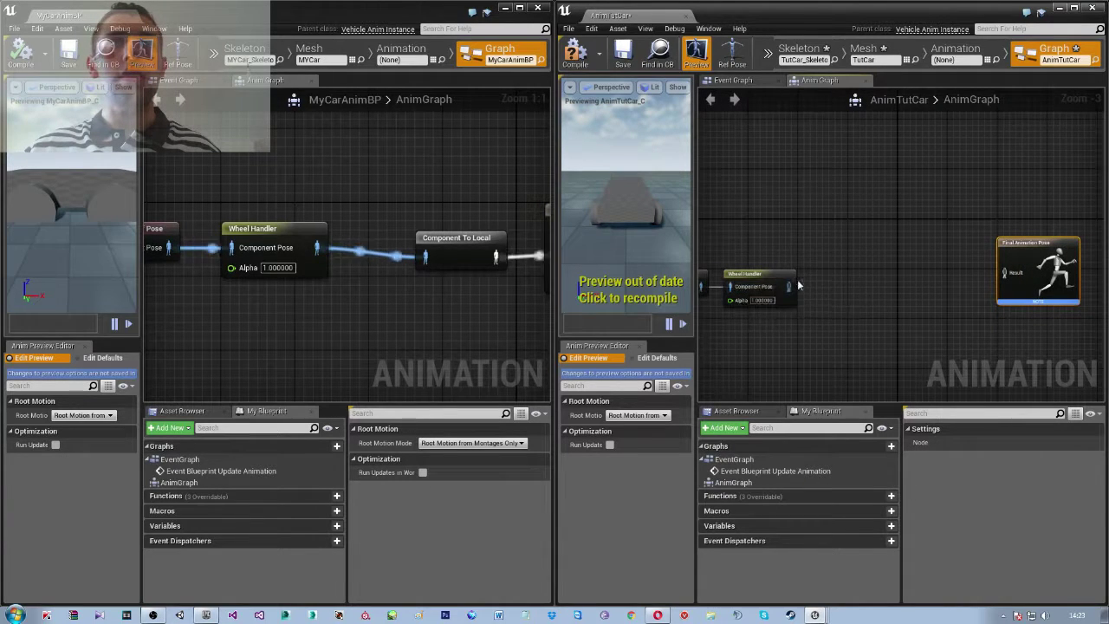
drag(786, 285, 827, 303)
Insert Component To Local between Wheel Handler and Final Animation Pose, then close MyCarAnimBP's window
text(component)
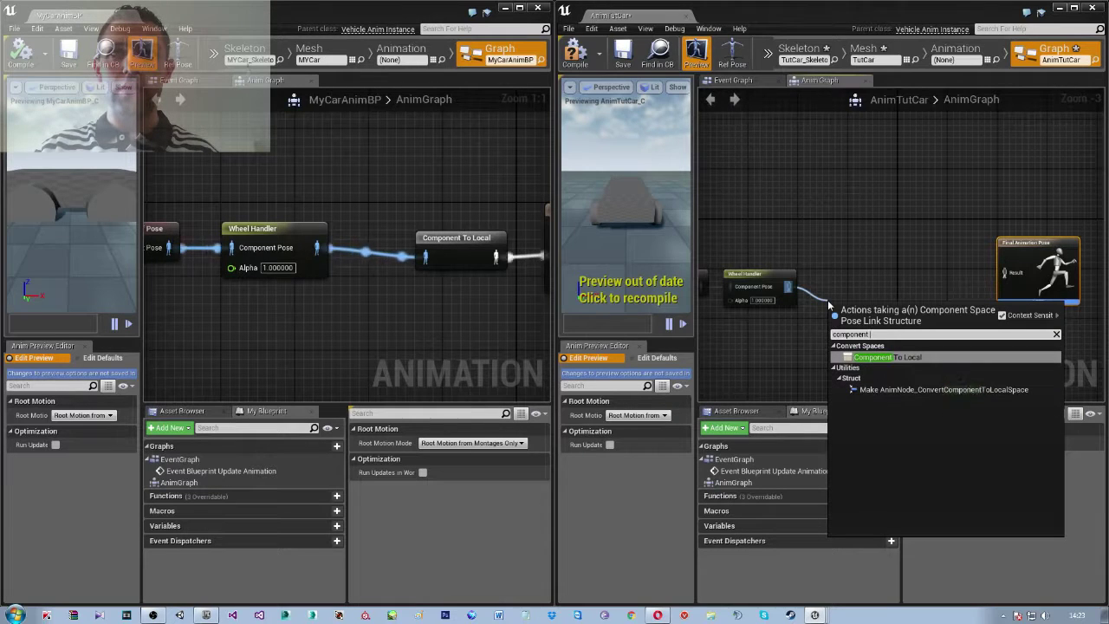
key(Return)
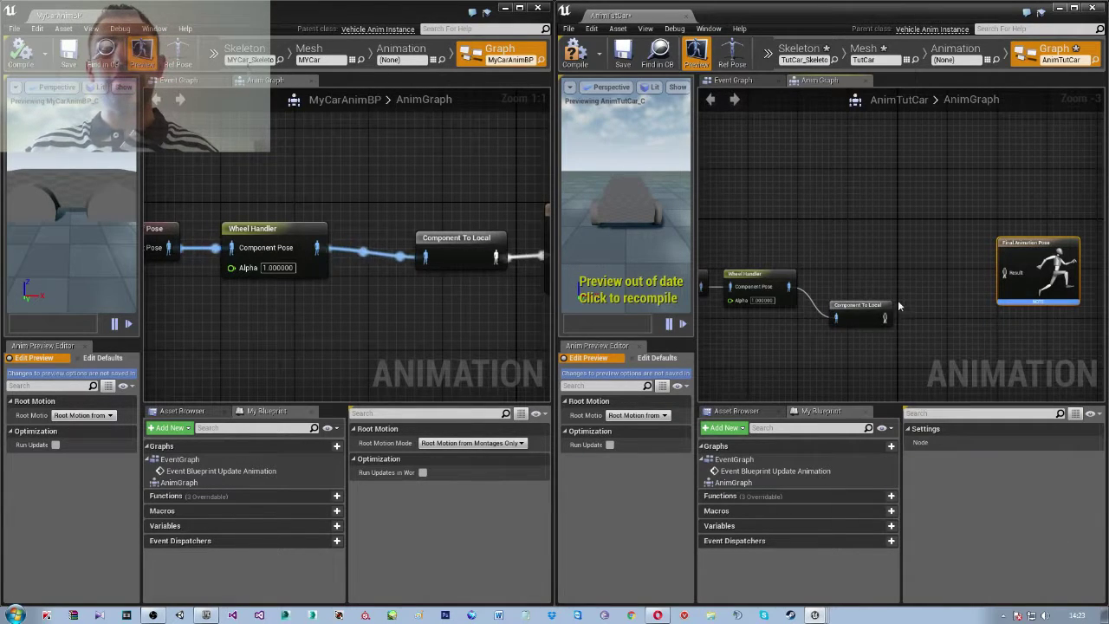
drag(885, 317, 1009, 273)
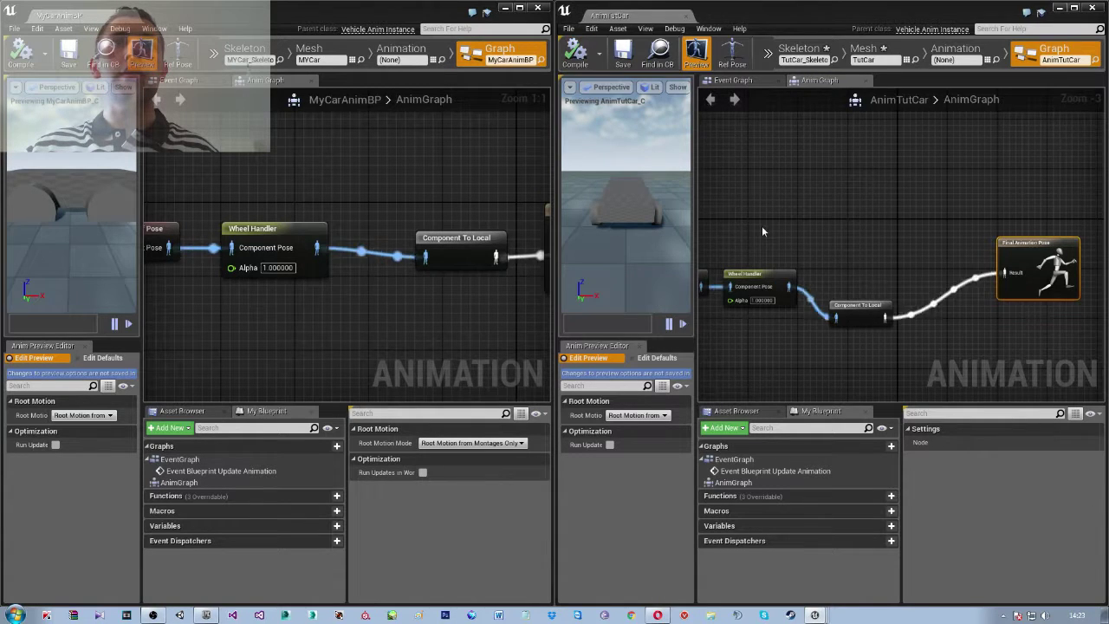
scroll(762, 225, down, 1)
scroll(858, 234, down, 1)
scroll(829, 261, down, 1)
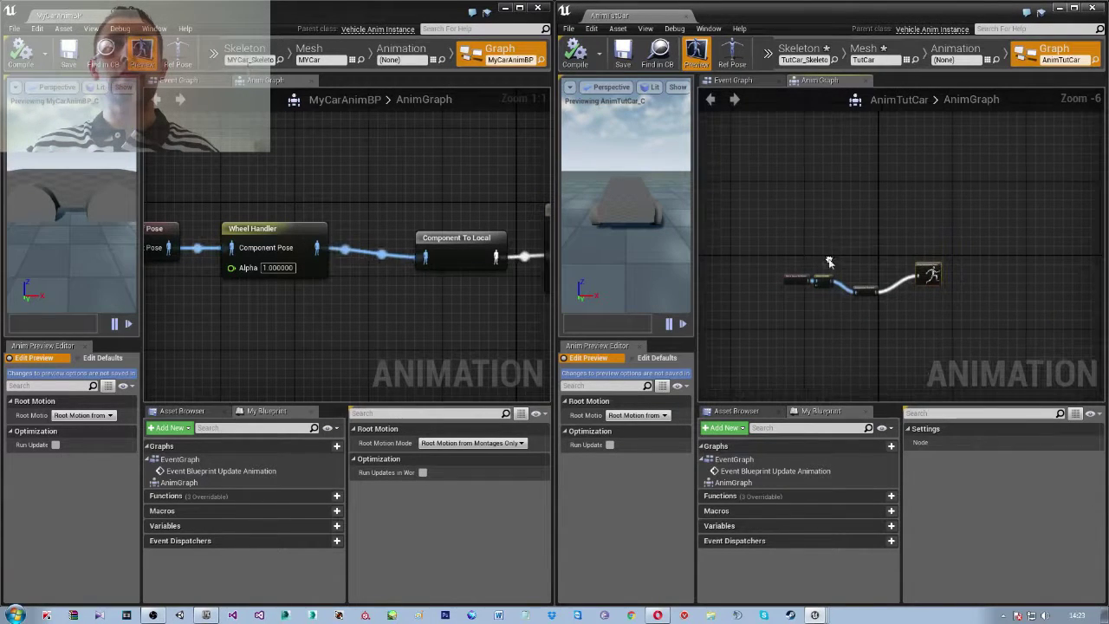
click(539, 8)
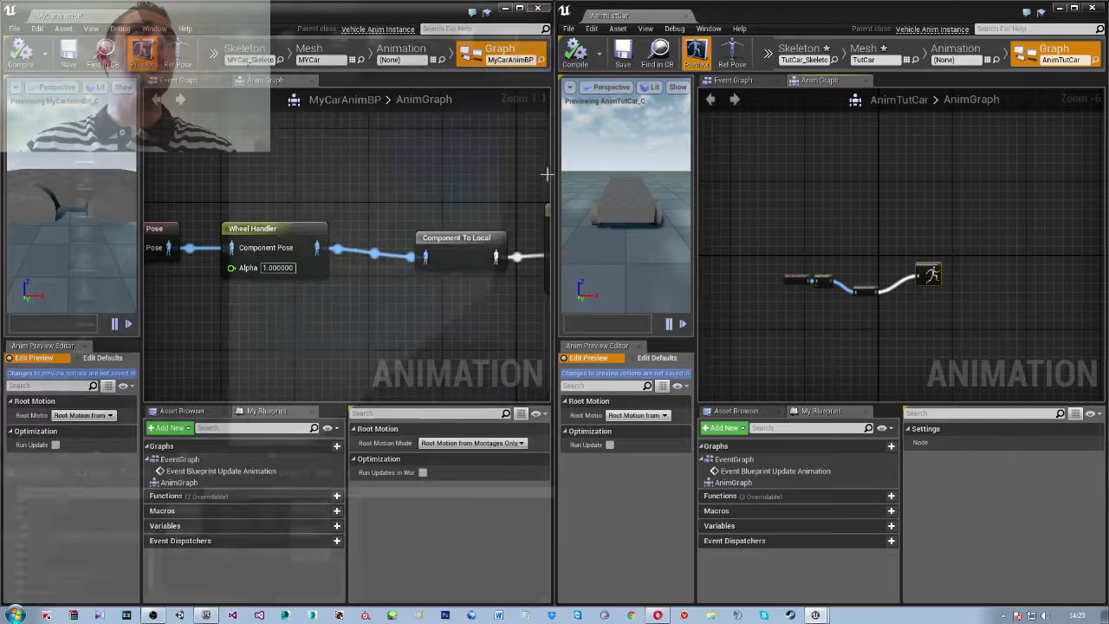
Close AnimTutCar and select the inherited Mesh component in the TutCarBP blueprint
click(1091, 7)
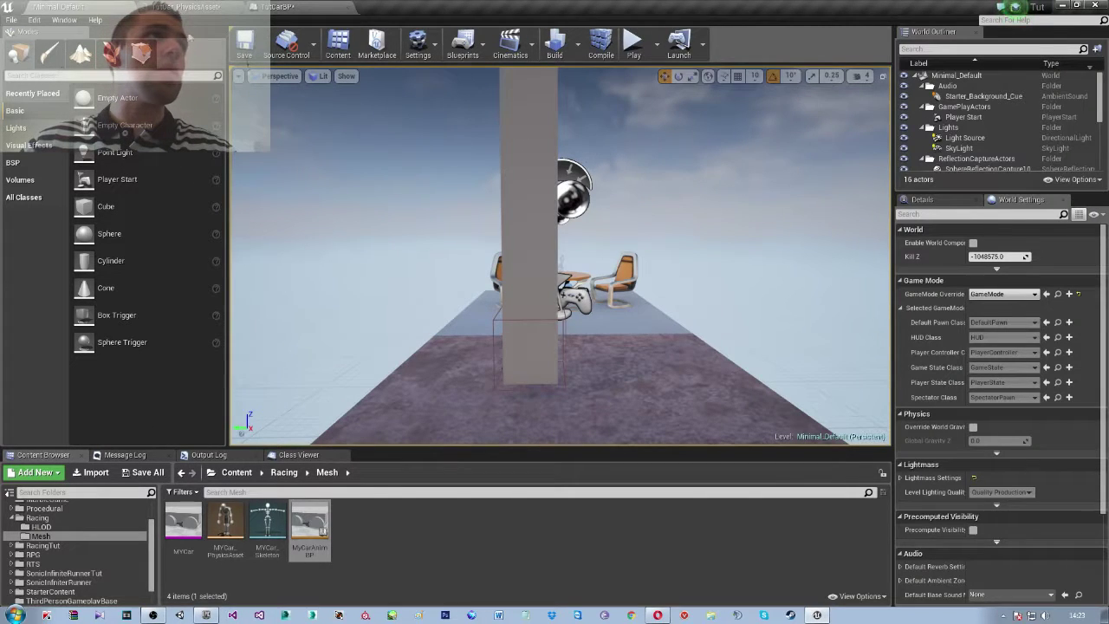
click(276, 7)
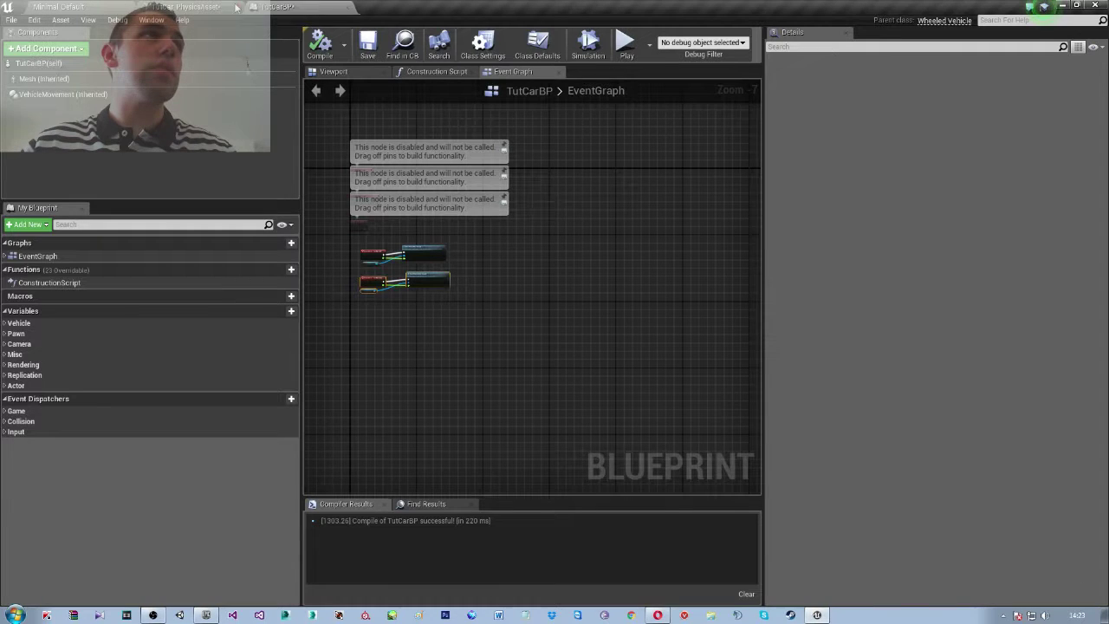
click(237, 7)
click(202, 8)
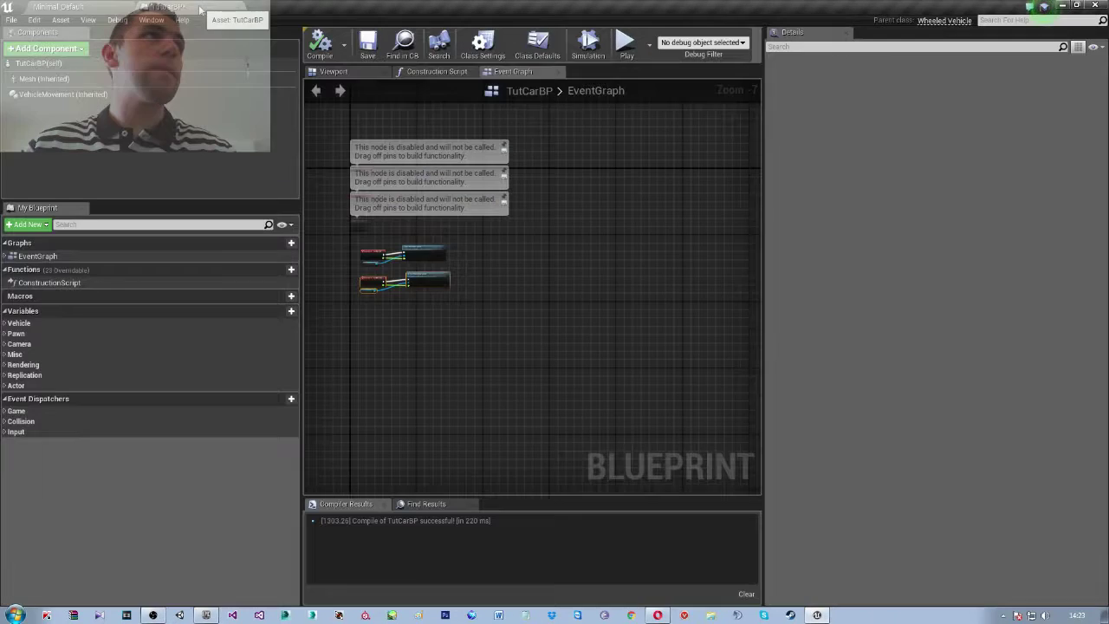
click(537, 43)
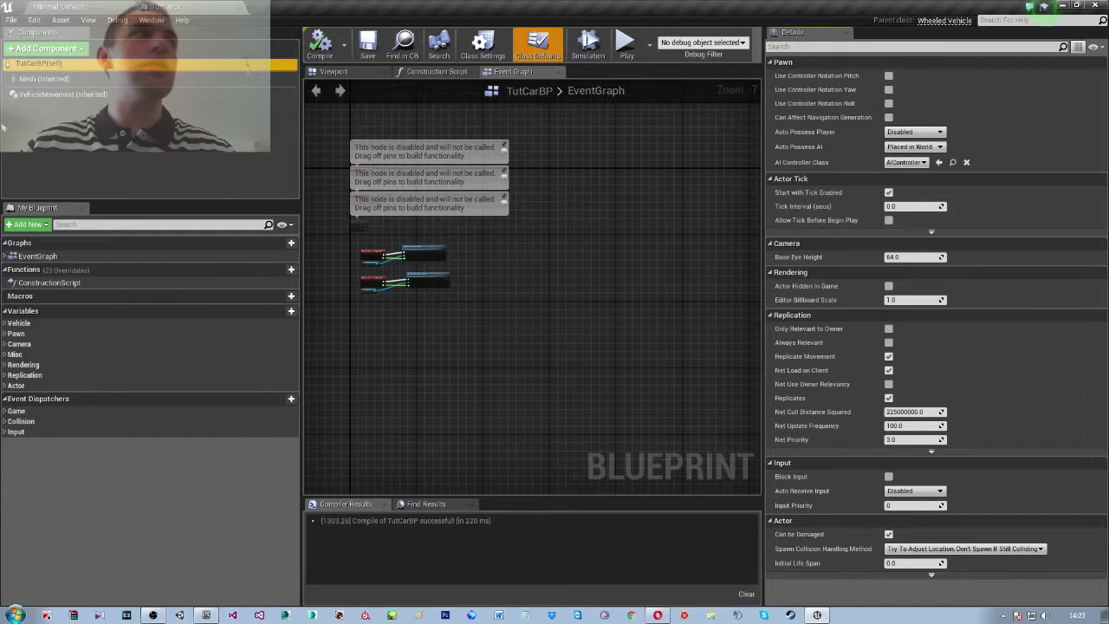
click(48, 78)
click(48, 78)
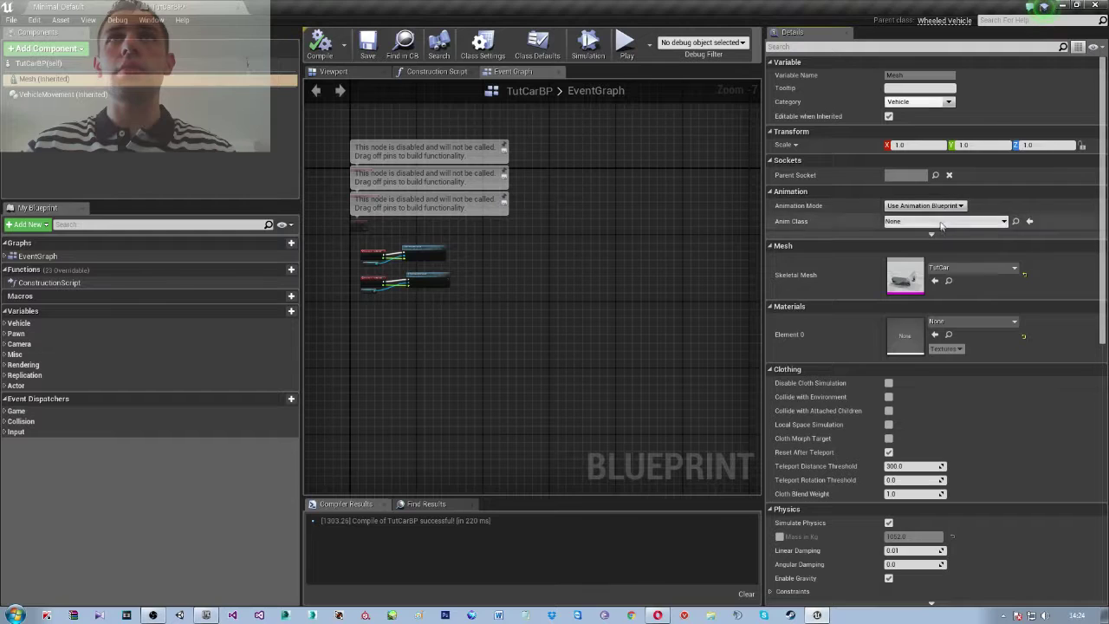
Set the Mesh's Anim Class to AnimTutCar_C and compile TutCarBP
click(940, 222)
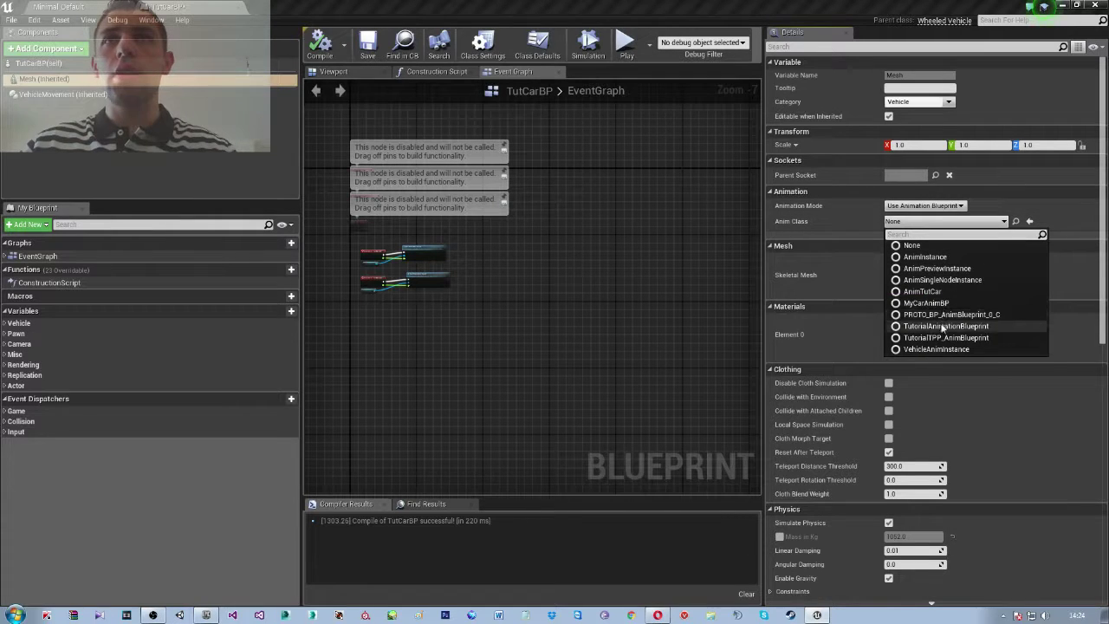
click(923, 292)
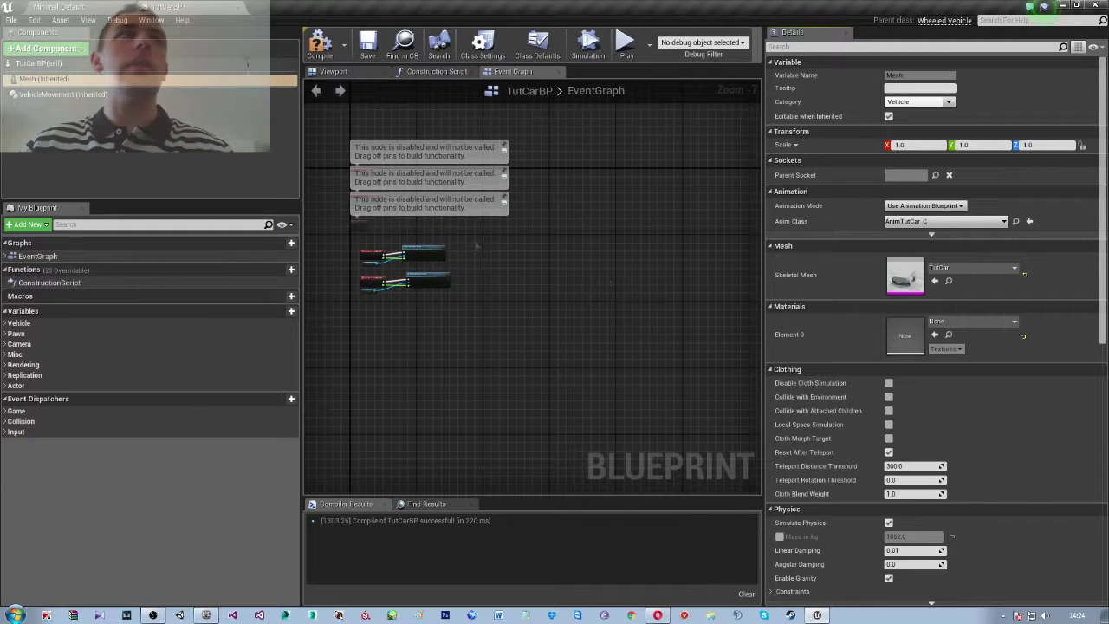
click(319, 43)
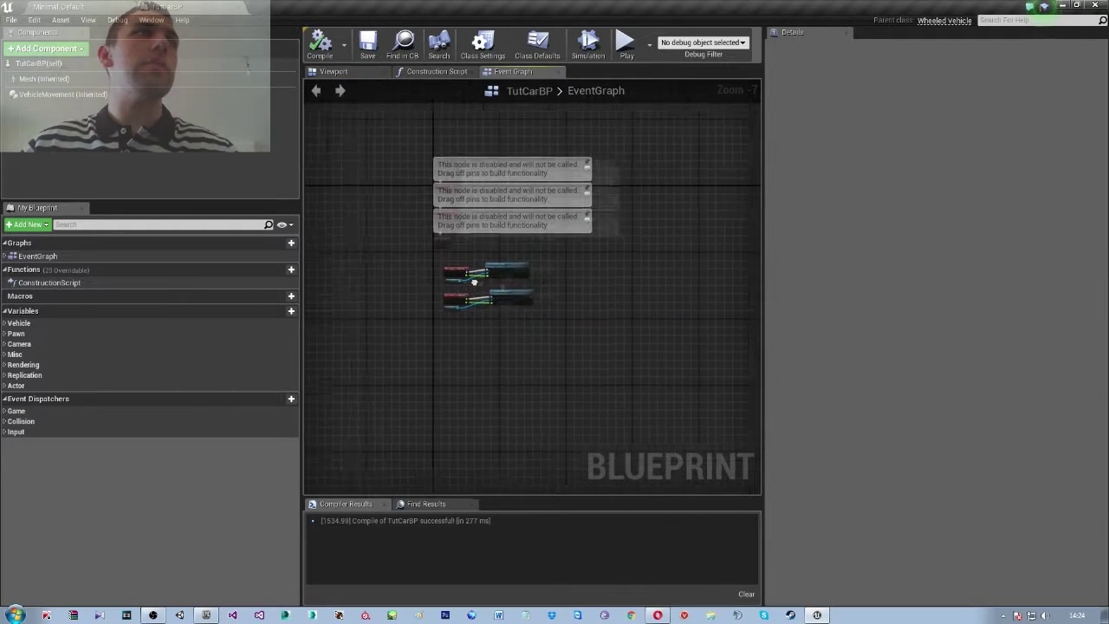
click(95, 12)
right_click(404, 545)
click(368, 509)
click(12, 19)
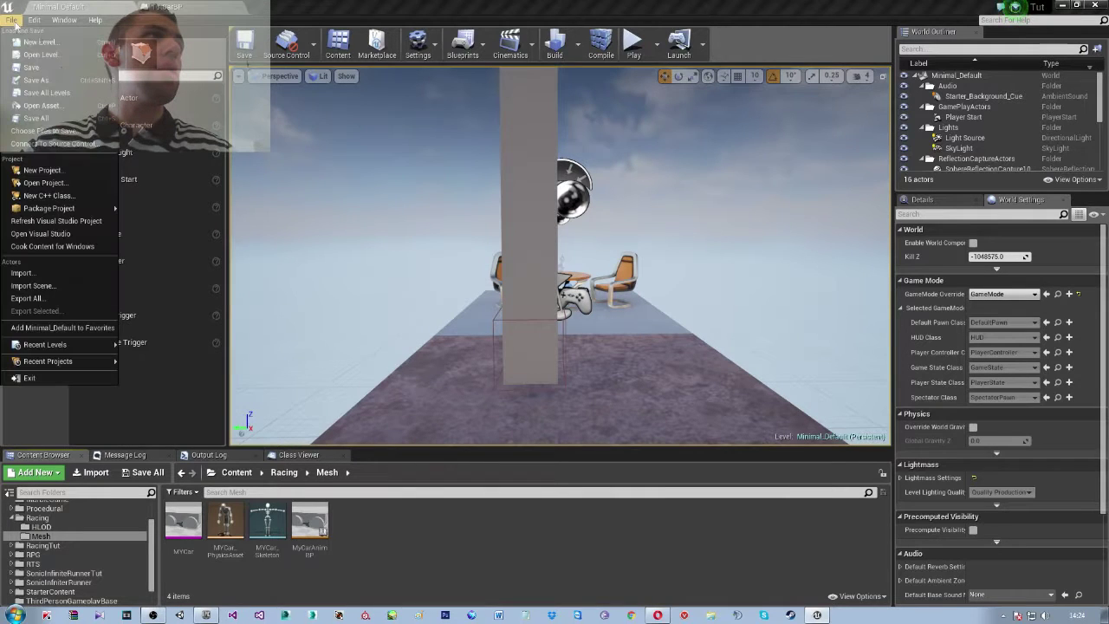
click(40, 43)
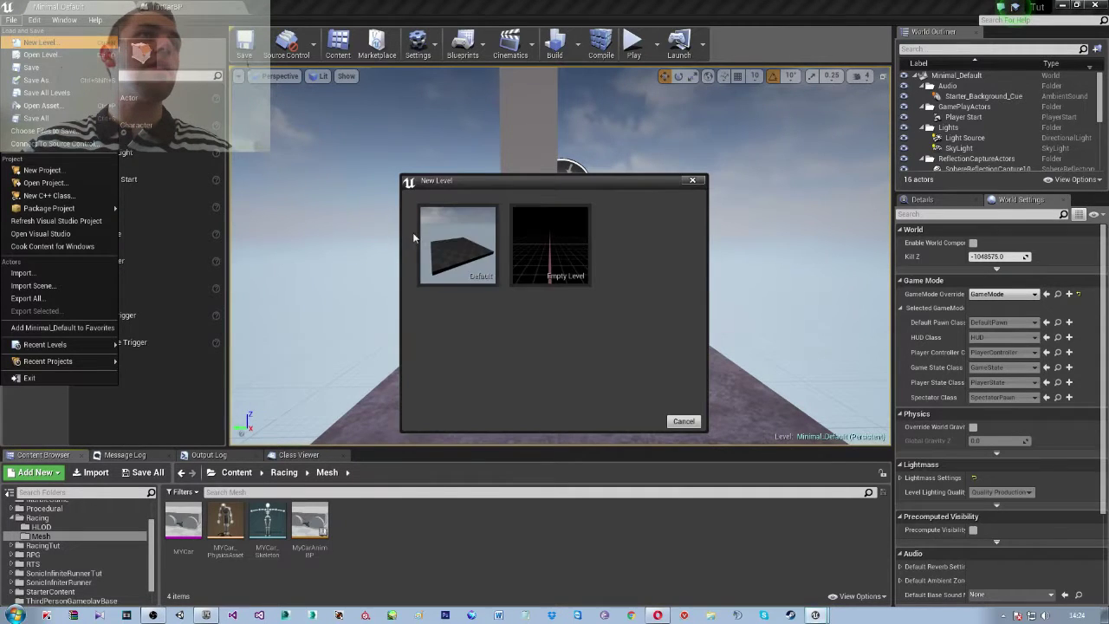
click(455, 243)
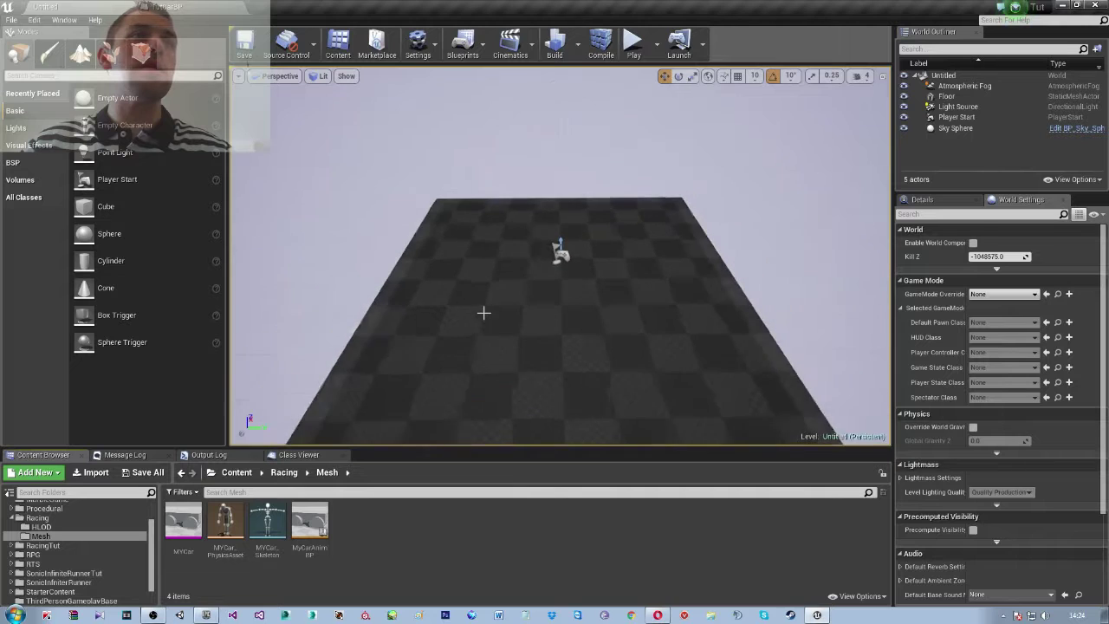
click(571, 318)
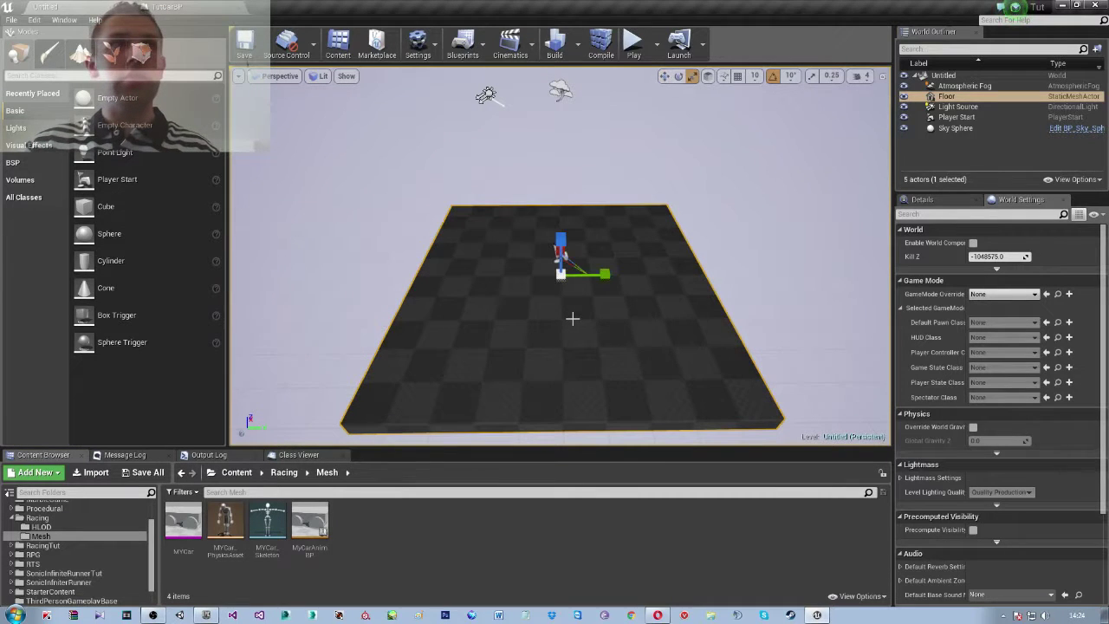
mouse_move(656, 304)
mouse_down()
mouse_move(645, 285)
mouse_move(522, 264)
mouse_move(719, 95)
mouse_up()
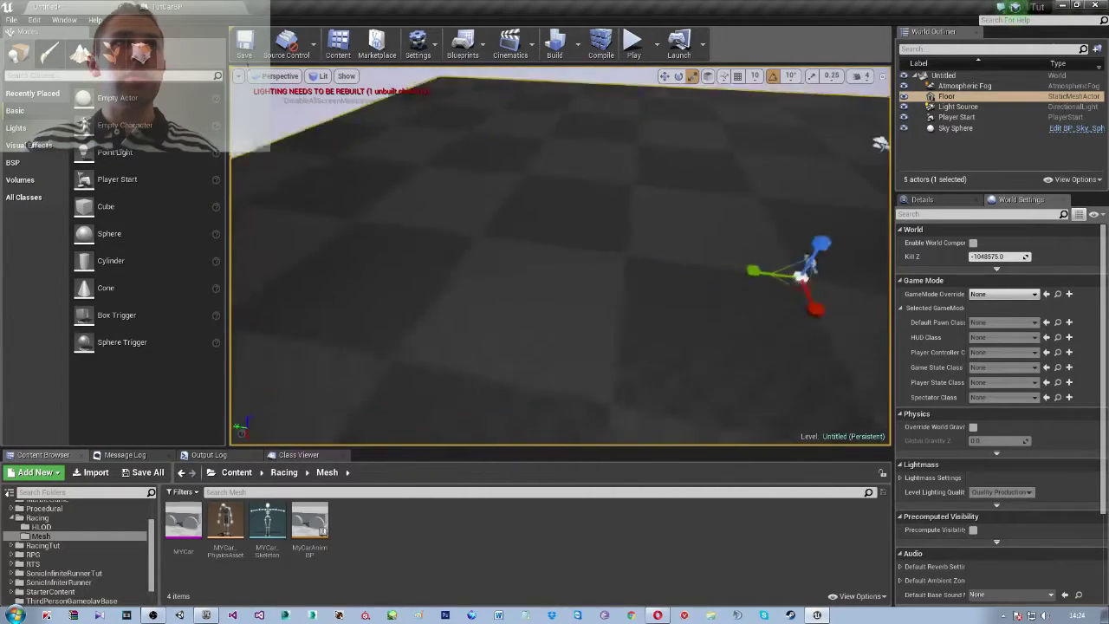
drag(596, 278, 595, 278)
right_drag(681, 298, 680, 298)
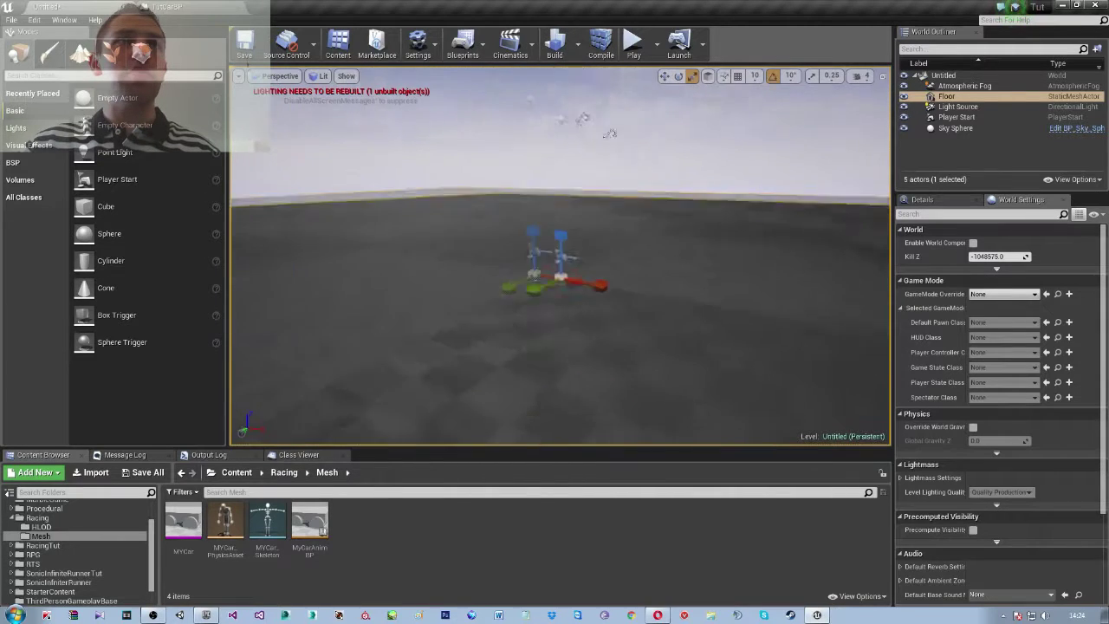
right_drag(609, 133, 708, 197)
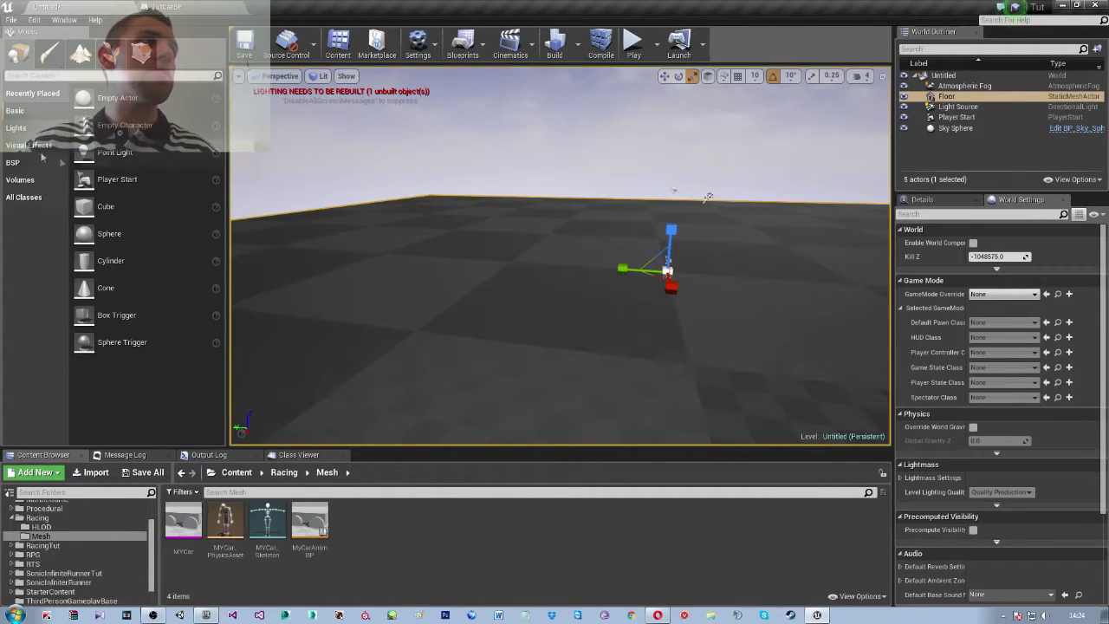
click(15, 163)
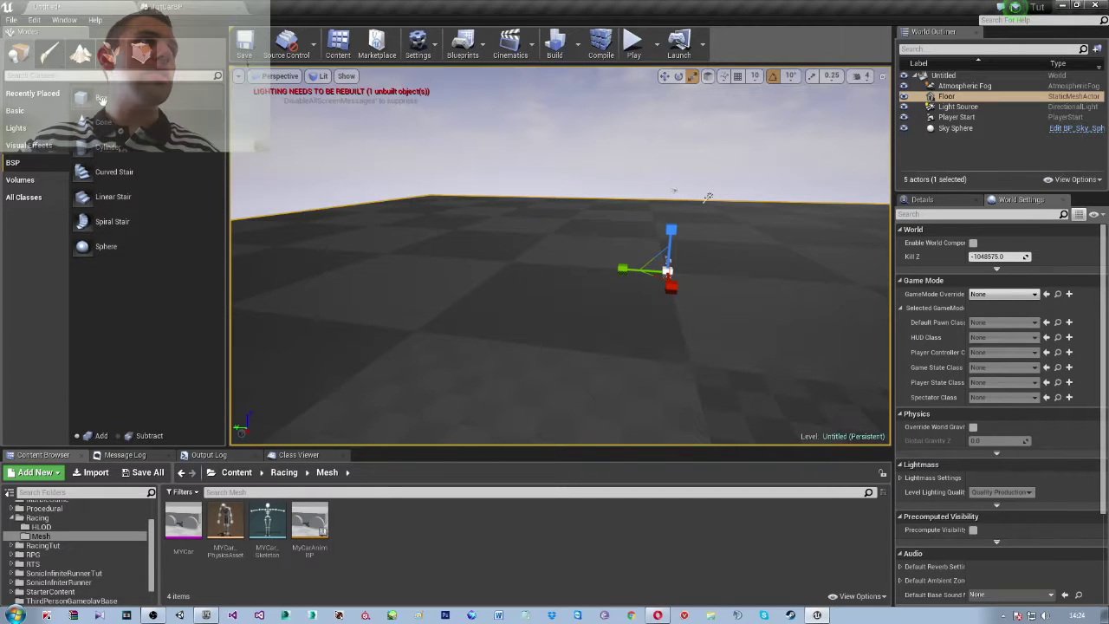
Place a Box brush on the floor and stretch it to X 4855.6 as a wall
drag(101, 96, 577, 284)
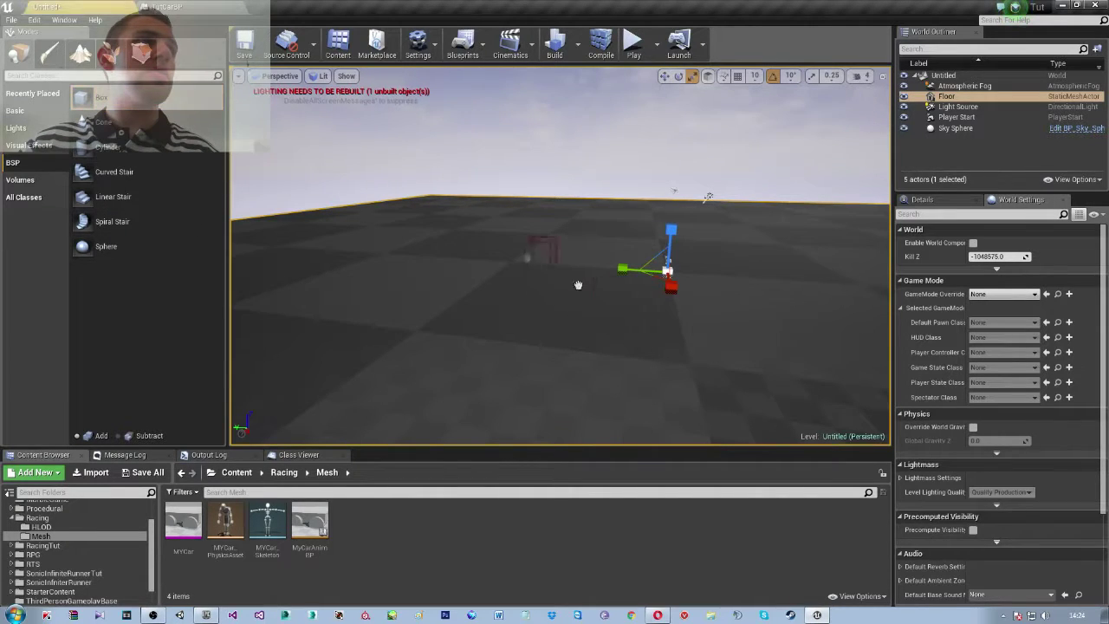
drag(498, 277, 496, 276)
right_drag(525, 303, 624, 272)
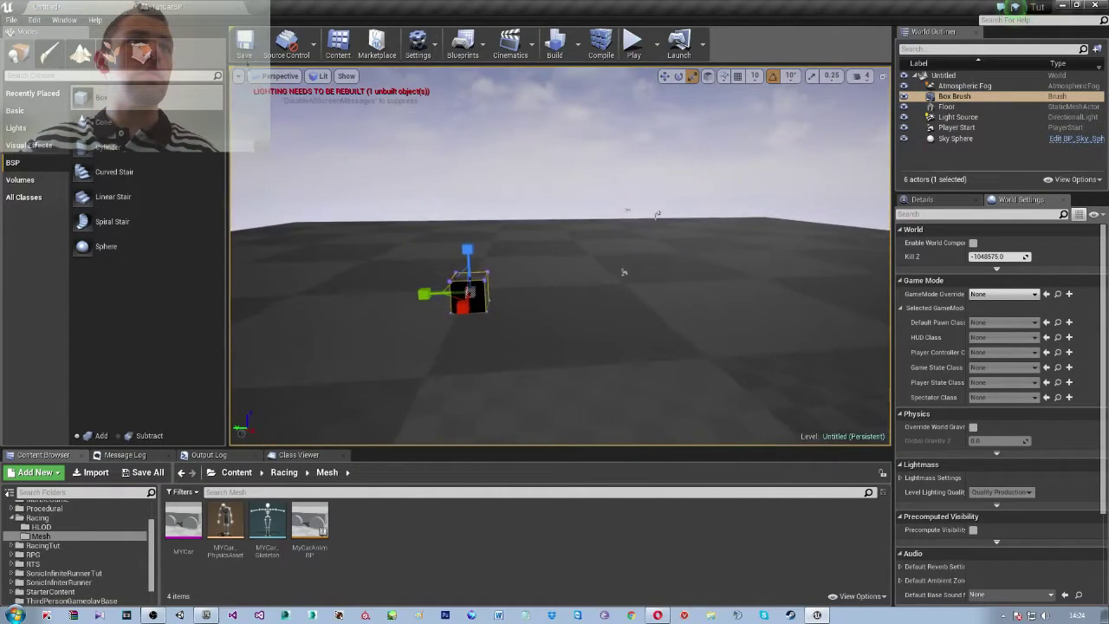
click(942, 206)
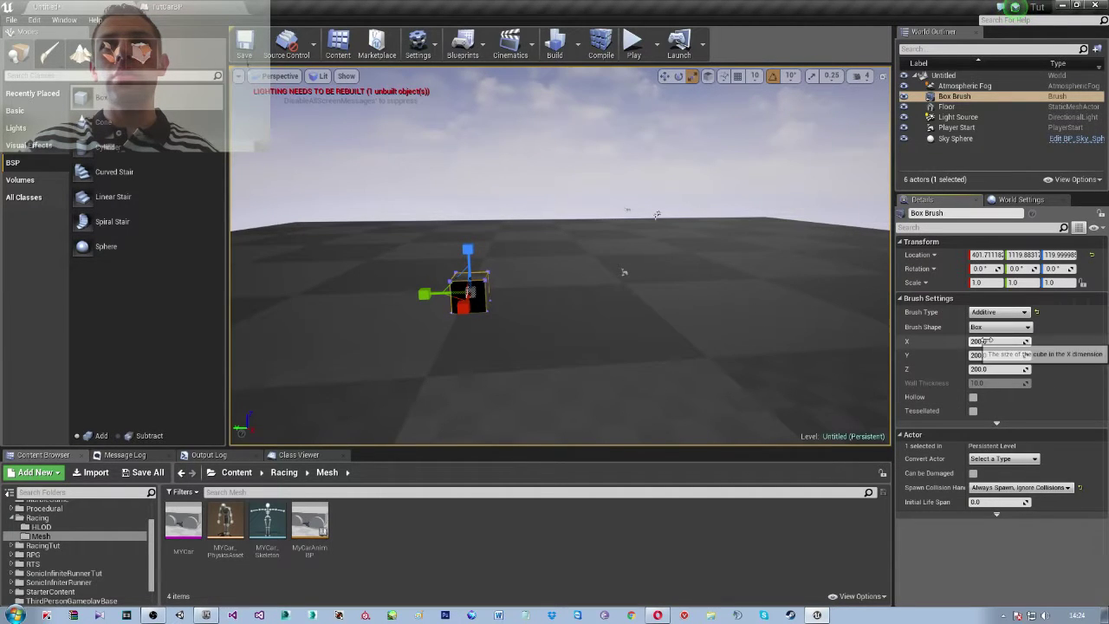
drag(996, 341, 1065, 342)
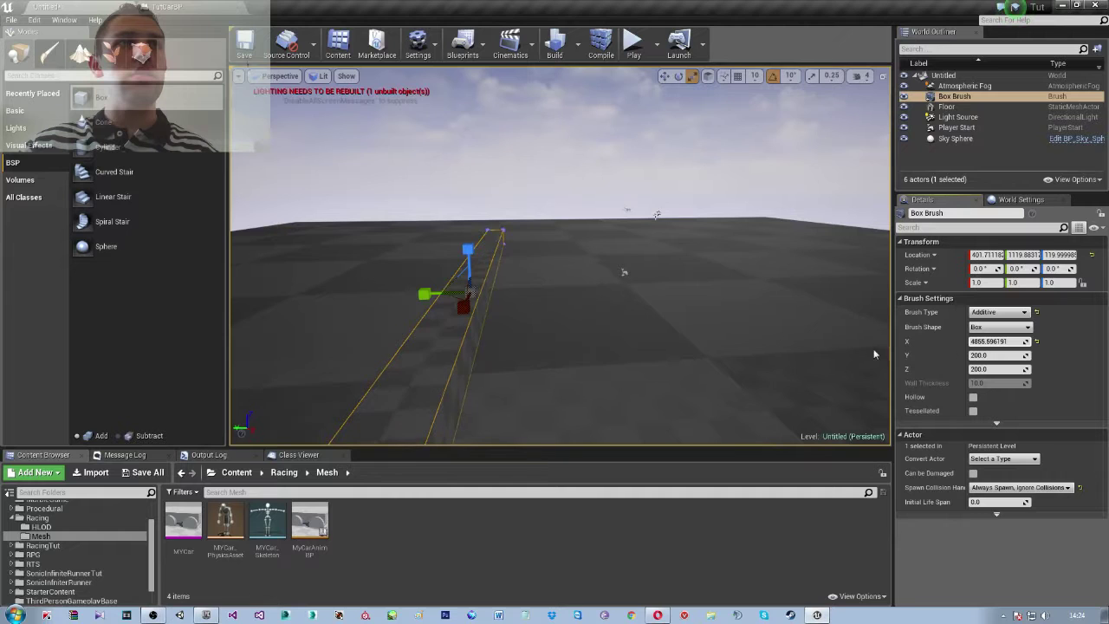
right_drag(655, 214, 851, 204)
drag(851, 204, 641, 323)
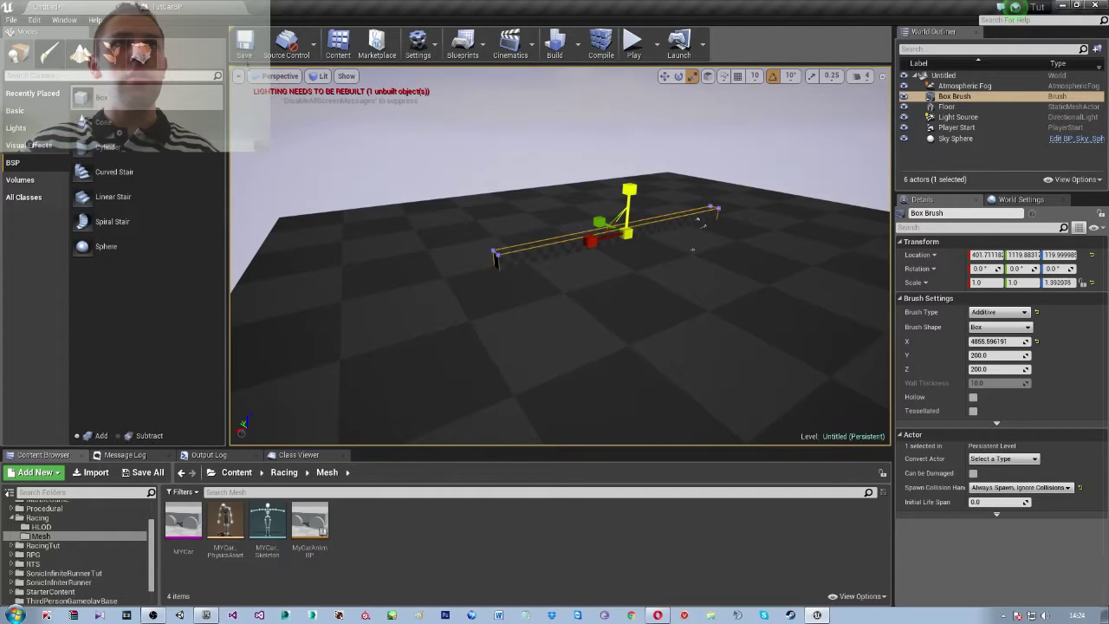
Raise the wall off the floor and alt-drag a copy, Box Brush2, sideways
key(w)
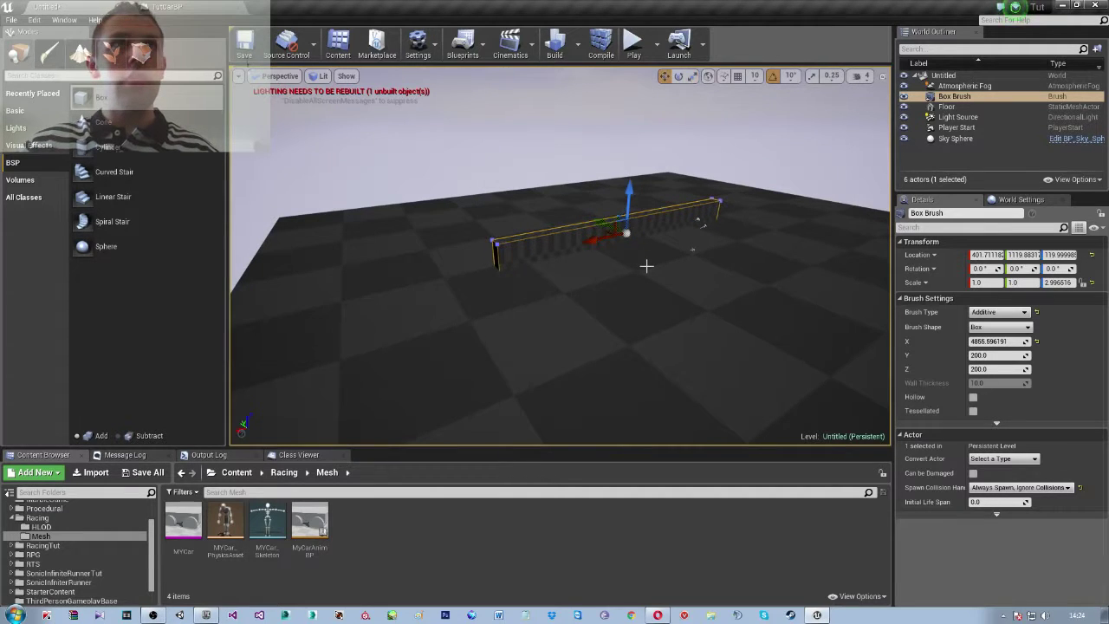
drag(629, 209, 630, 192)
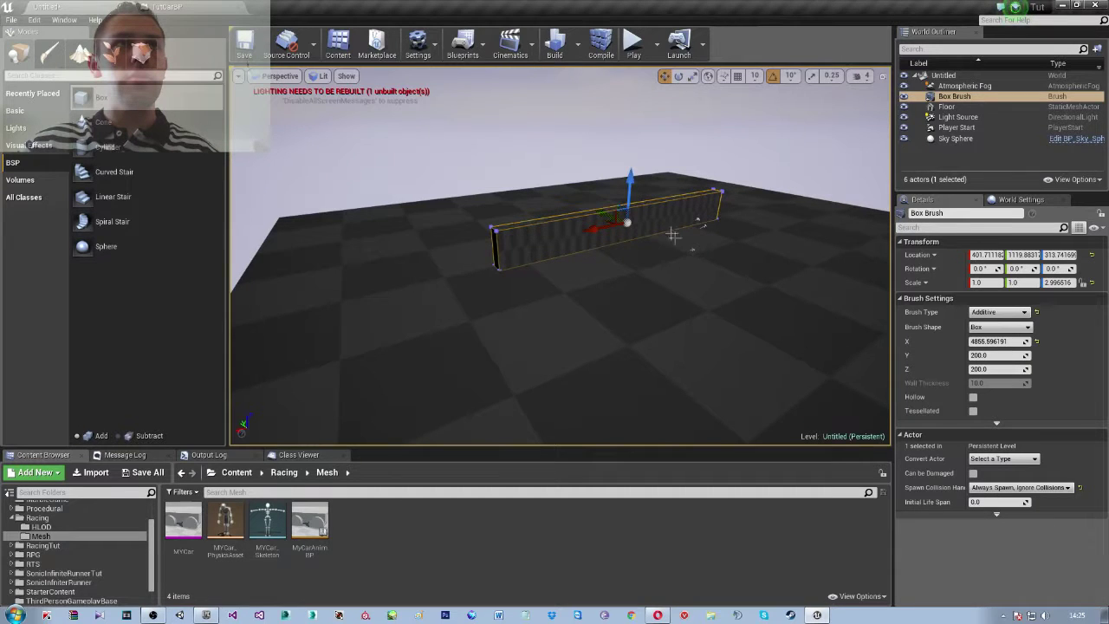
middle_drag(694, 273, 615, 252)
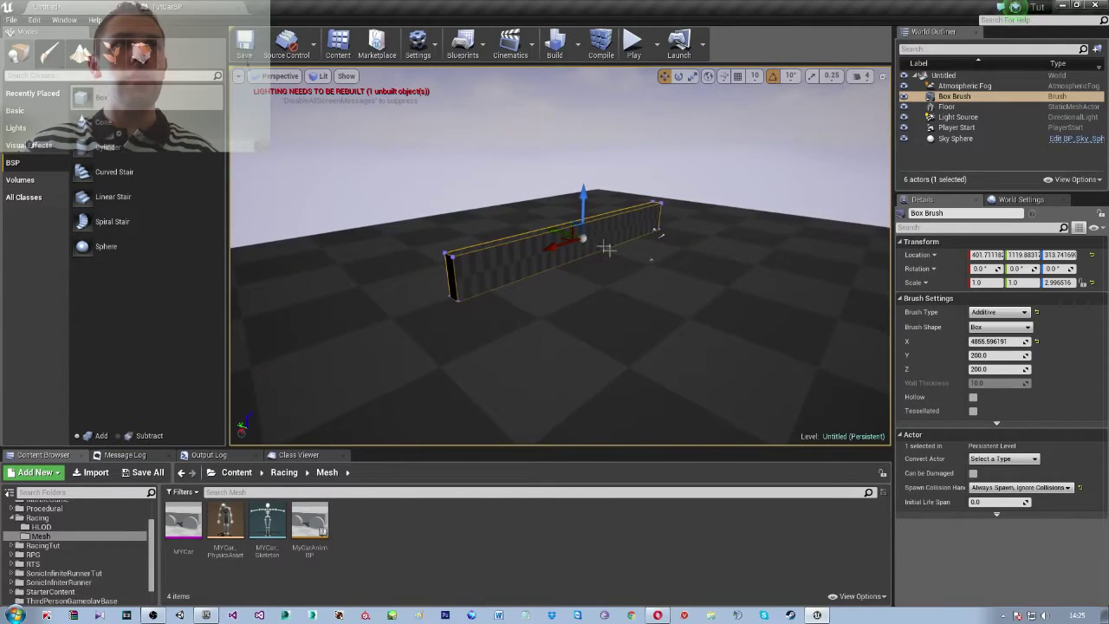
alt+drag(554, 230, 691, 266)
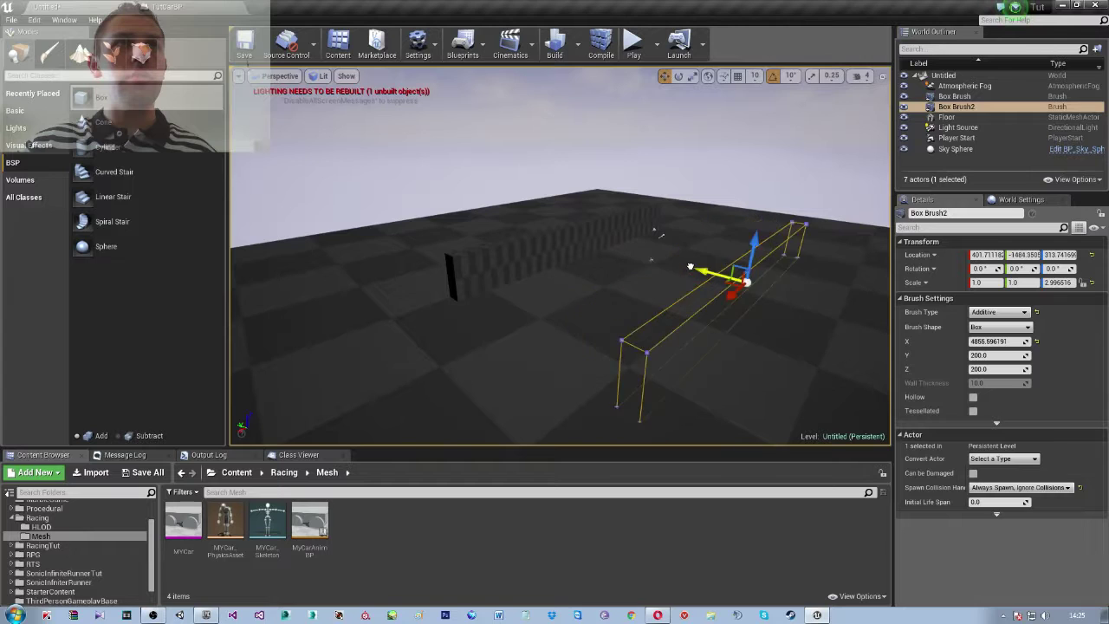
Resize Box Brush2 to X 8502.98, then select the first wall, Box Brush
mouse_move(623, 300)
right_down()
mouse_move(589, 300)
mouse_move(801, 307)
right_up()
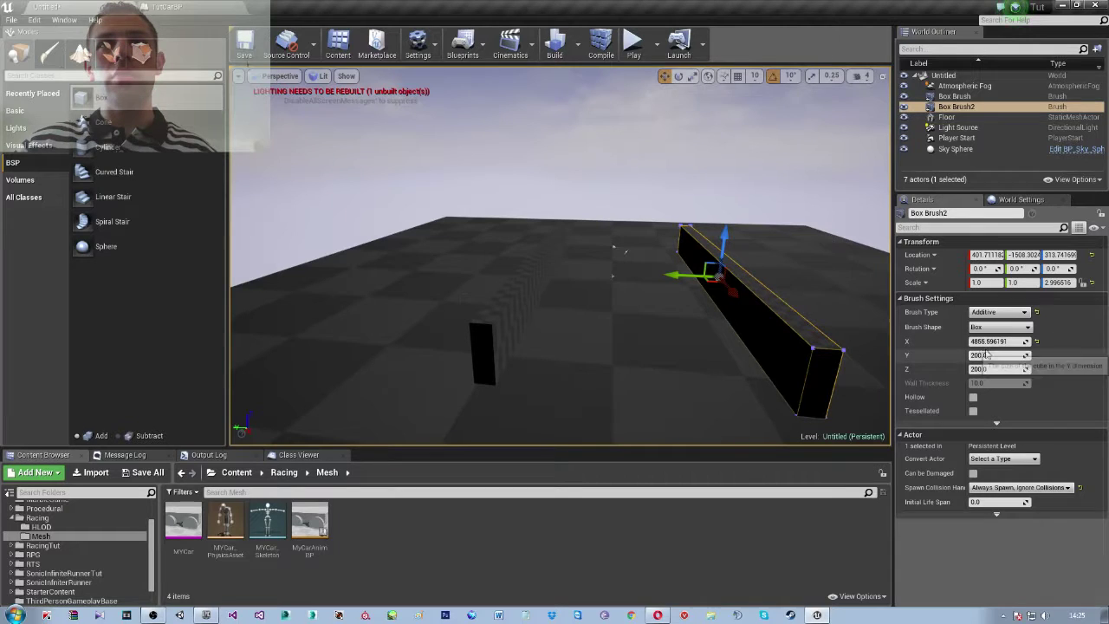
drag(995, 353, 1030, 341)
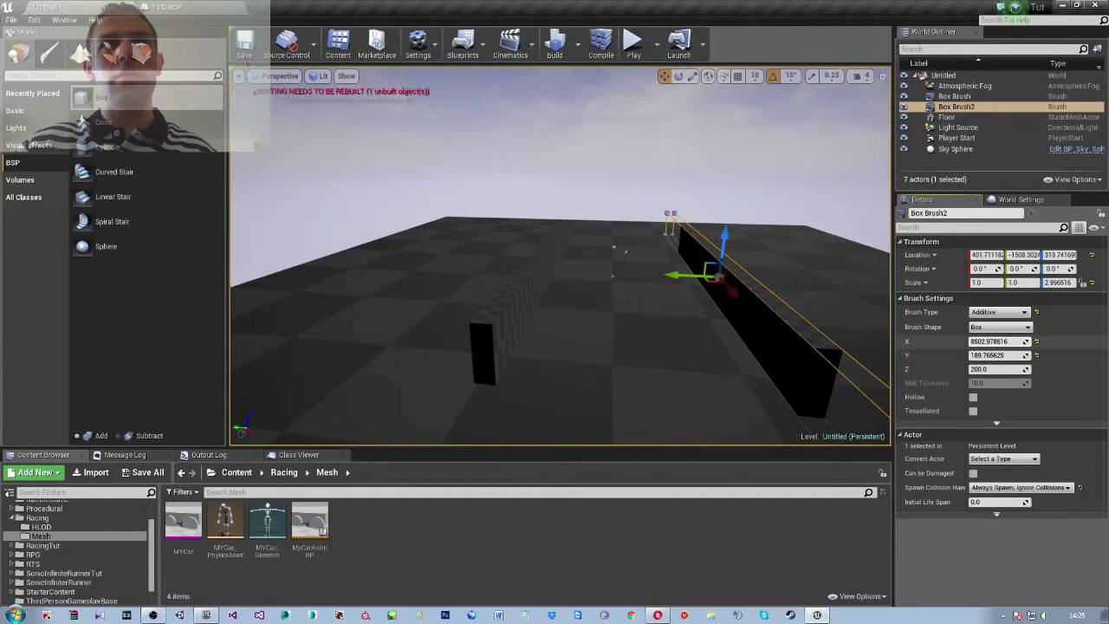
drag(613, 251, 614, 295)
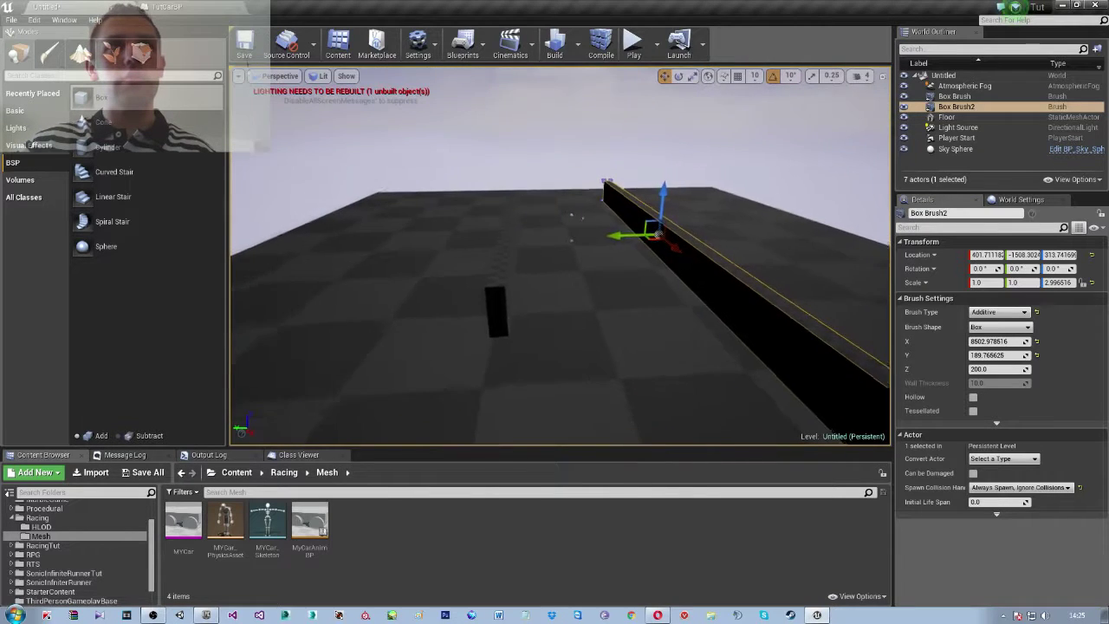
mouse_move(679, 260)
mouse_down()
mouse_move(679, 272)
mouse_move(370, 261)
mouse_move(485, 259)
mouse_move(690, 230)
mouse_up()
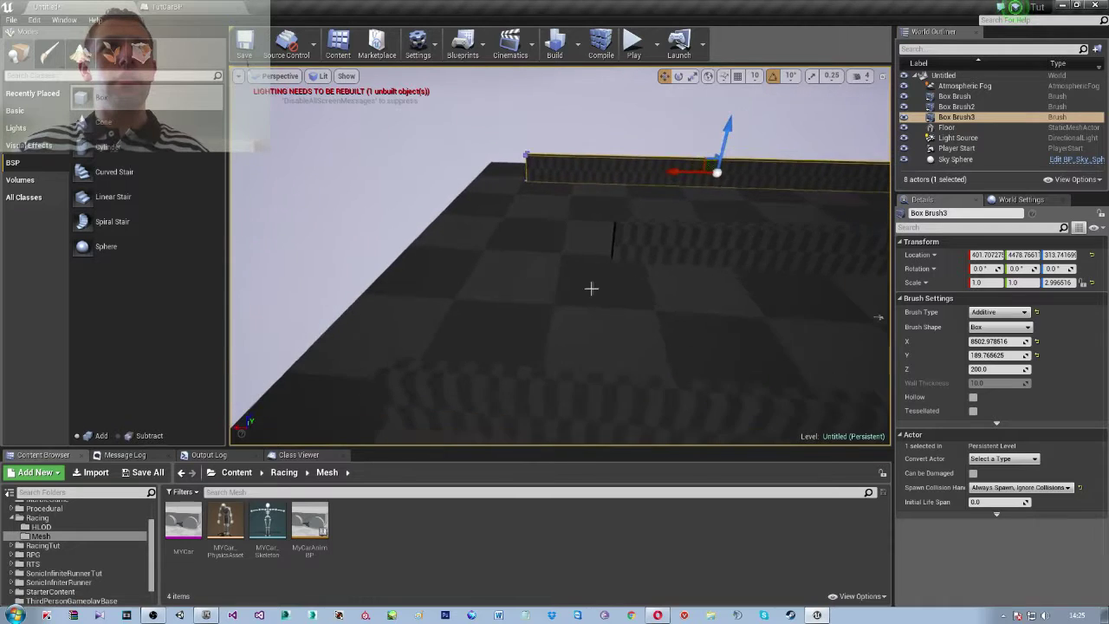
click(708, 246)
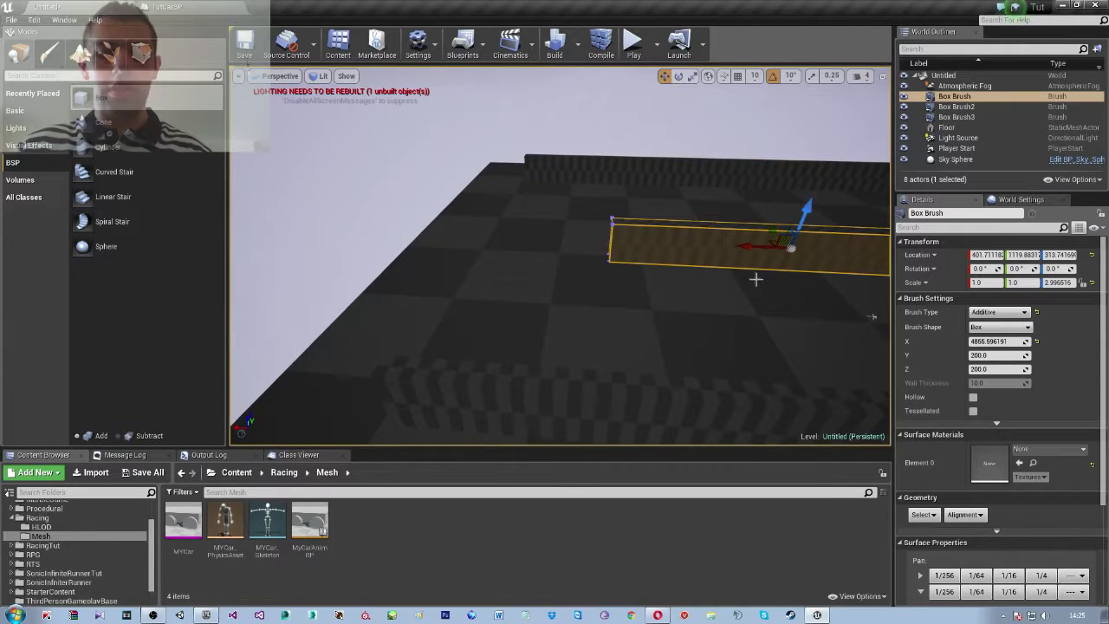
Duplicate Box Brush rotated to -90° and move the copy to the track's far end
key(e)
alt+drag(768, 270, 718, 243)
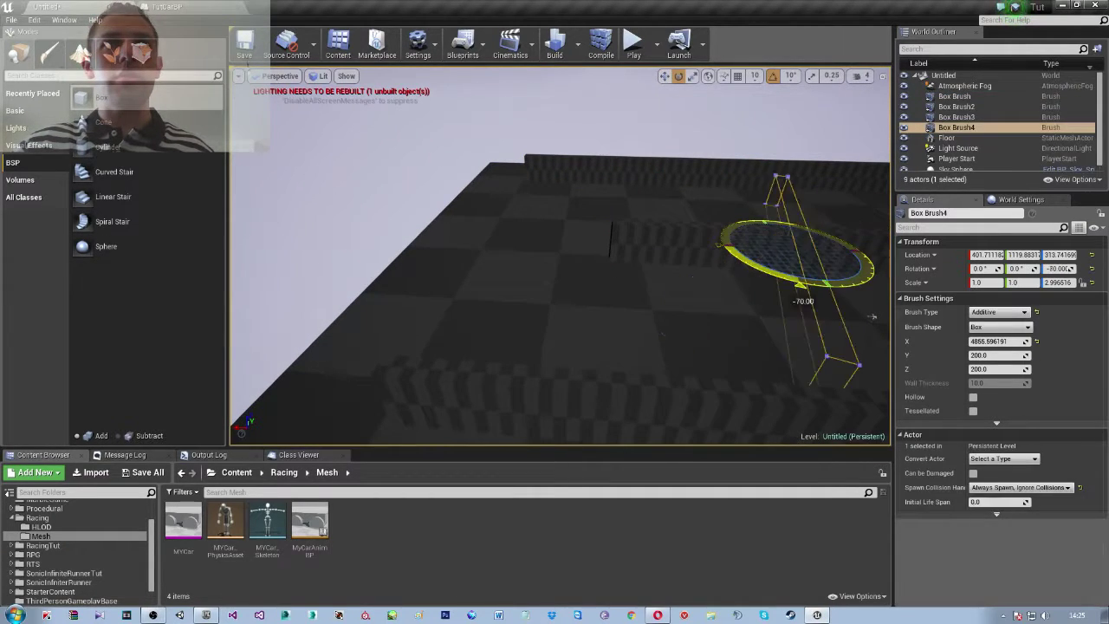
alt+drag(872, 317, 873, 317)
mouse_move(873, 316)
right_down()
mouse_move(643, 204)
mouse_move(634, 247)
right_up()
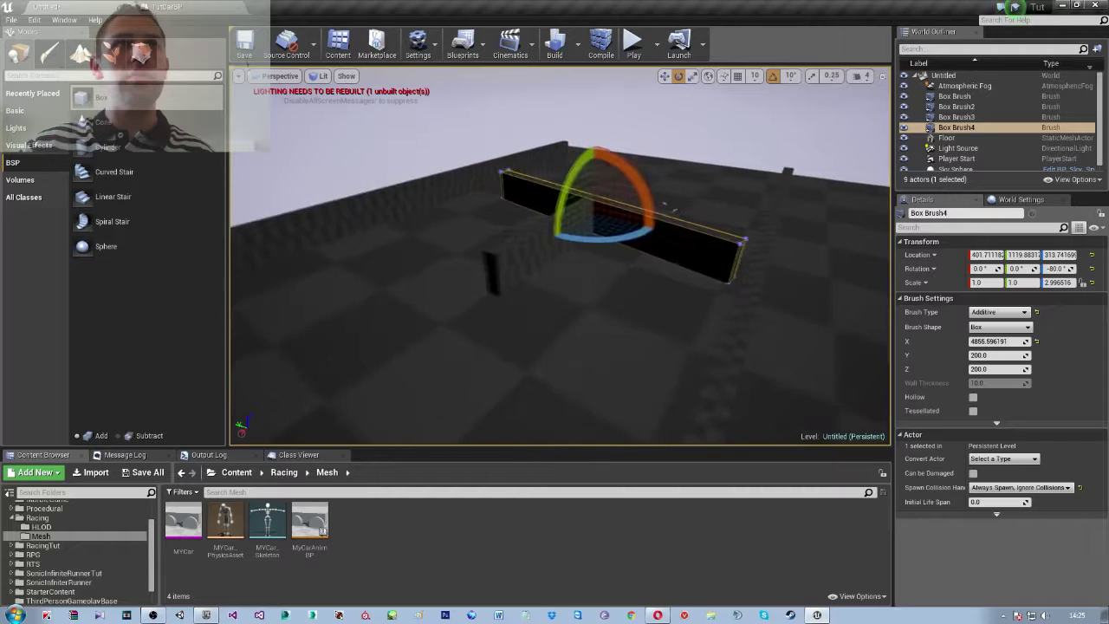
drag(627, 240, 568, 240)
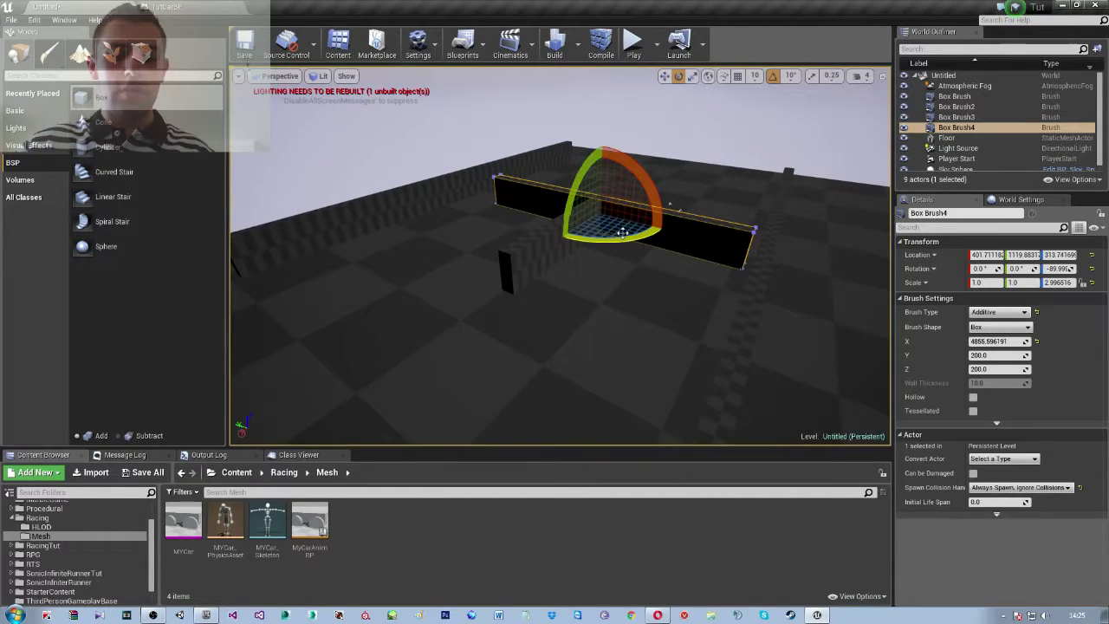
key(w)
drag(574, 227, 298, 337)
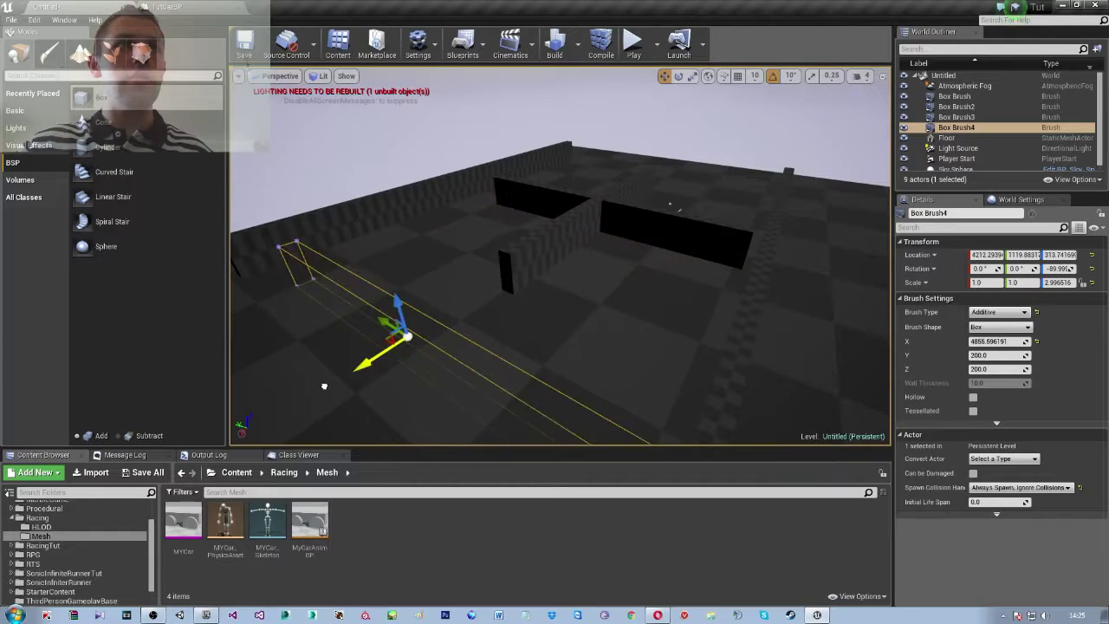
right_drag(756, 223, 755, 223)
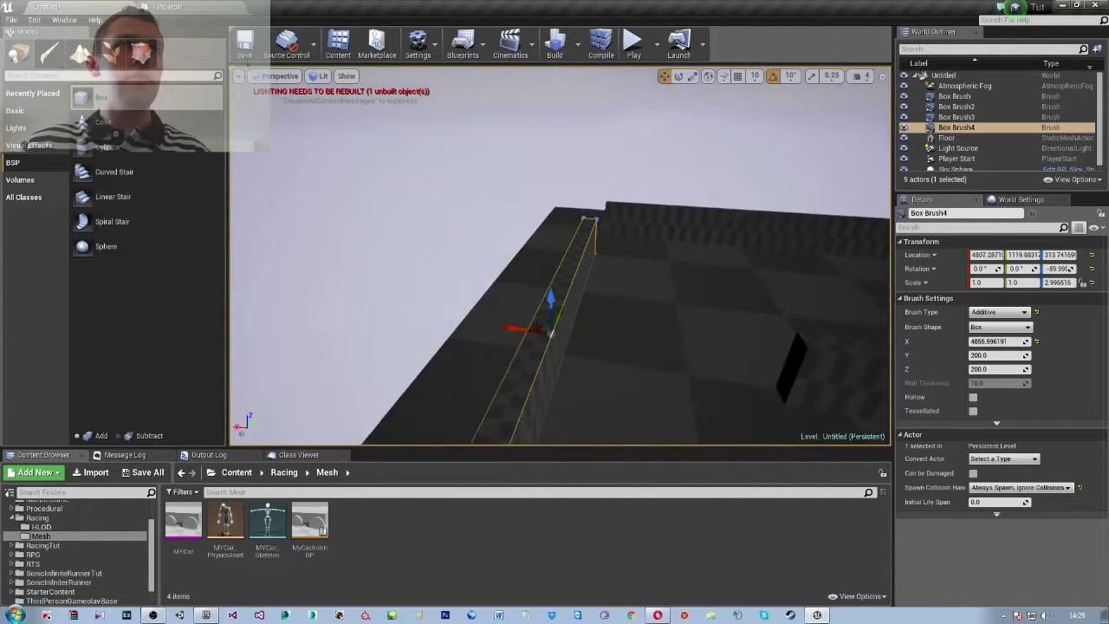
right_drag(390, 350, 390, 350)
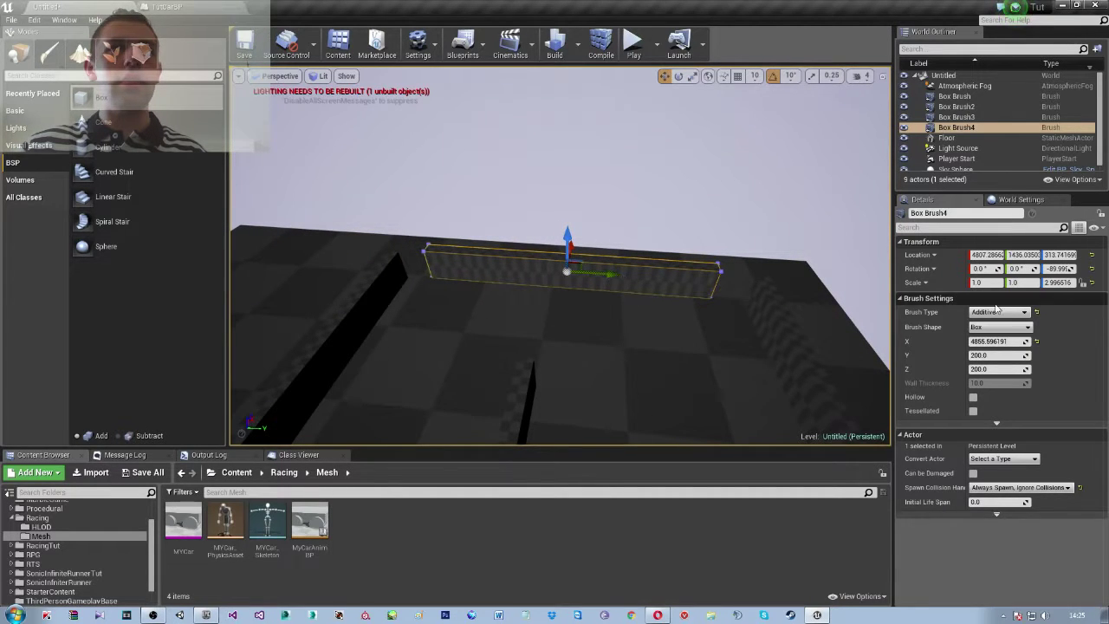
Lengthen the end wall to 6339.54 and alt-drag a copy, Box Brush5, to the opposite end
click(996, 341)
drag(996, 341, 1057, 341)
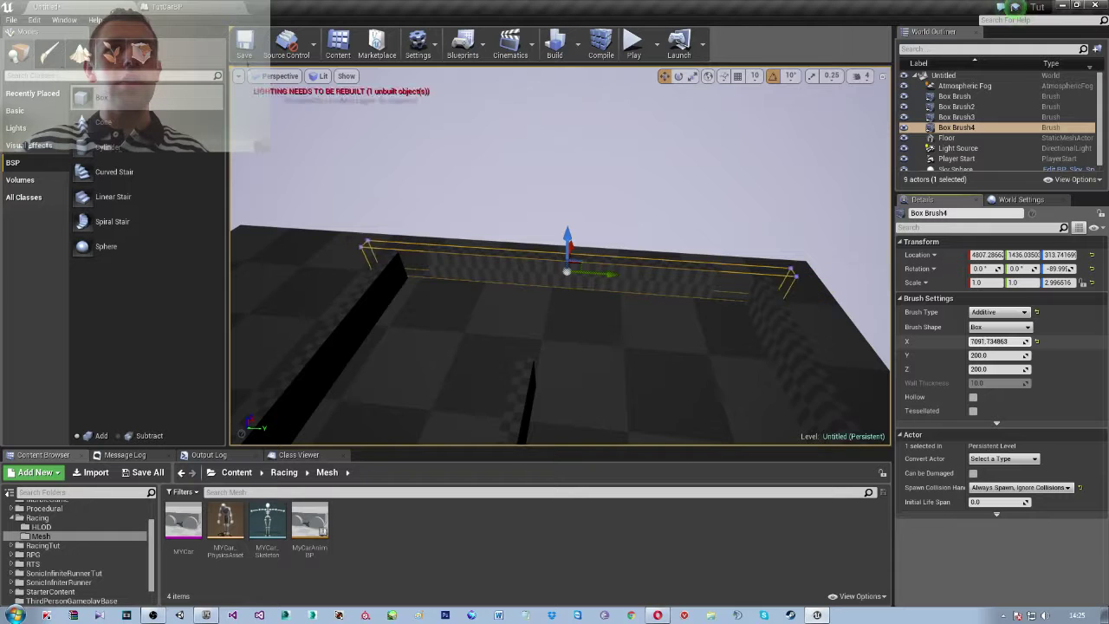
right_drag(799, 356, 800, 356)
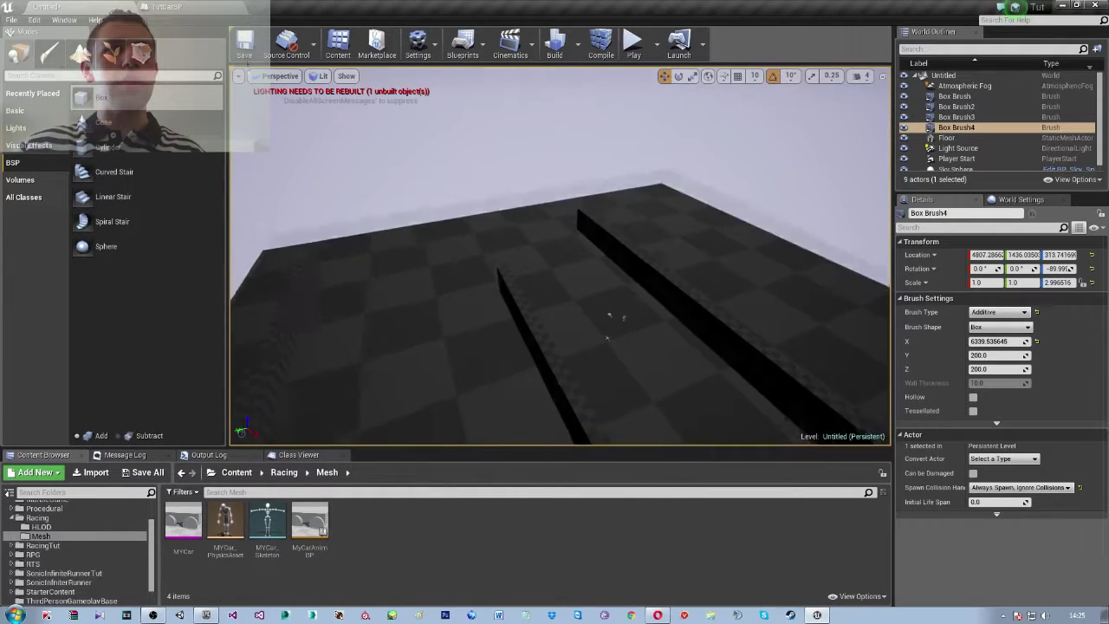
right_drag(864, 334, 864, 334)
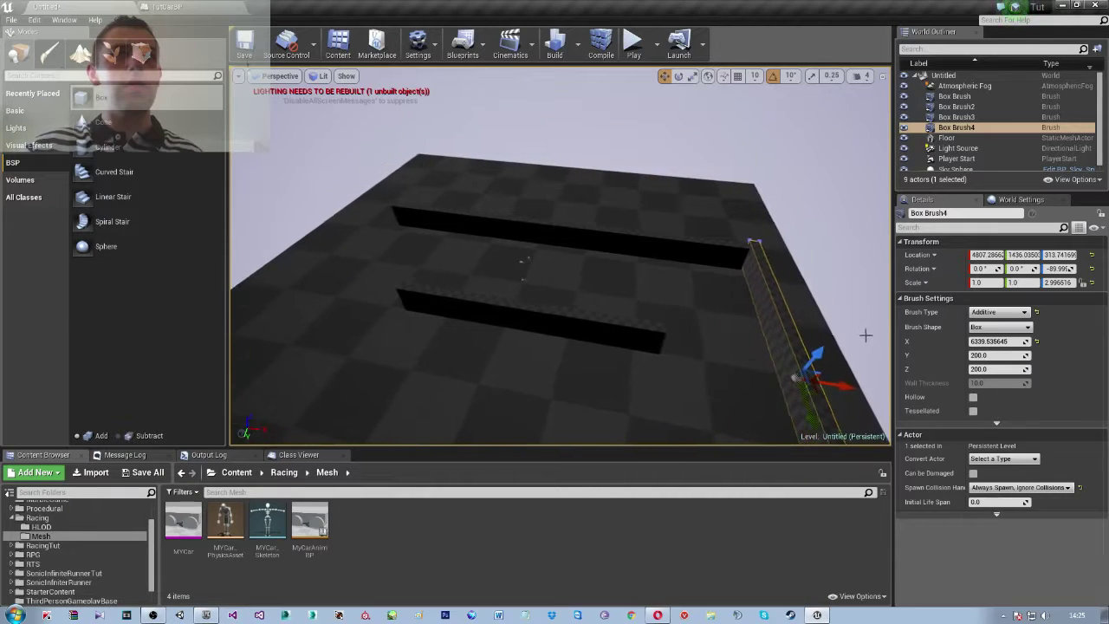
alt+drag(849, 386, 362, 336)
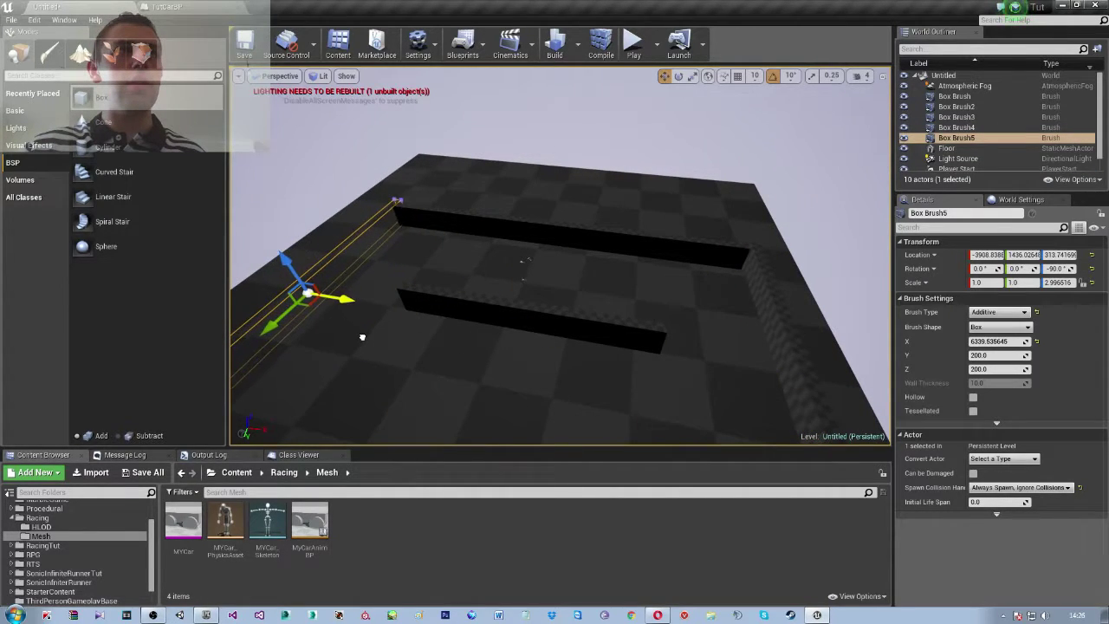
right_drag(577, 338, 577, 339)
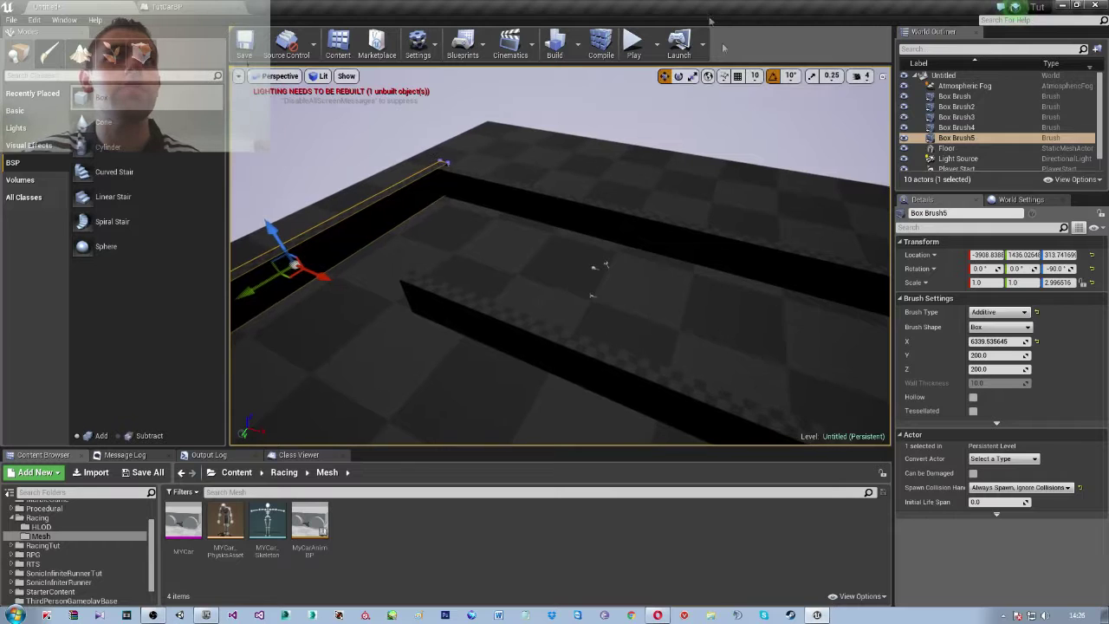
right_click(416, 539)
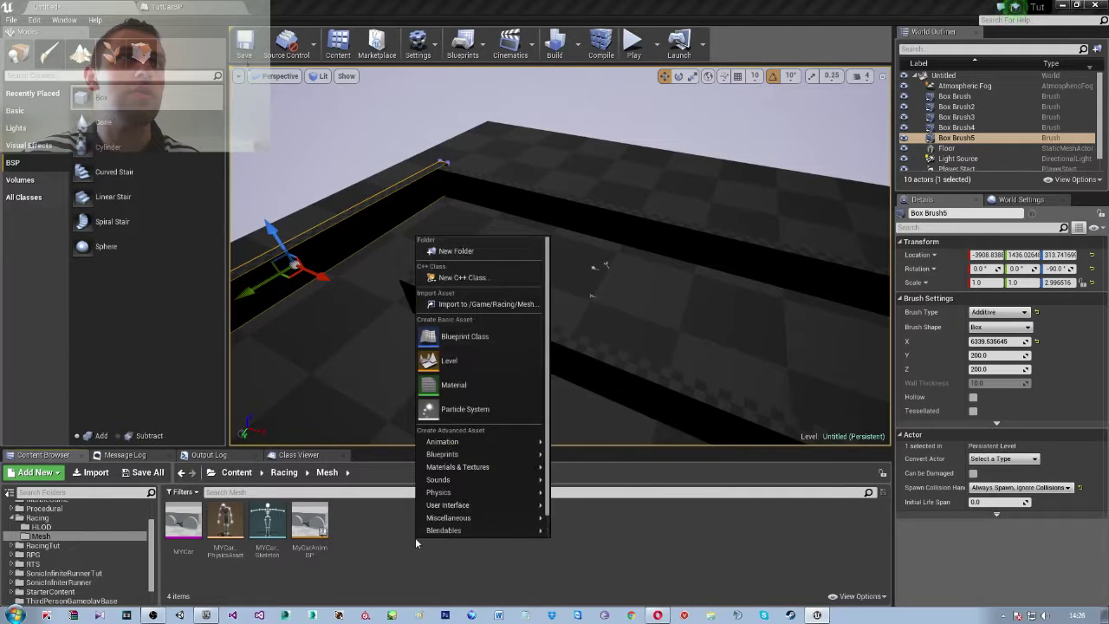
Create a new Game Mode blueprint in Racing/Mesh named TutRacingSM
click(453, 340)
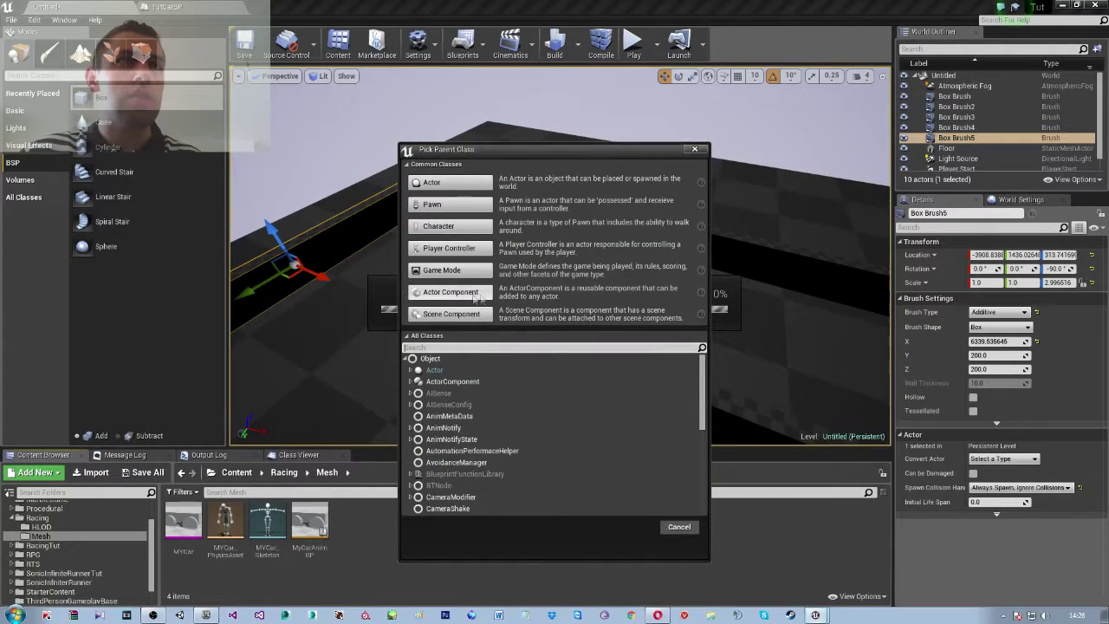
click(453, 270)
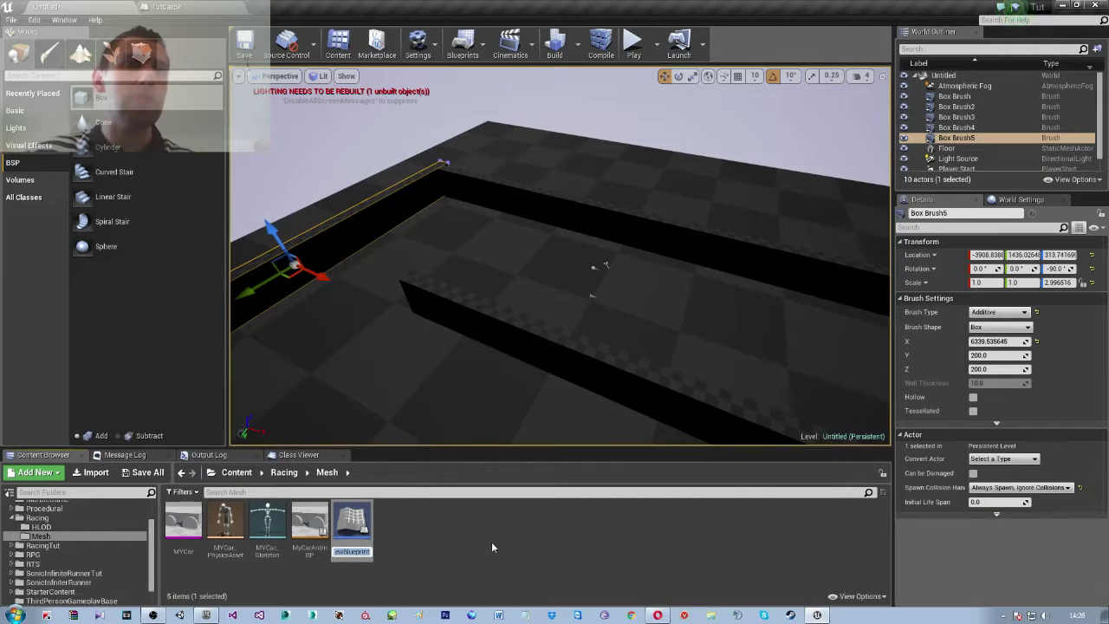
text(Tut)
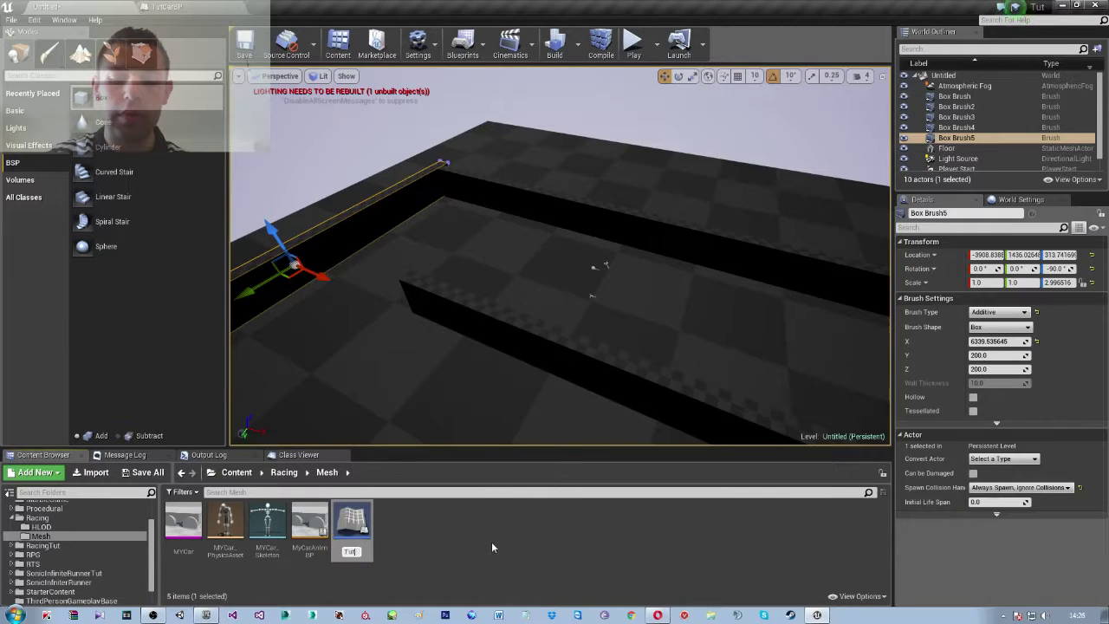
text(Ren)
key(BackSpace)
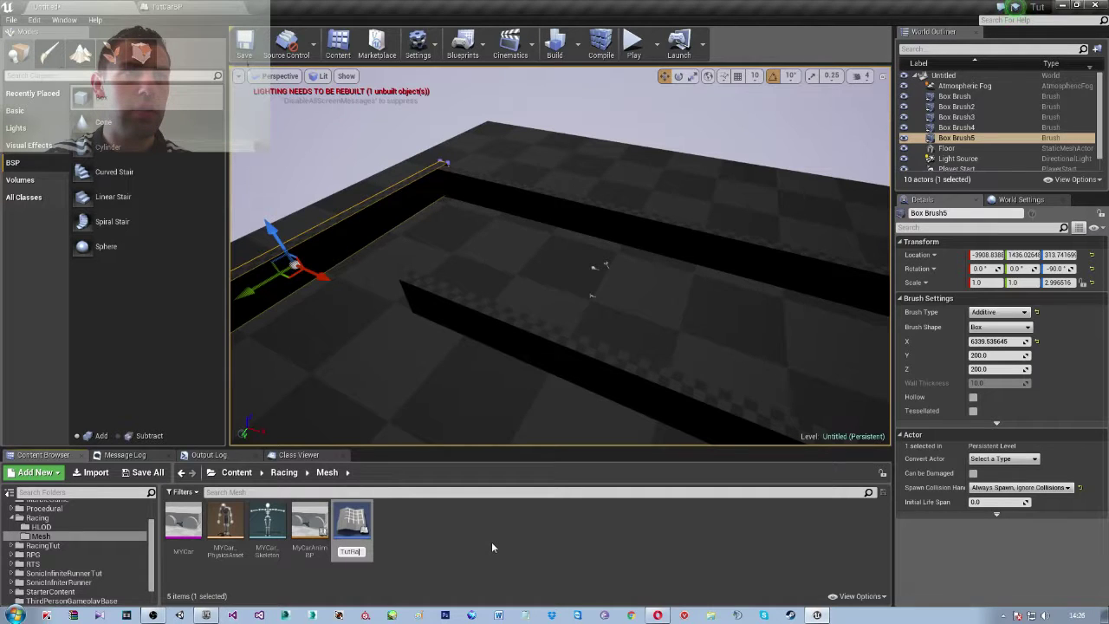
key(ctrl+a)
text(RacingSM)
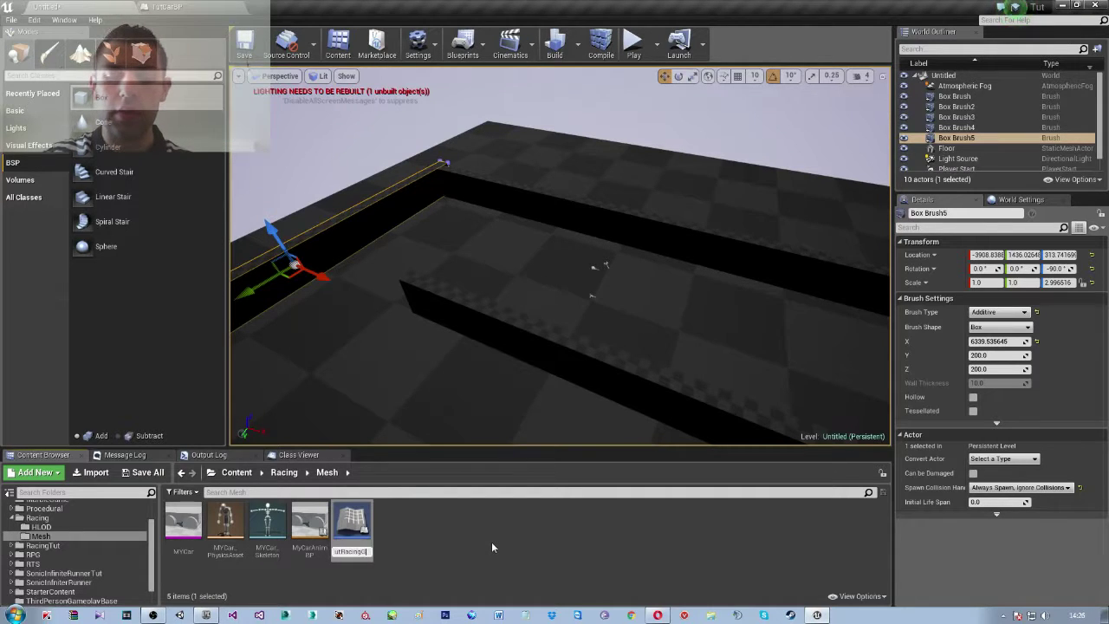
key(Return)
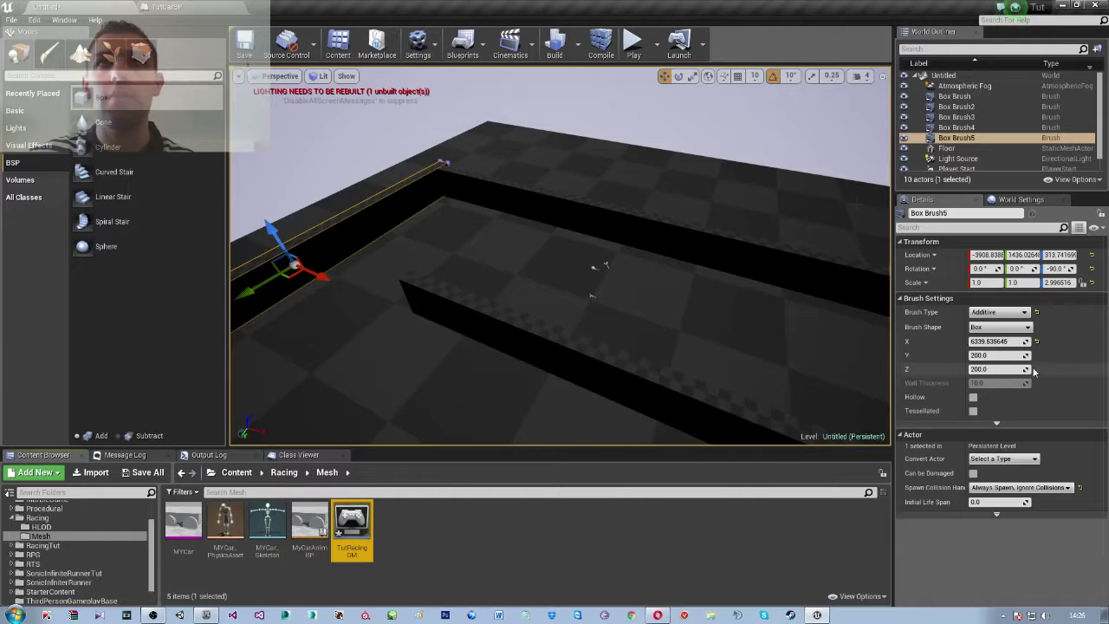
Set the level's GameMode Override to TutRacingGM in World Settings
click(1007, 205)
click(1007, 282)
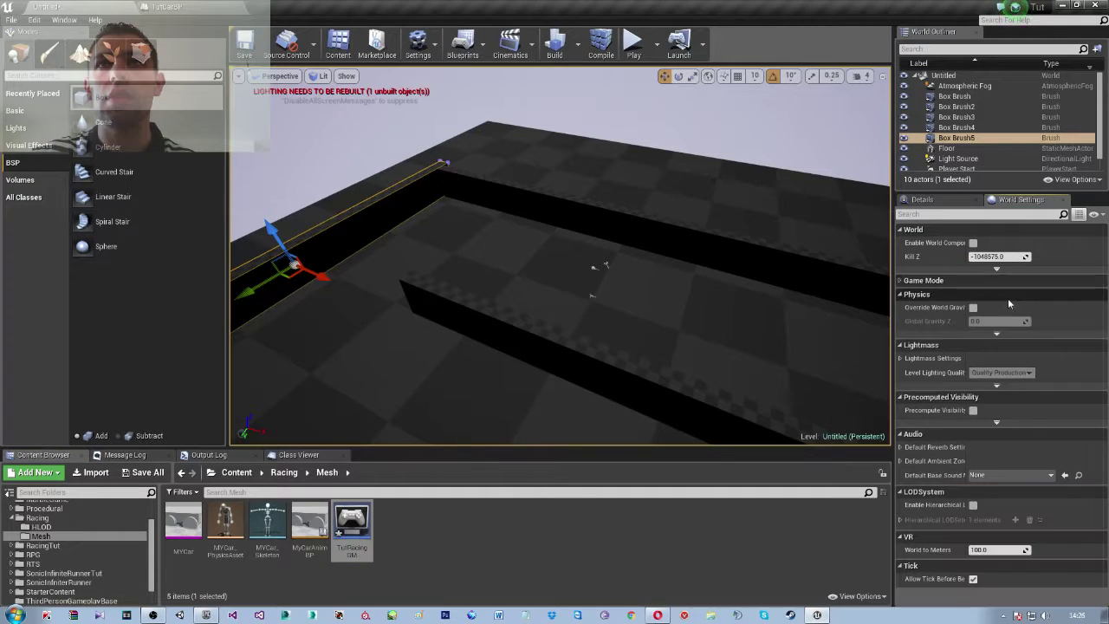
click(900, 280)
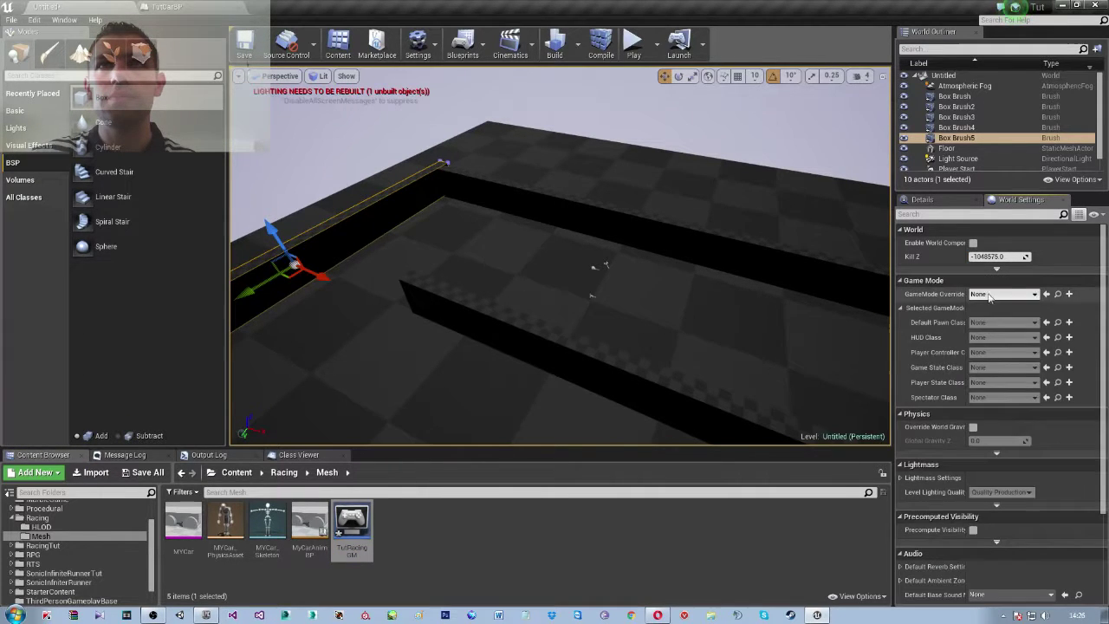
click(1003, 293)
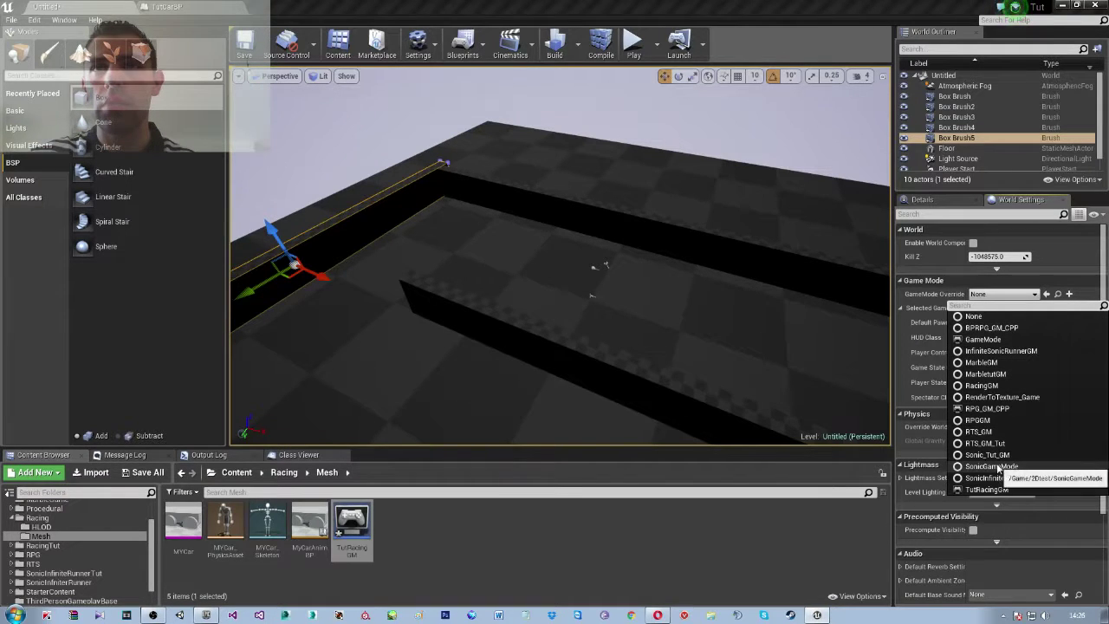
click(987, 489)
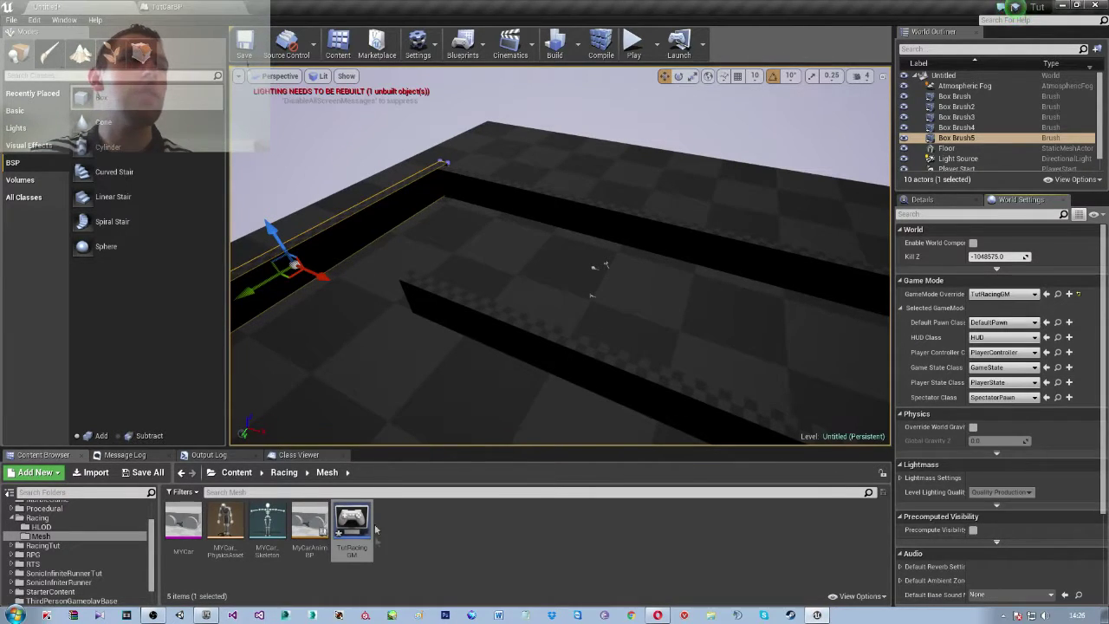
Set Default Pawn Class to TutCarBP, run a quick test play, then return to TutCarBP
click(1003, 322)
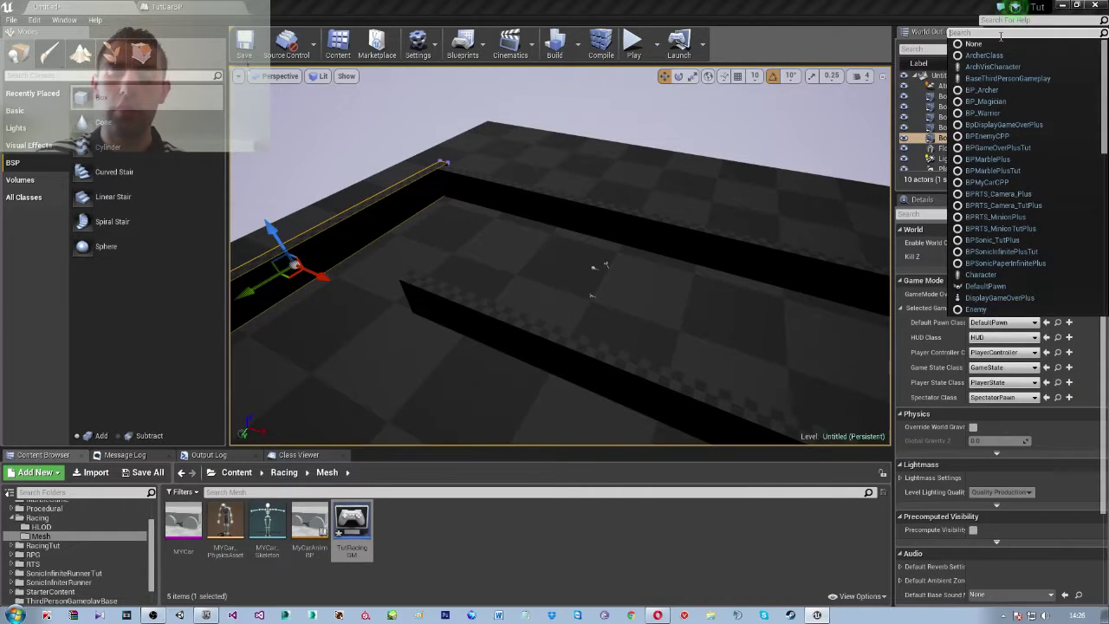
text(tut)
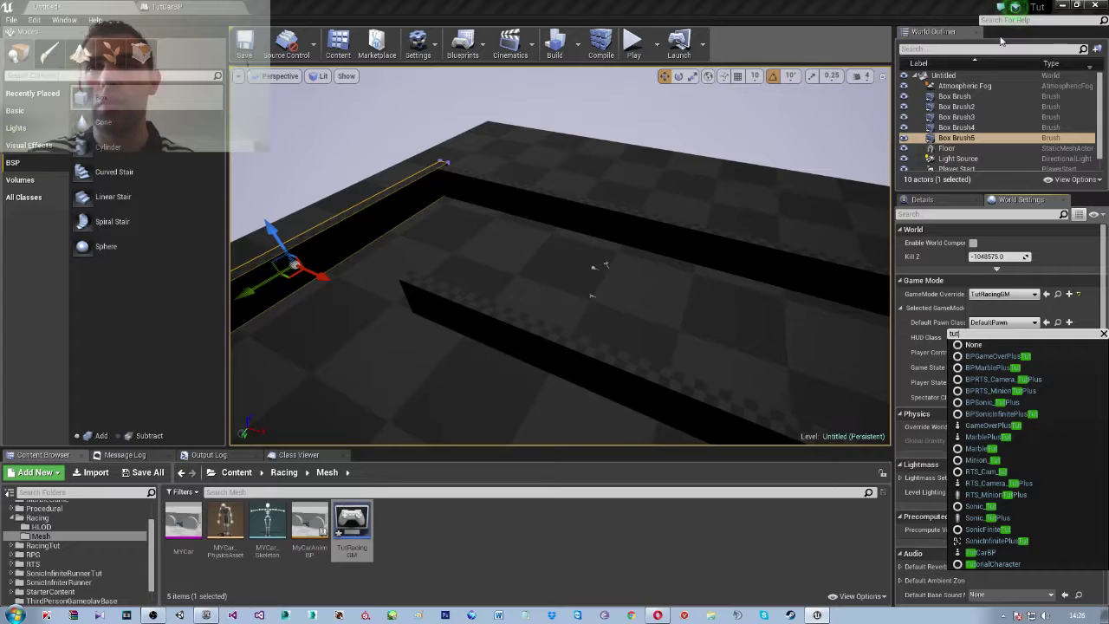
text(car)
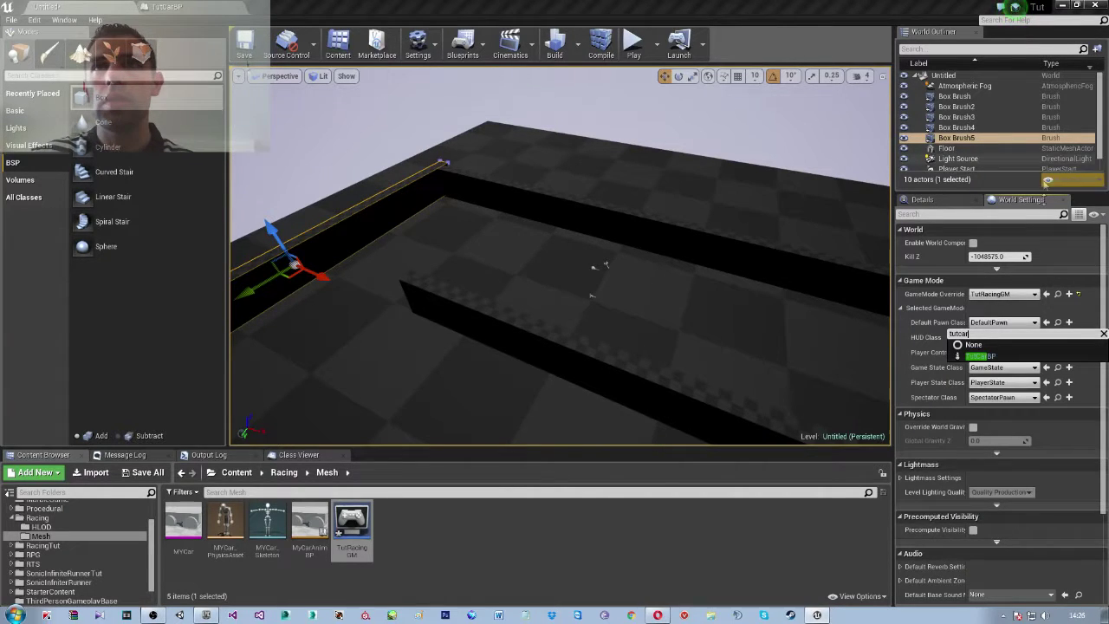
key(Return)
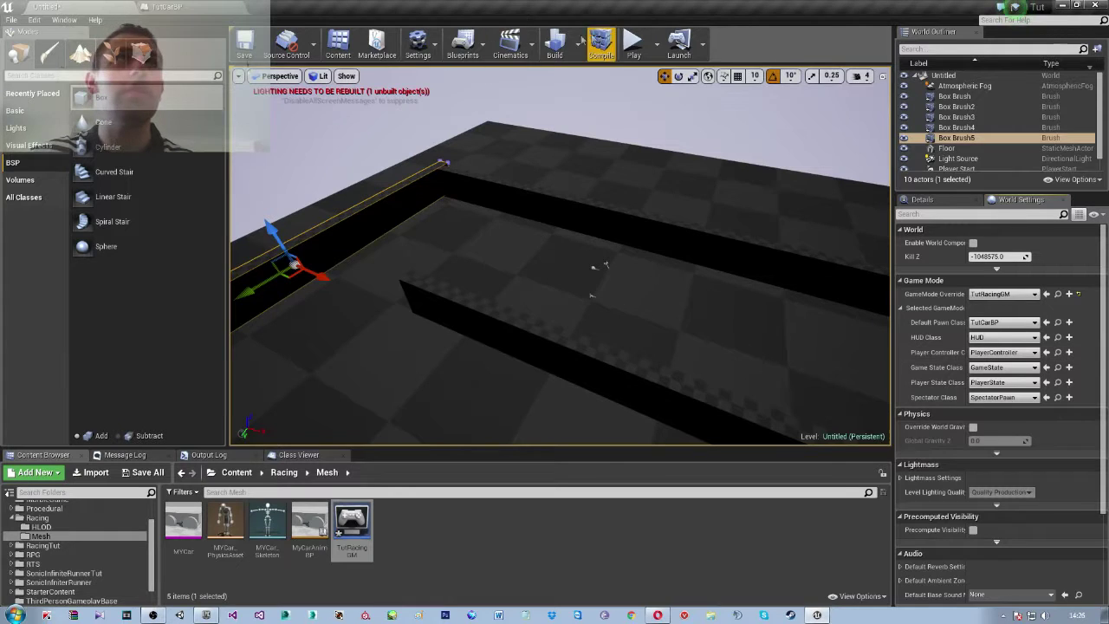
click(633, 39)
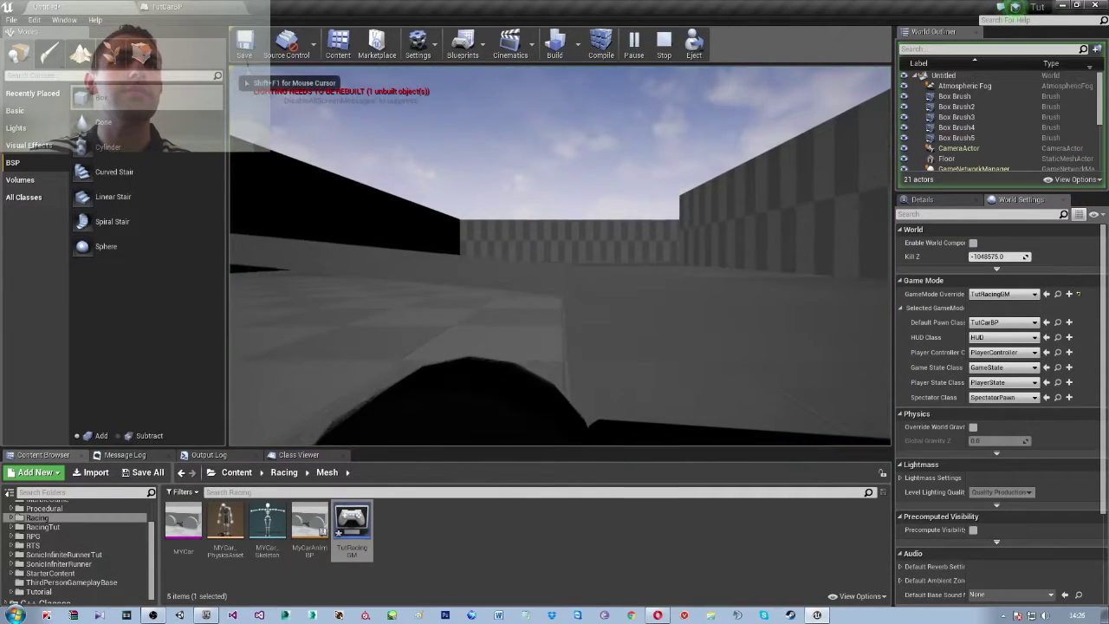
key(Escape)
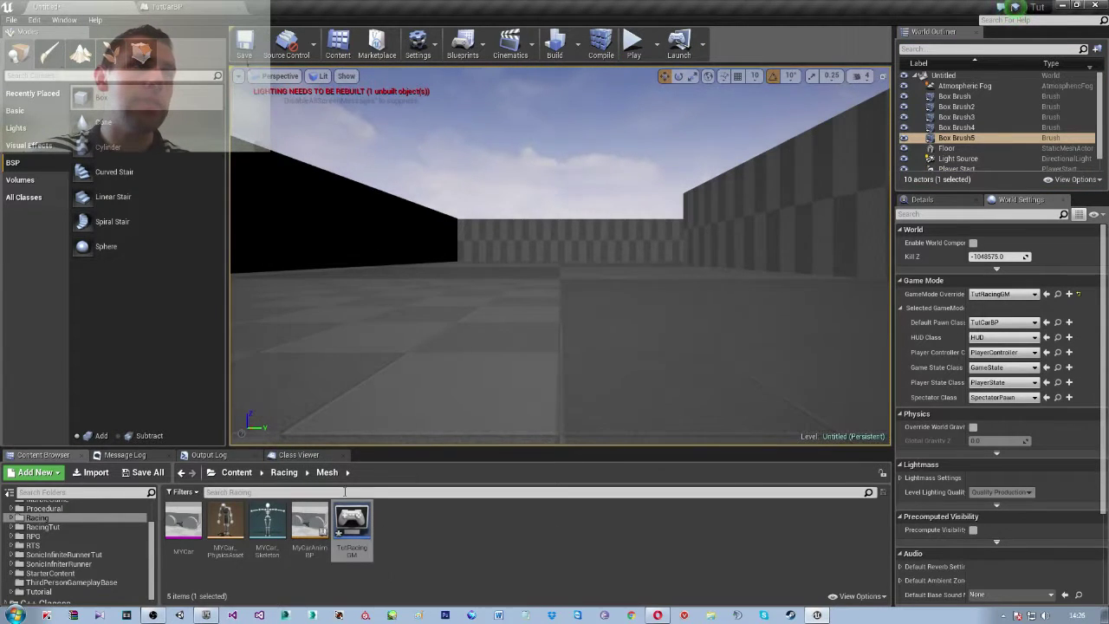
click(173, 7)
Add a Spring Arm component to TutCarBP
click(63, 51)
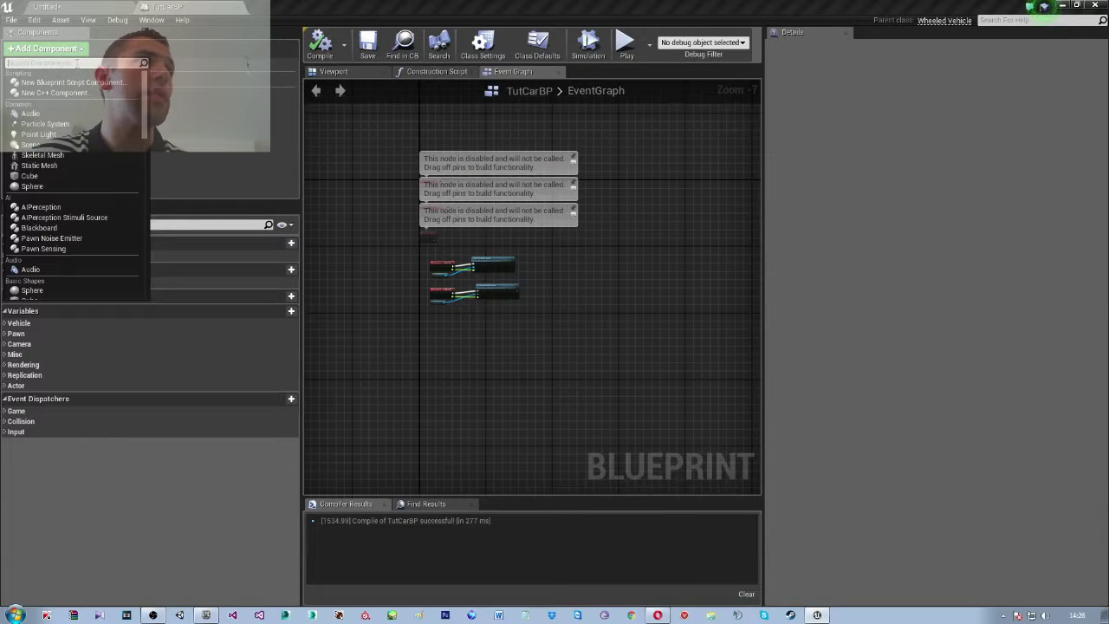
text(spring)
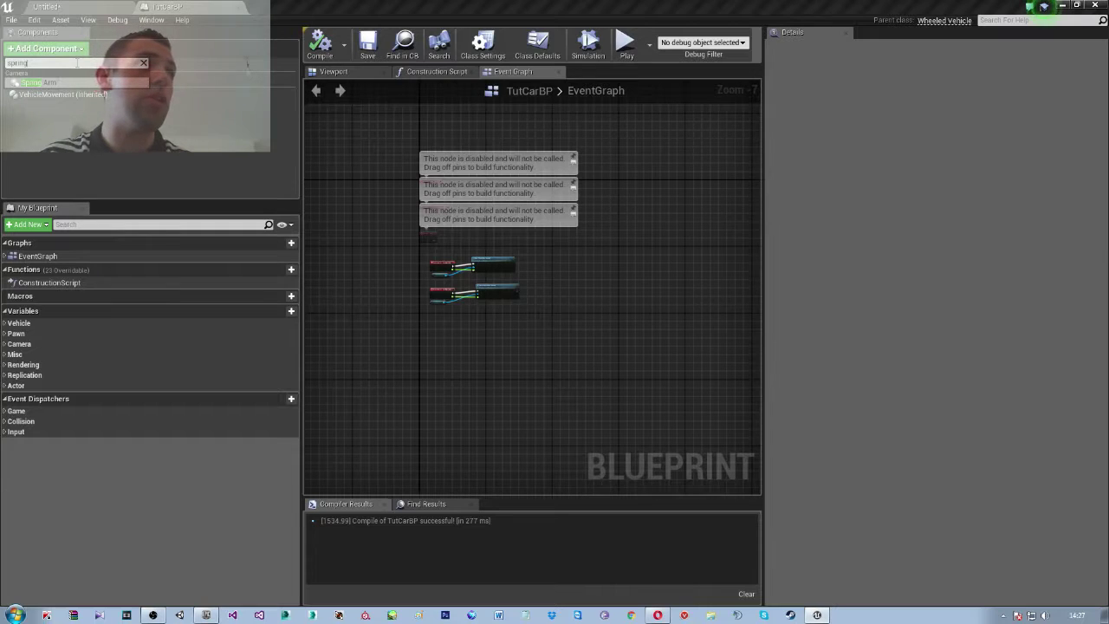
key(Return)
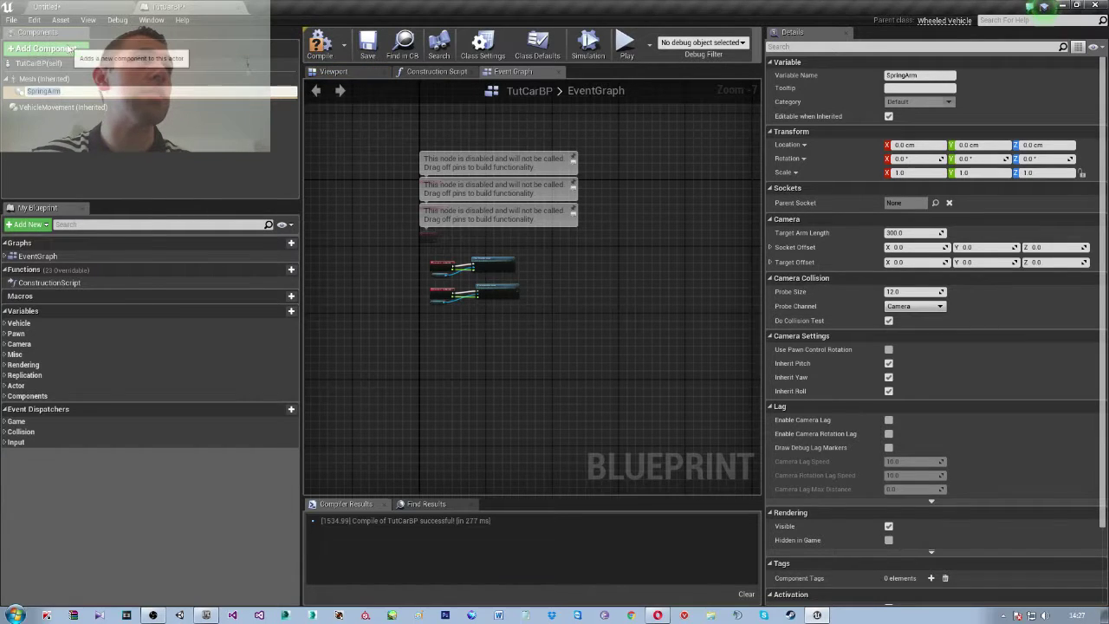
Add a Camera under the SpringArm and view both in the Blueprint's Viewport preview
click(76, 49)
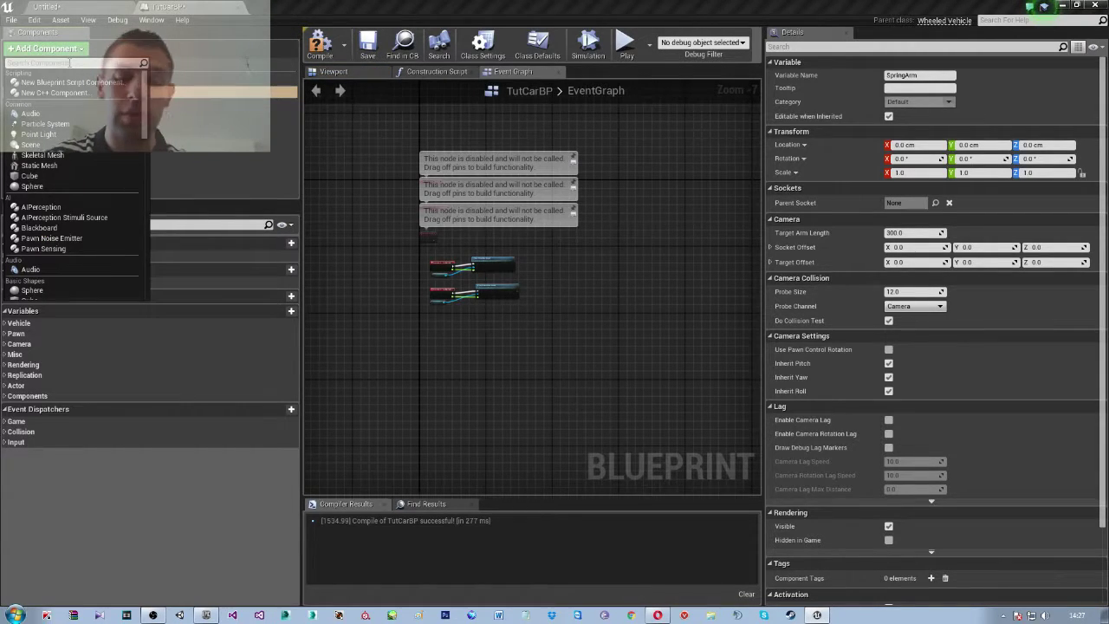
key(Escape)
click(69, 63)
text(camera)
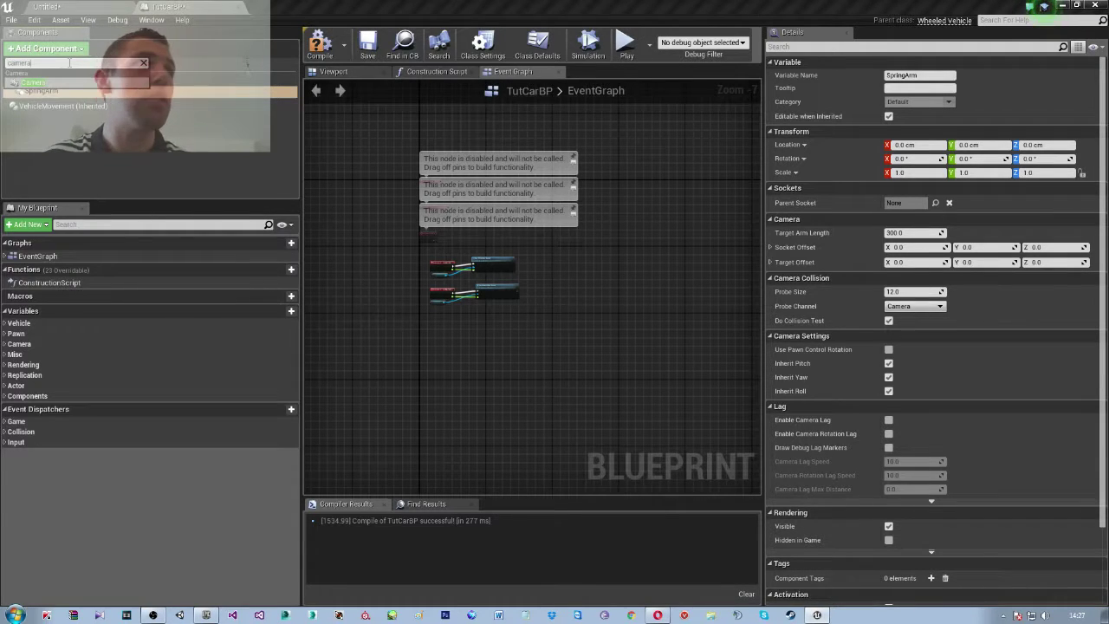
key(Return)
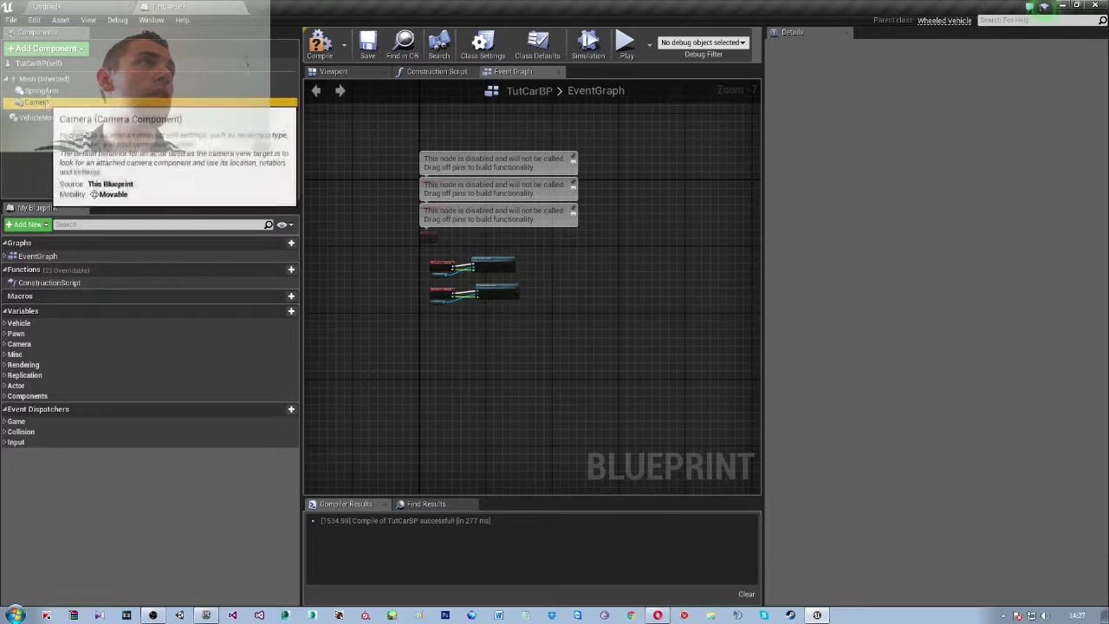
click(42, 102)
click(362, 73)
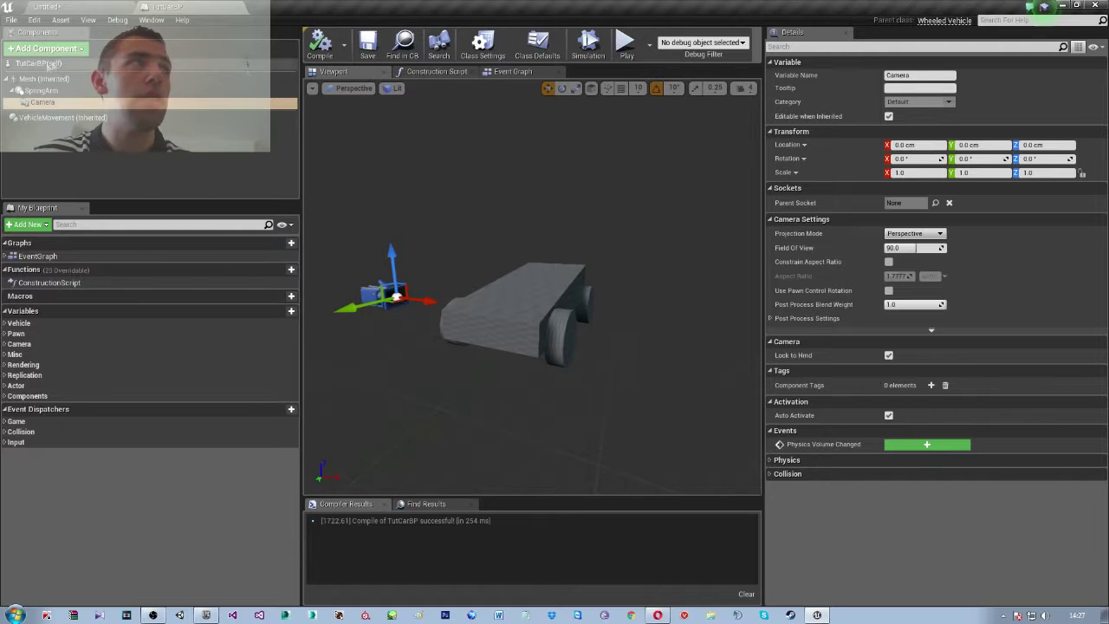
click(40, 90)
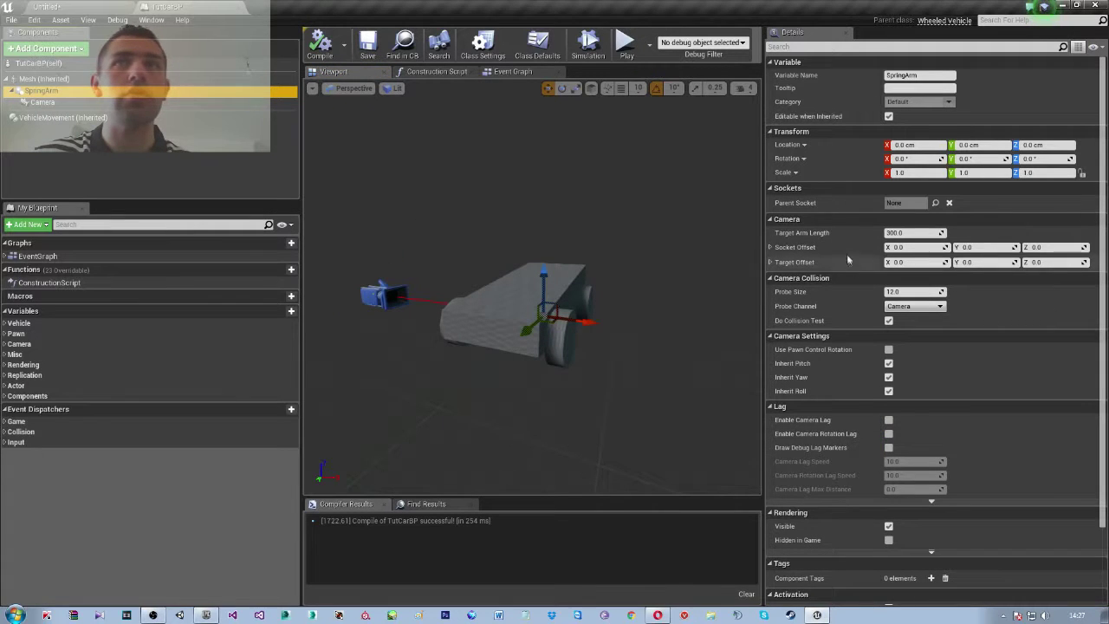
Tilt the SpringArm down to -40°, pitch the Camera, and compile
right_drag(611, 334, 597, 329)
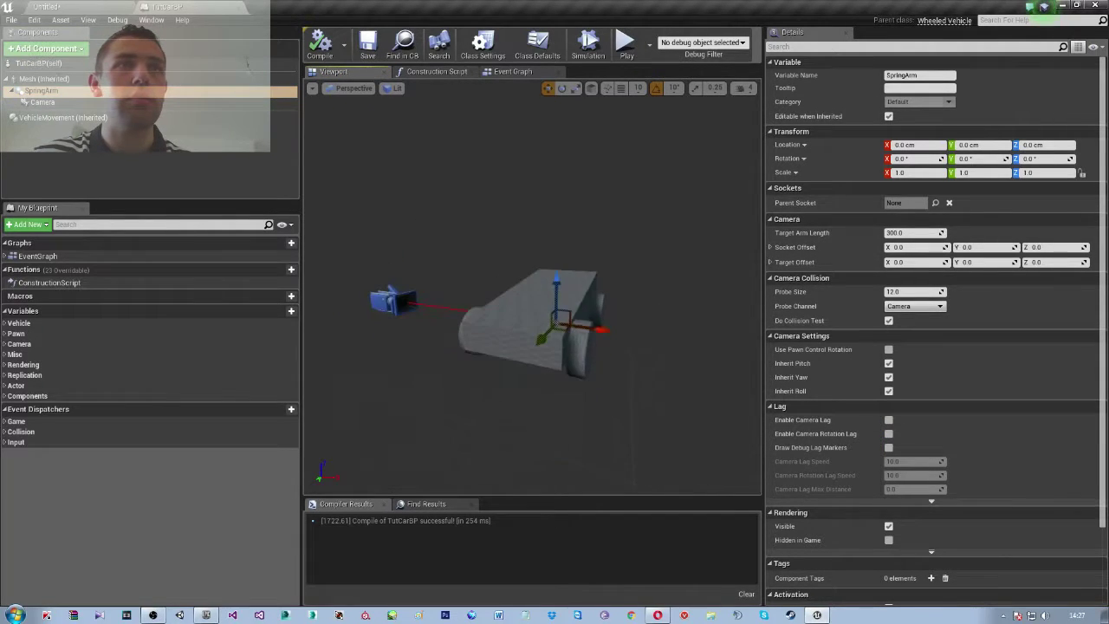
key(e)
drag(600, 341, 626, 340)
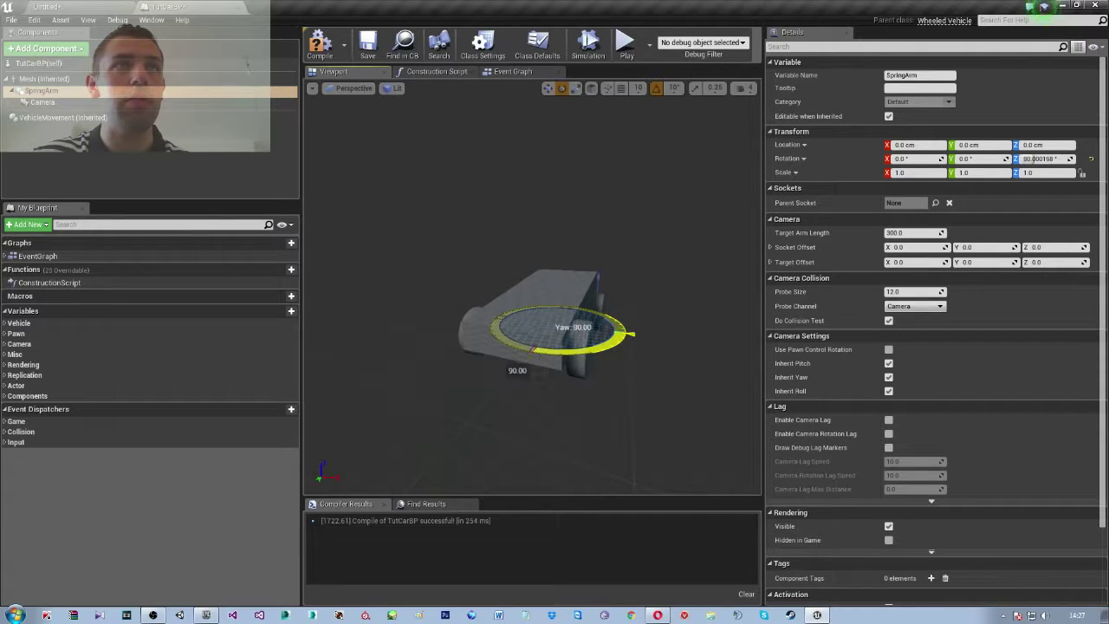
right_drag(625, 336, 613, 253)
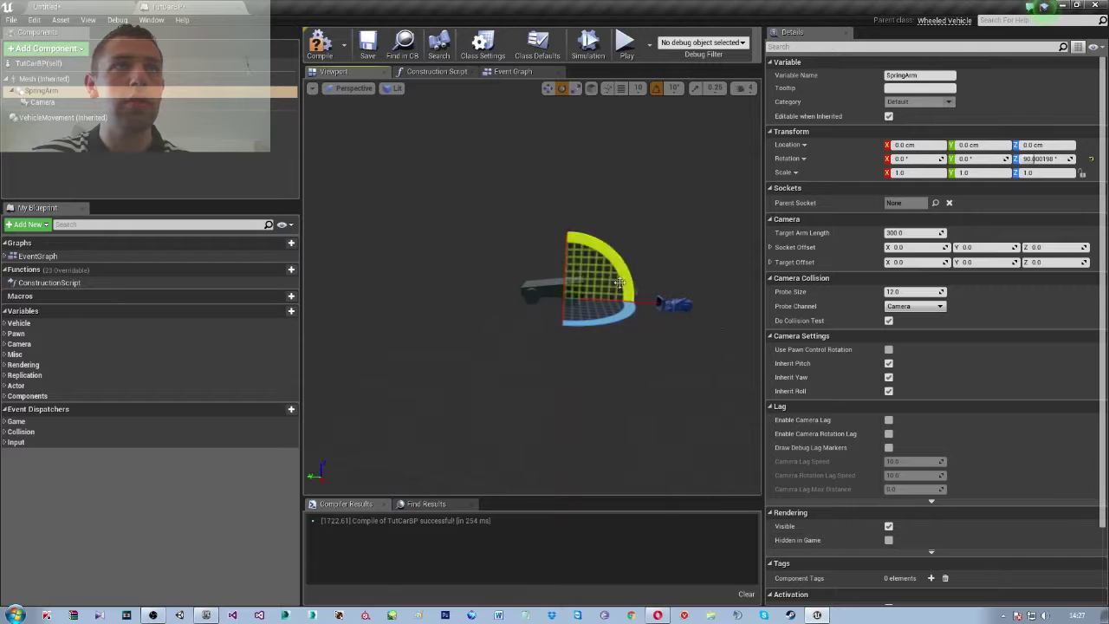
drag(613, 258, 513, 336)
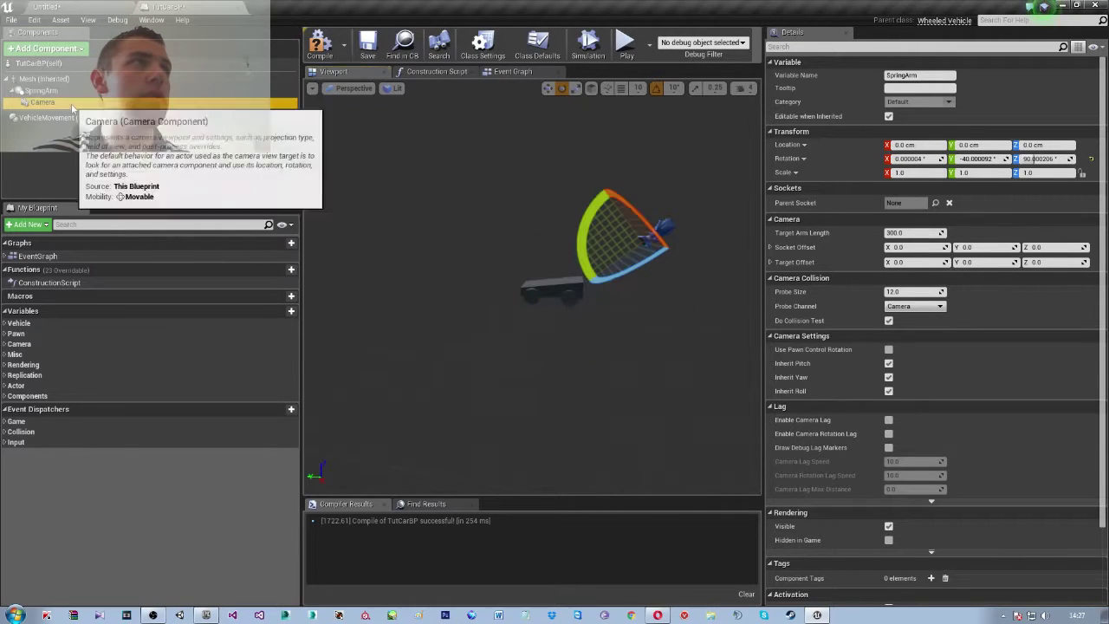
click(41, 102)
drag(580, 273, 571, 253)
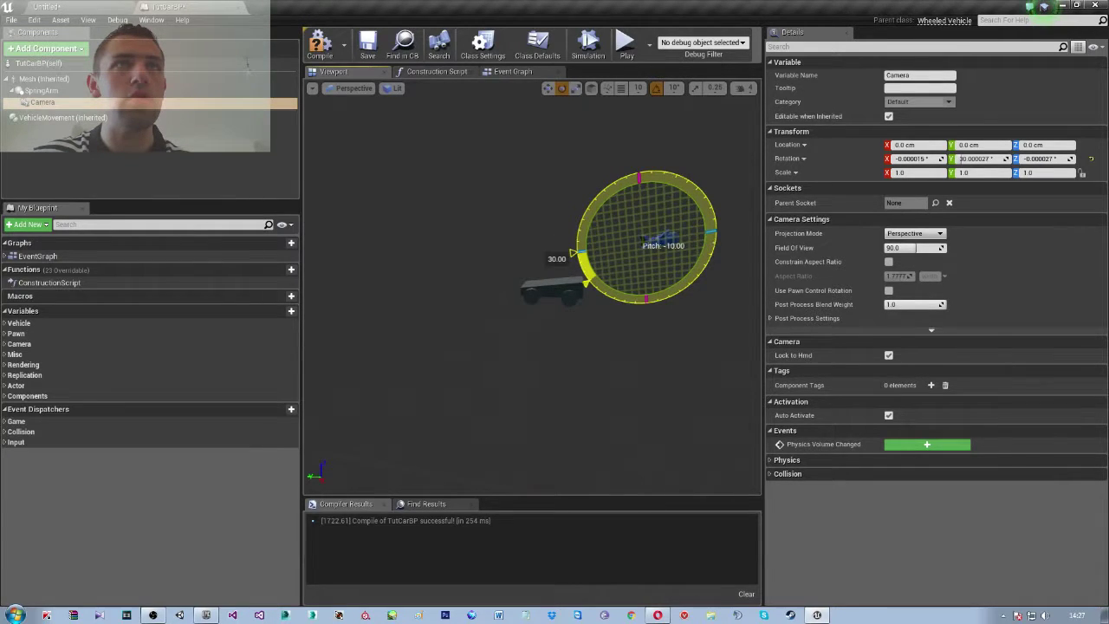
click(320, 43)
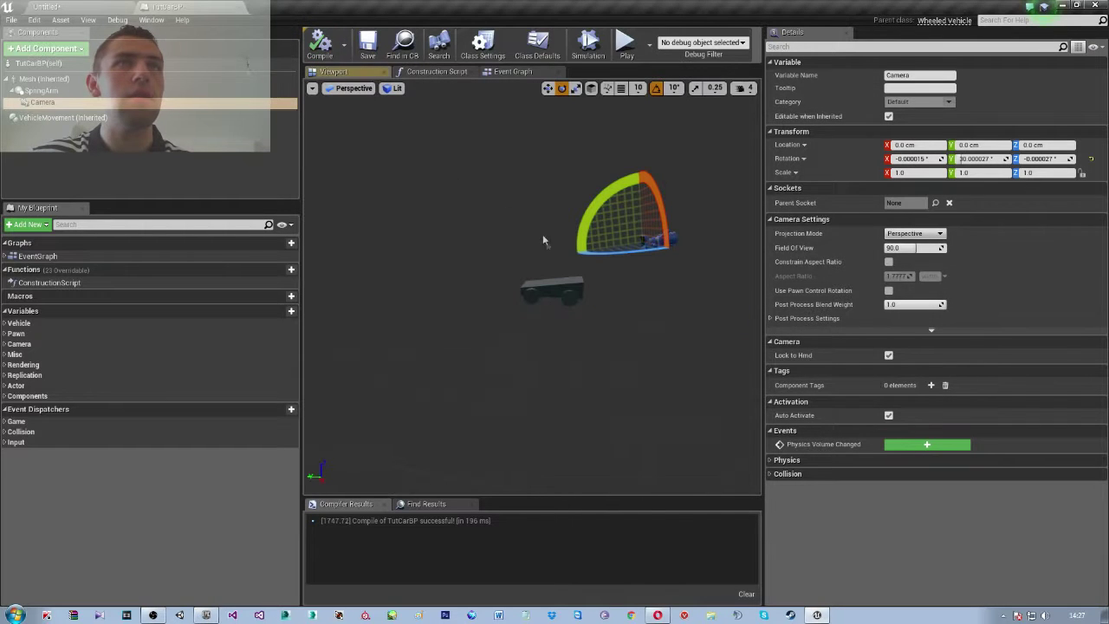
Ease the SpringArm pitch to -30°, tilt the Camera to 20°, and recompile
click(41, 90)
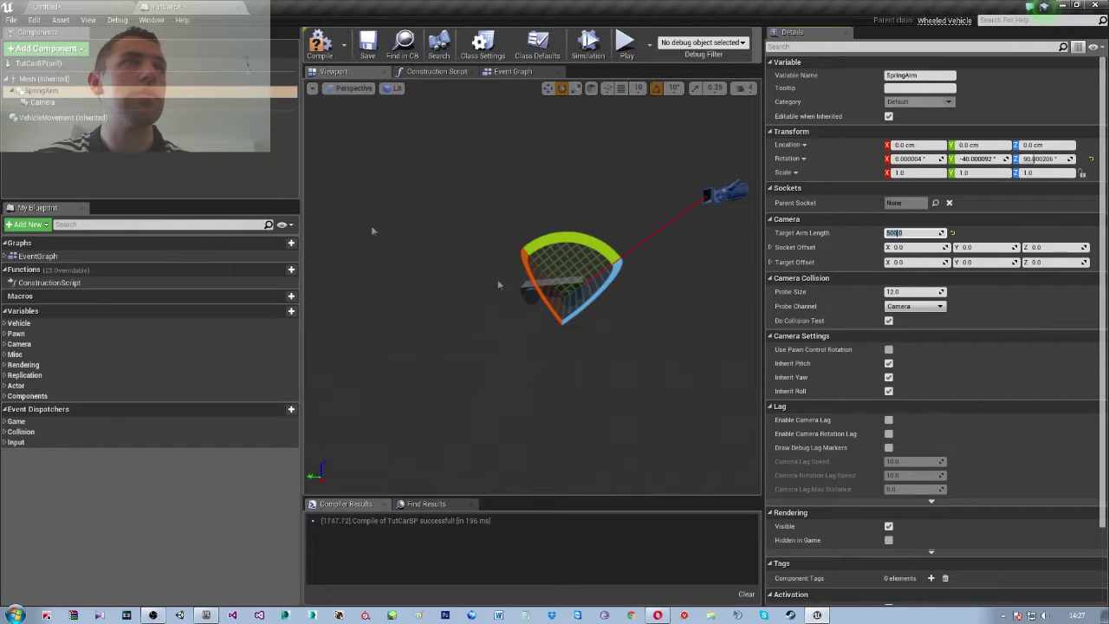
drag(585, 240, 587, 240)
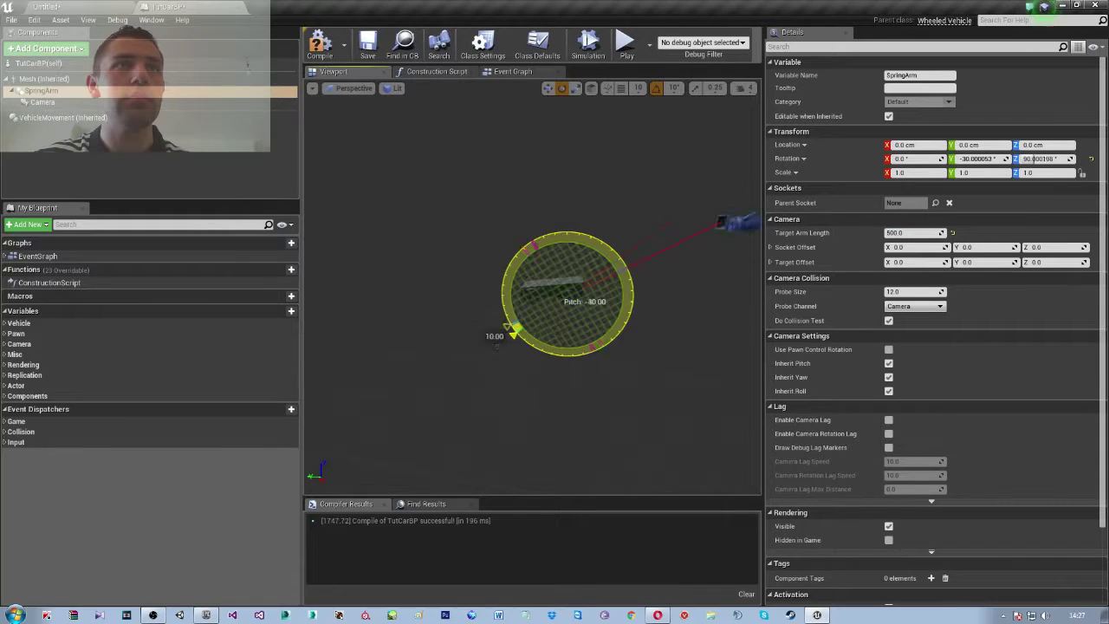
click(320, 43)
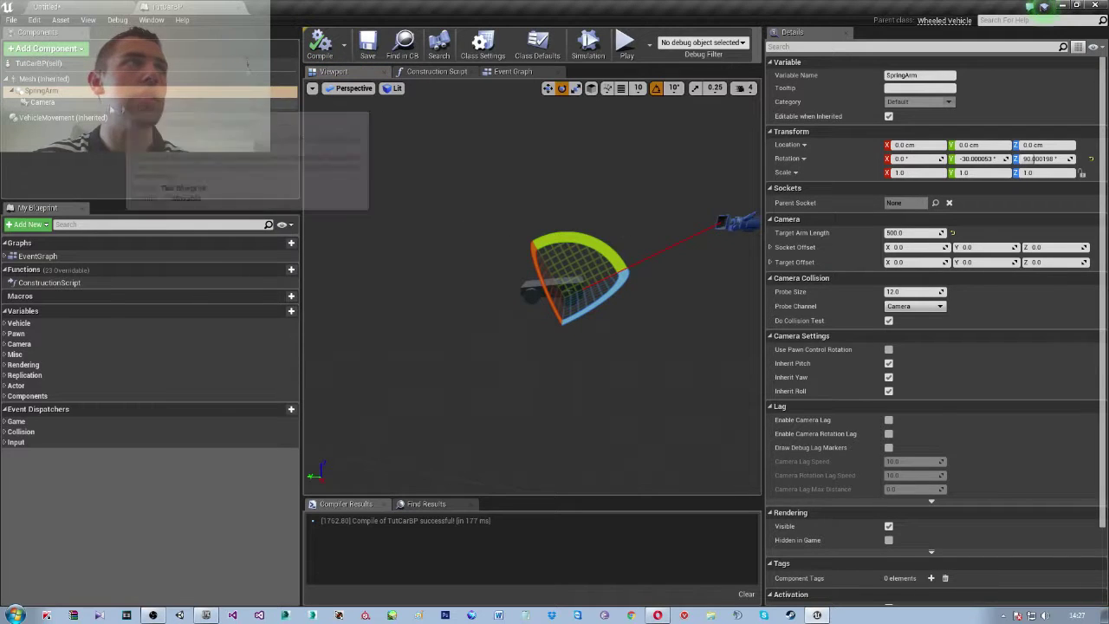
click(723, 222)
drag(658, 245, 608, 300)
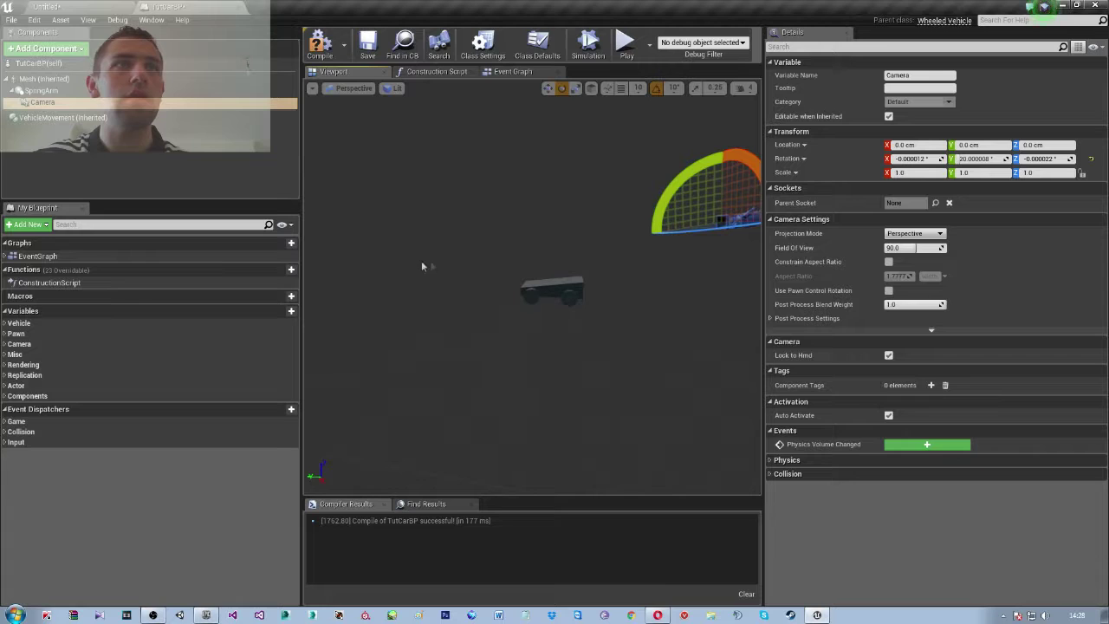
click(319, 45)
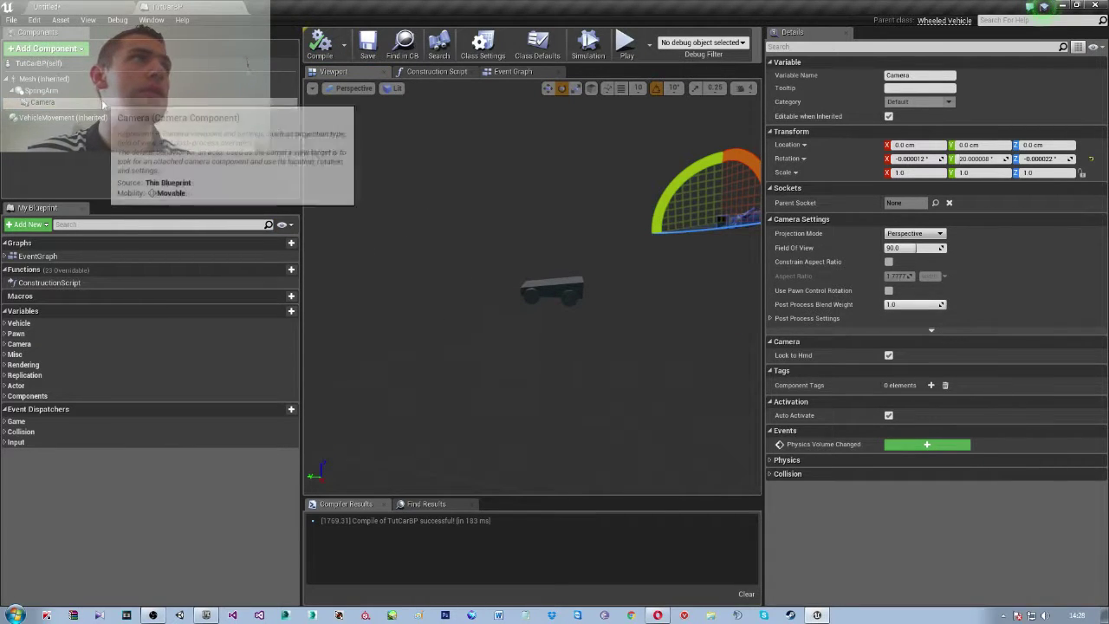
click(40, 90)
Tick Enable Camera Rotation Lag in the SpringArm's lag settings and recompile TutCarBP
scroll(888, 403, down, 1)
scroll(888, 402, down, 1)
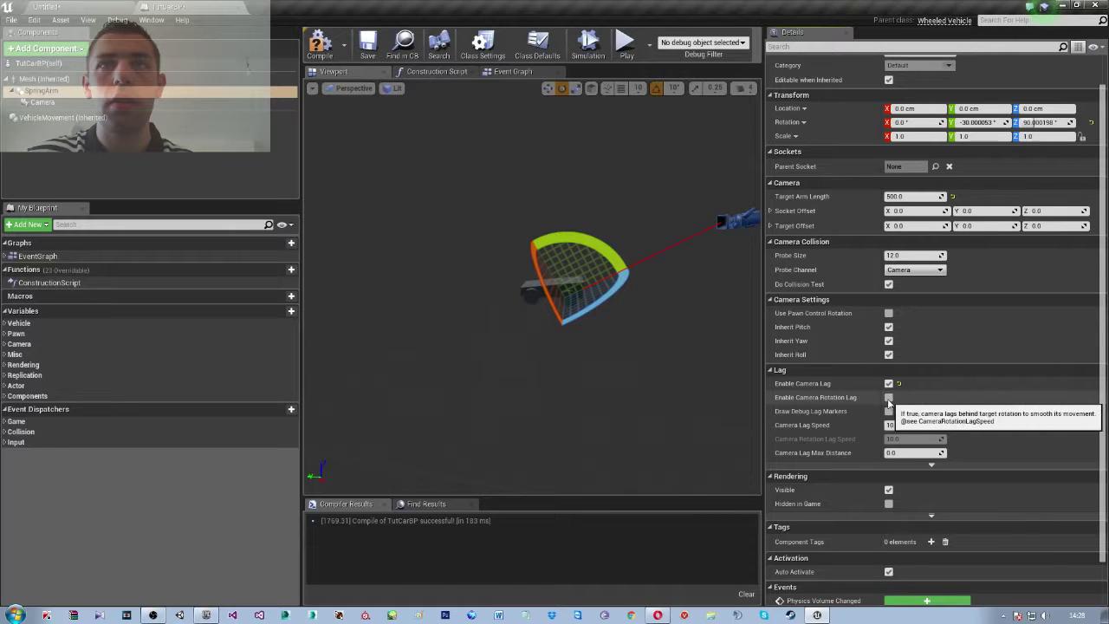
click(887, 398)
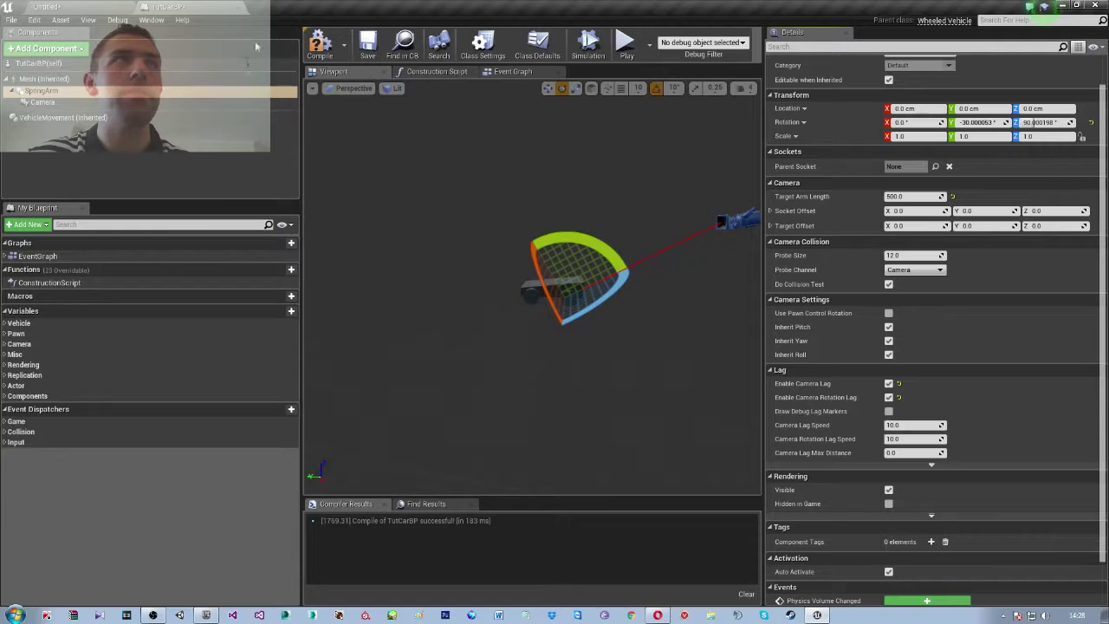
click(320, 44)
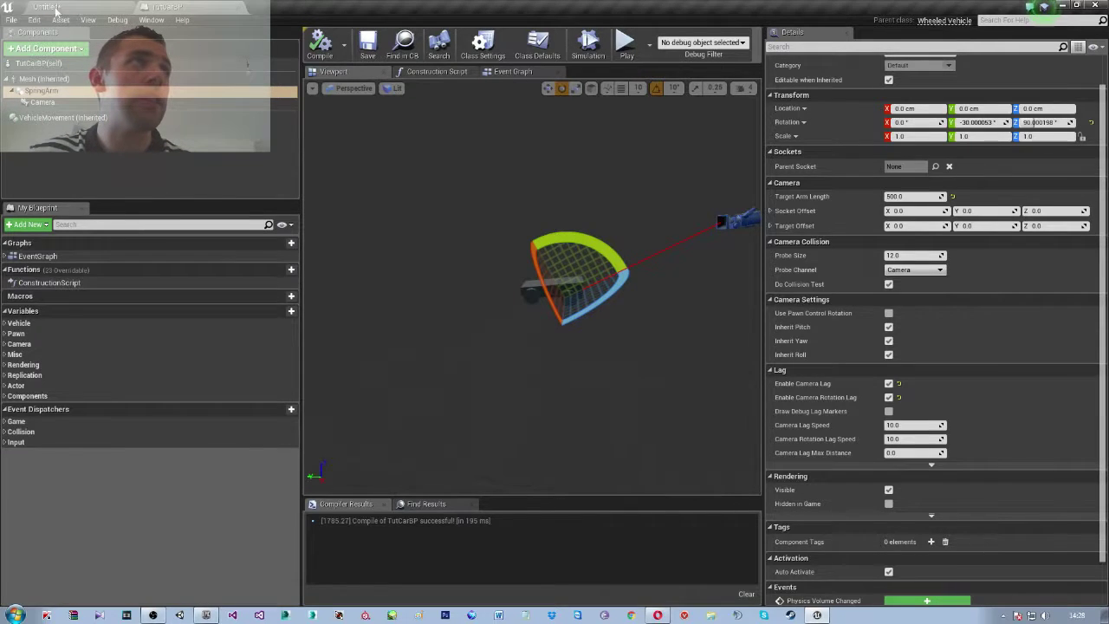
click(52, 8)
click(623, 55)
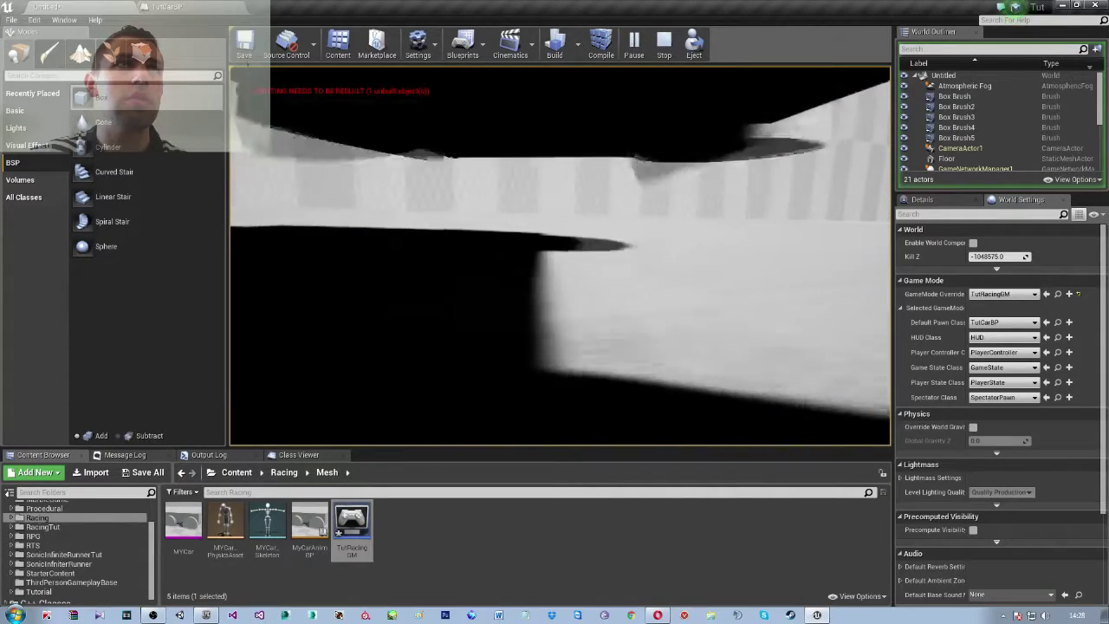
key(Escape)
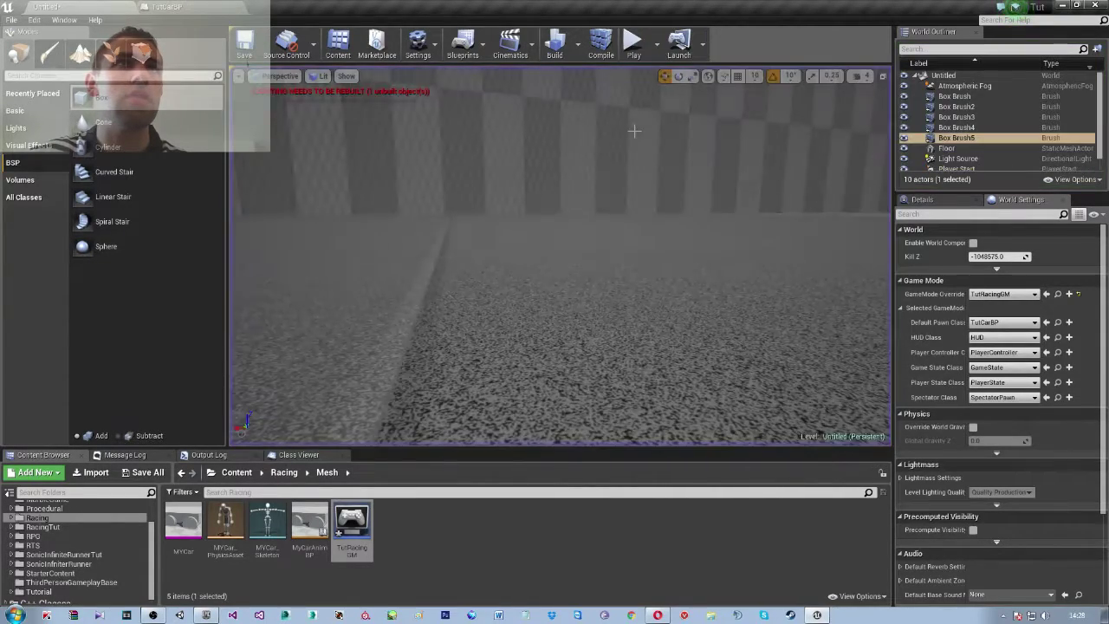
right_drag(668, 104, 668, 105)
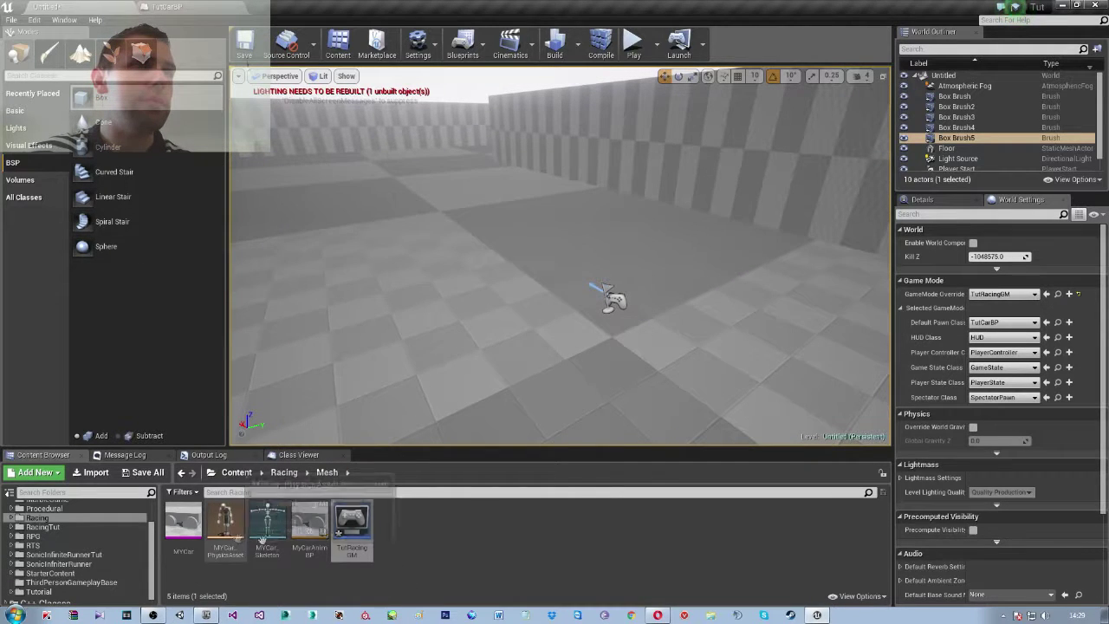
click(633, 41)
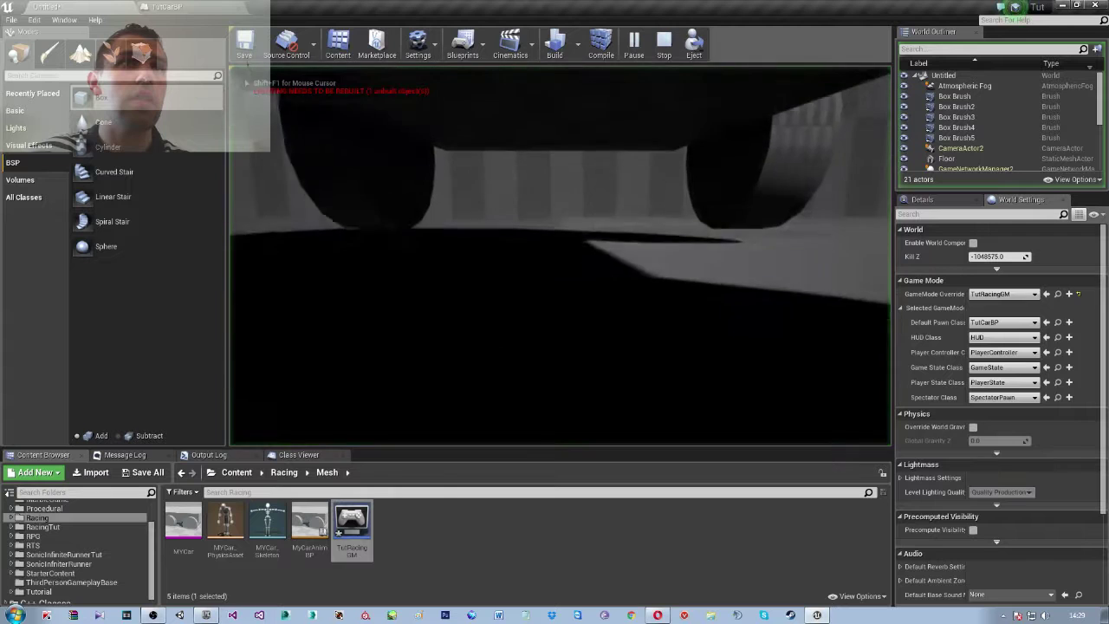
key(shift+F1)
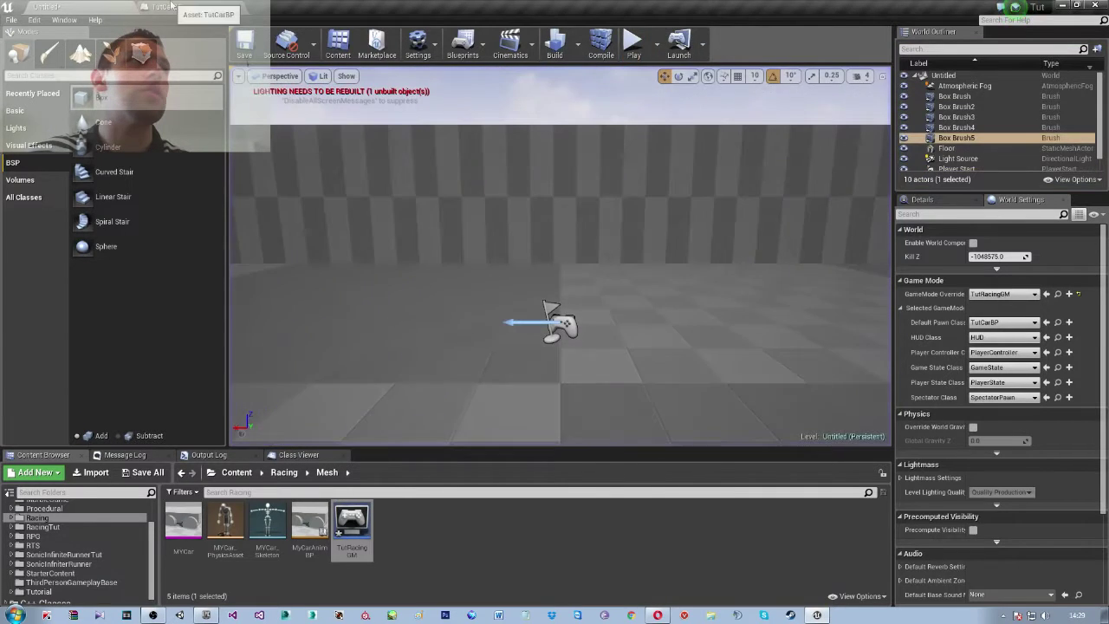
click(167, 7)
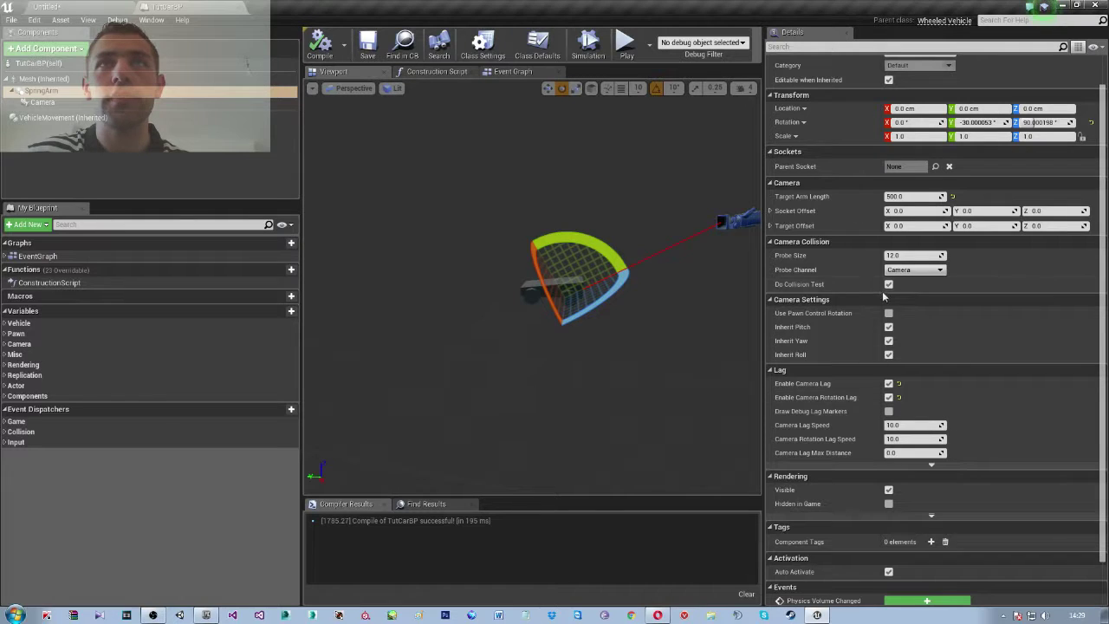
Turn off the SpringArm's Do Collision Test and launch Play in the racing level
click(888, 284)
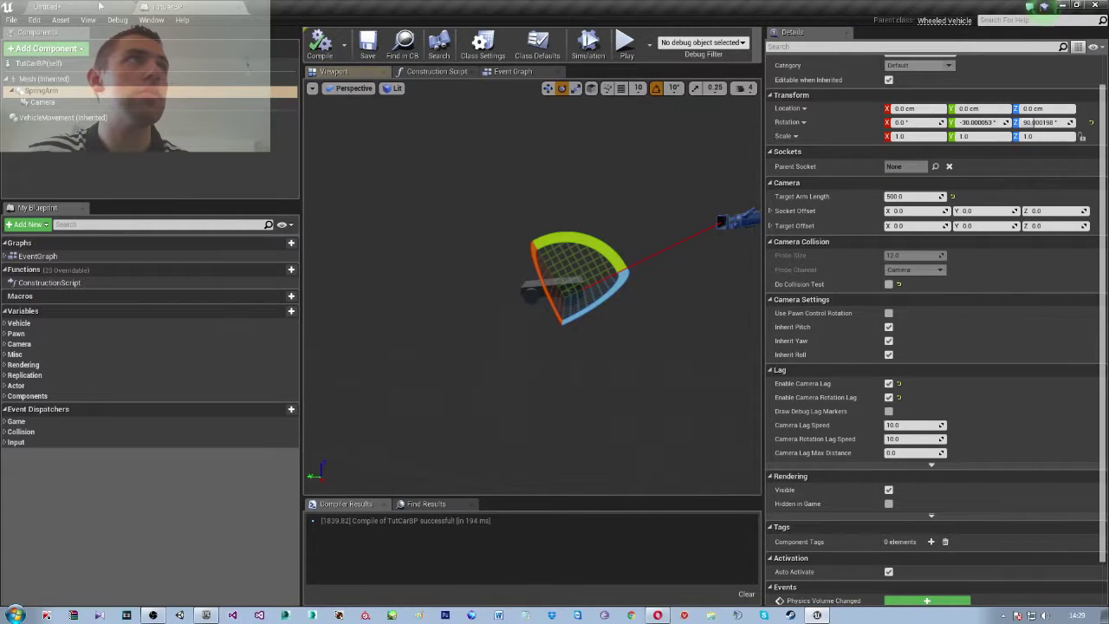
click(47, 7)
click(633, 52)
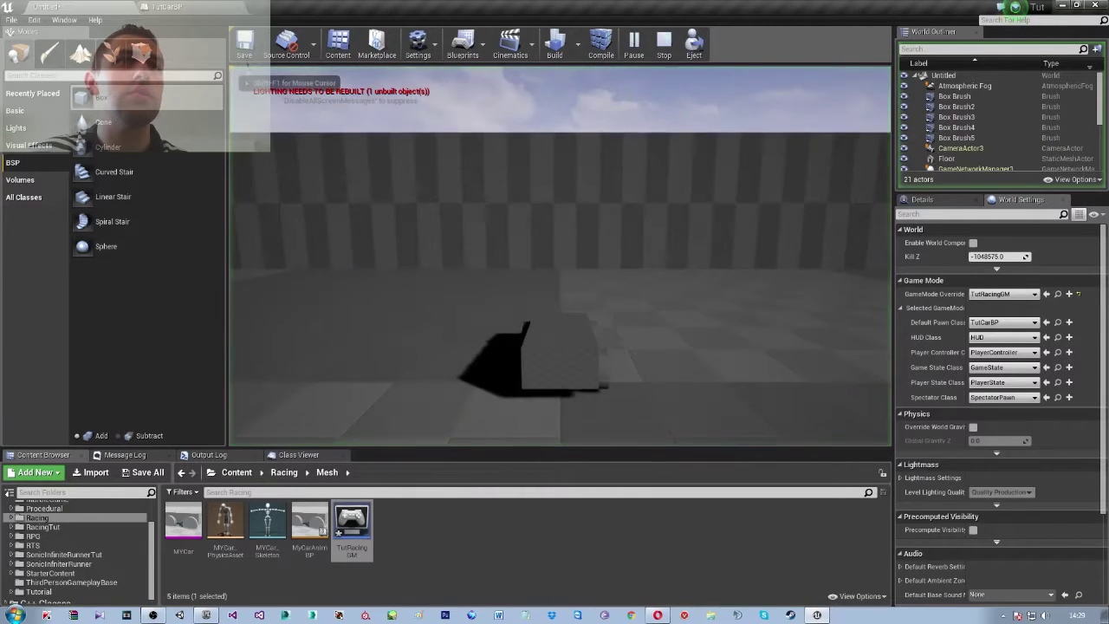
Drive the car with W, A and D to watch the lagged camera, then stop and return to TutCarBP
key(w)
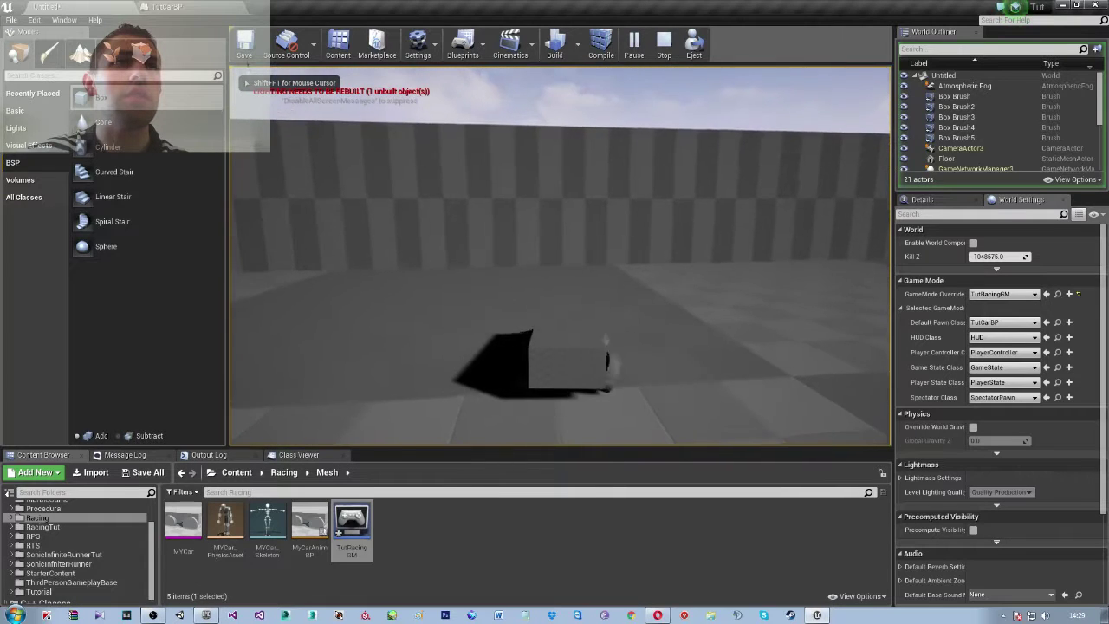
key(a)
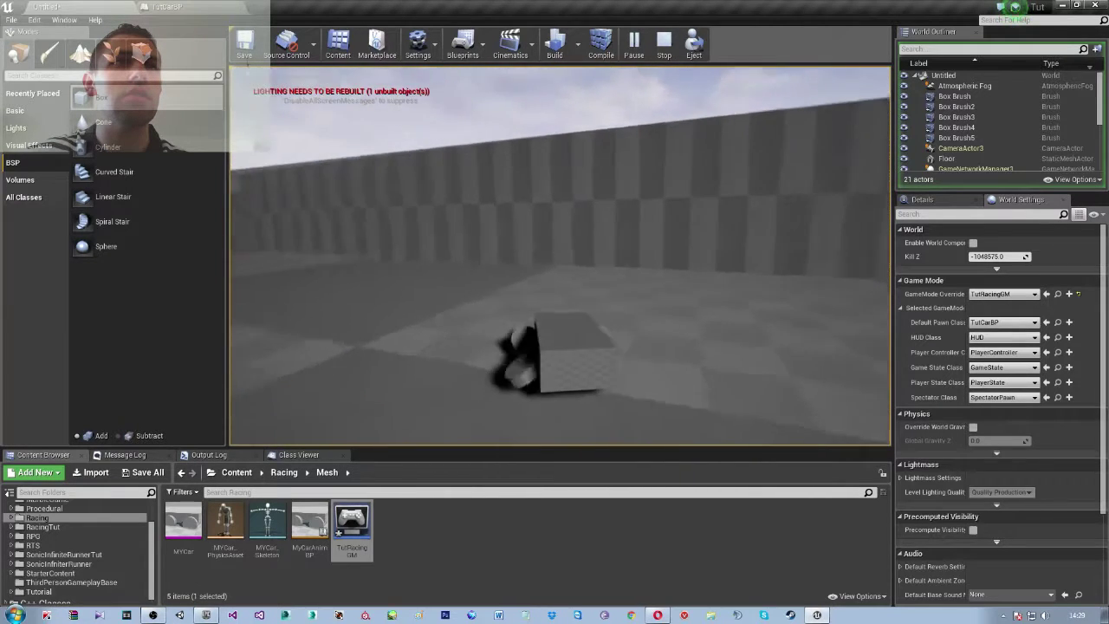
key(d)
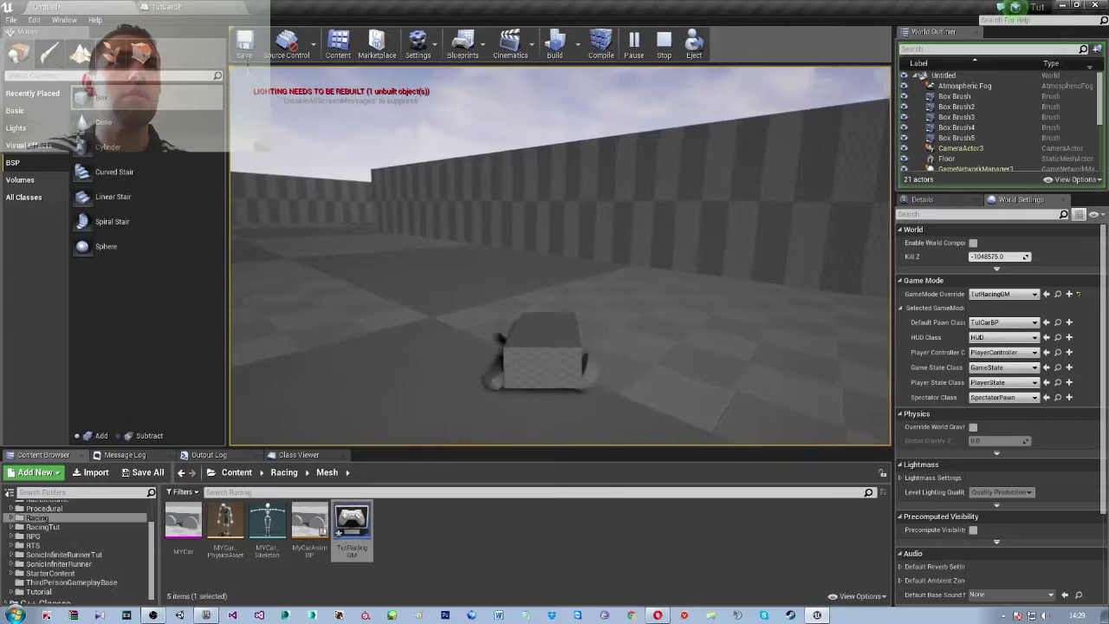
key(d)
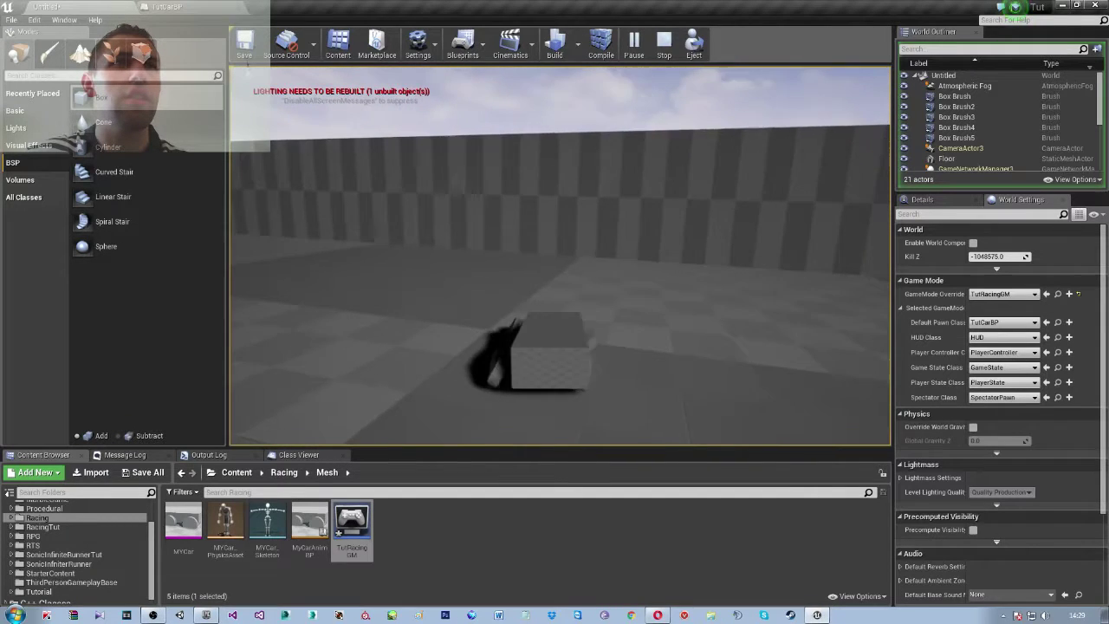
key(d)
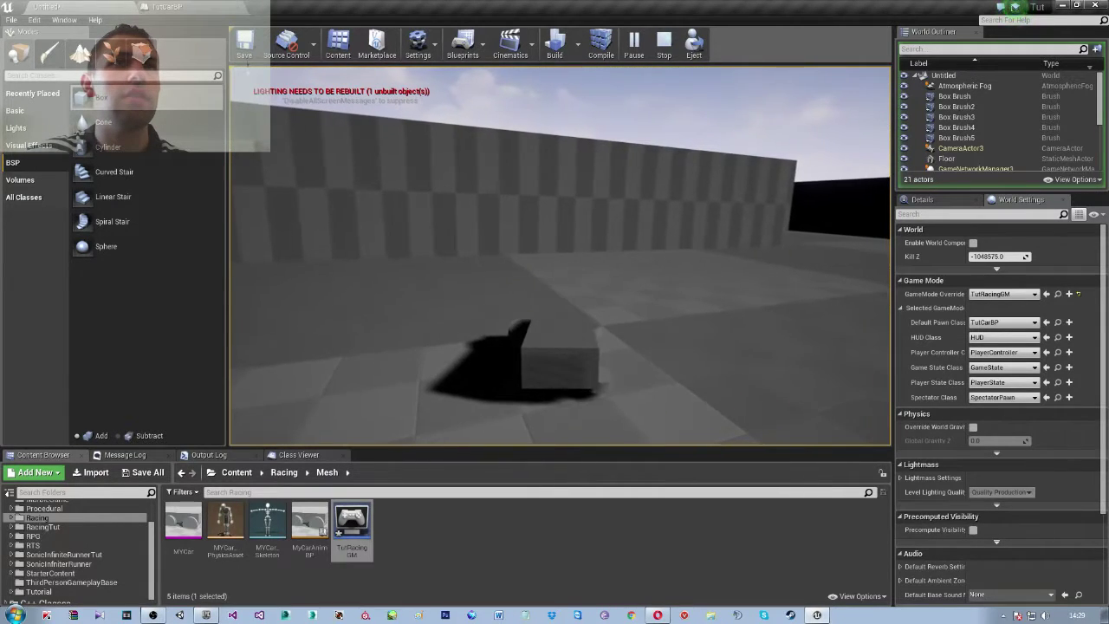
key(d)
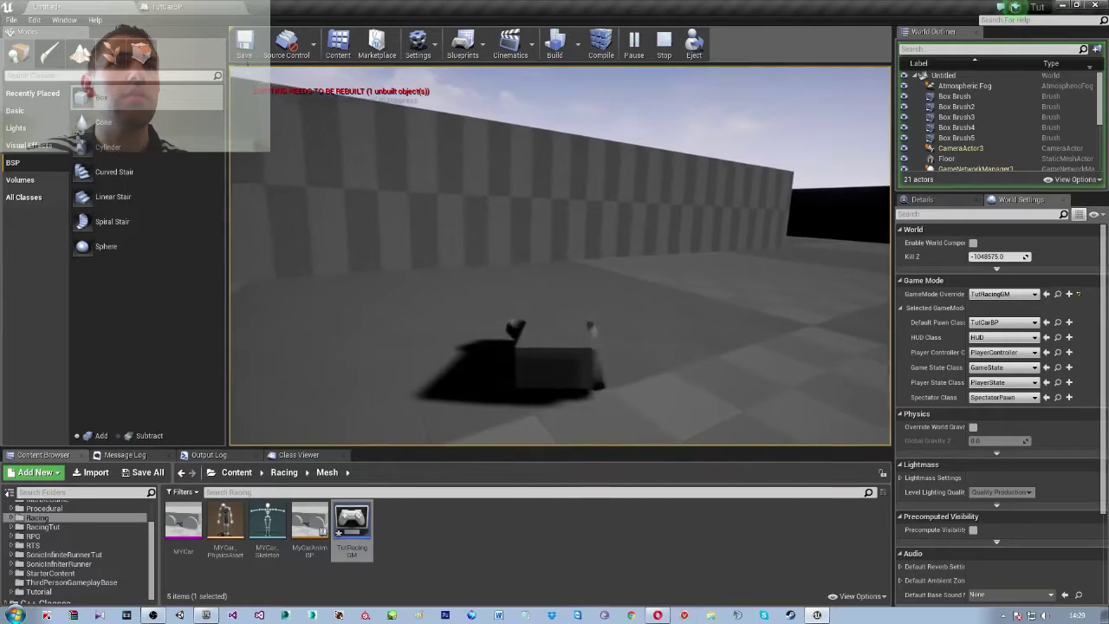
key(Escape)
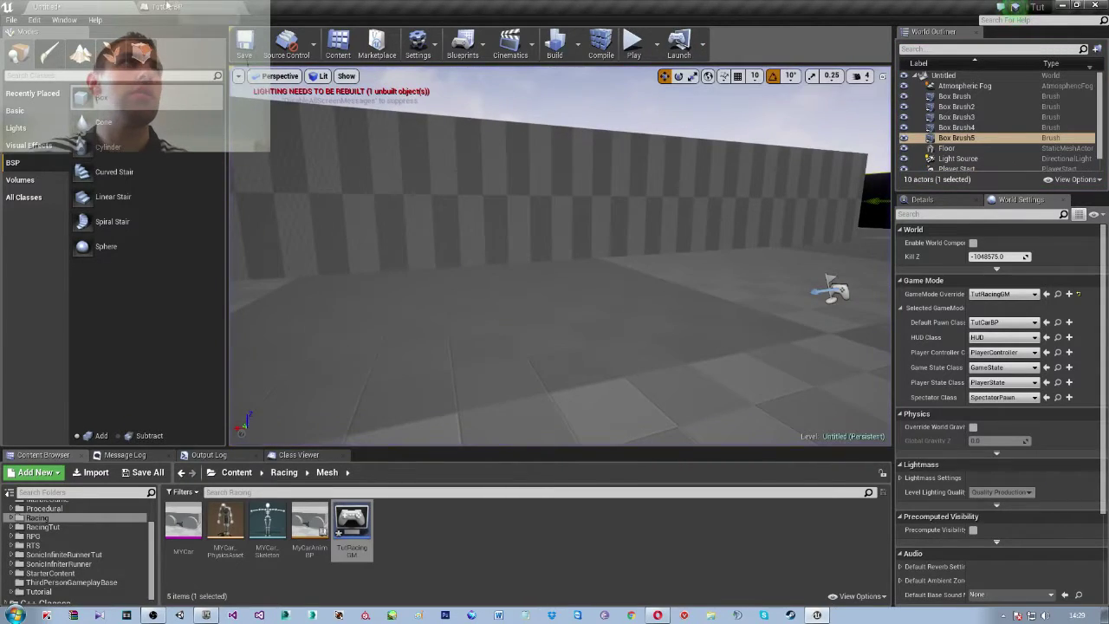
click(166, 7)
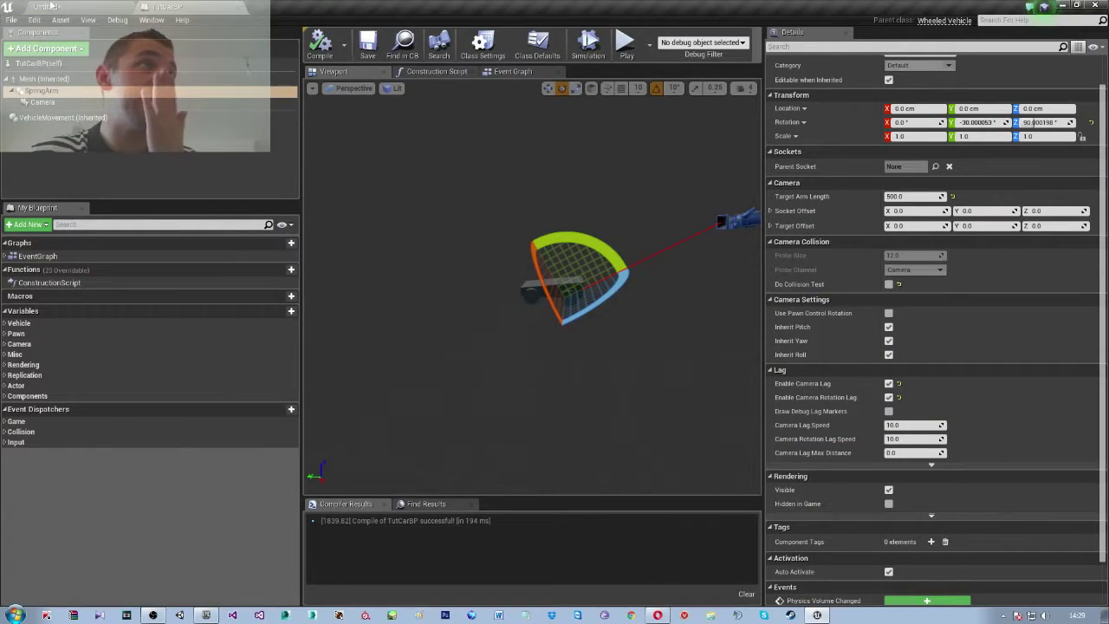
Open MyCar_PhysicsAsset and delete its four Cylinder wheel bodies
click(50, 6)
double_click(233, 541)
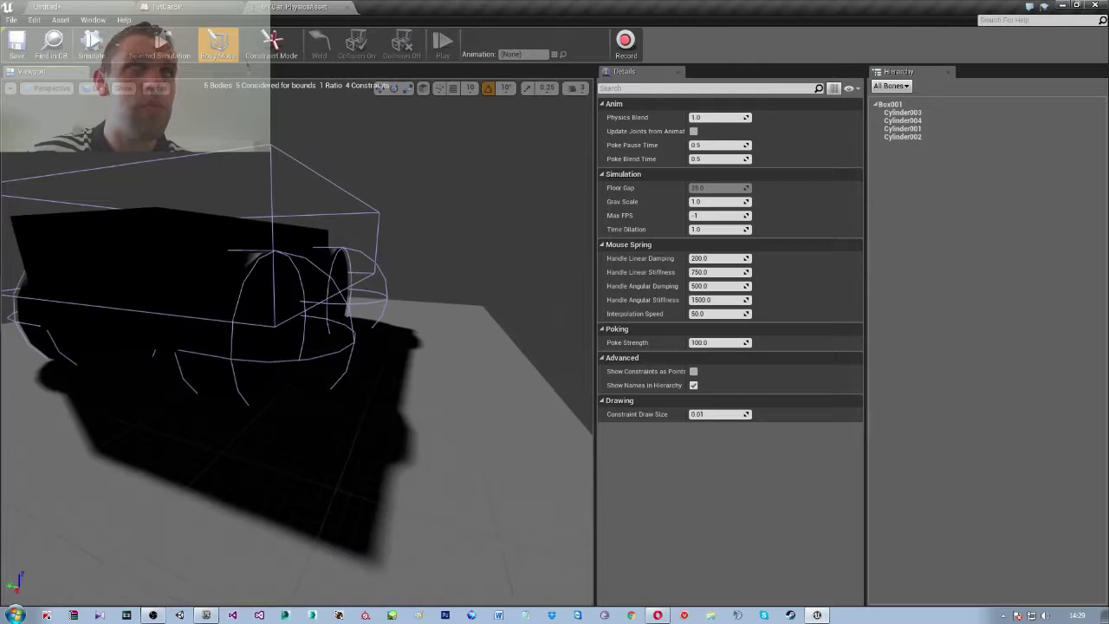
click(897, 114)
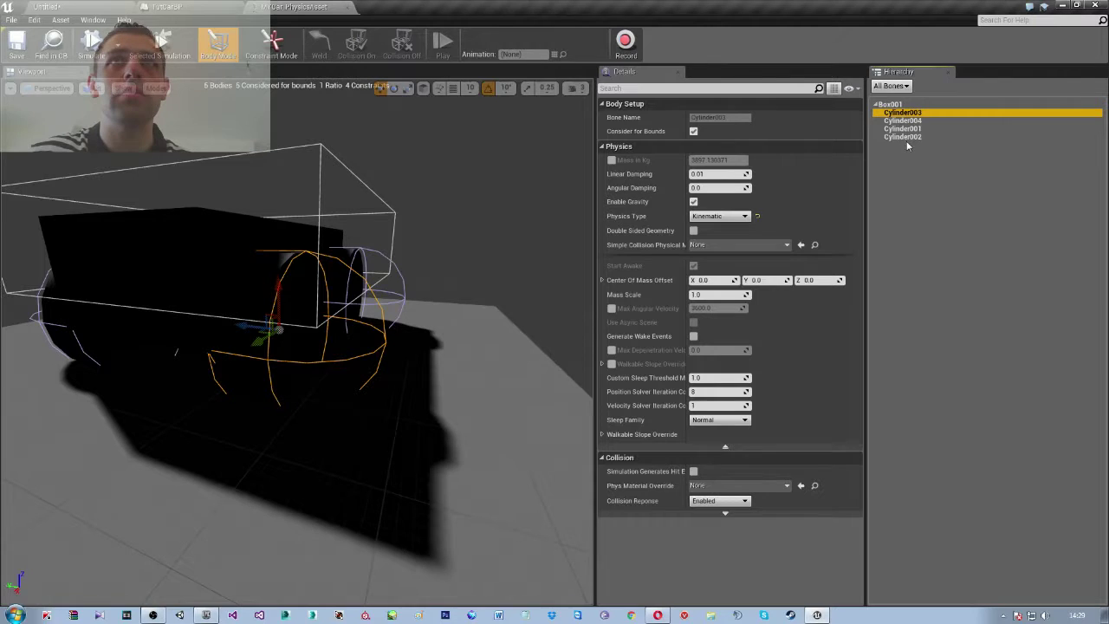
ctrl+click(906, 138)
ctrl+click(904, 129)
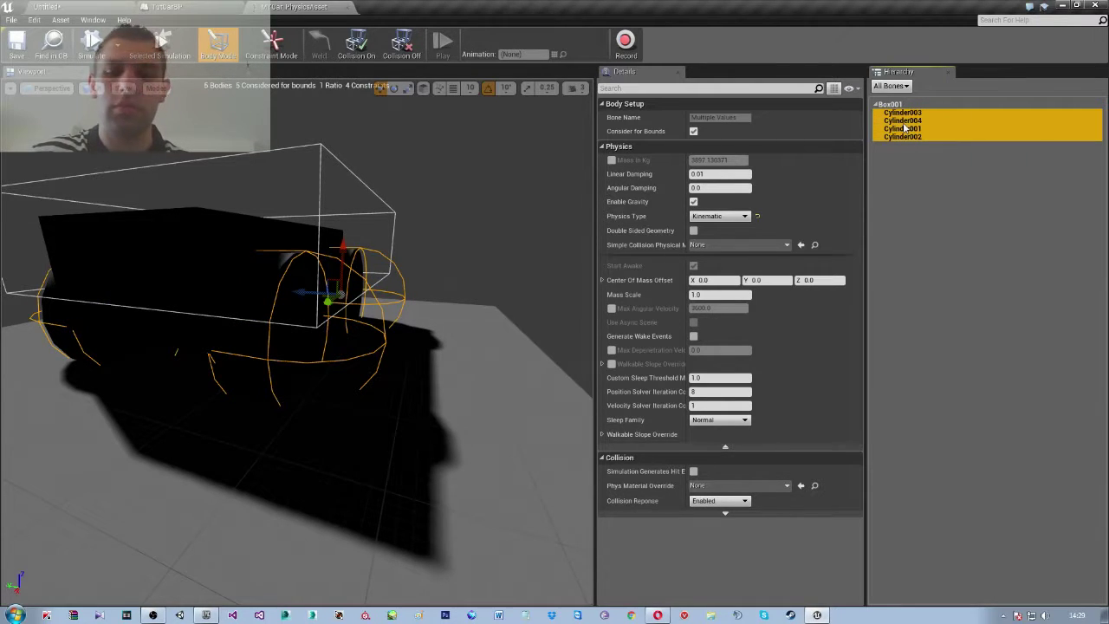
key(Delete)
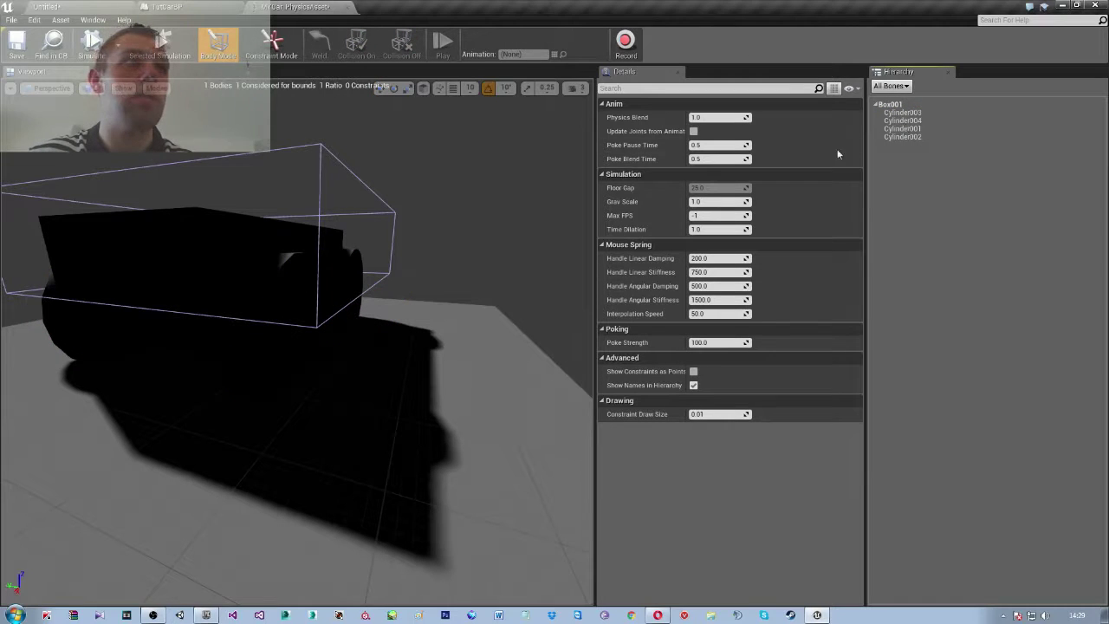
Orbit around the car and select the remaining Box001 body
drag(373, 295, 451, 286)
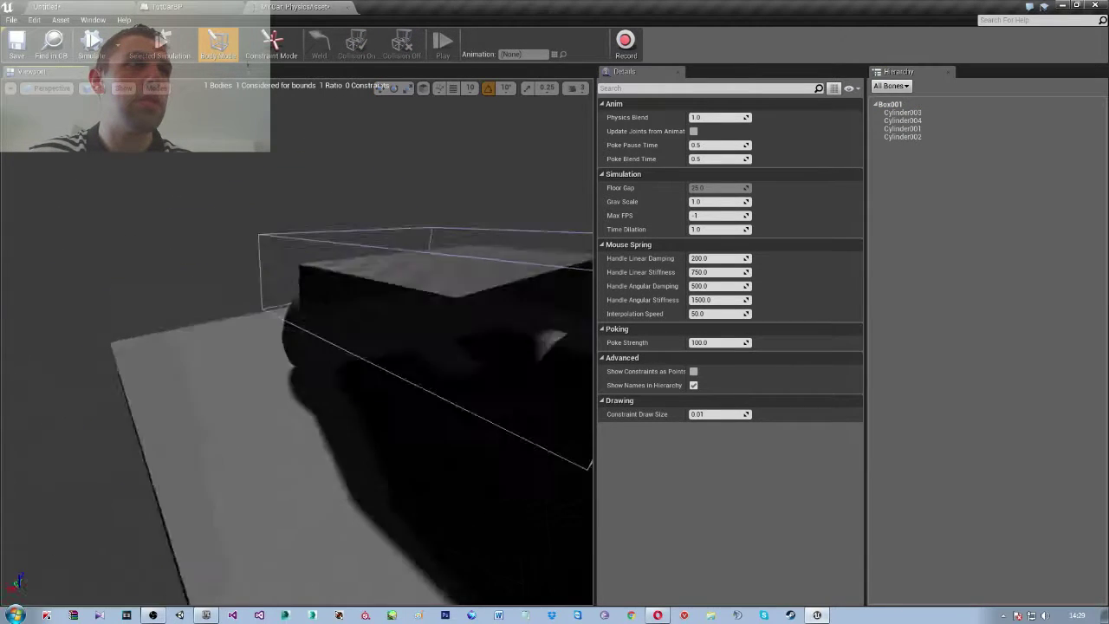
drag(450, 285, 379, 306)
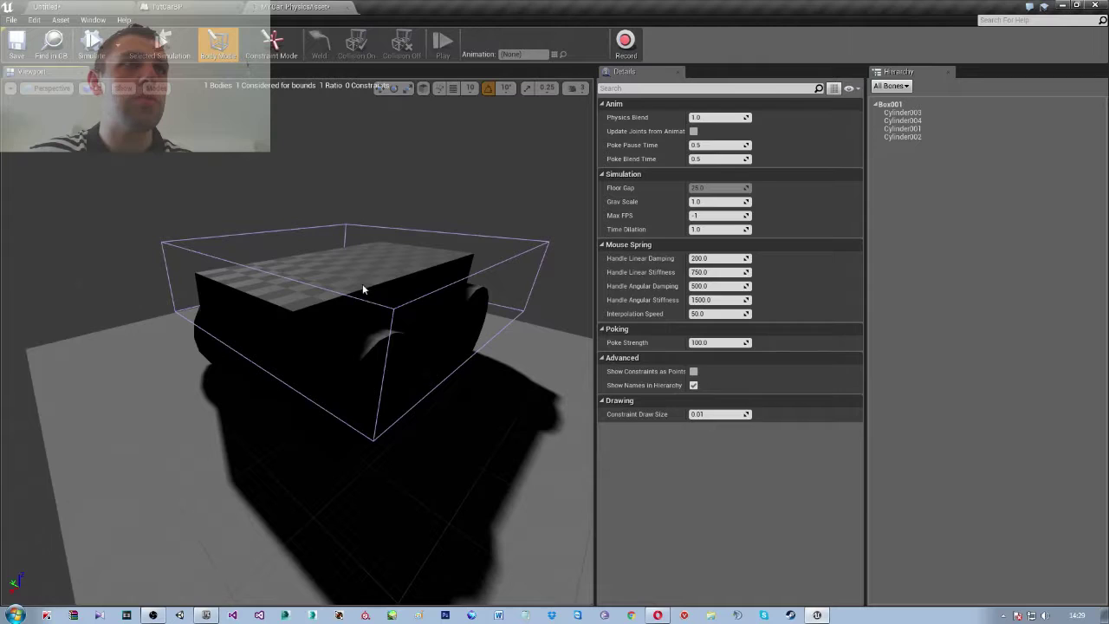
click(363, 287)
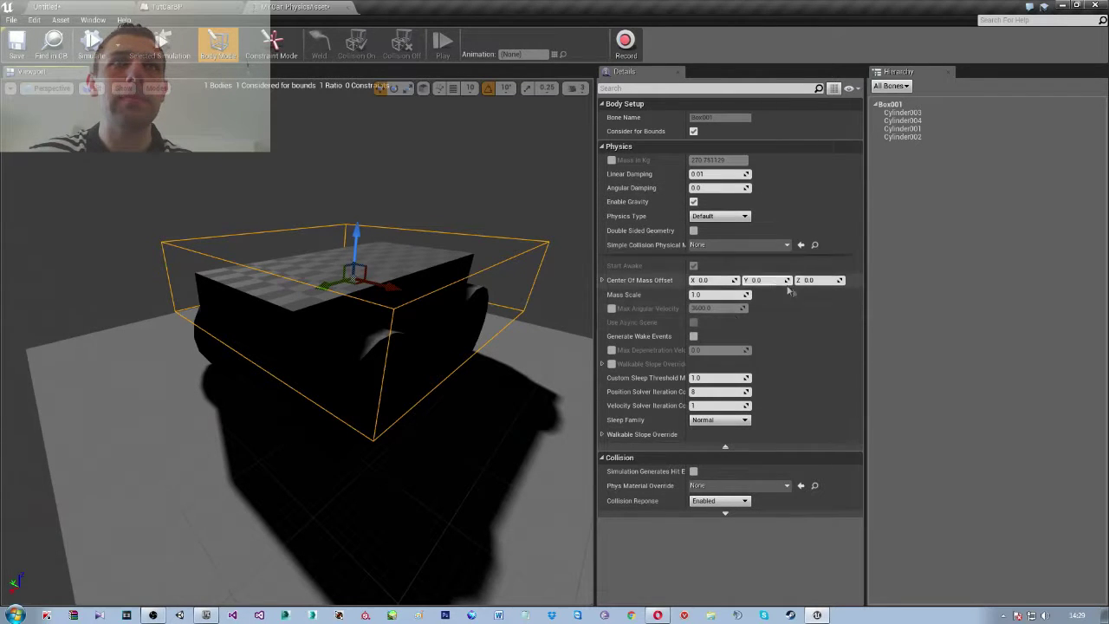
Scale the Box001 body, shrinking its height and stretching it wider along Y
key(r)
drag(372, 283, 346, 289)
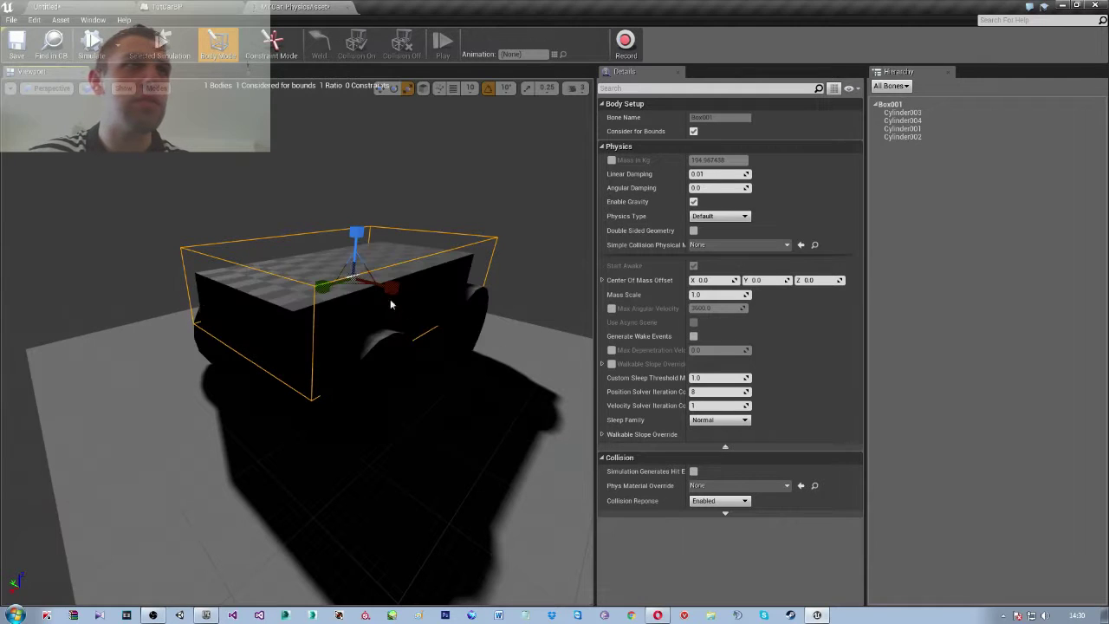
right_drag(419, 441, 407, 415)
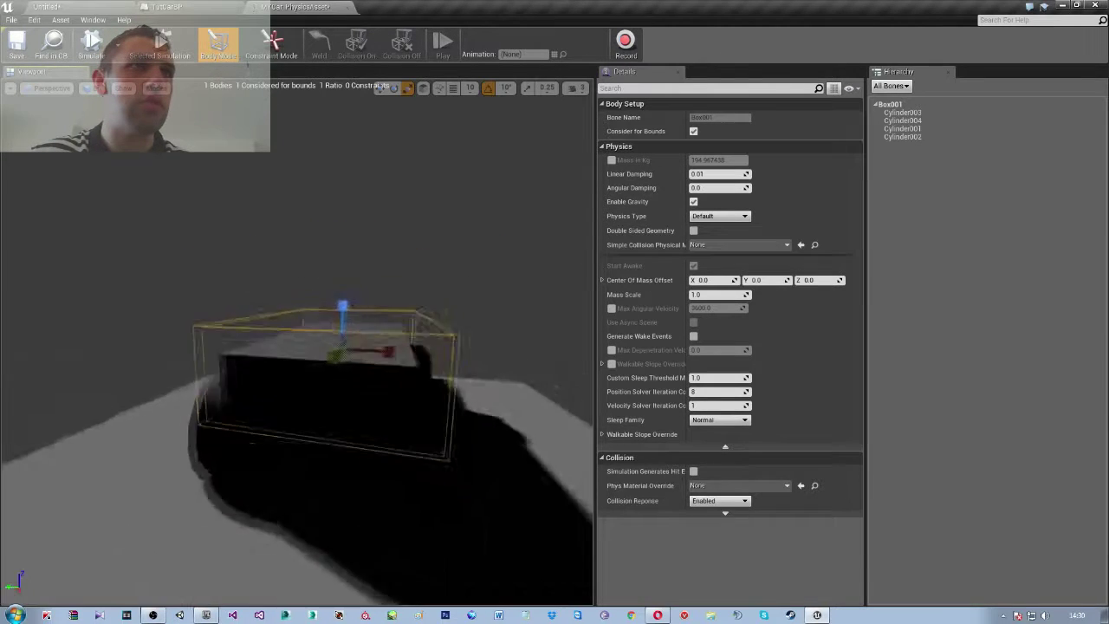
right_drag(407, 416, 374, 339)
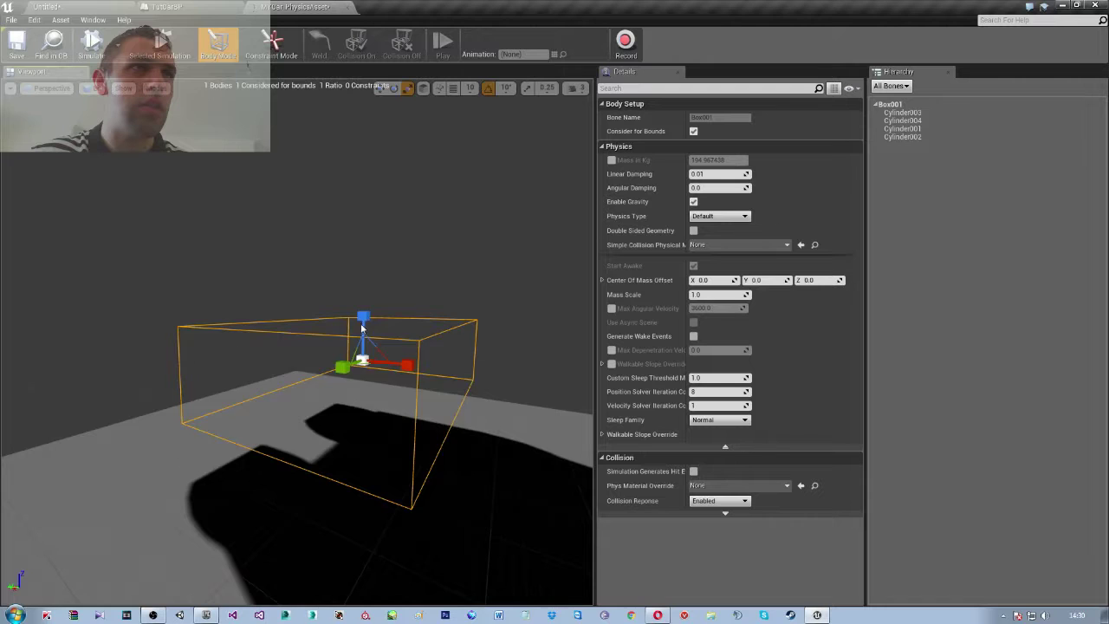
drag(362, 317, 362, 338)
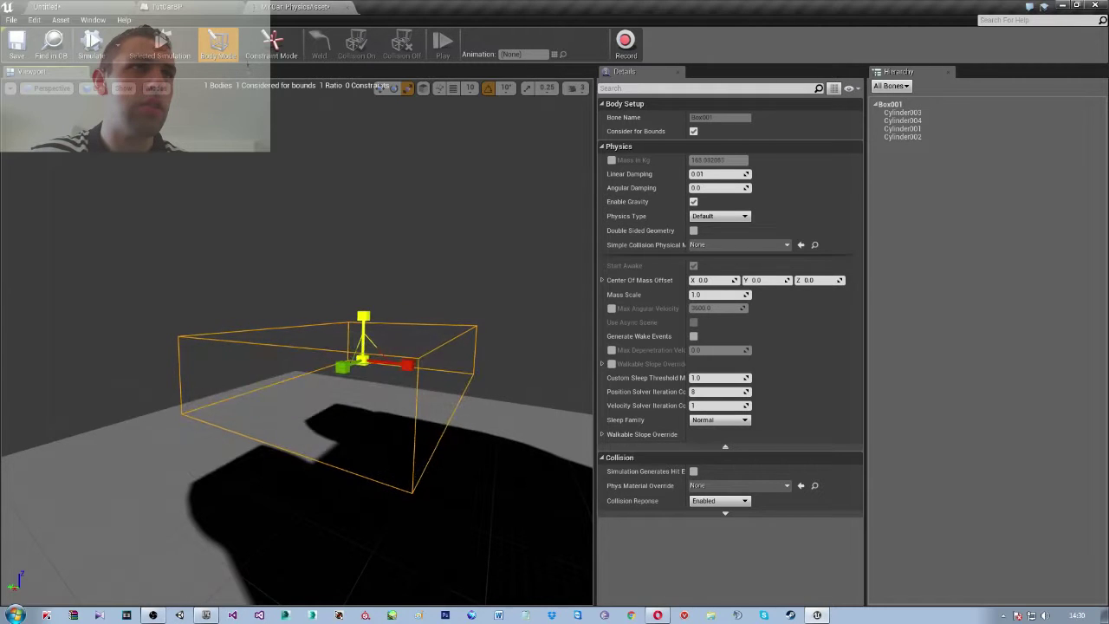
mouse_move(363, 338)
right_down()
mouse_move(329, 260)
mouse_move(364, 286)
right_up()
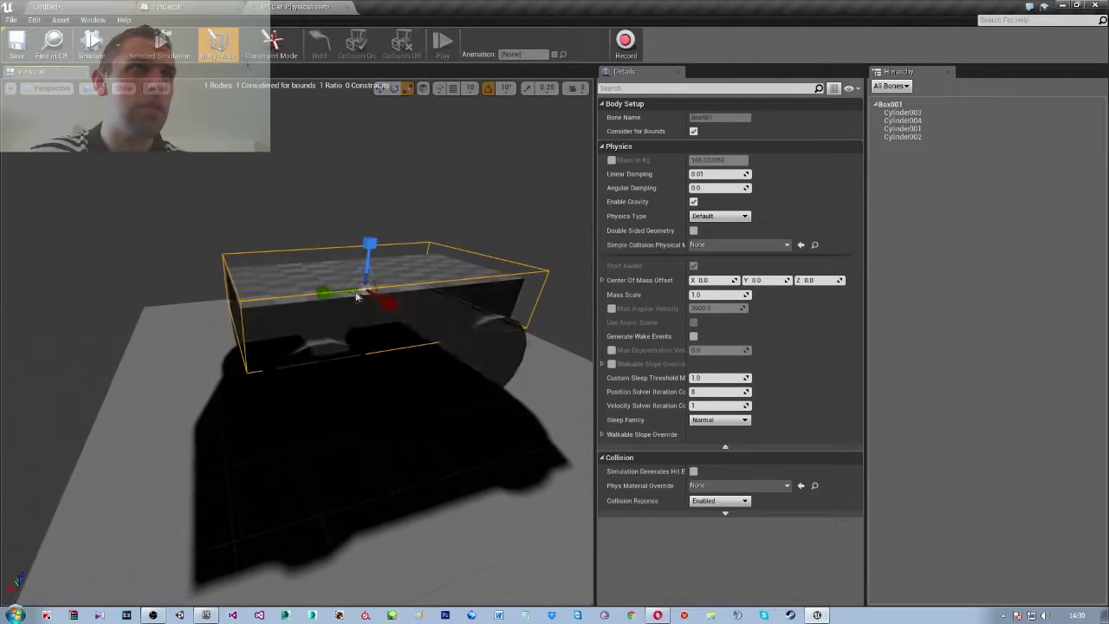
drag(322, 291, 499, 336)
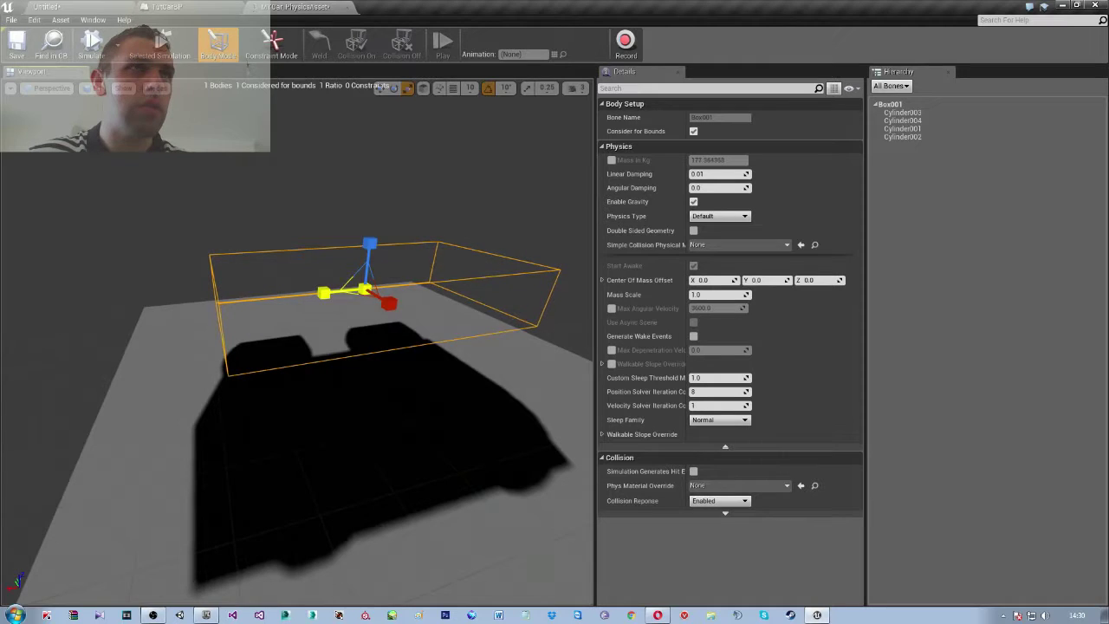
Close and reopen MyCar_PhysicsAsset, inspect the box body, and bring up the Box001 bone's options
click(347, 7)
click(49, 8)
double_click(230, 524)
drag(370, 300, 369, 372)
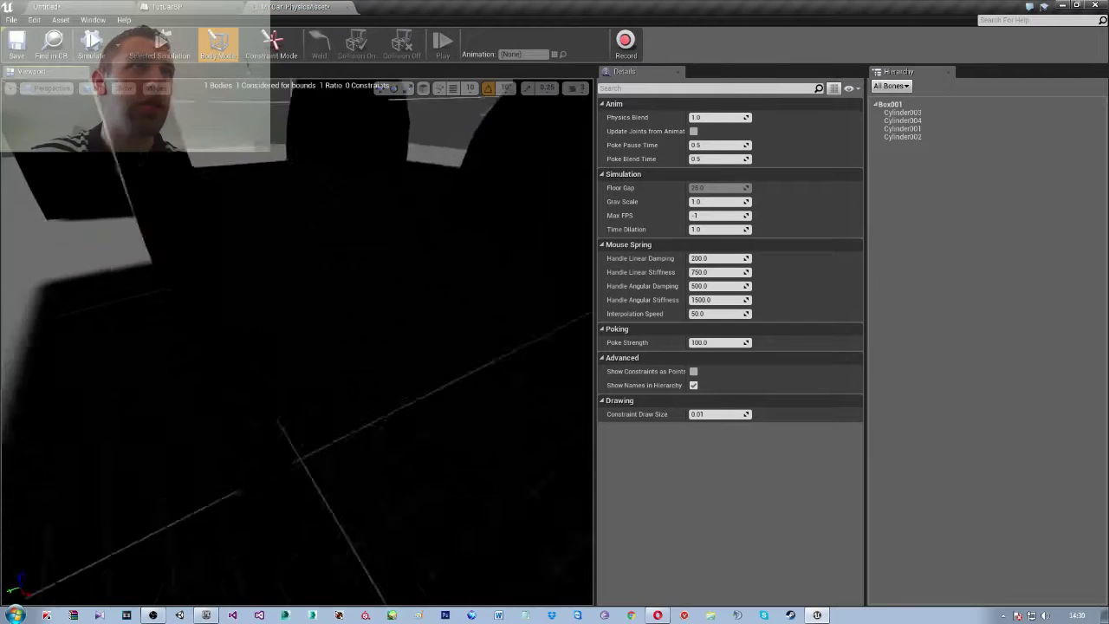
drag(362, 296, 362, 346)
click(313, 356)
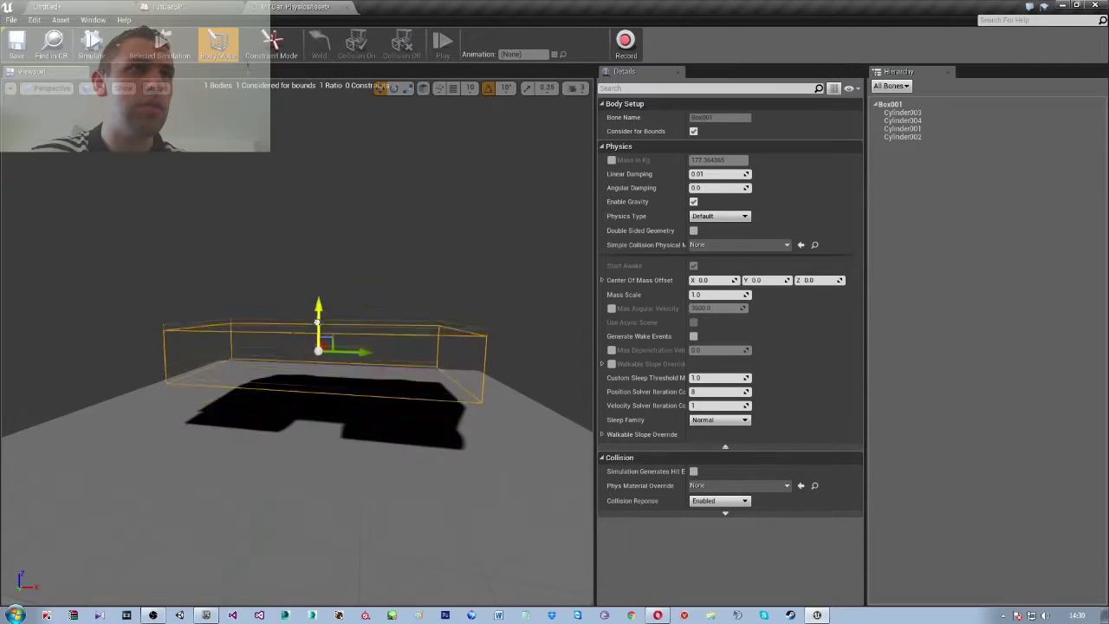
click(454, 277)
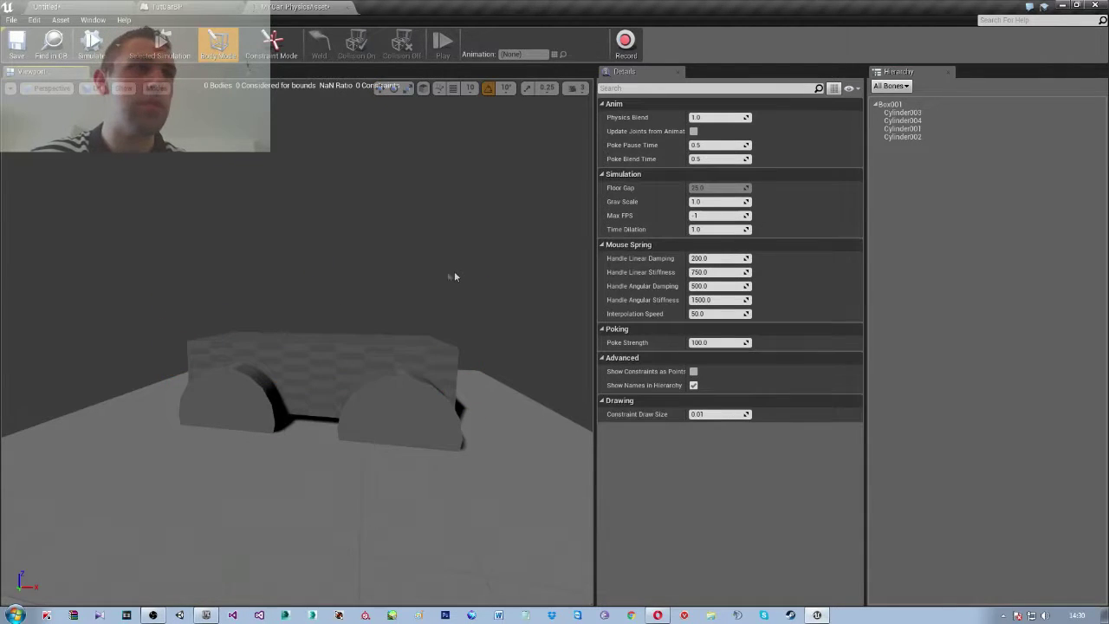
mouse_move(357, 365)
mouse_down()
mouse_move(451, 373)
mouse_move(381, 373)
mouse_up()
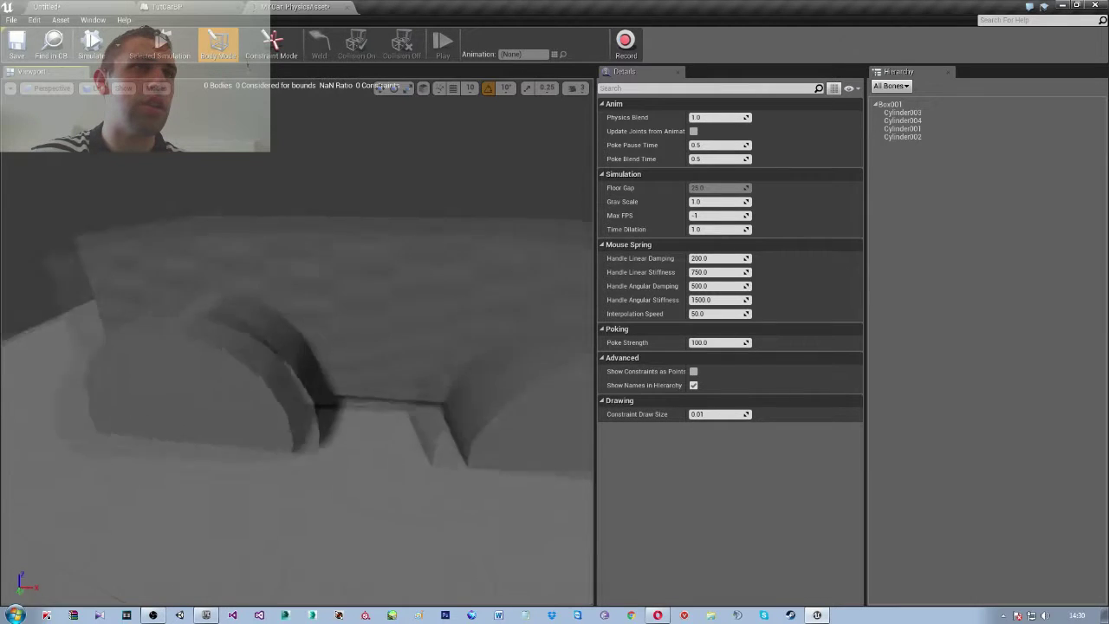
mouse_move(381, 373)
mouse_down()
mouse_move(384, 330)
mouse_move(407, 329)
mouse_move(362, 339)
mouse_up()
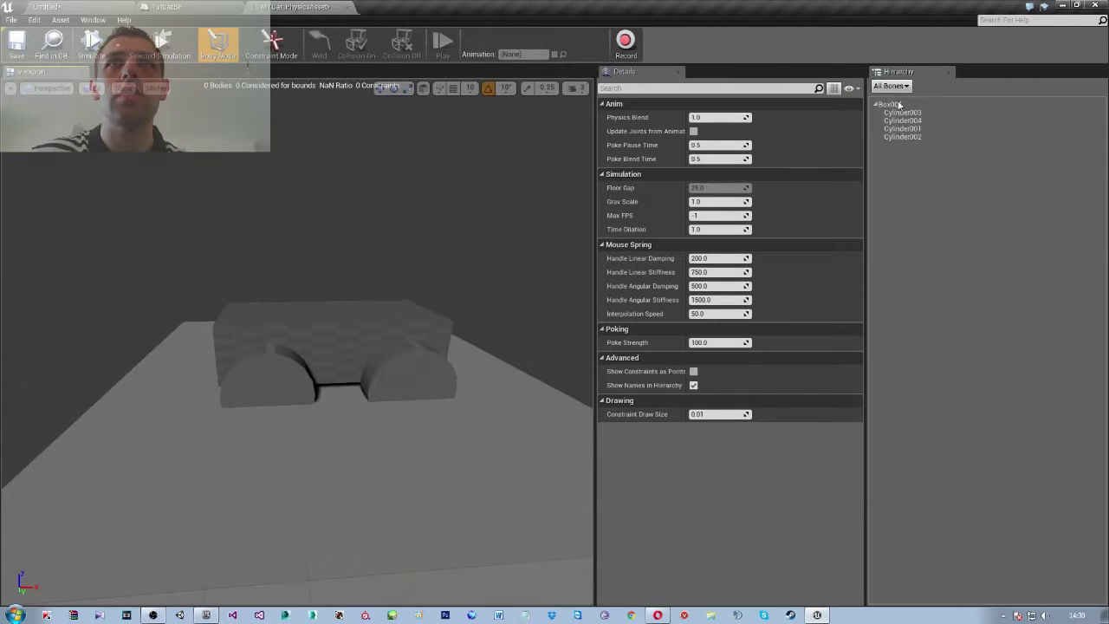
drag(898, 105, 898, 108)
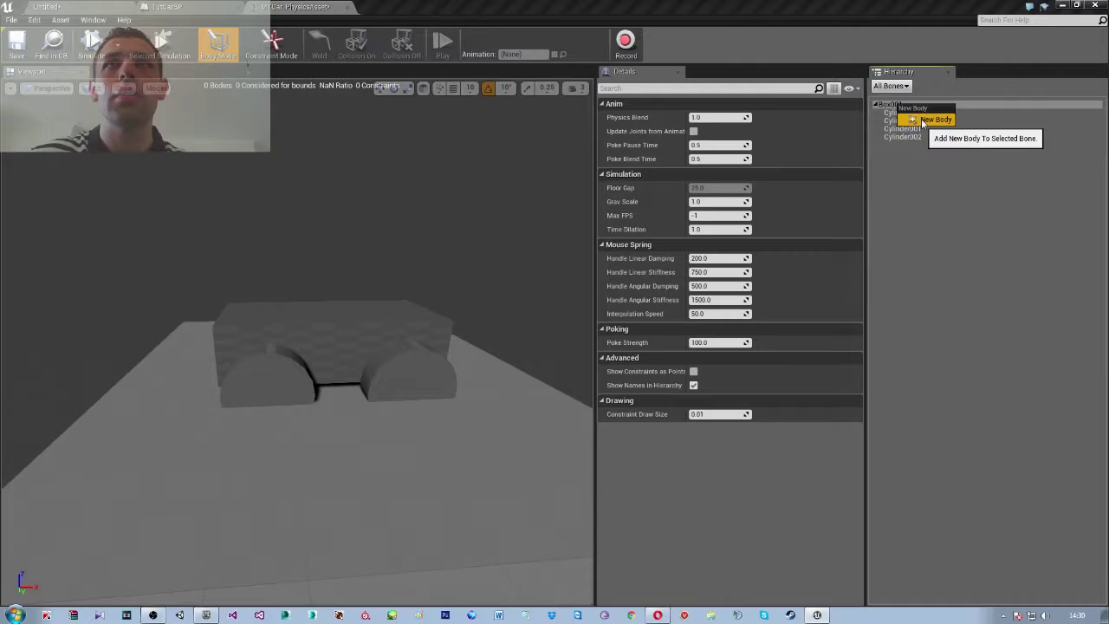
Add a new body to Box001 with Collision Geometry set to Box instead of Sphyl
click(923, 120)
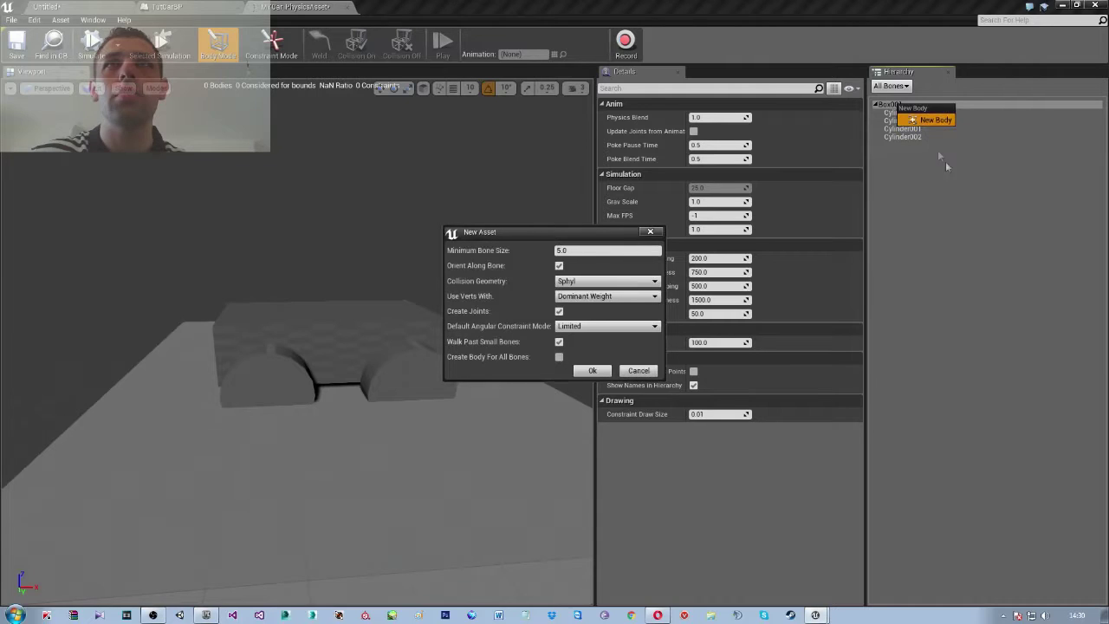
click(620, 282)
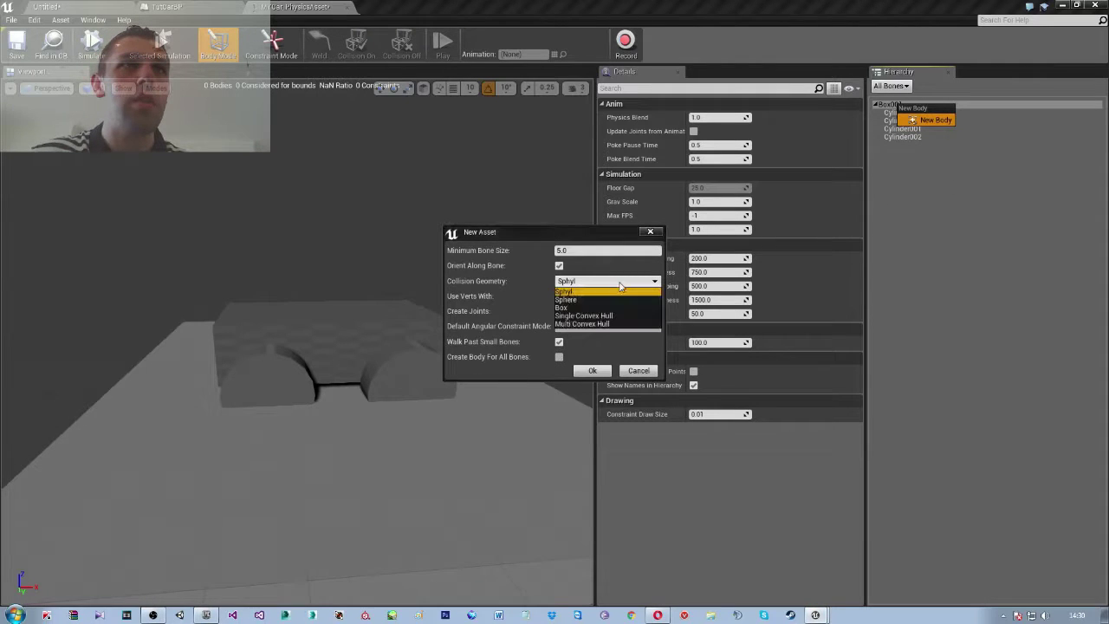
click(591, 291)
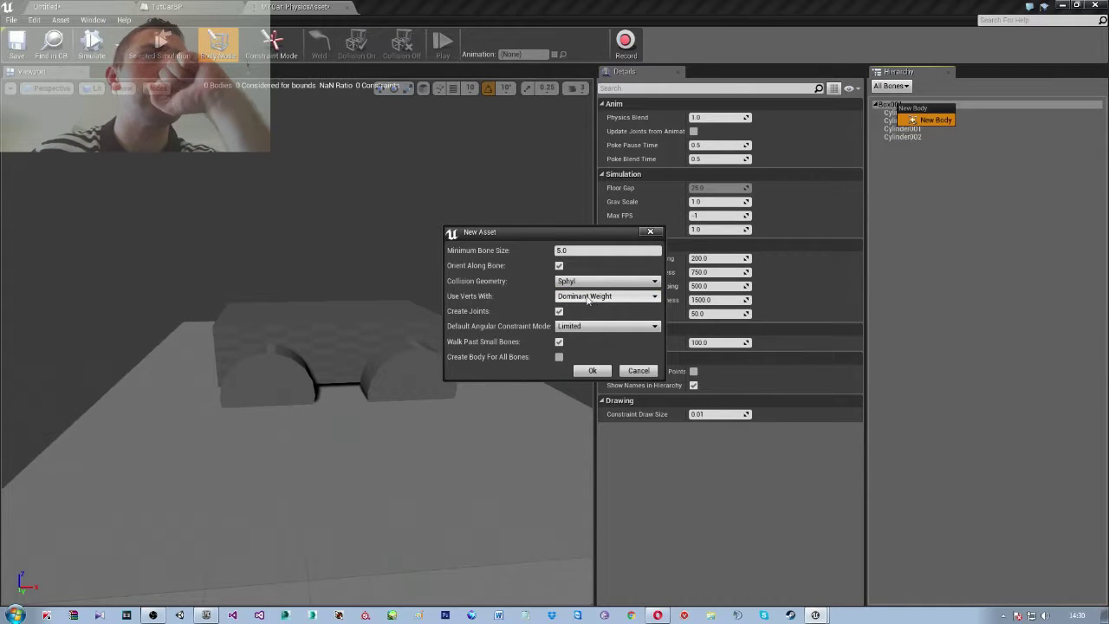
click(585, 282)
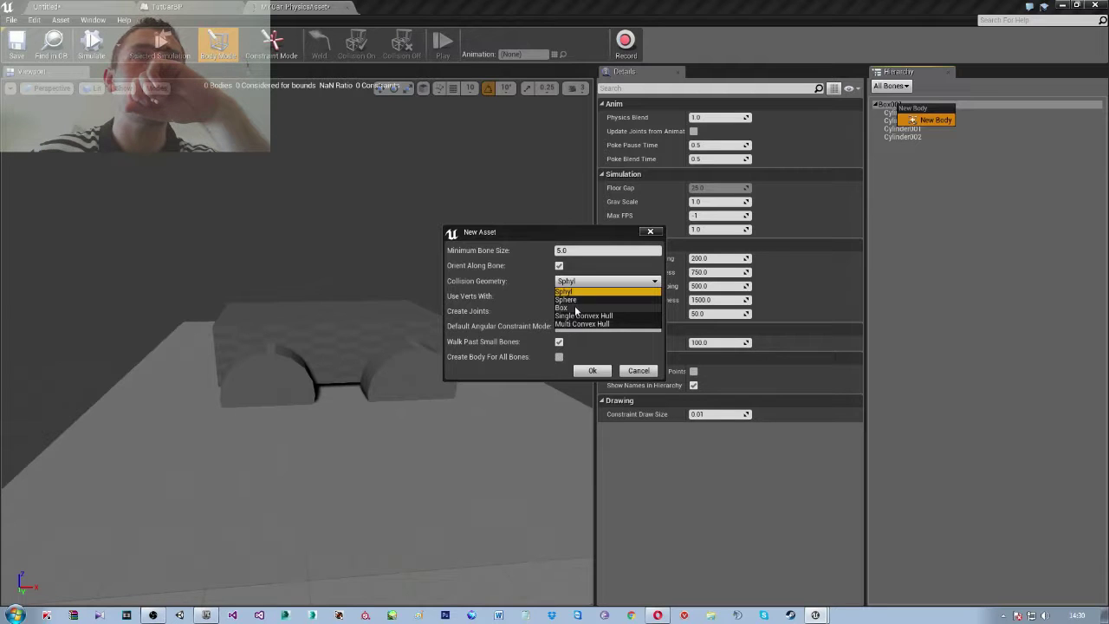
click(574, 308)
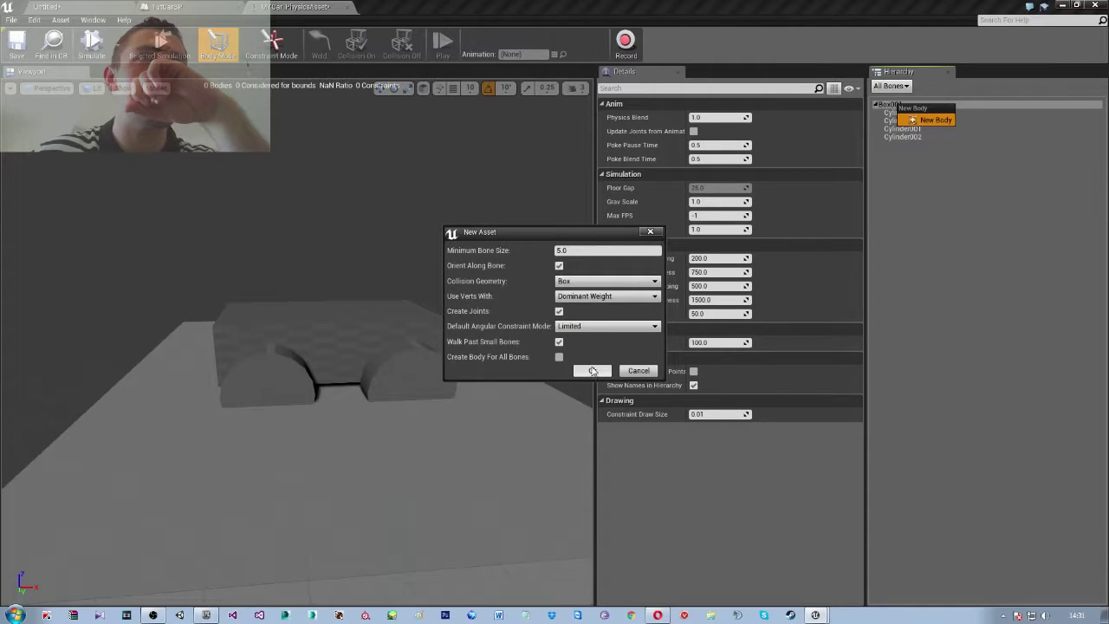
click(592, 370)
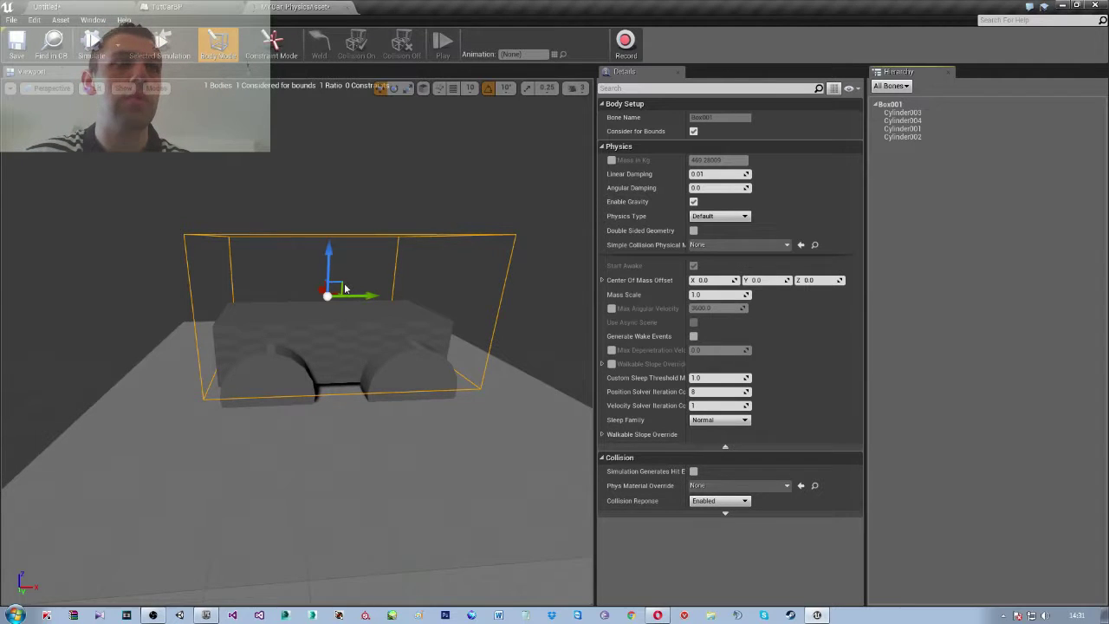
Try shrinking the new box body, then undo back to the original five bodies and close the editor
drag(330, 253, 331, 270)
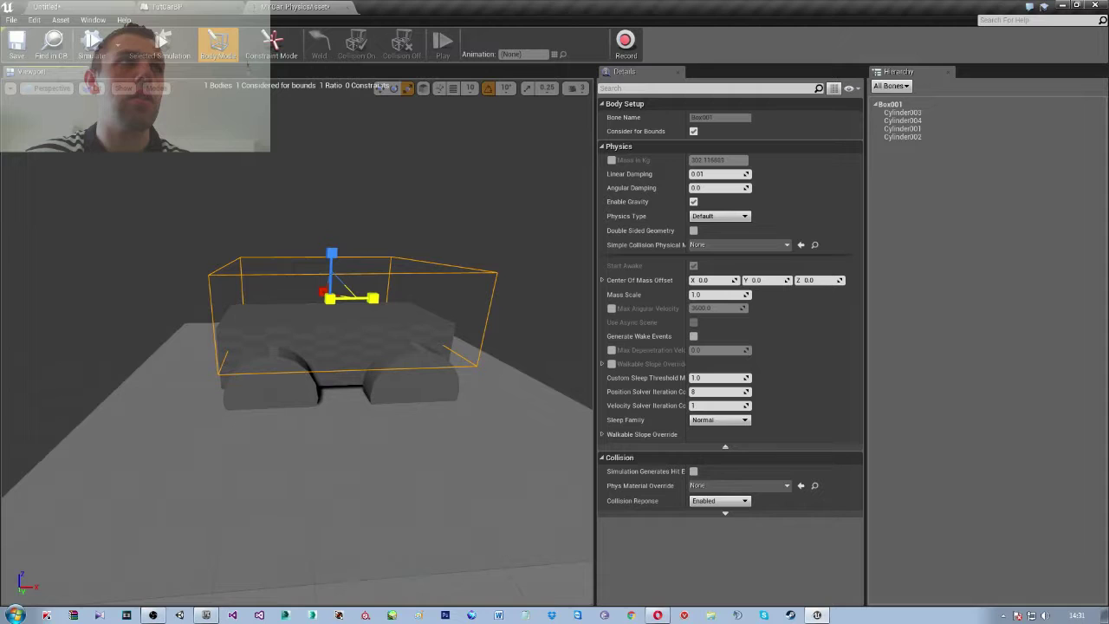
right_drag(331, 270, 295, 286)
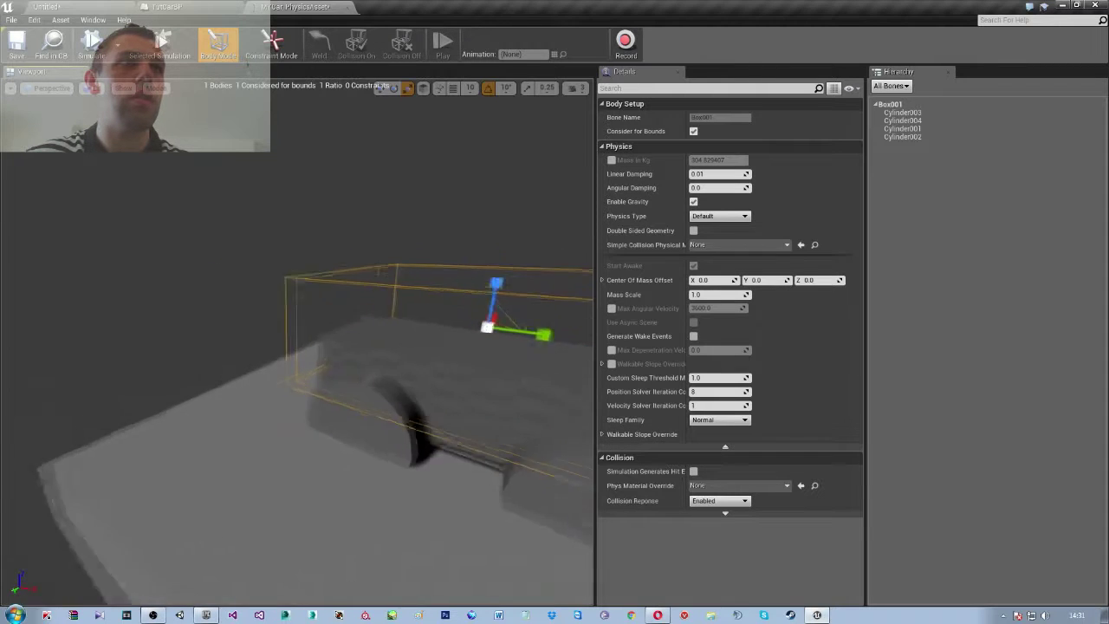
right_drag(446, 304, 446, 304)
key(ctrl+z)
key(ctrl+z)
key(ctrl+z)
key(ctrl+z)
key(ctrl+z)
key(ctrl+z)
key(ctrl+z)
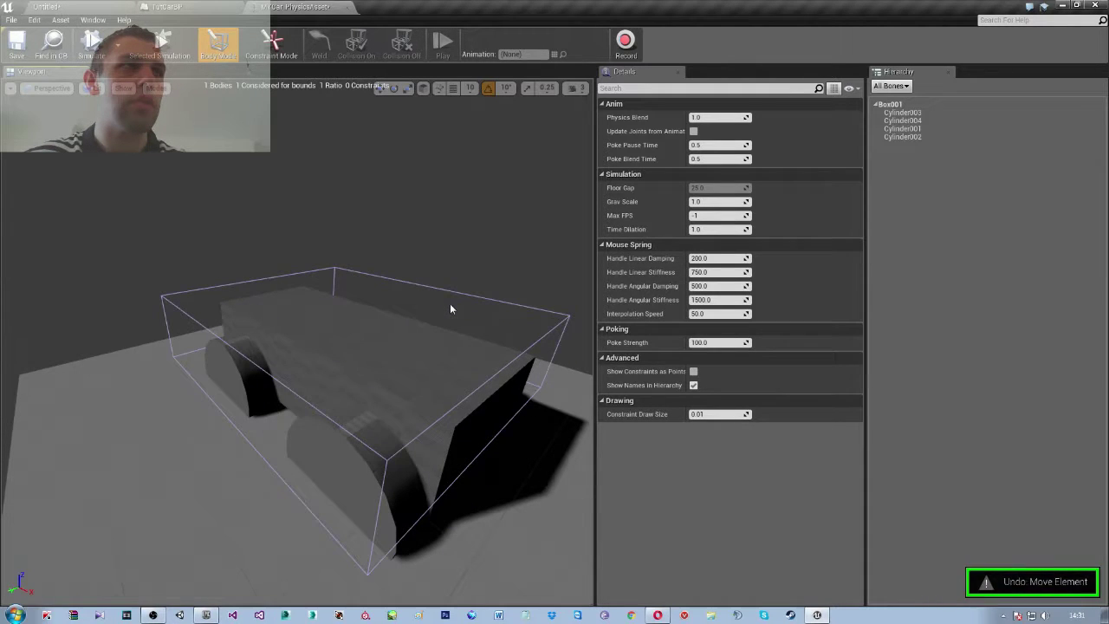
key(ctrl+z)
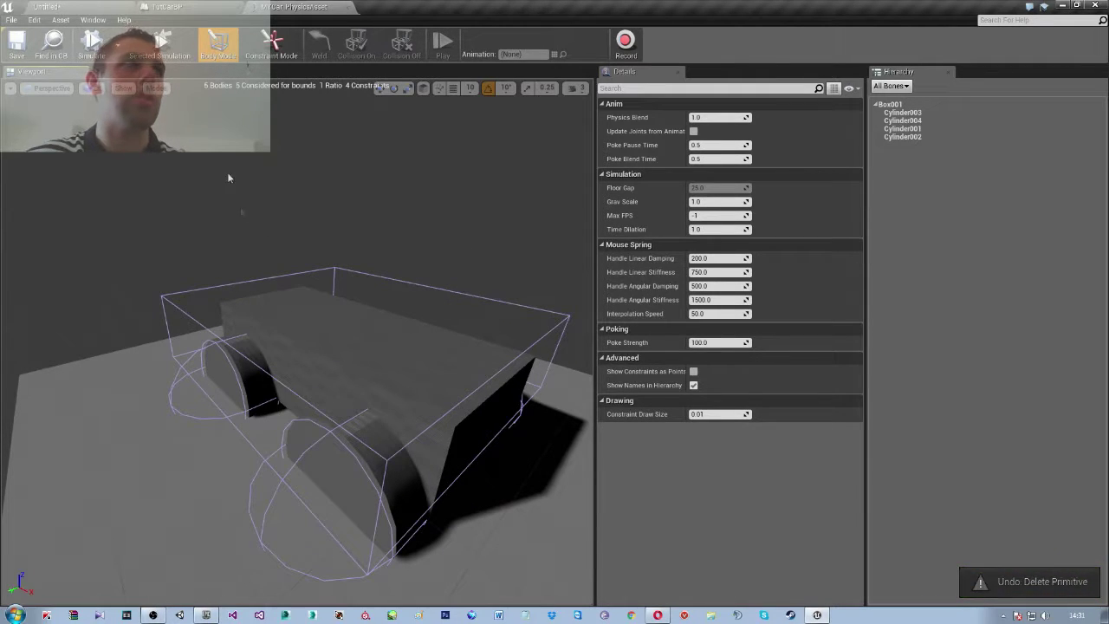
click(342, 7)
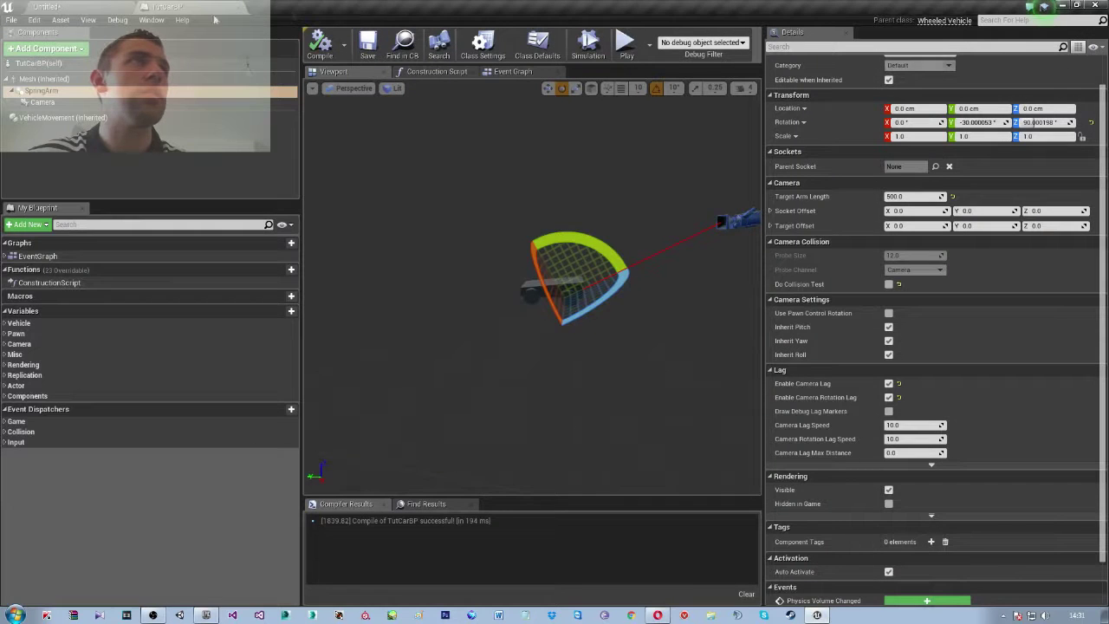
Browse to RacingTut > CarMesh in the Content Browser and preview the TutCar mesh
click(46, 6)
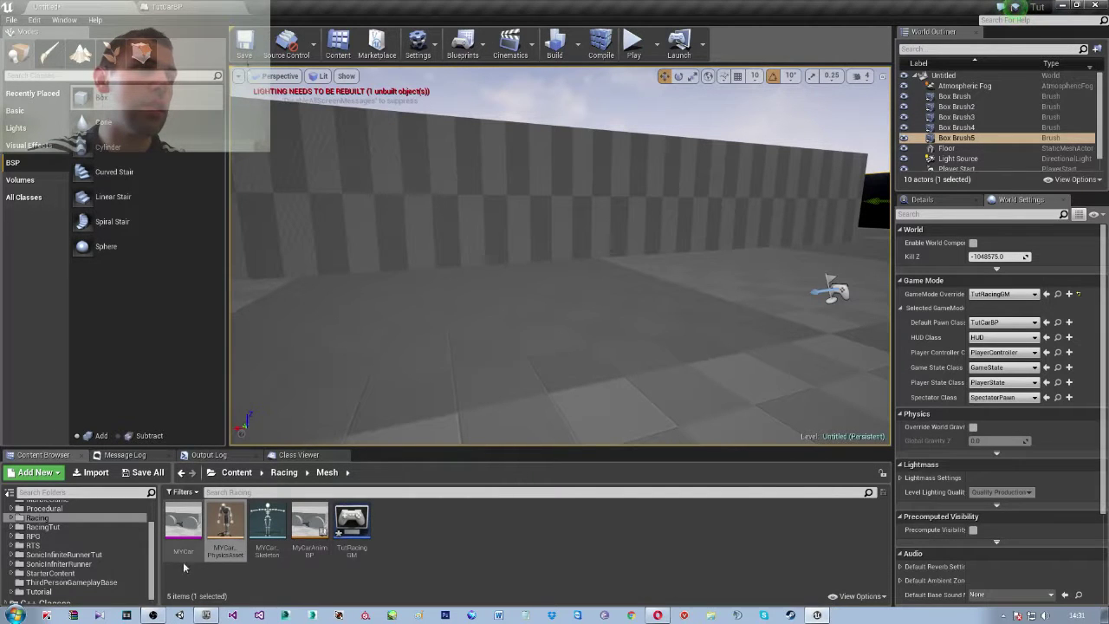
click(45, 526)
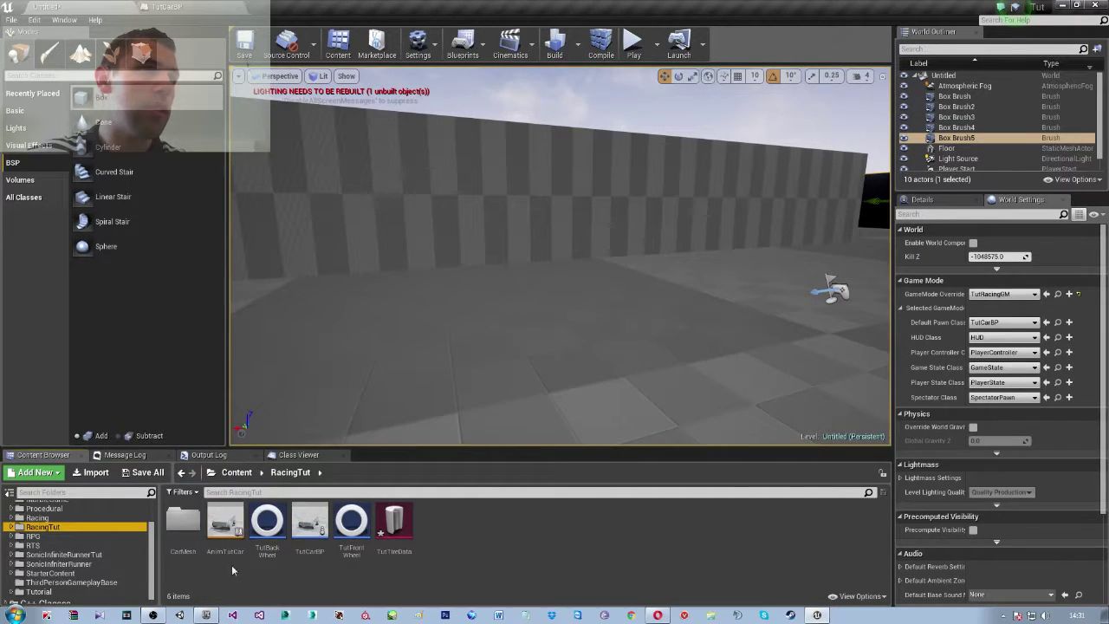
double_click(183, 519)
double_click(182, 520)
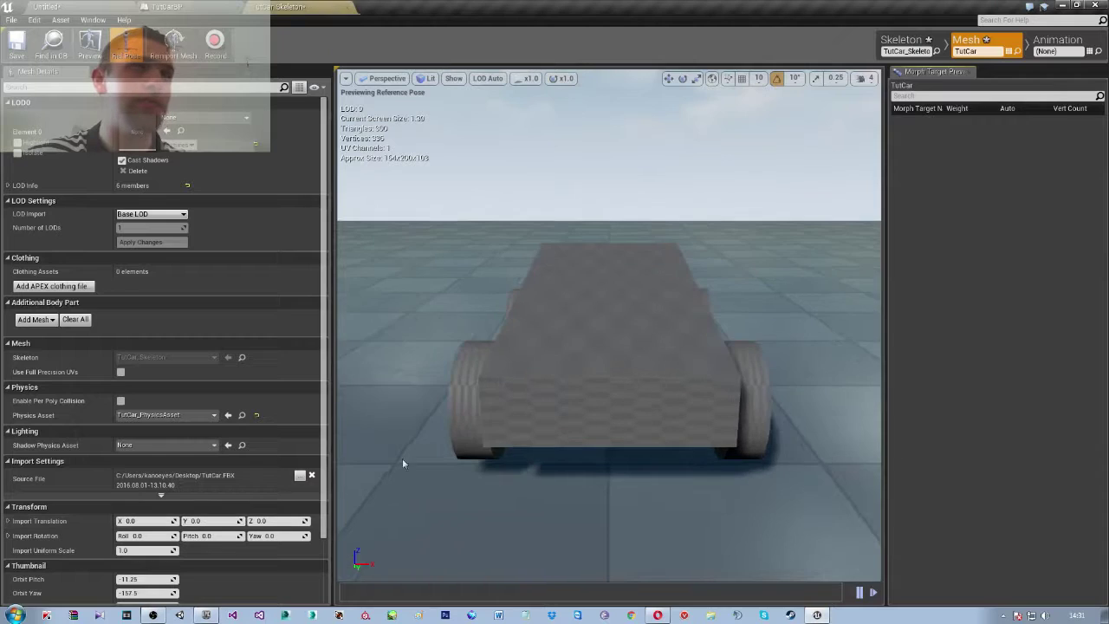
right_drag(368, 484, 346, 389)
Close the mesh preview and open TutCar_PhysicsAsset, viewing the car from above
click(344, 7)
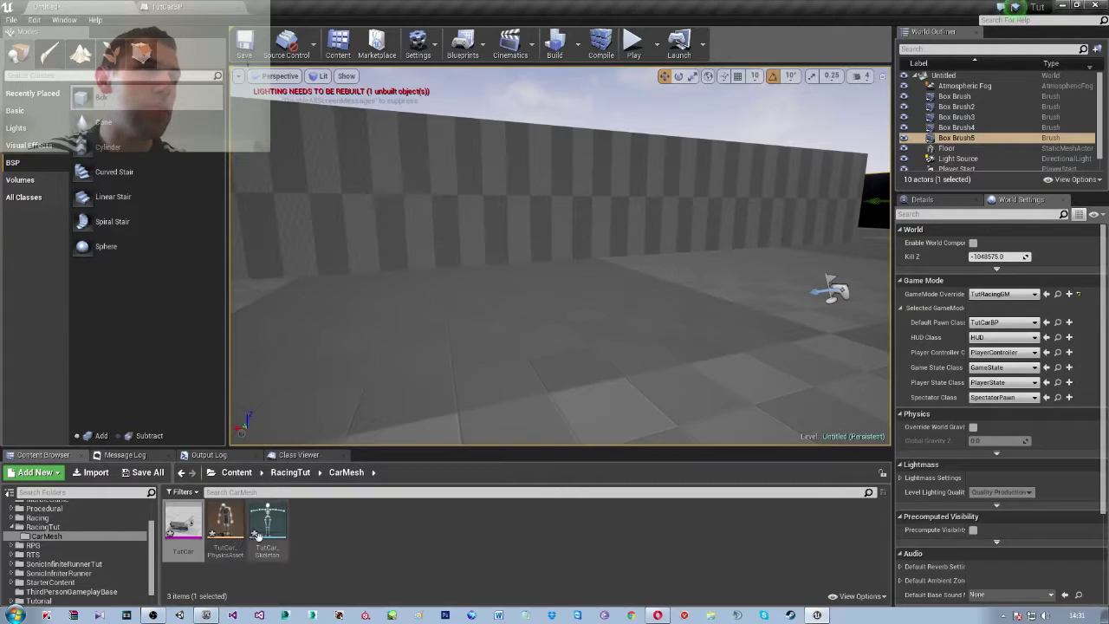
double_click(224, 525)
right_drag(294, 389, 286, 346)
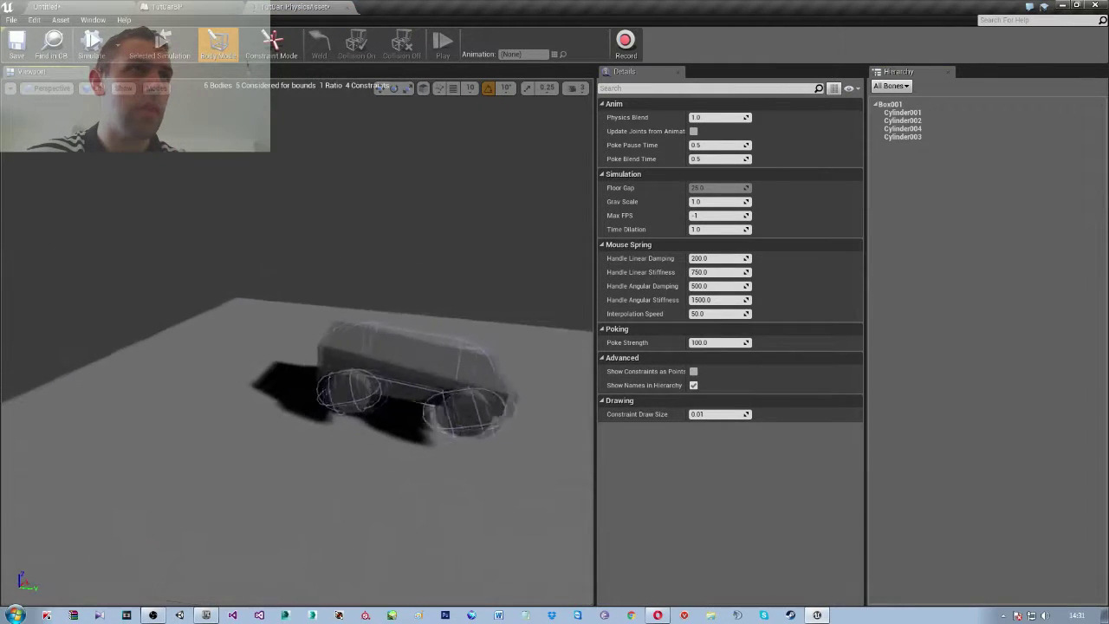
Rotate the tutorial asset's front wheel body Cylinder003 about 60 degrees, then select Cylinder004
right_drag(347, 408, 347, 403)
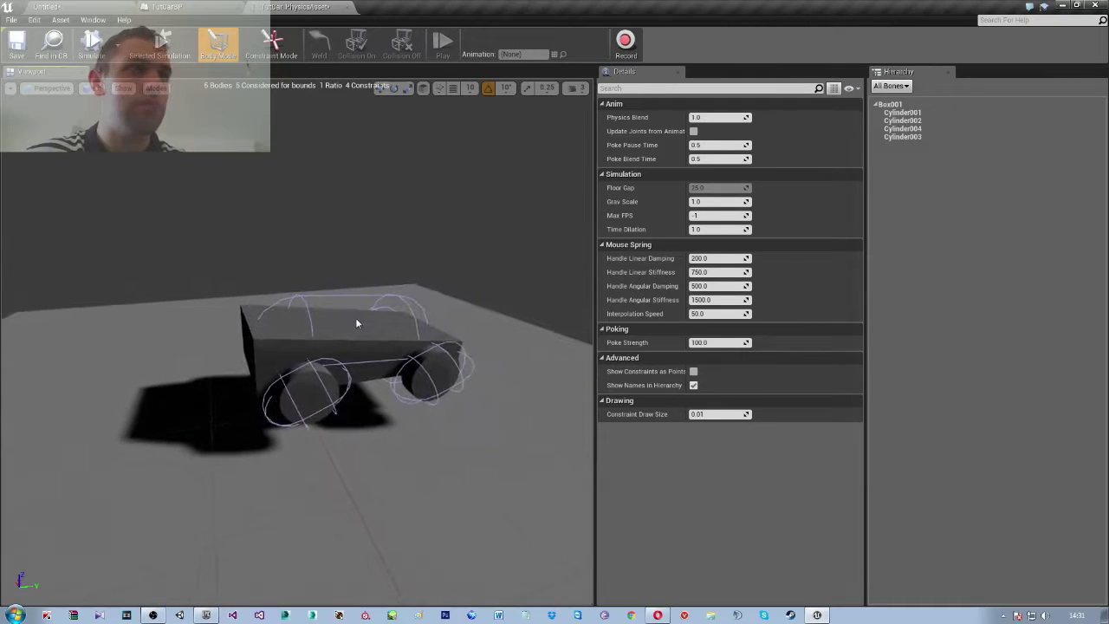
click(348, 388)
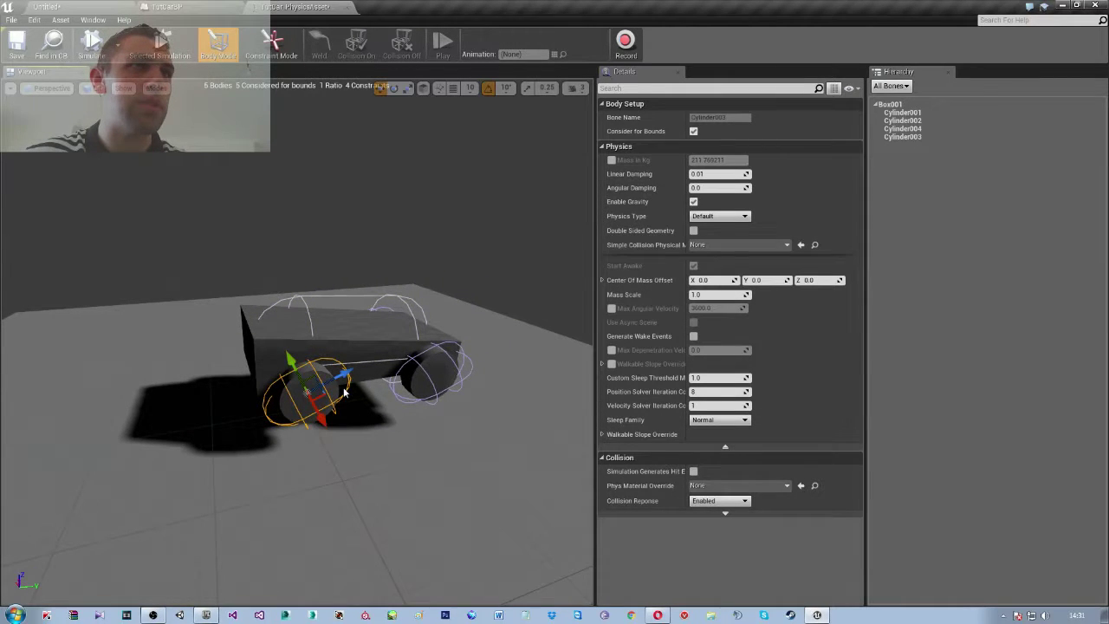
key(e)
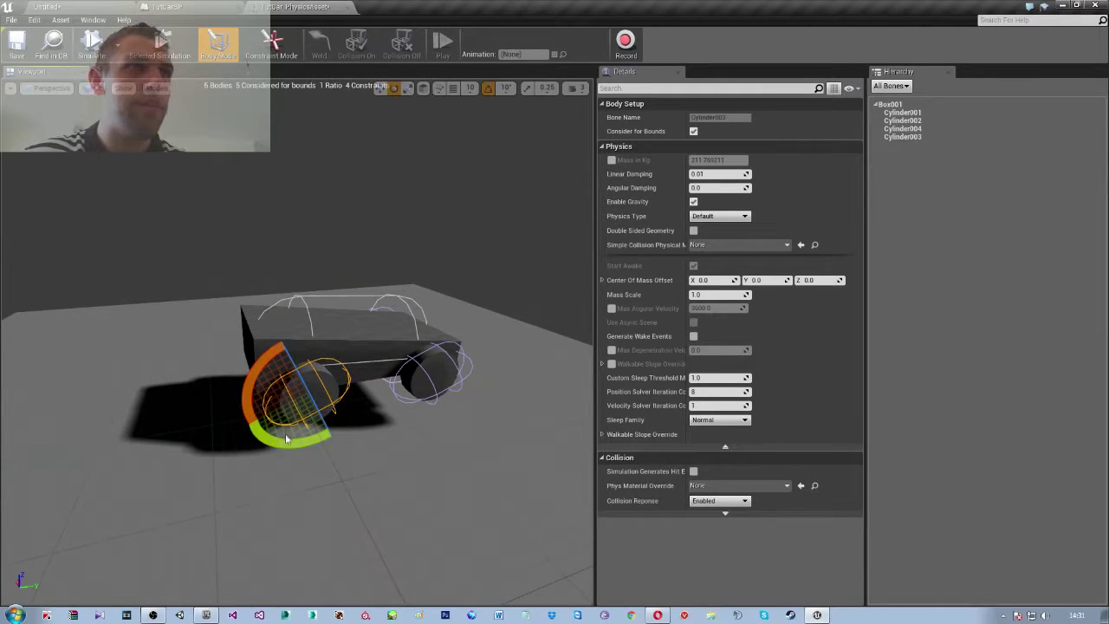
mouse_move(285, 438)
mouse_down()
mouse_move(373, 437)
mouse_move(311, 433)
mouse_move(351, 450)
mouse_up()
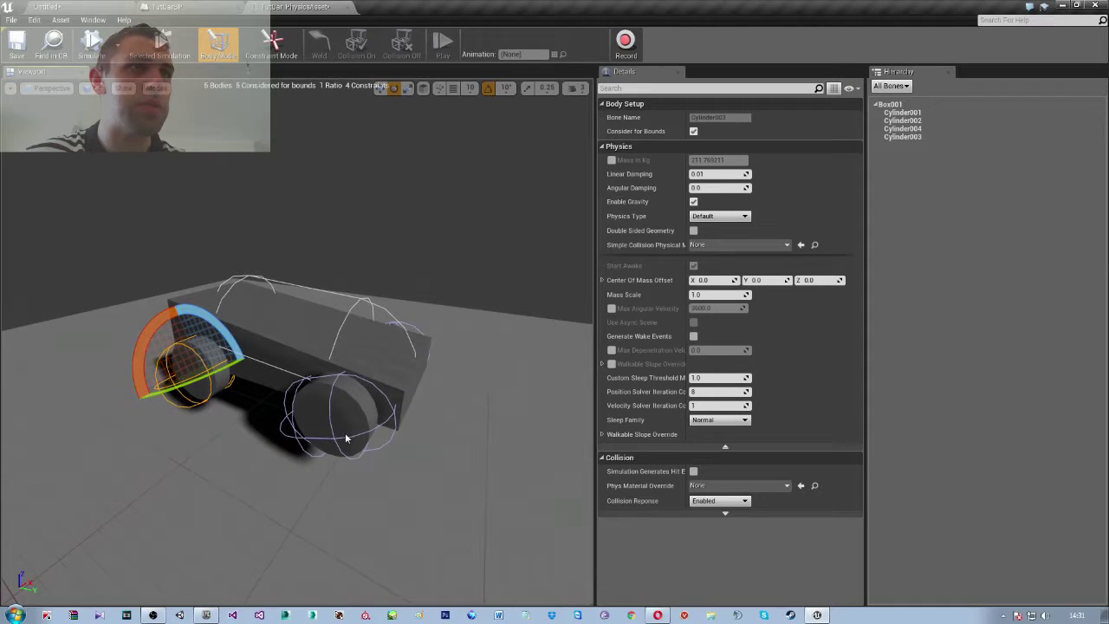
click(340, 444)
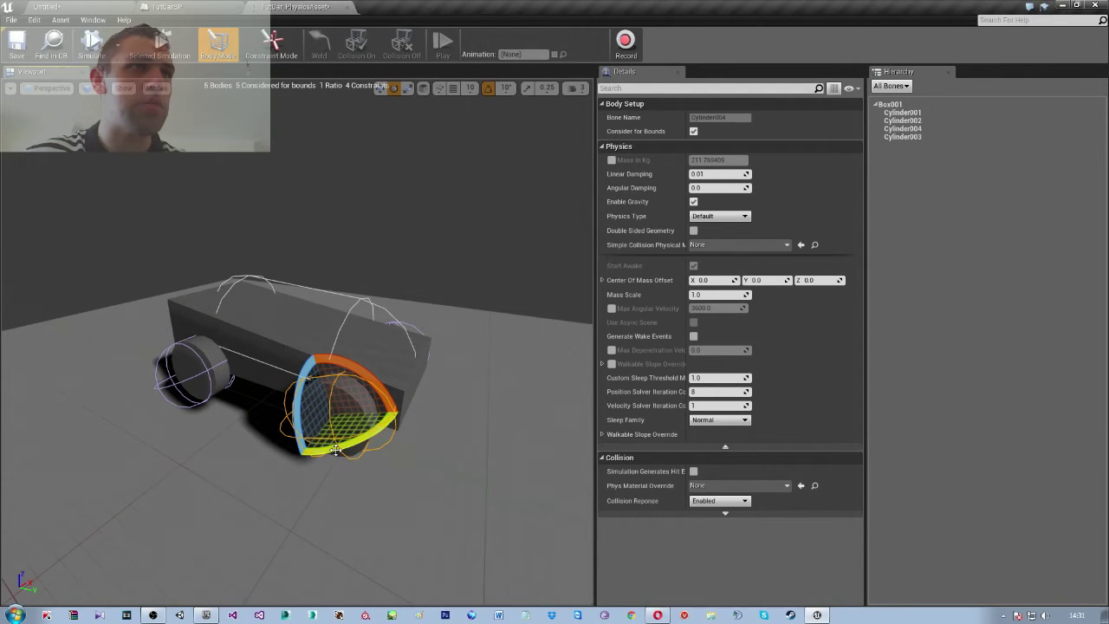